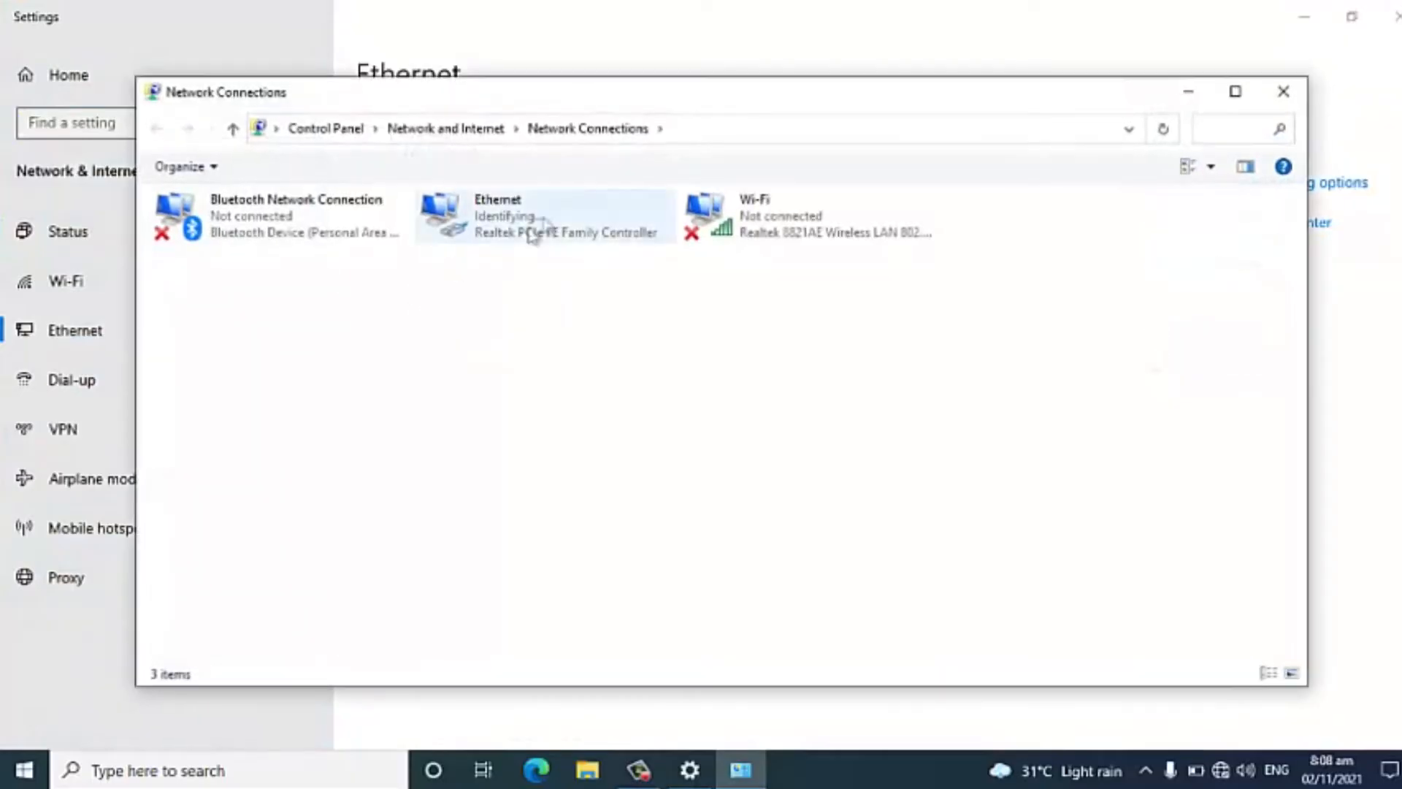
# Give the Ethernet adapter the static IPv4 address 192.168.1.25 with subnet mask 255.255.255.0 and close the network settings.
pyautogui.click(613, 415)
pyautogui.doubleClick(318, 407)
pyautogui.click(333, 413)
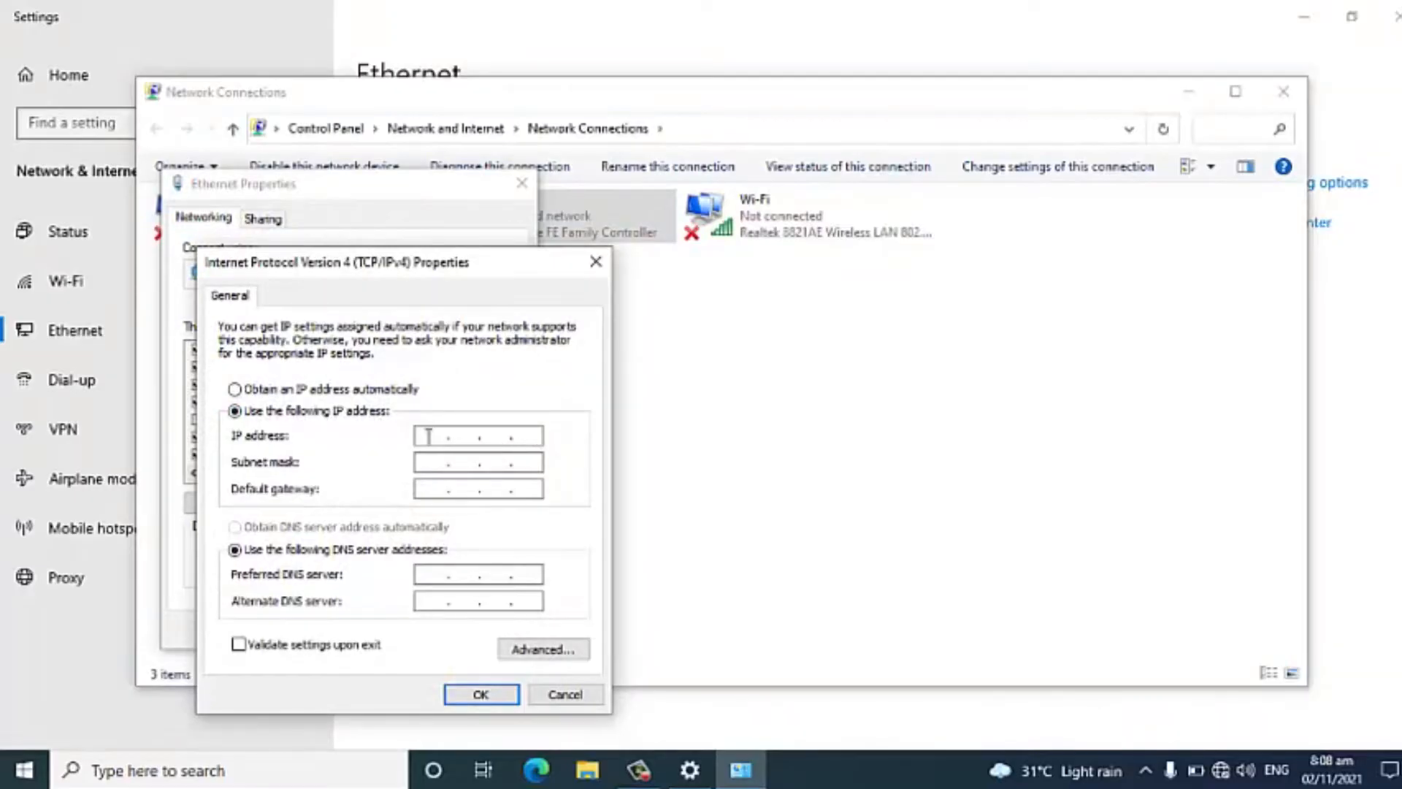
pyautogui.click(429, 435)
pyautogui.write('192.168.1.25')
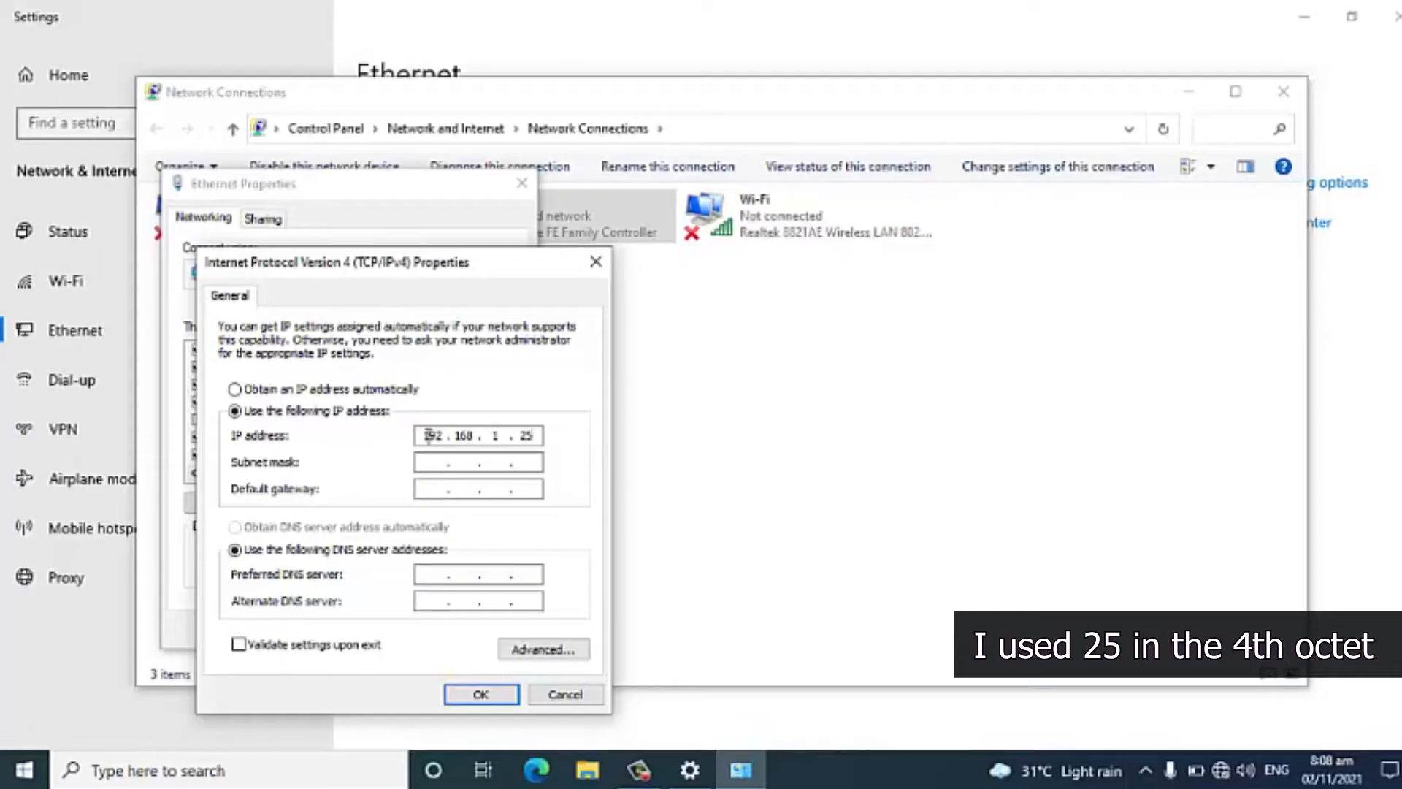
pyautogui.press('Tab')
pyautogui.click(471, 698)
pyautogui.click(373, 632)
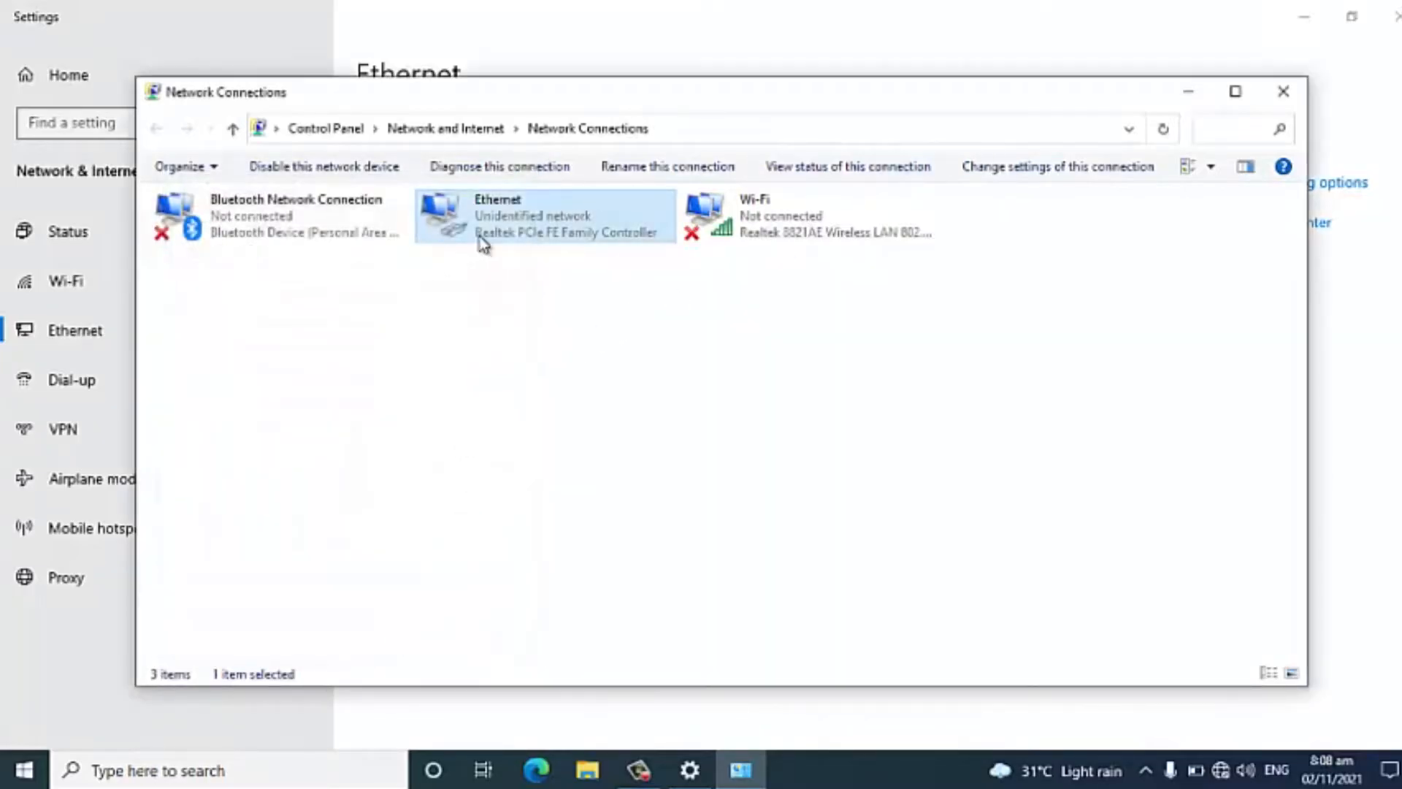
pyautogui.click(1289, 90)
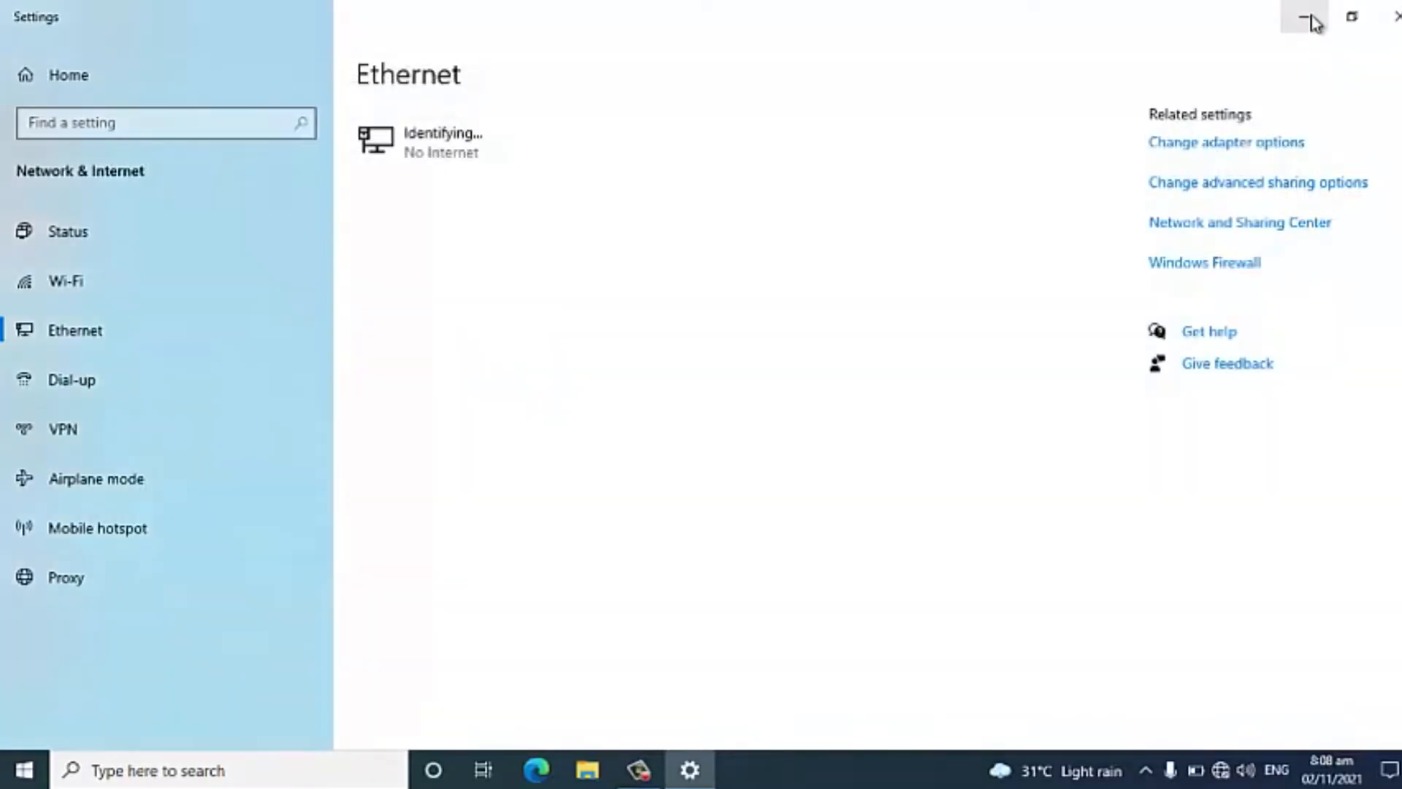
pyautogui.click(1386, 14)
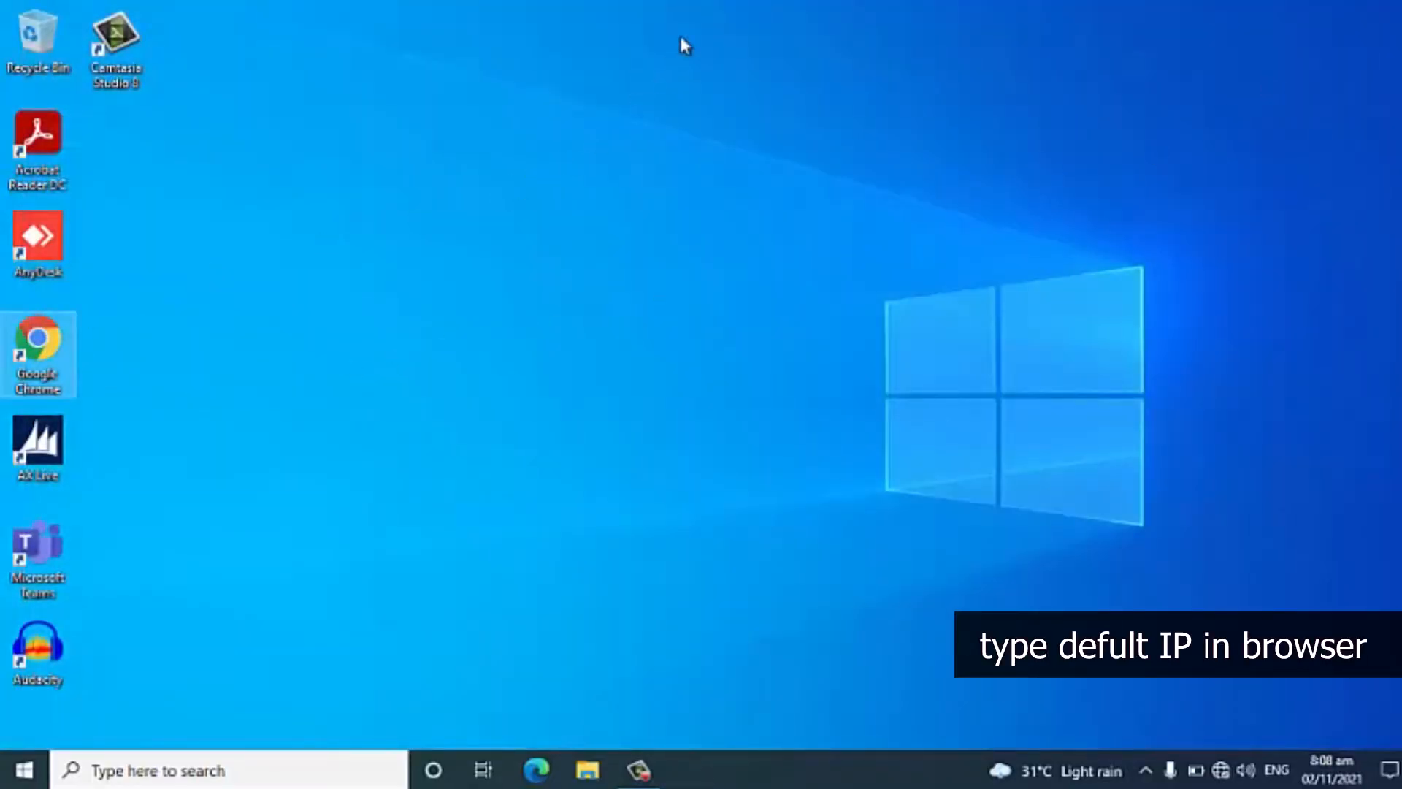
# Open Google Chrome and go to the device's default address 192.168.1.20.
pyautogui.doubleClick(62, 356)
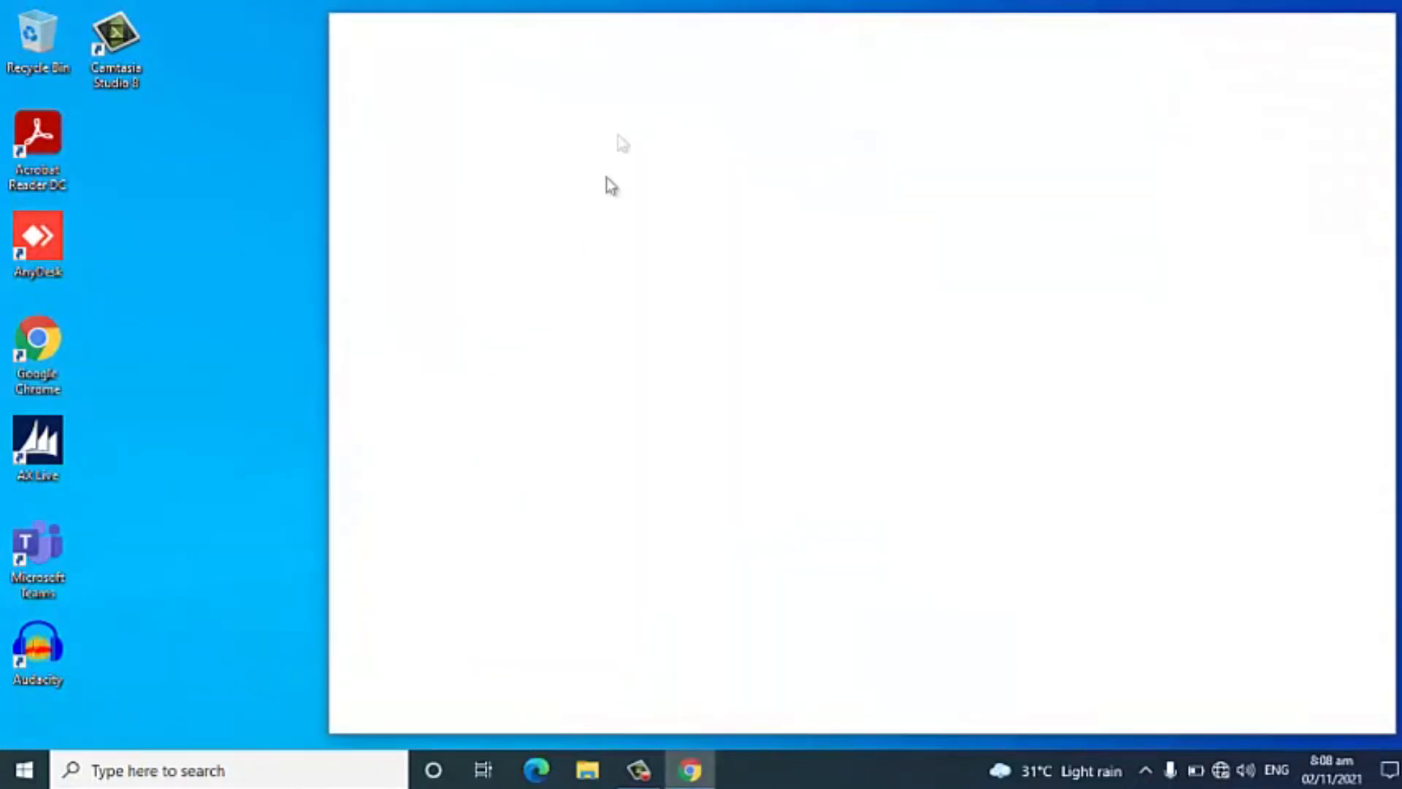
pyautogui.click(610, 72)
pyautogui.write('1')
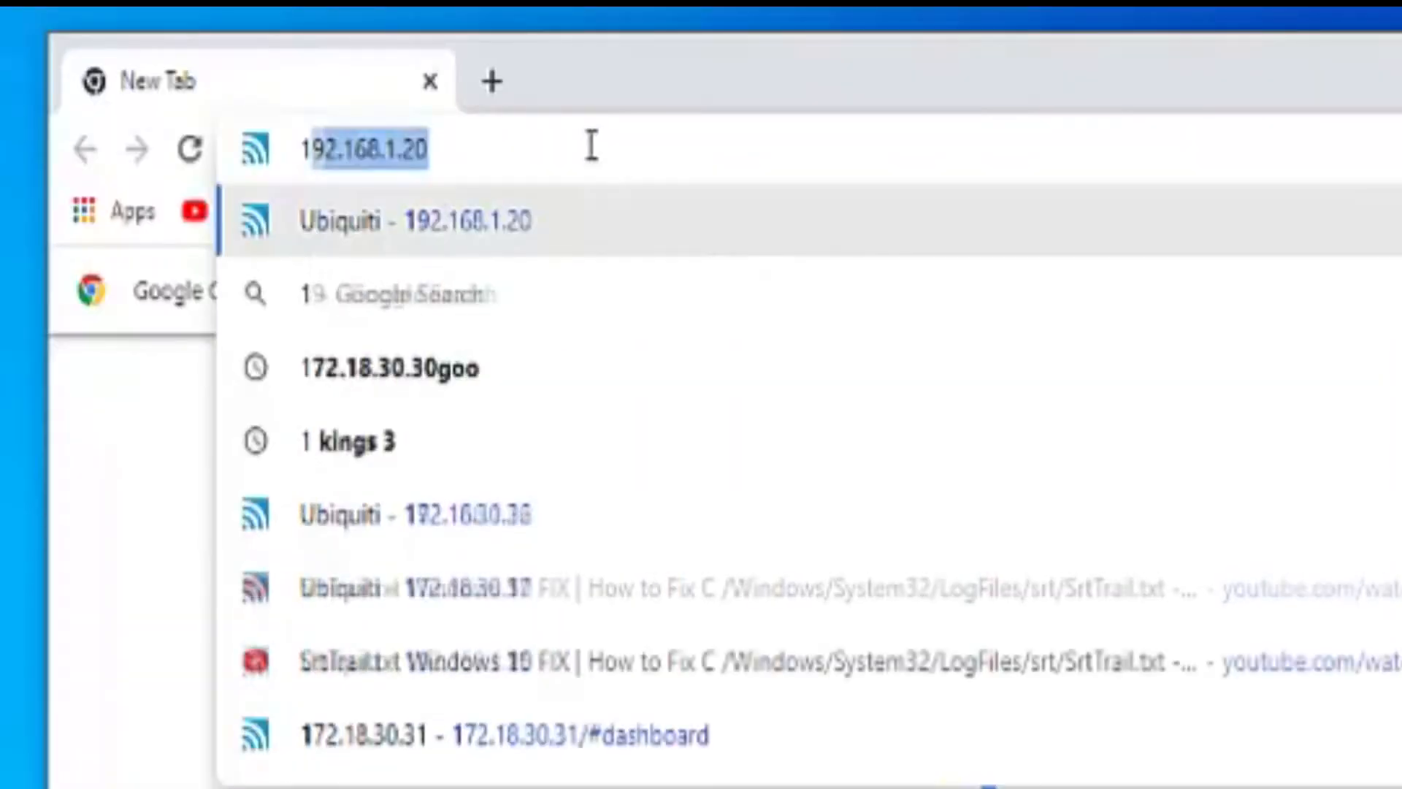
pyautogui.write('92.18')
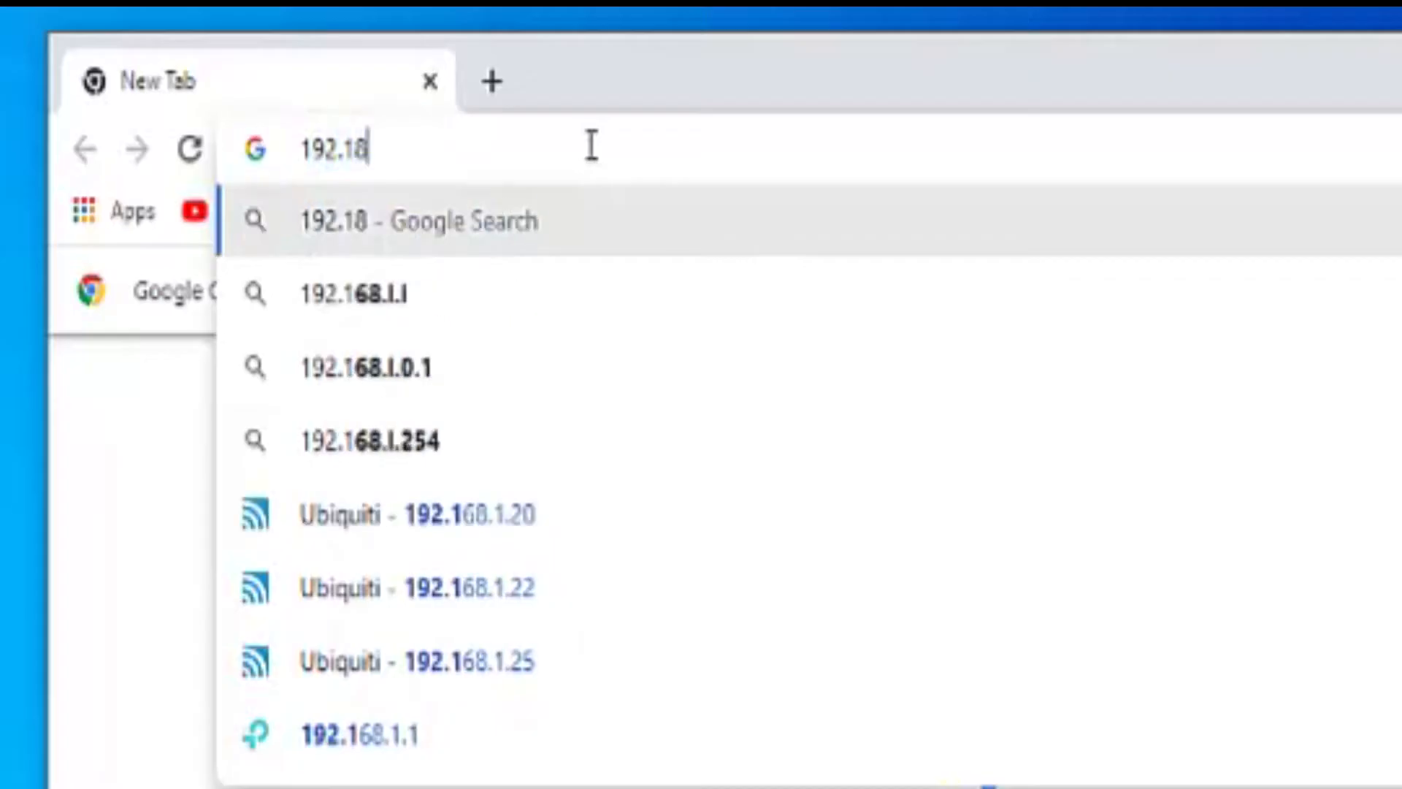
pyautogui.press('BackSpace')
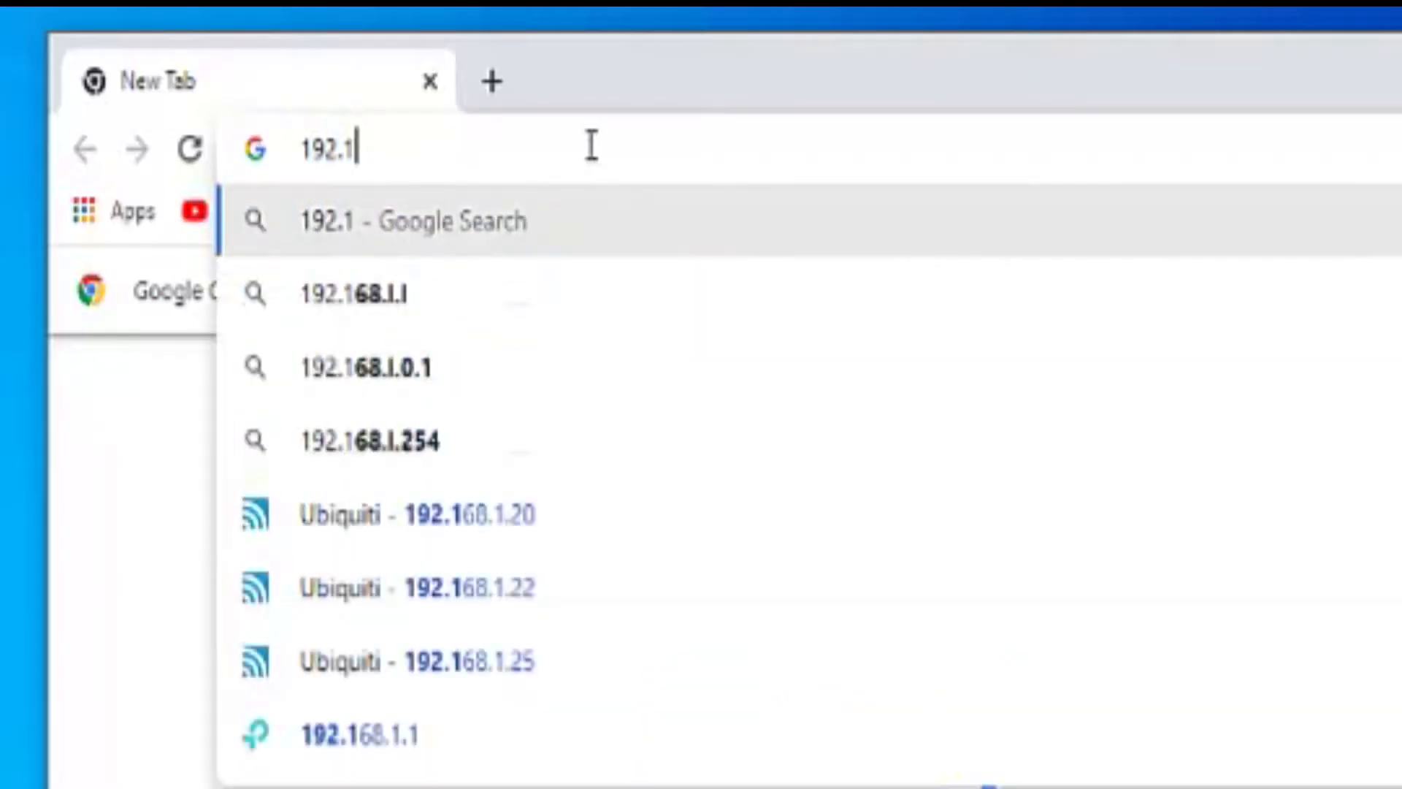
pyautogui.write('68.')
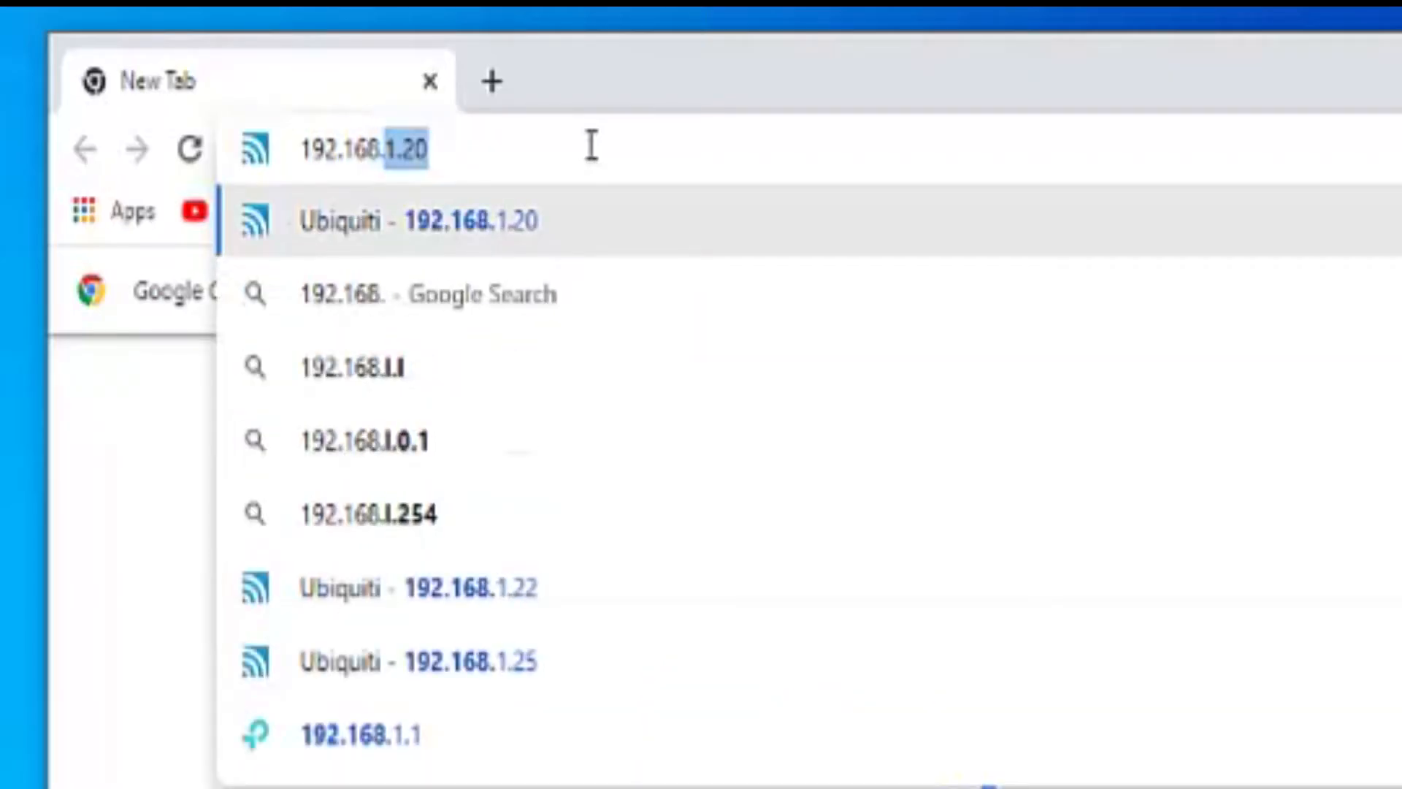
pyautogui.write('1.')
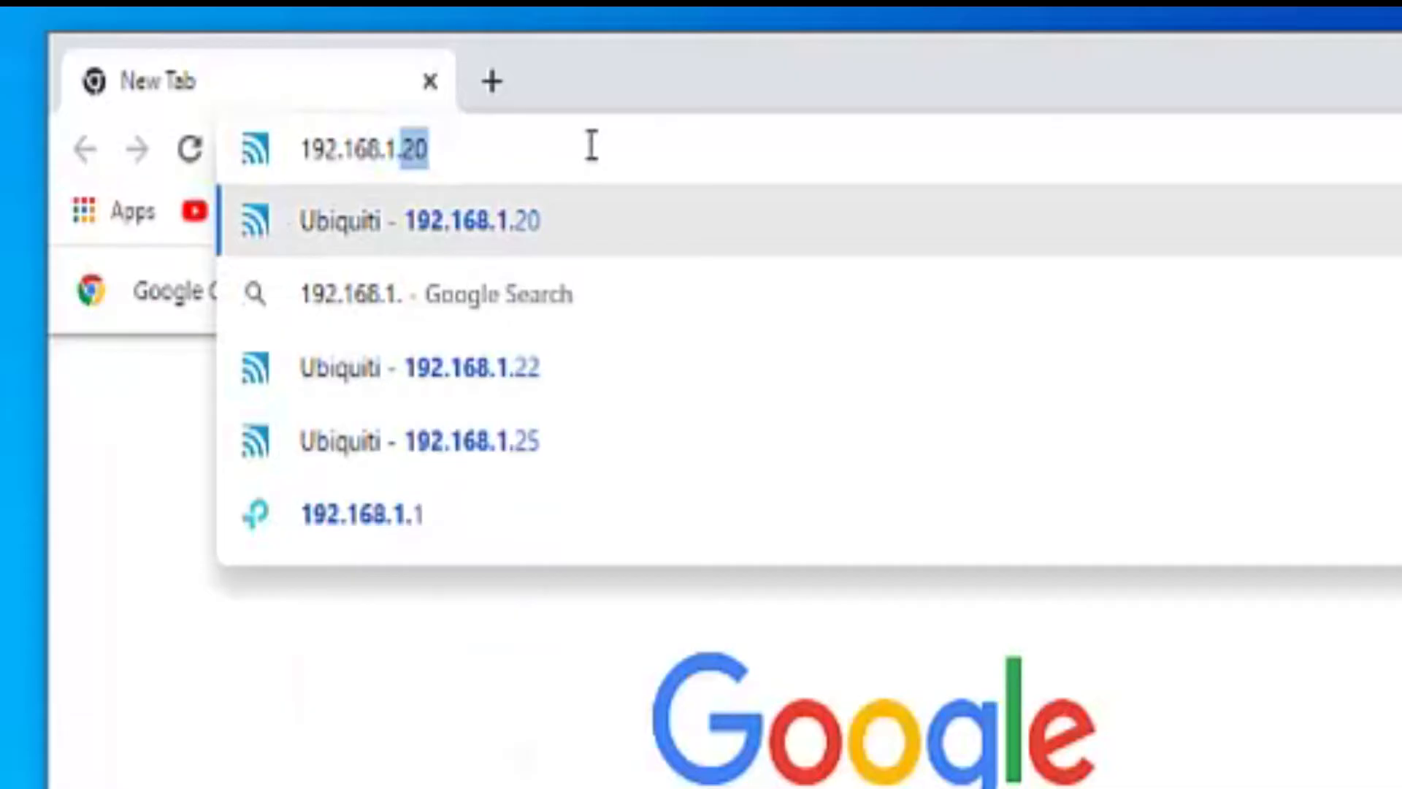
pyautogui.write('20')
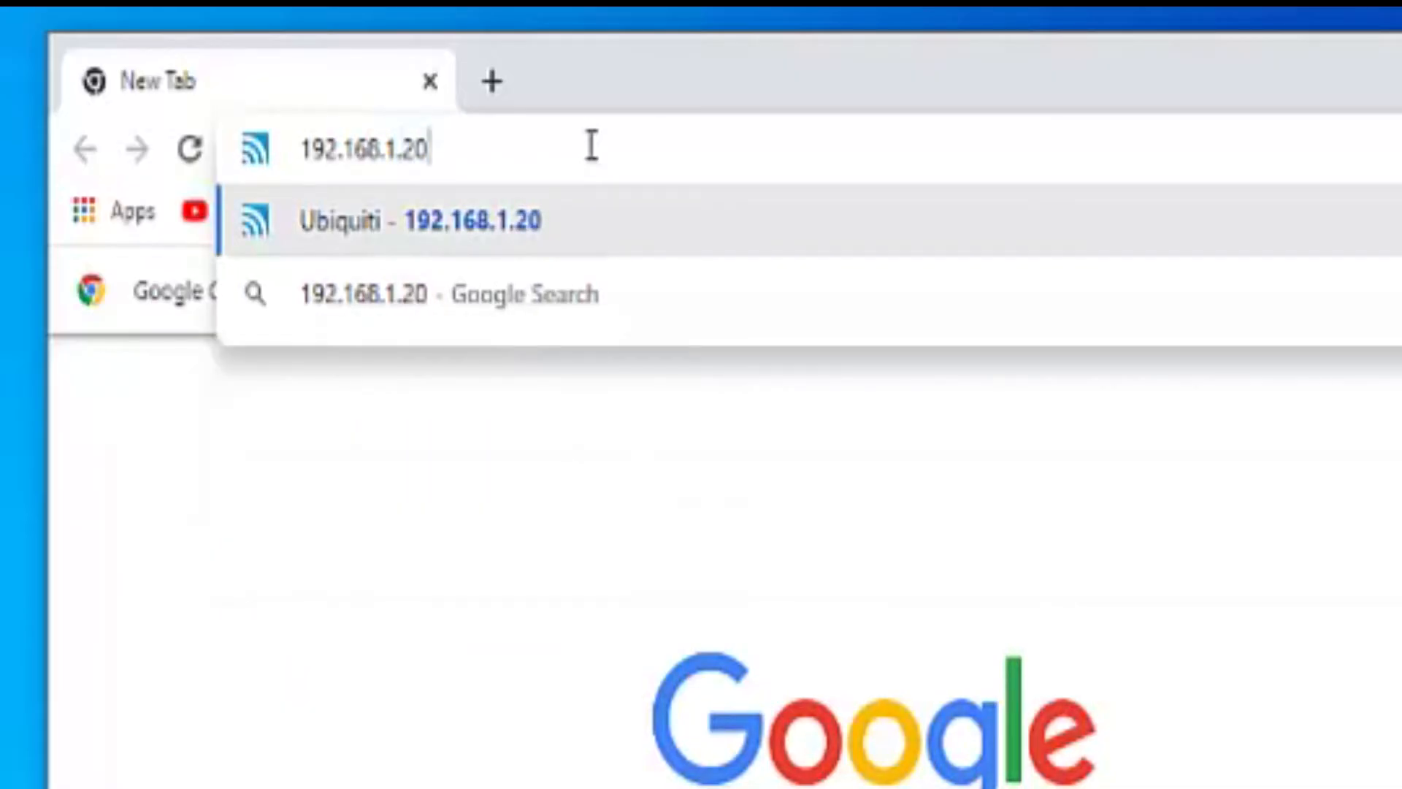
pyautogui.press('Return')
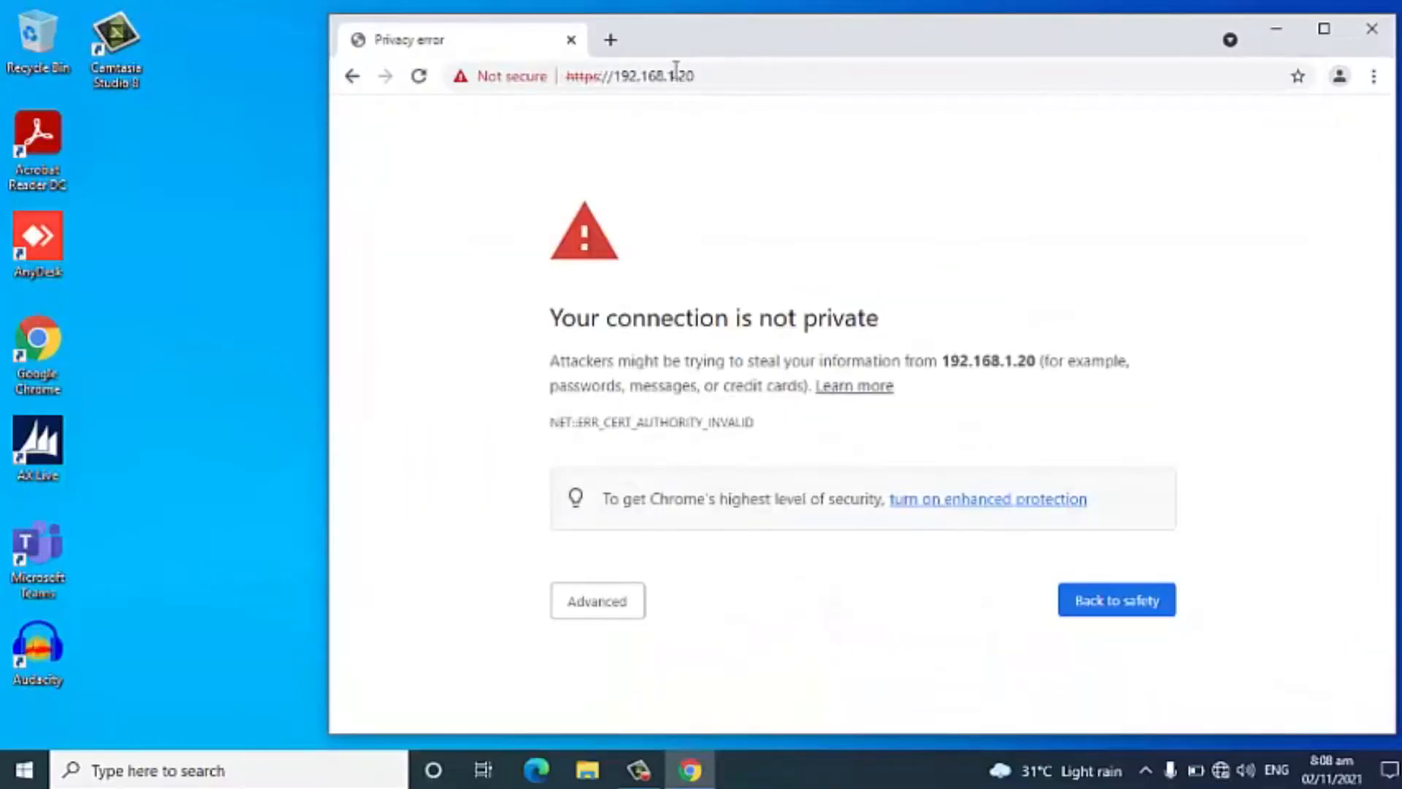
# Maximize the browser window and proceed past the privacy warning to the device's setup page.
pyautogui.doubleClick(710, 47)
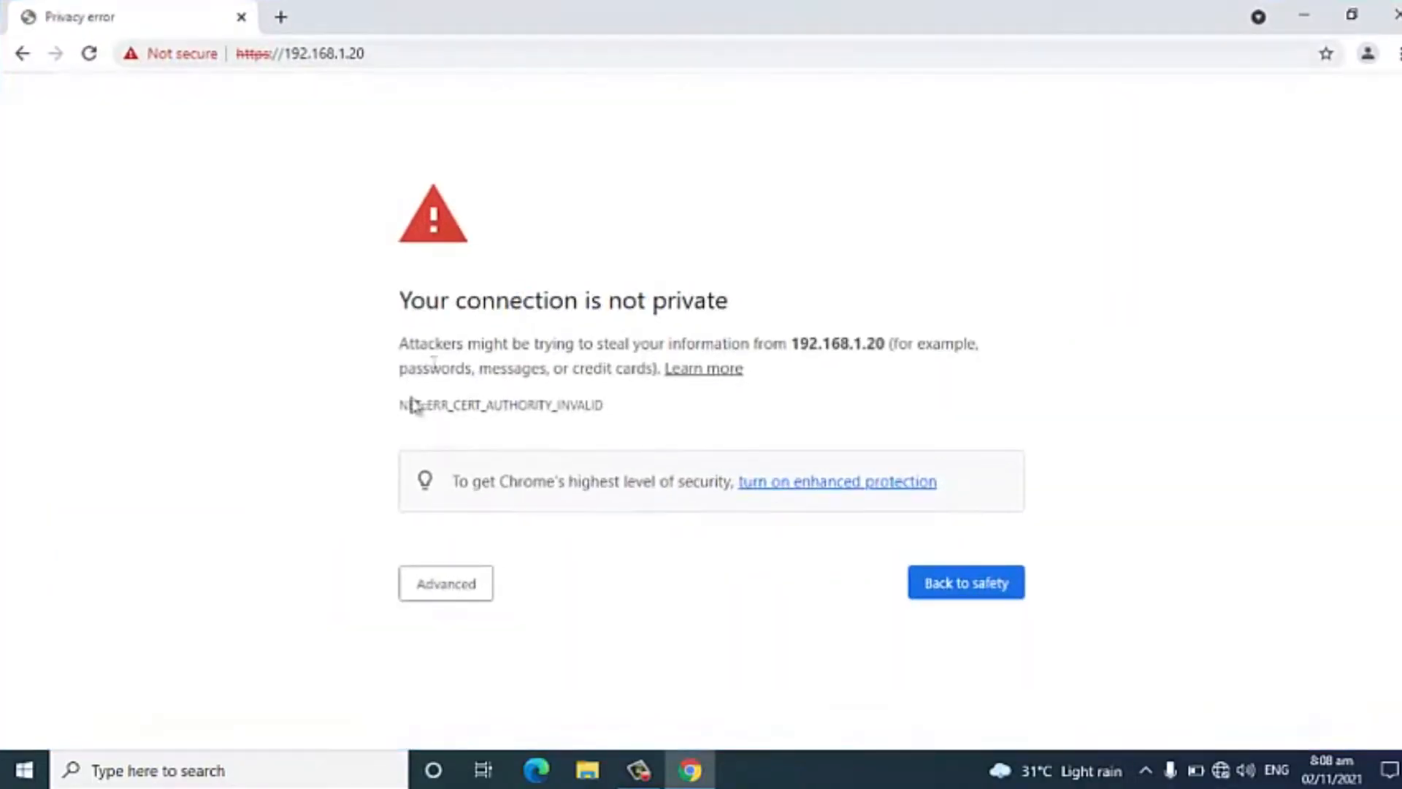
pyautogui.click(458, 593)
pyautogui.scroll(-1, 461, 603)
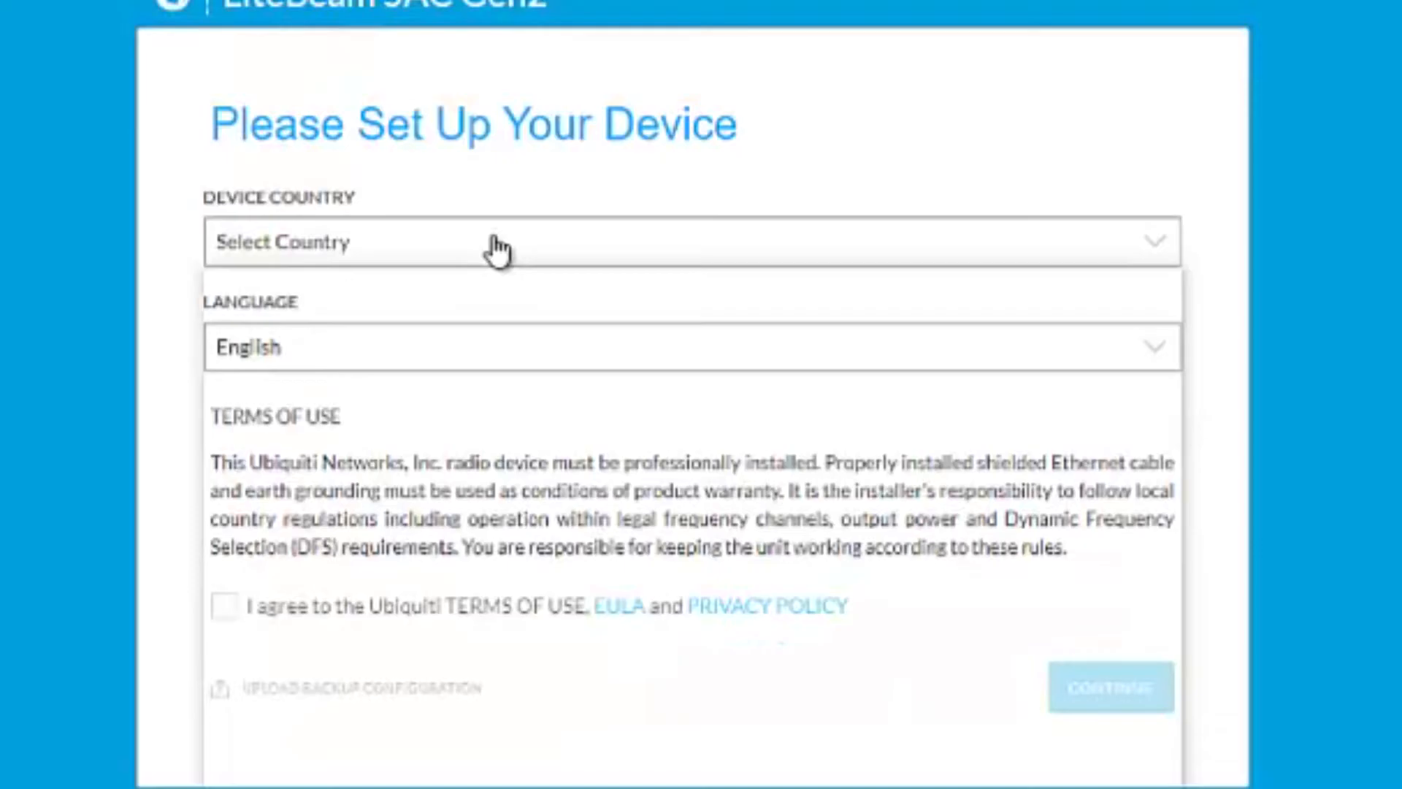
# Set the device country to Philippines.
pyautogui.click(564, 307)
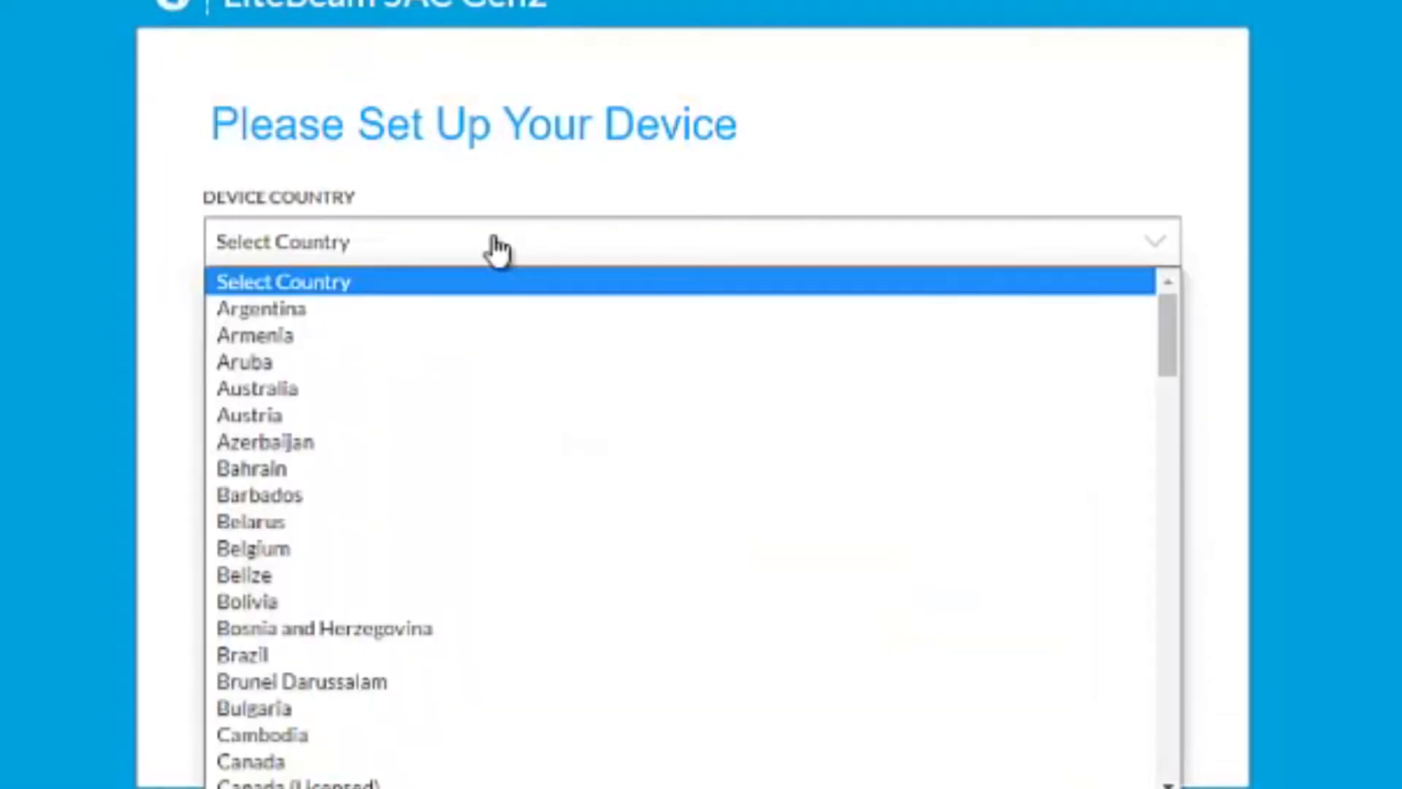
pyautogui.press('p')
pyautogui.press('p')
pyautogui.press('p')
pyautogui.press('p')
pyautogui.press('p')
pyautogui.press('p')
pyautogui.press('p')
pyautogui.press('p')
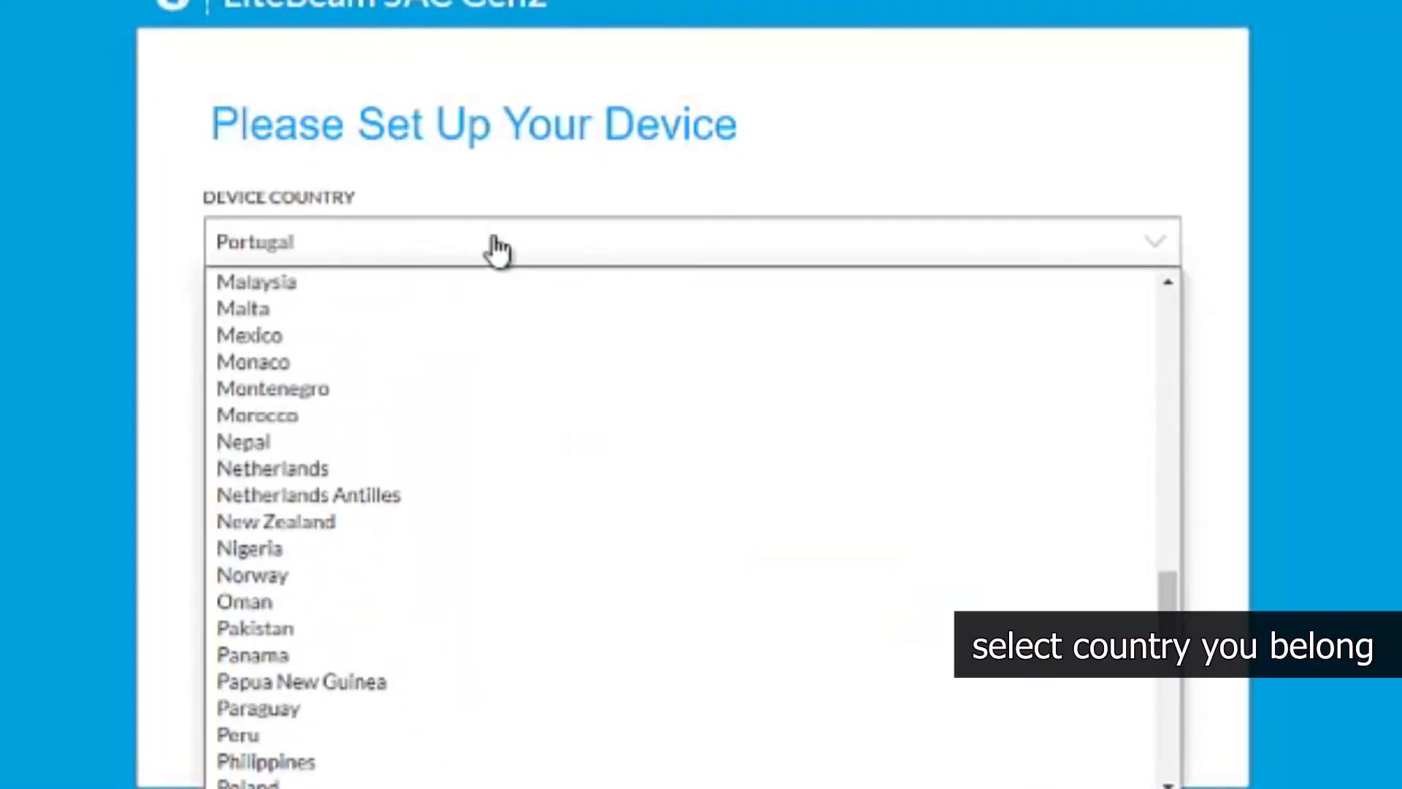
pyautogui.click(292, 739)
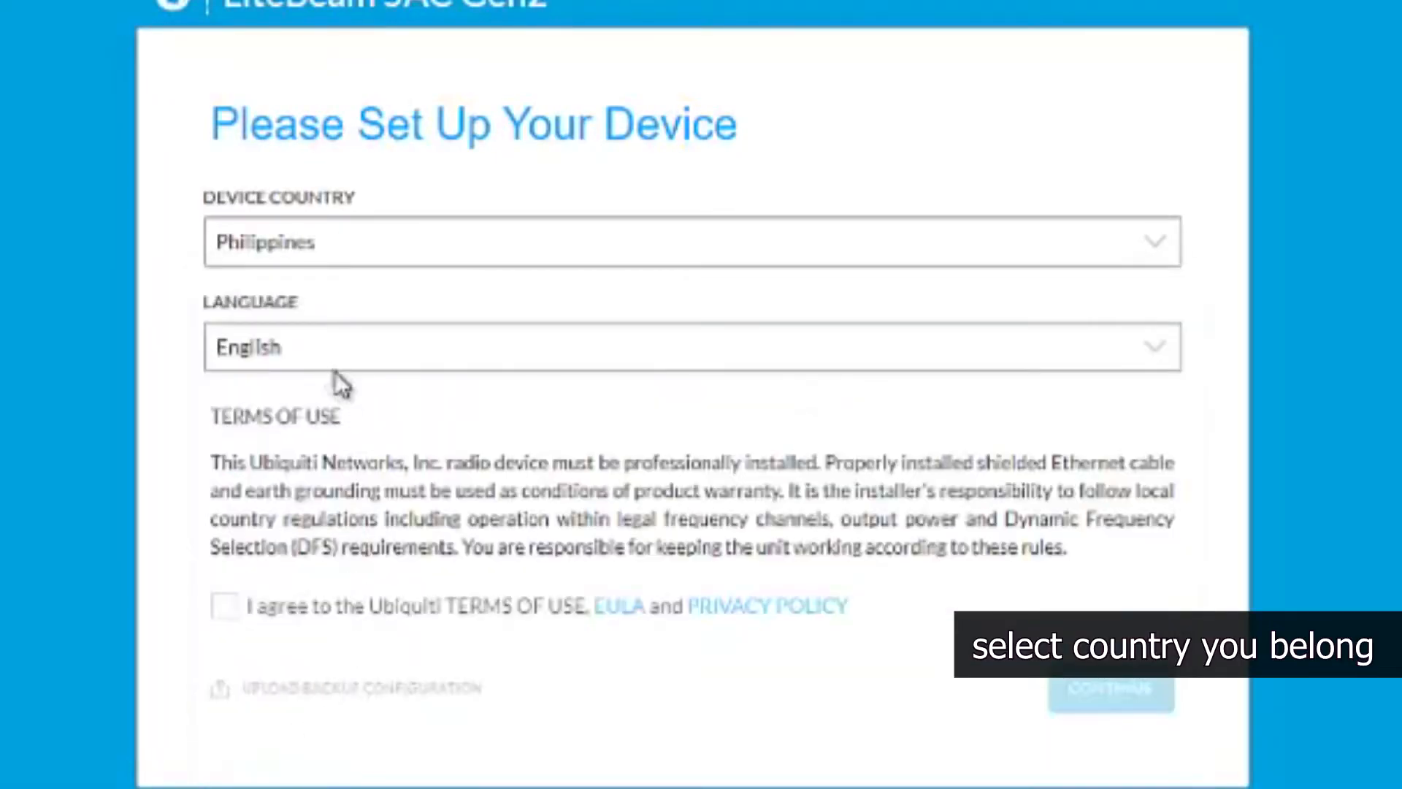
# Choose English as the language, agree to the Ubiquiti terms of use and continue the setup.
pyautogui.click(322, 352)
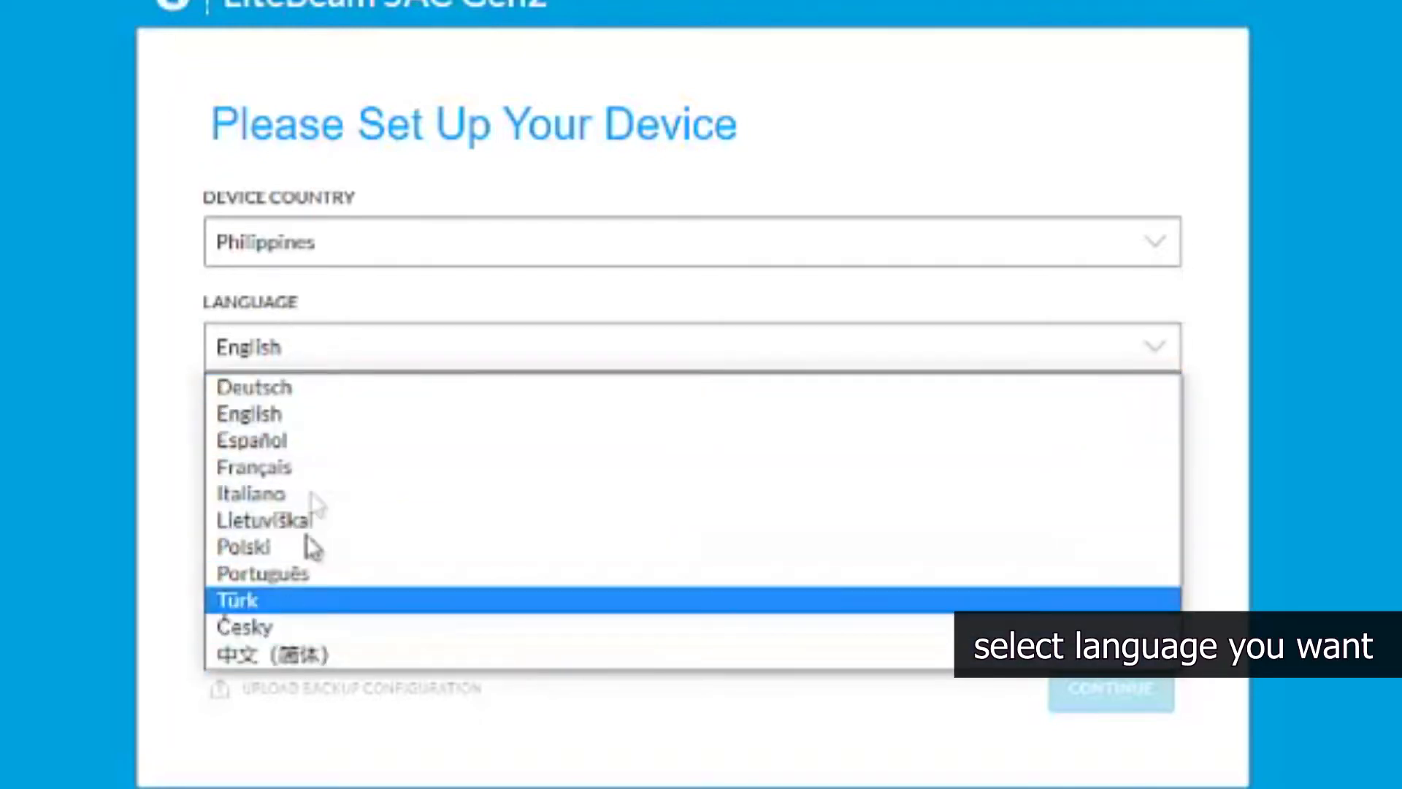
pyautogui.click(301, 415)
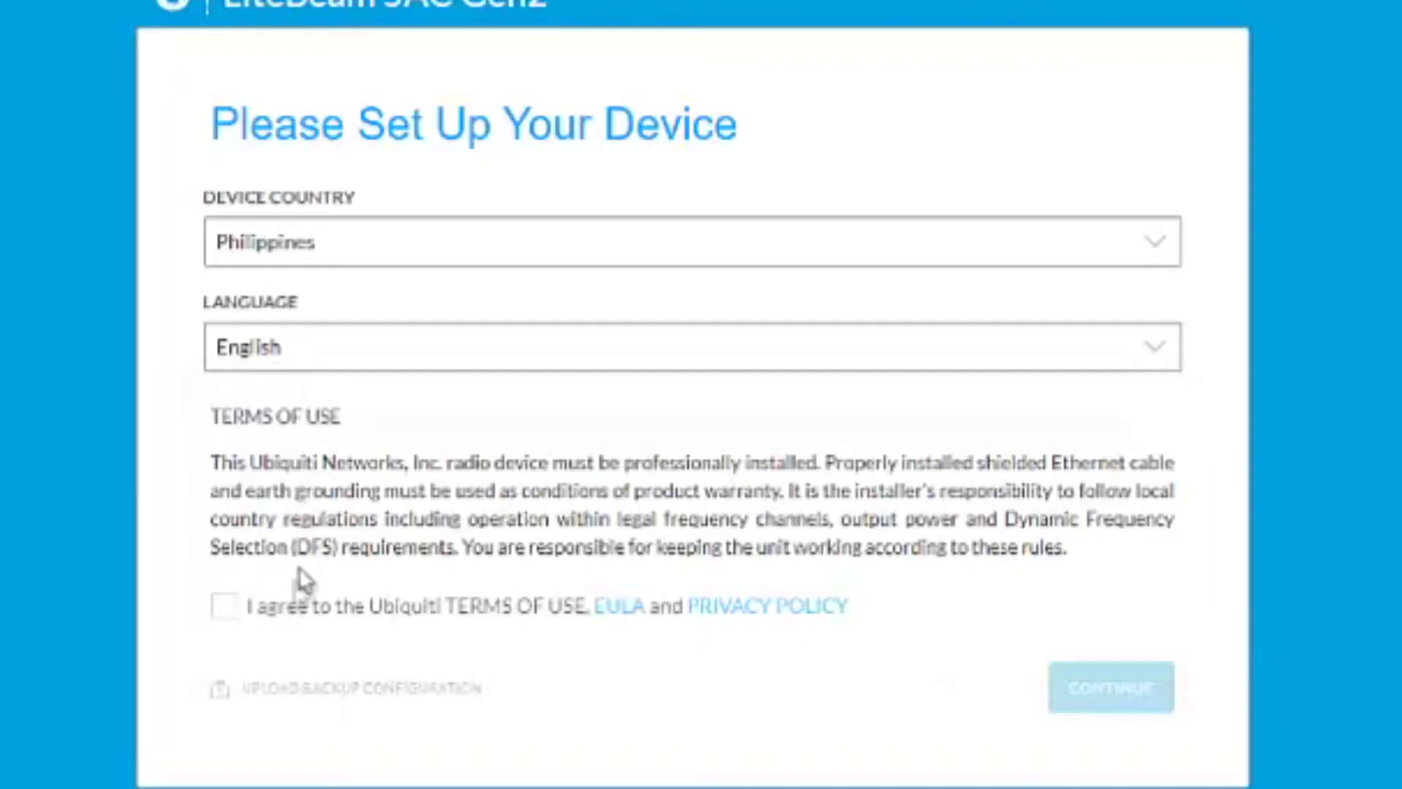
pyautogui.click(224, 605)
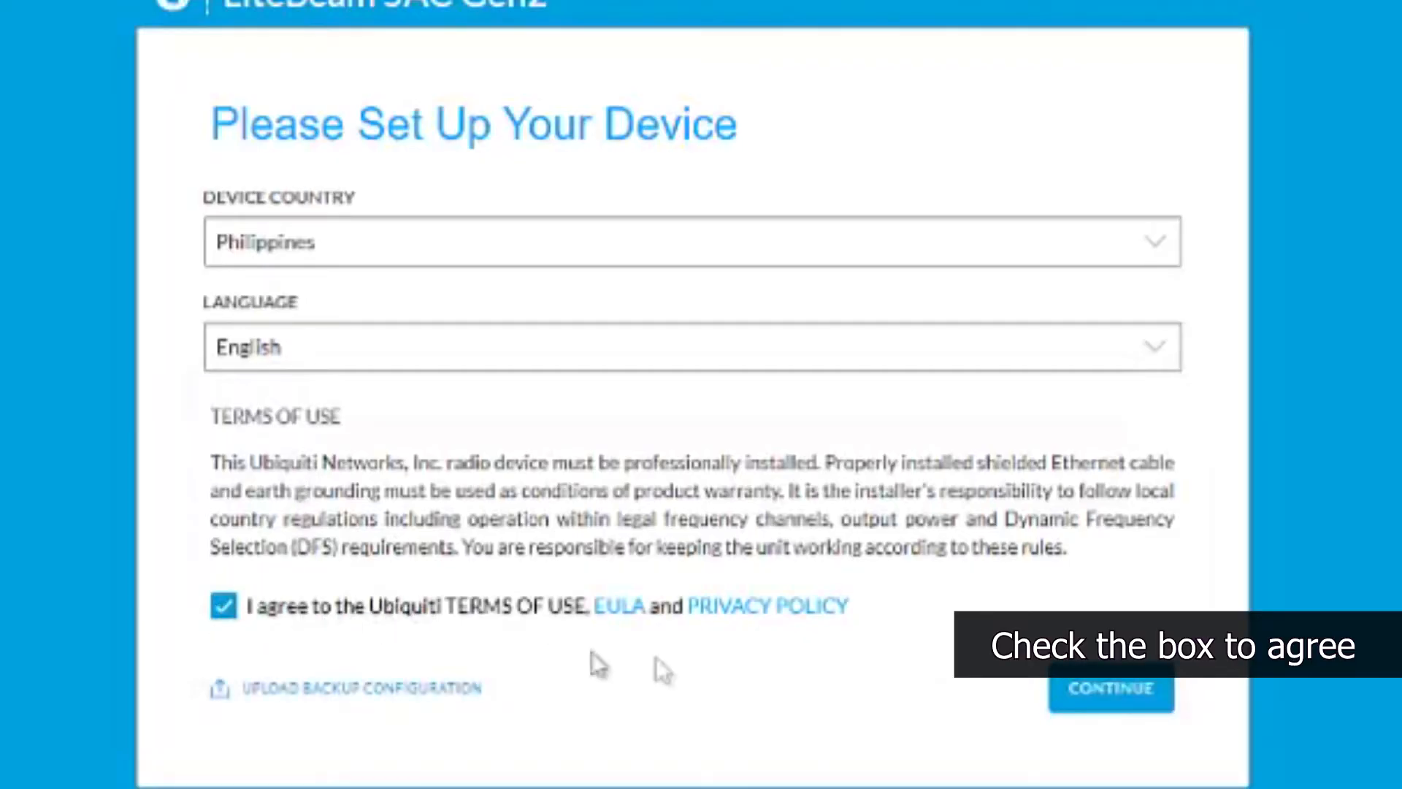
pyautogui.click(1153, 694)
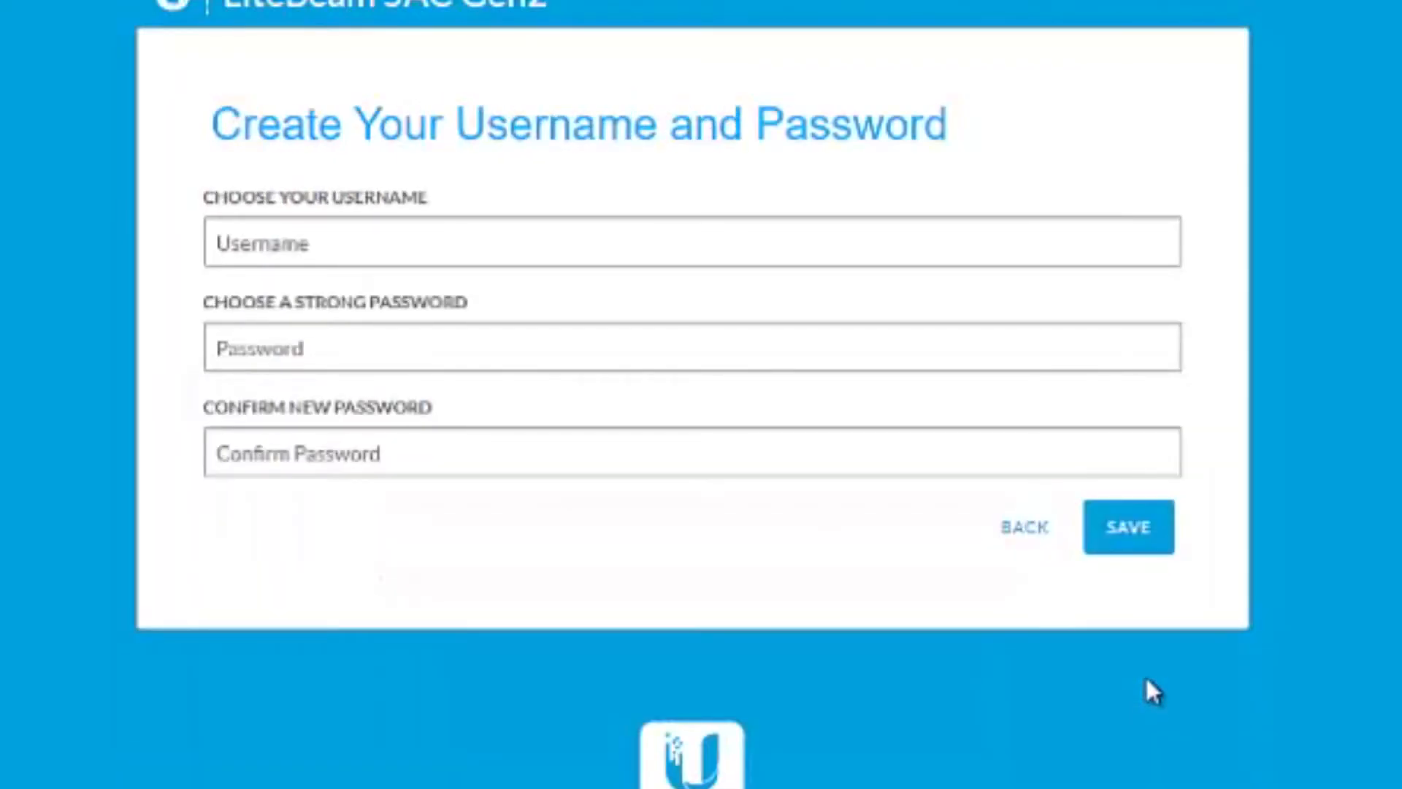
# Enter admin as the device username and fill in the password and confirm password fields.
pyautogui.click(322, 241)
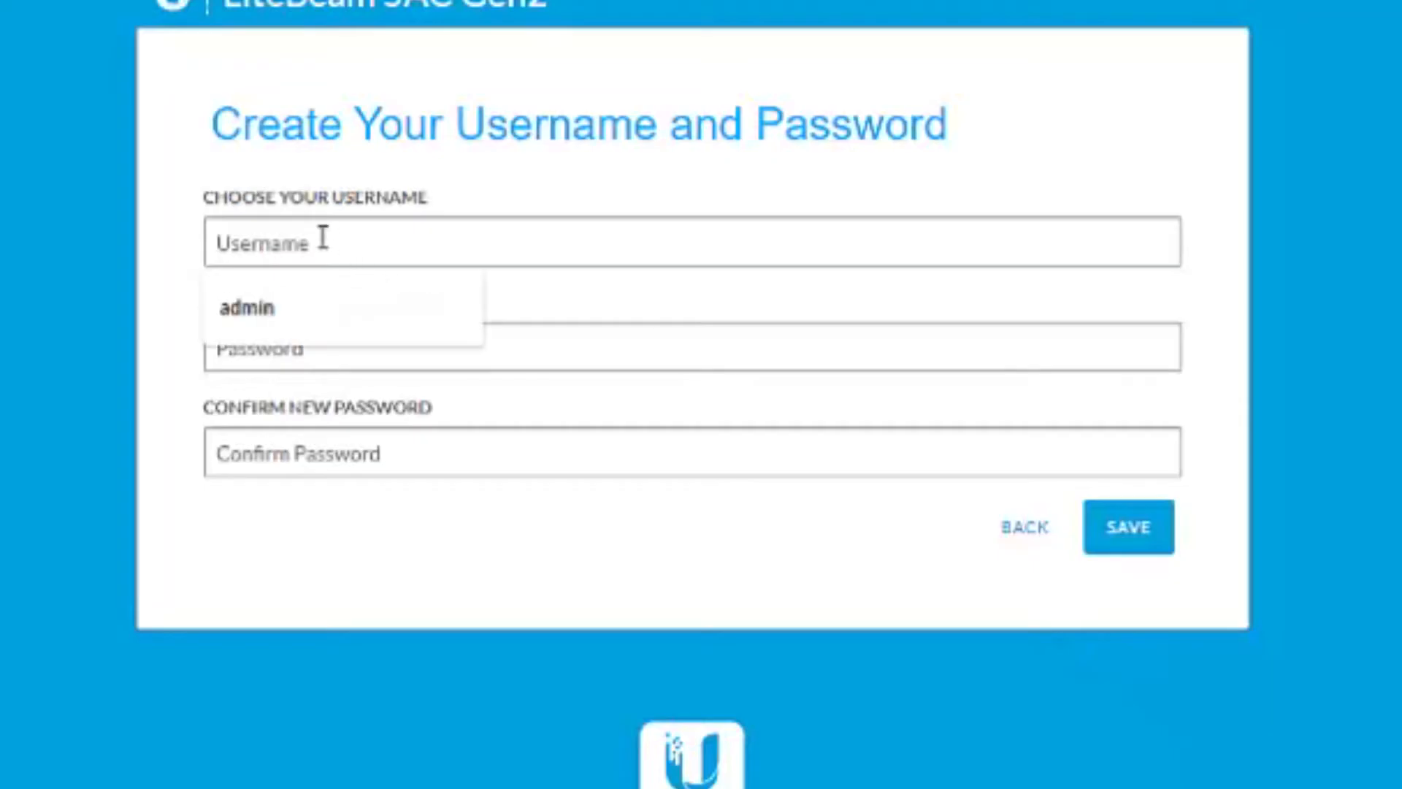
pyautogui.write('admin')
pyautogui.press('Tab')
pyautogui.write('a*********')
pyautogui.press('Tab')
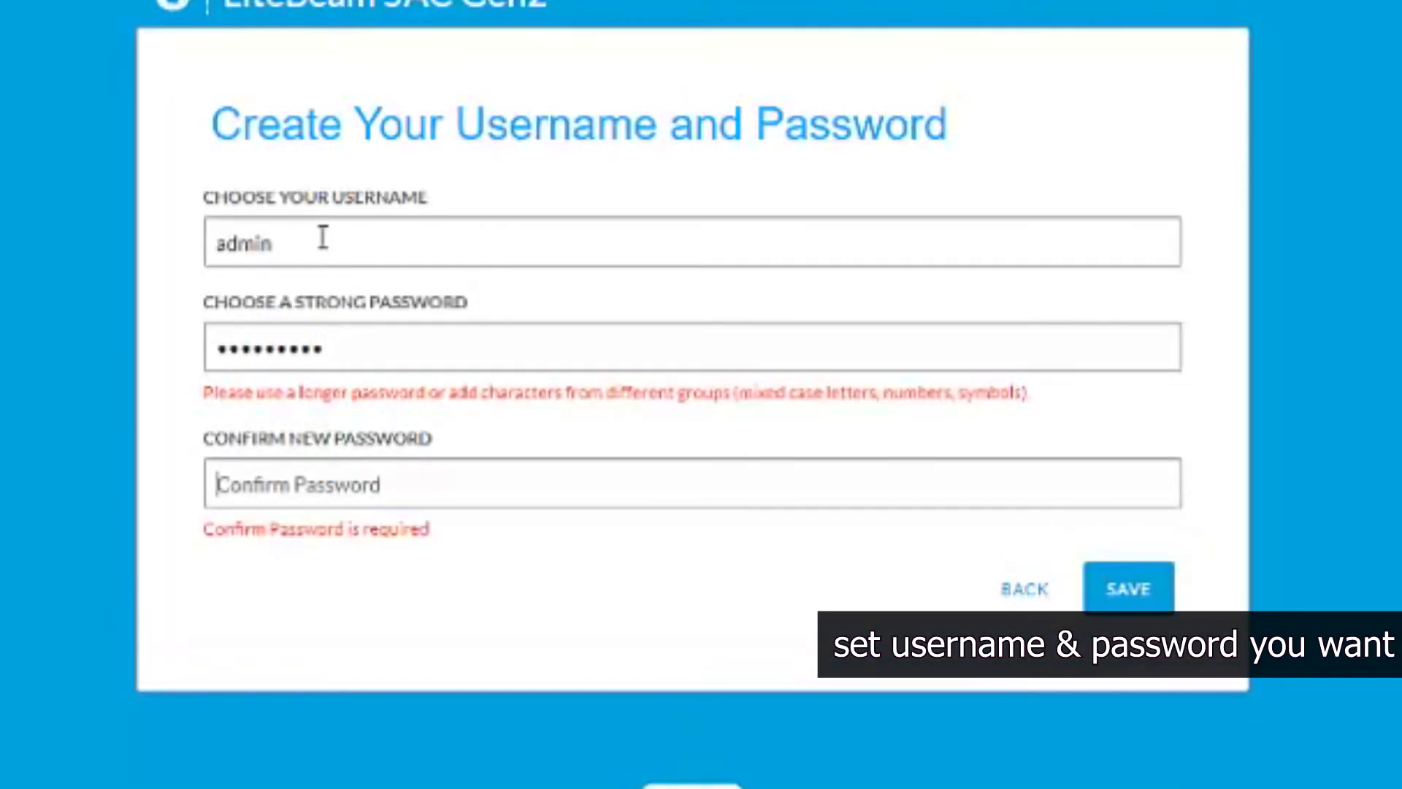
pyautogui.write('*****')
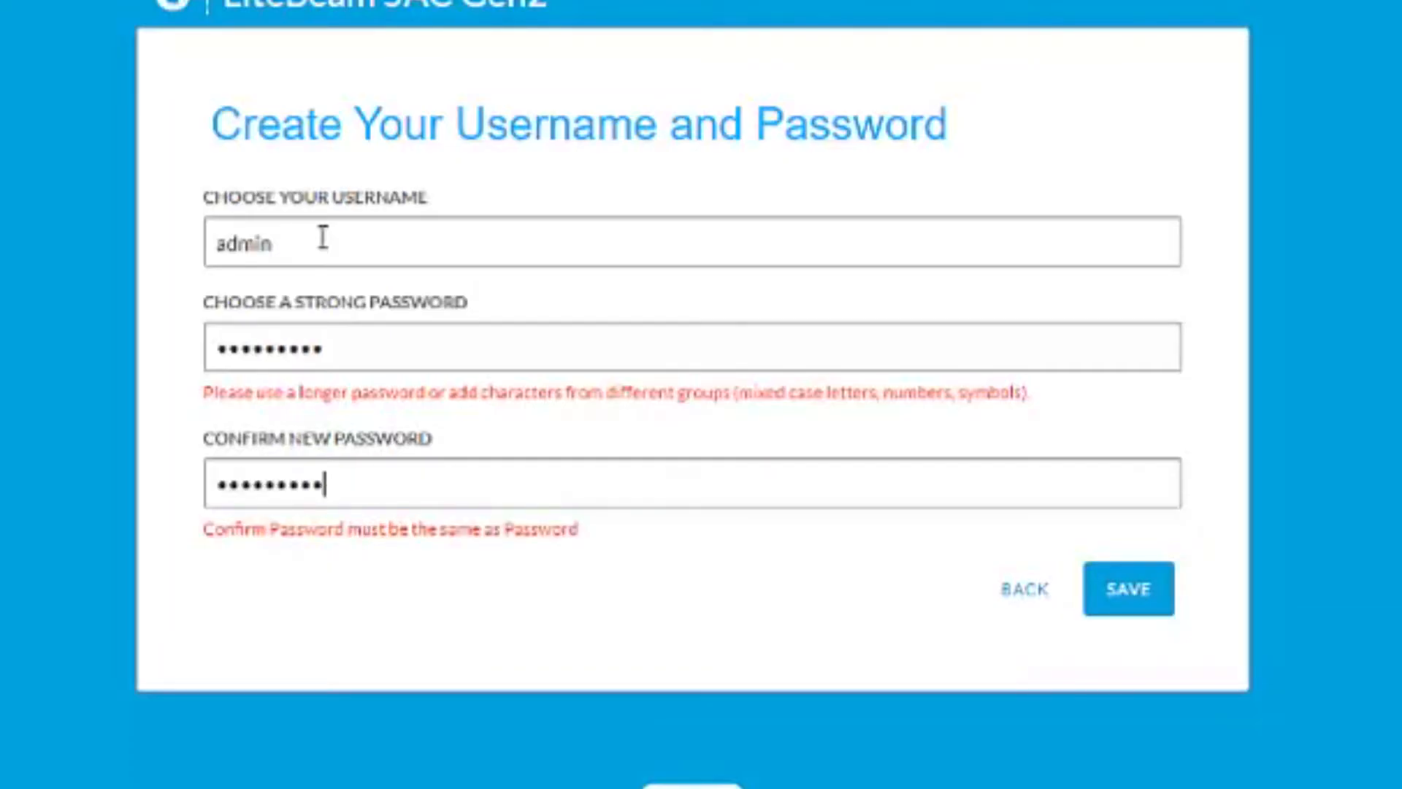
# Replace the password with a stronger one, enter it again as confirmation and save the device login.
pyautogui.click(458, 344)
pyautogui.doubleClick(251, 350)
pyautogui.press('BackSpace')
pyautogui.write('**********')
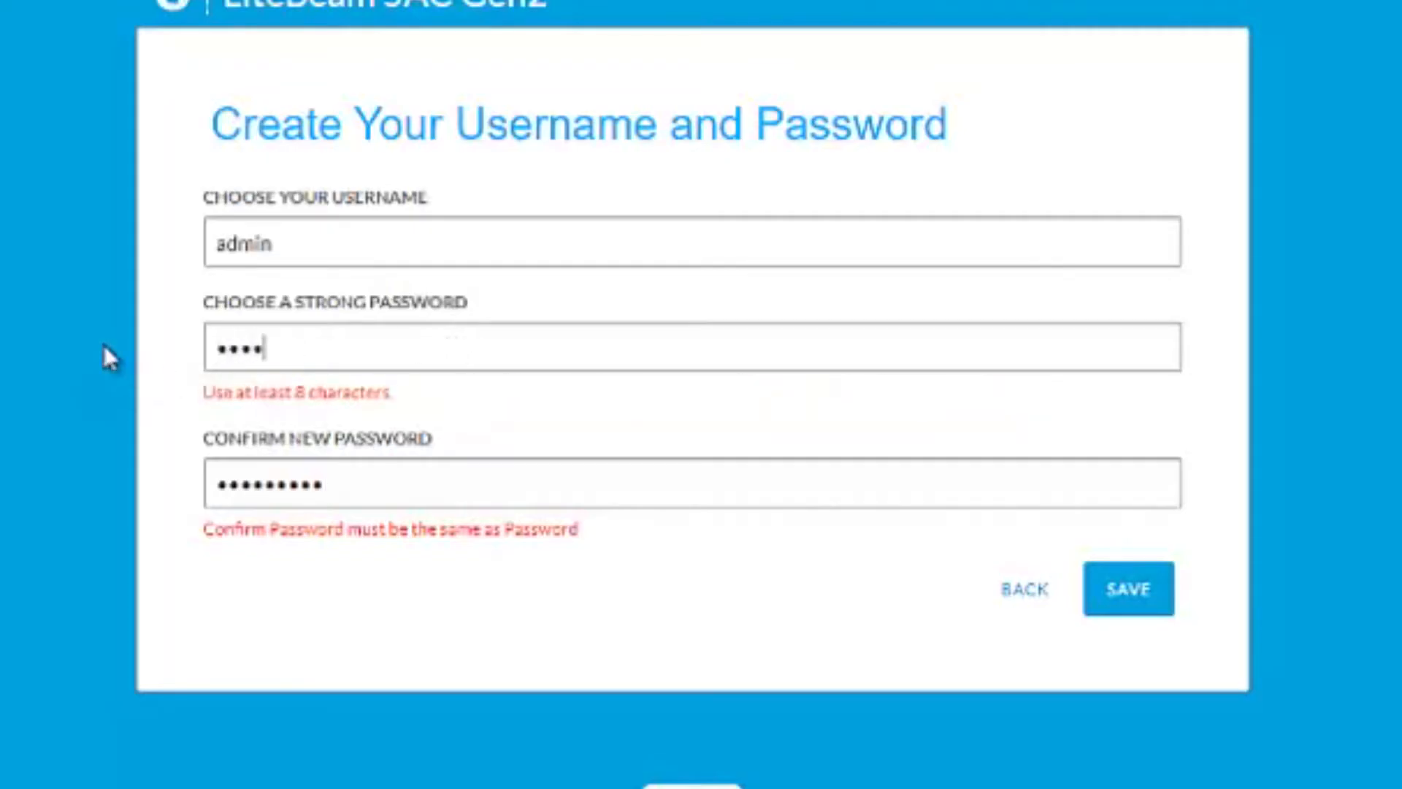
pyautogui.press('Tab')
pyautogui.write('*****')
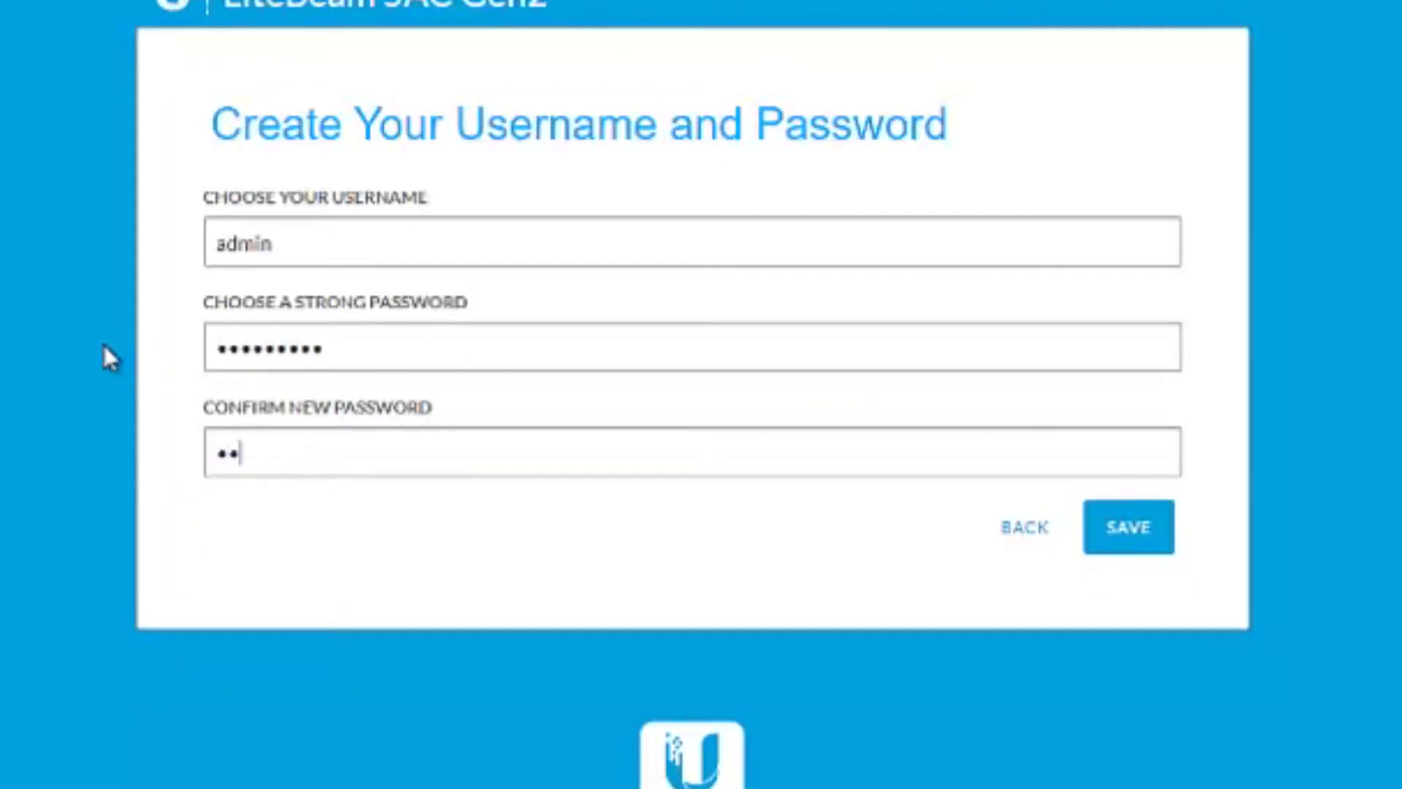
pyautogui.write('*****')
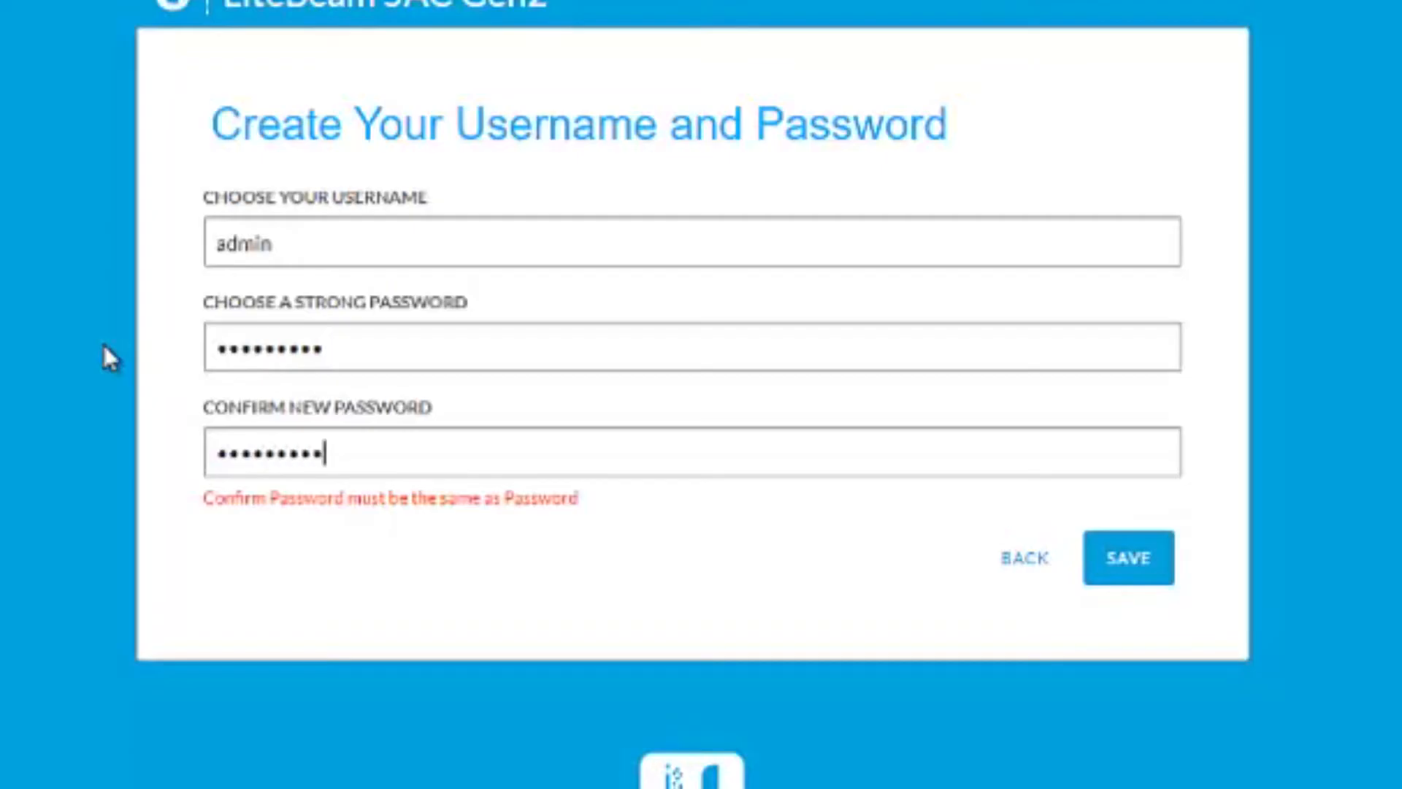
pyautogui.click(1170, 537)
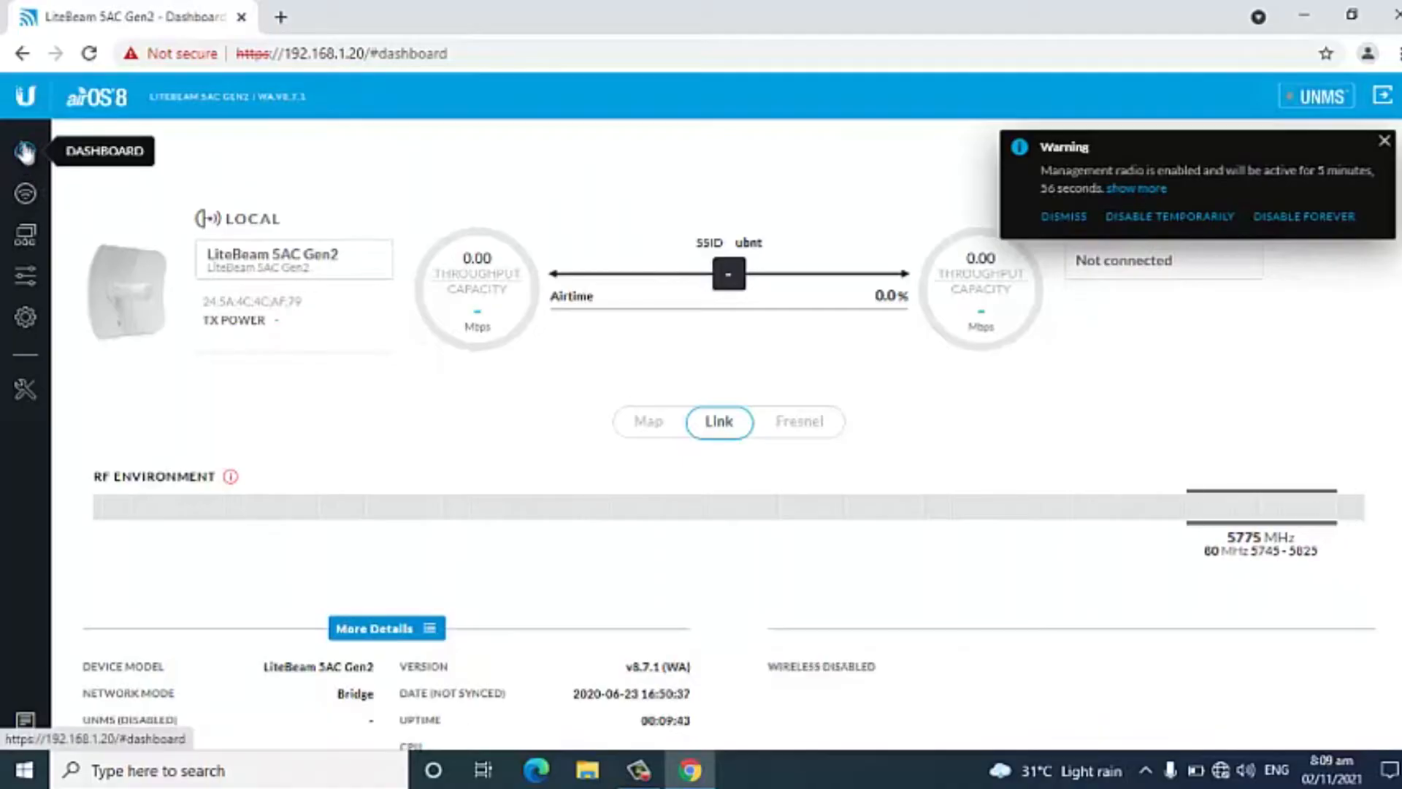
# Look through the device's wireless, network and system settings and return to the dashboard.
pyautogui.click(25, 193)
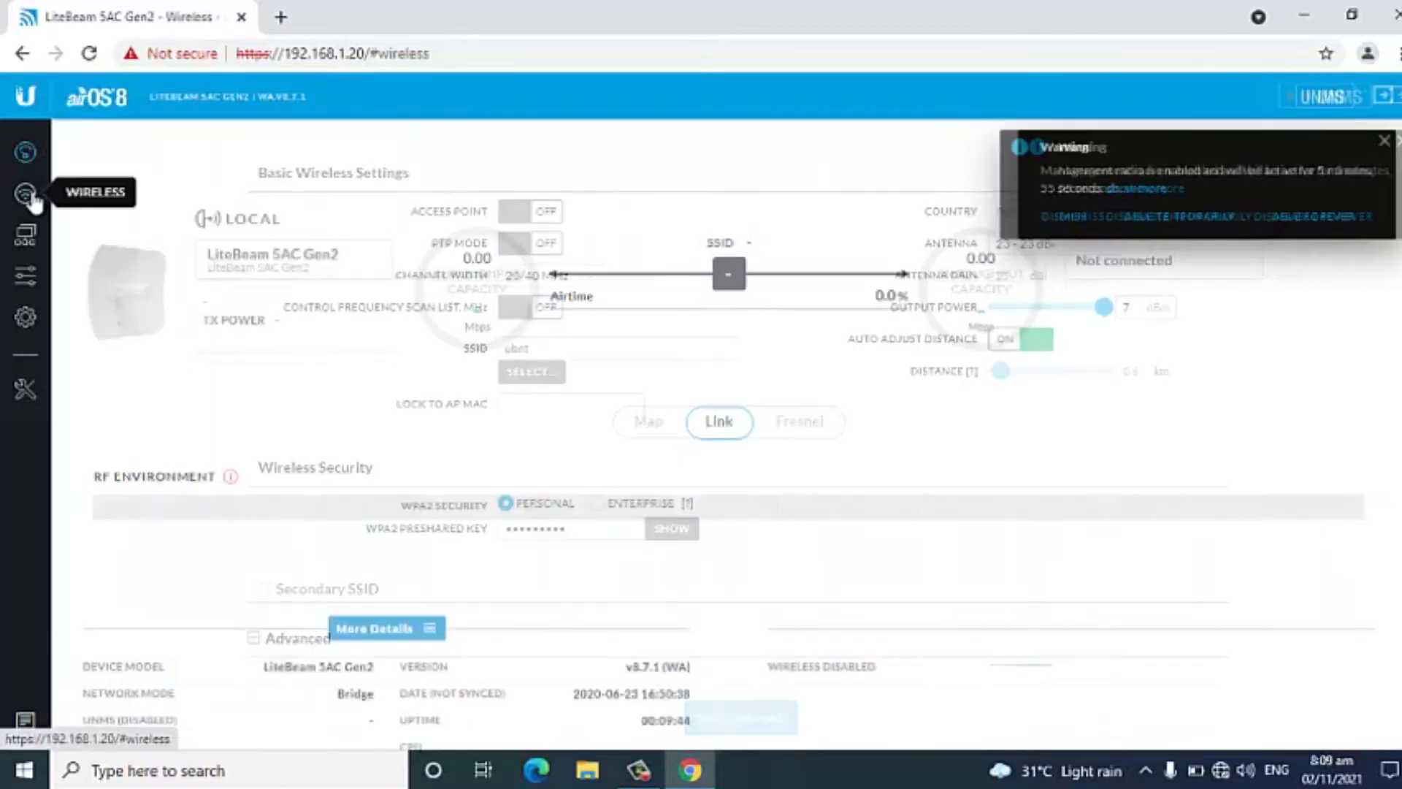
pyautogui.click(34, 242)
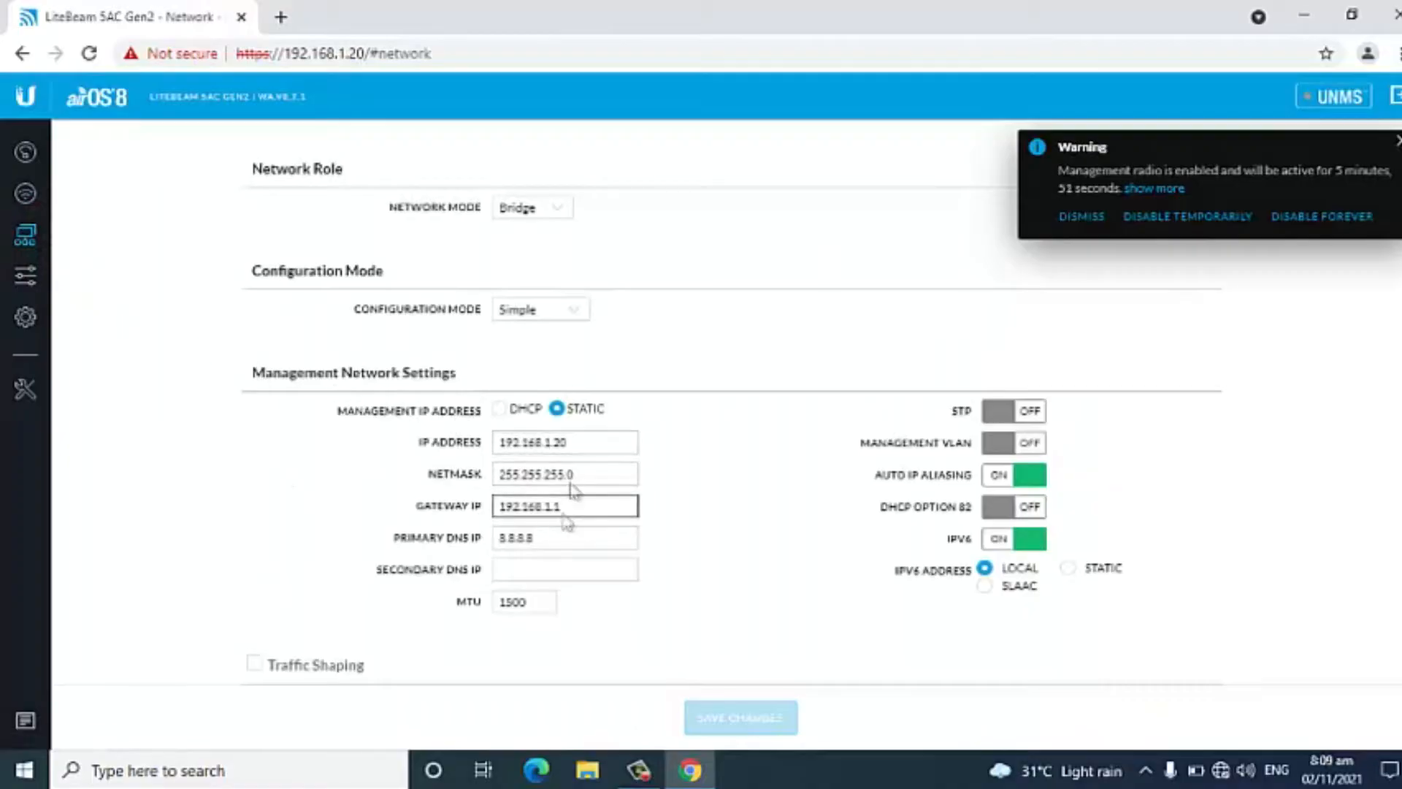
pyautogui.click(26, 316)
pyautogui.scroll(-4, 731, 511)
pyautogui.scroll(5, 438, 422)
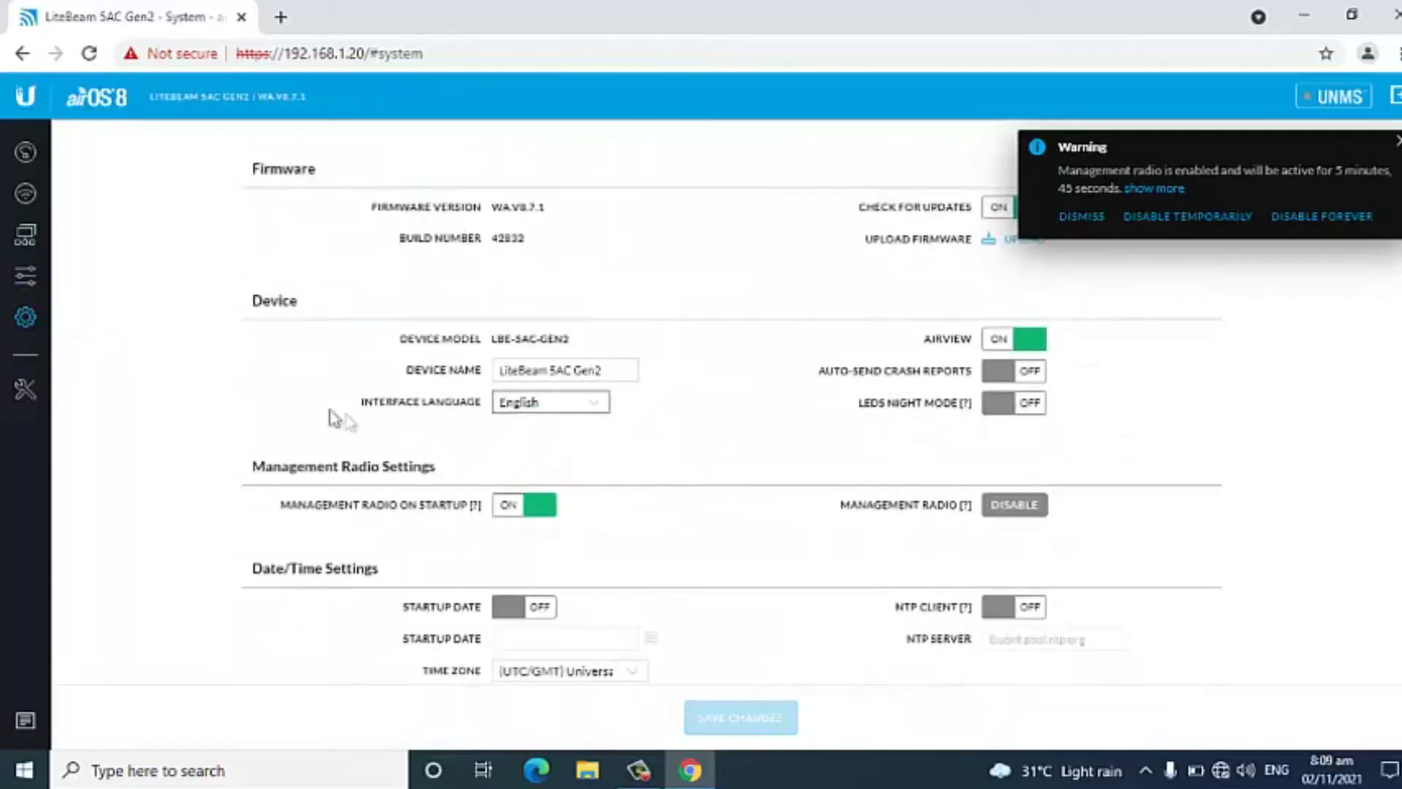
pyautogui.click(25, 151)
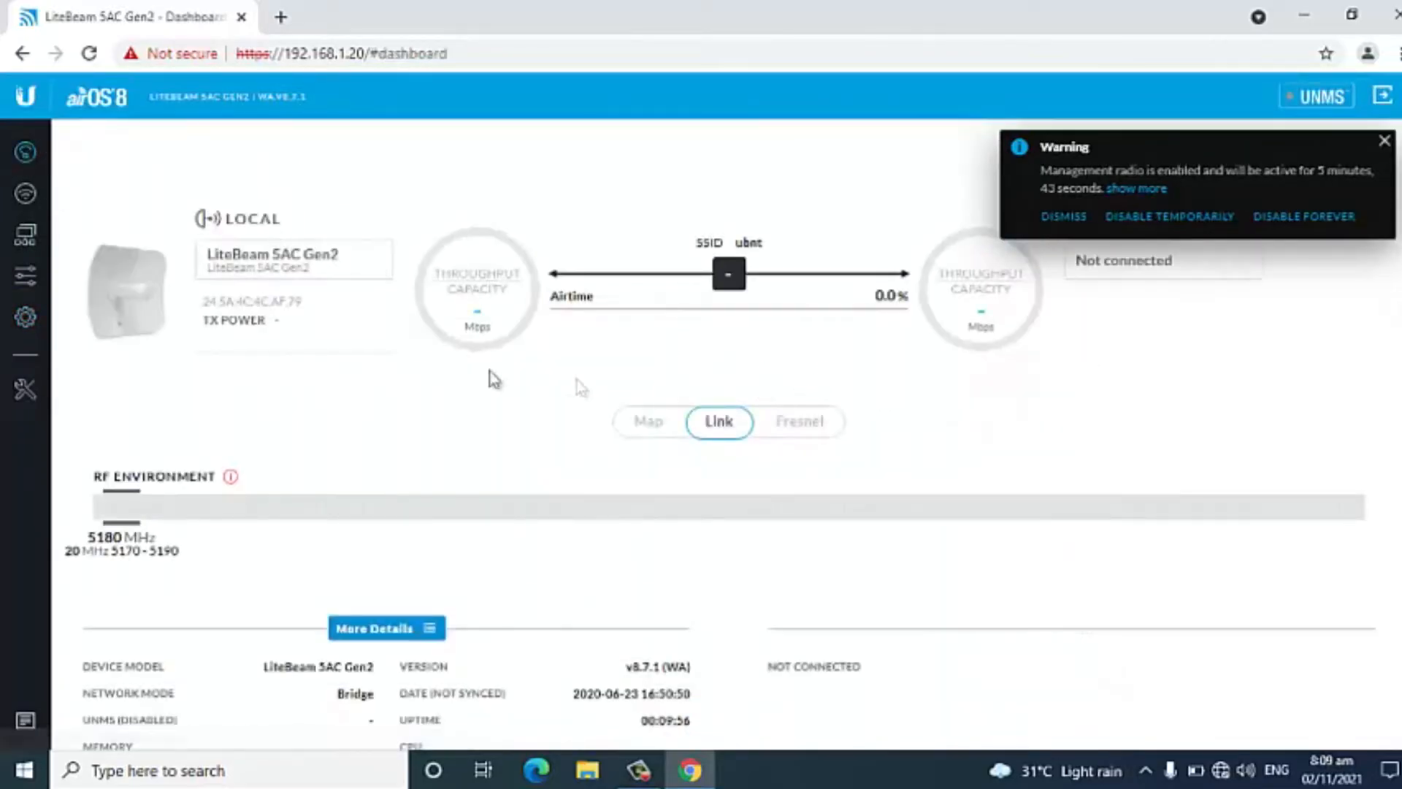
# Turn on Access Point and PTP mode in the basic wireless settings.
pyautogui.click(26, 193)
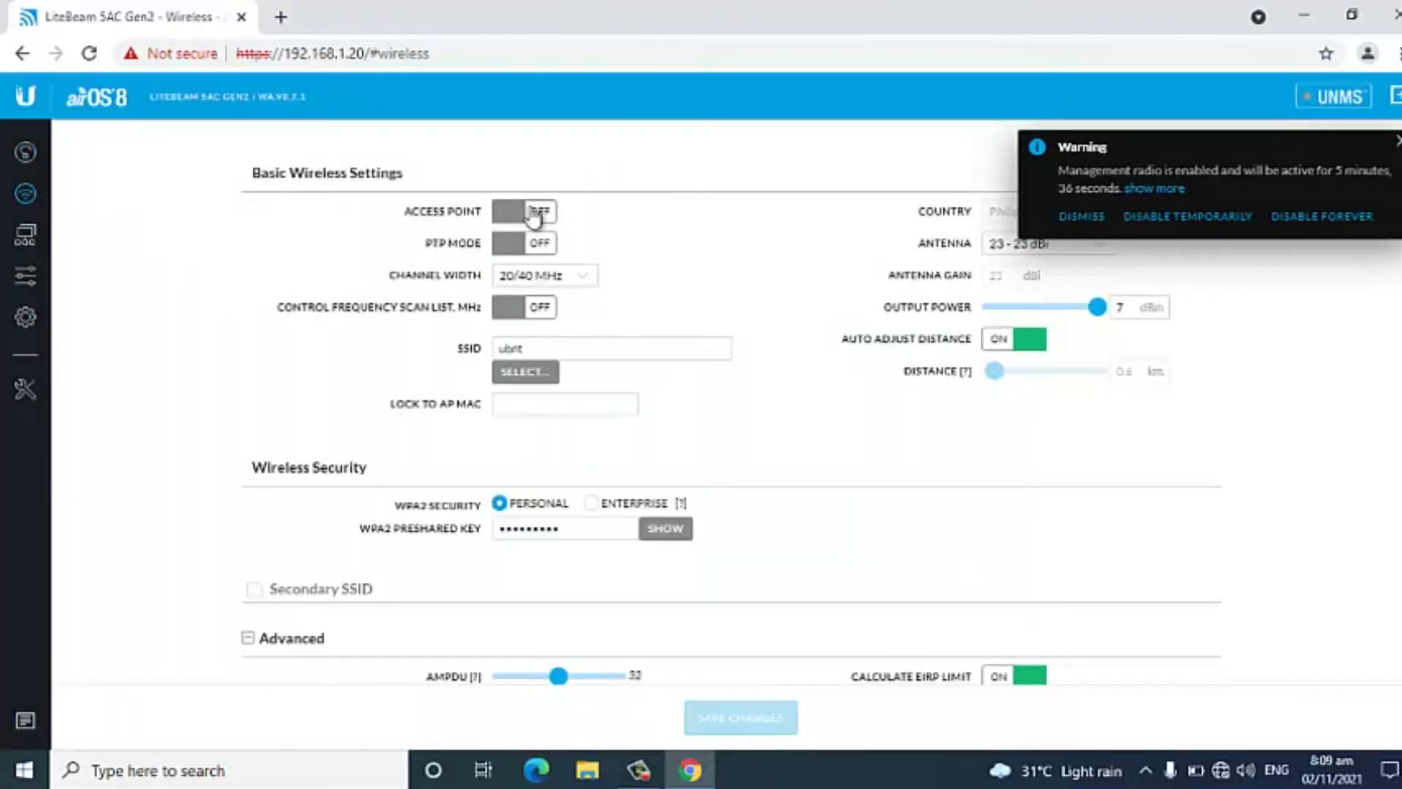
pyautogui.click(536, 213)
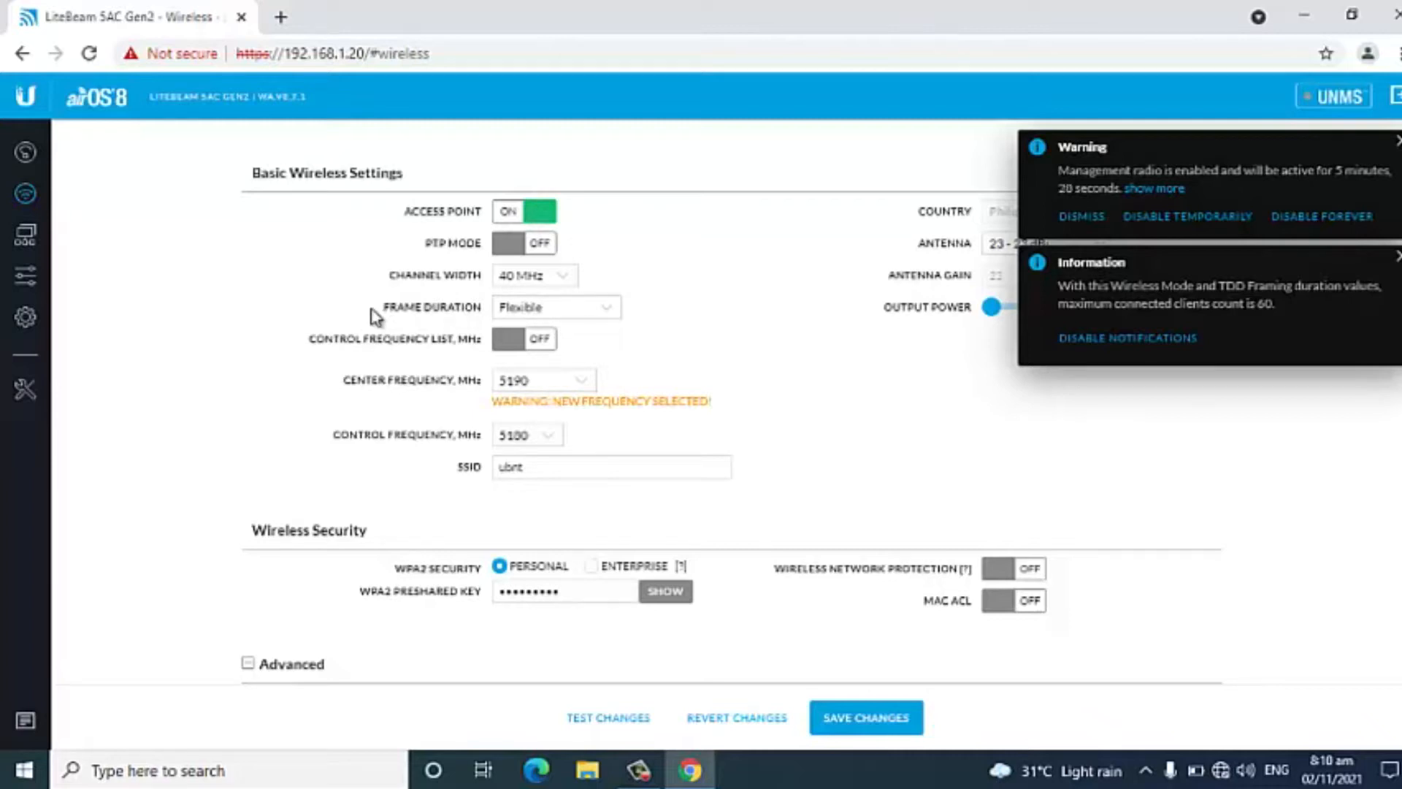
pyautogui.click(526, 244)
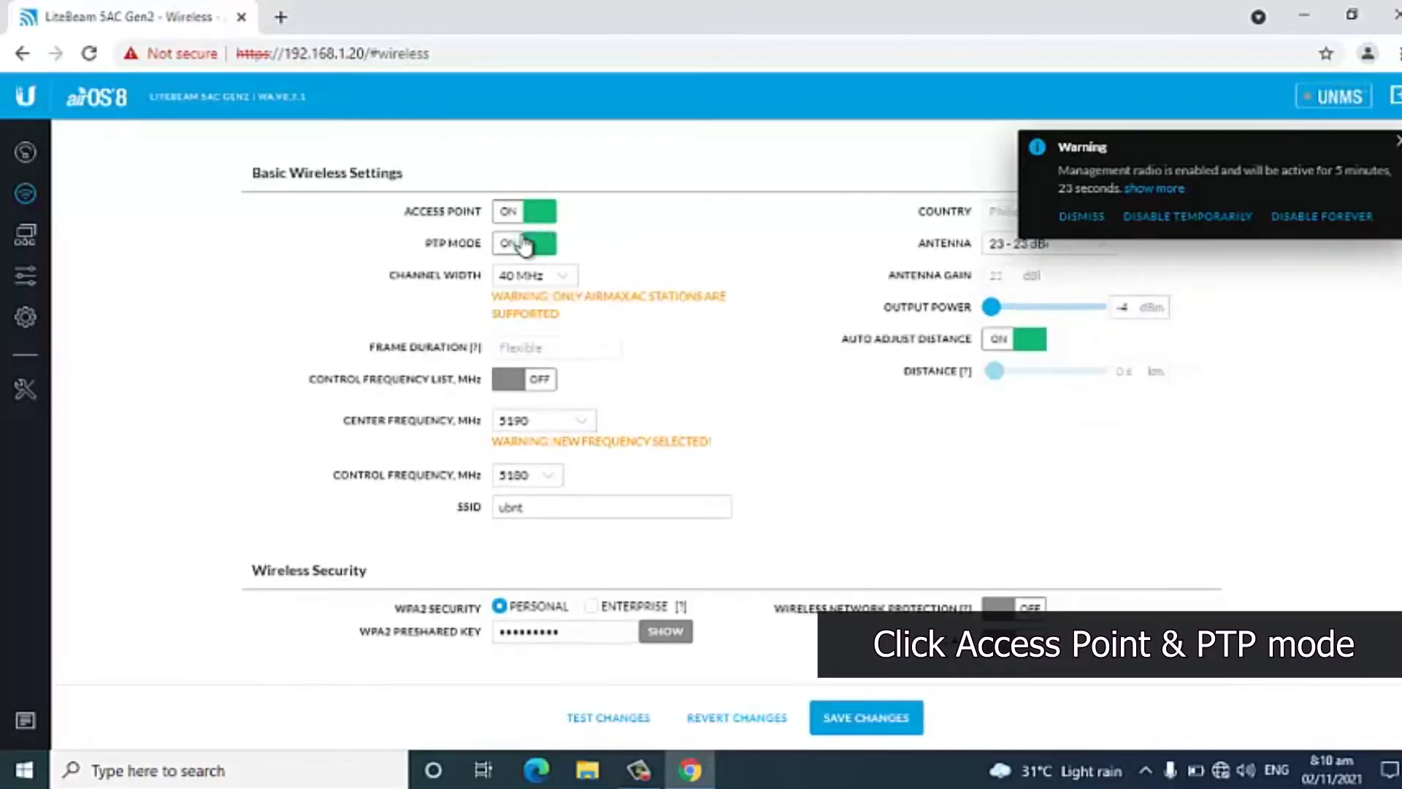
# Set the wireless center frequency to 5800 MHz.
pyautogui.click(586, 429)
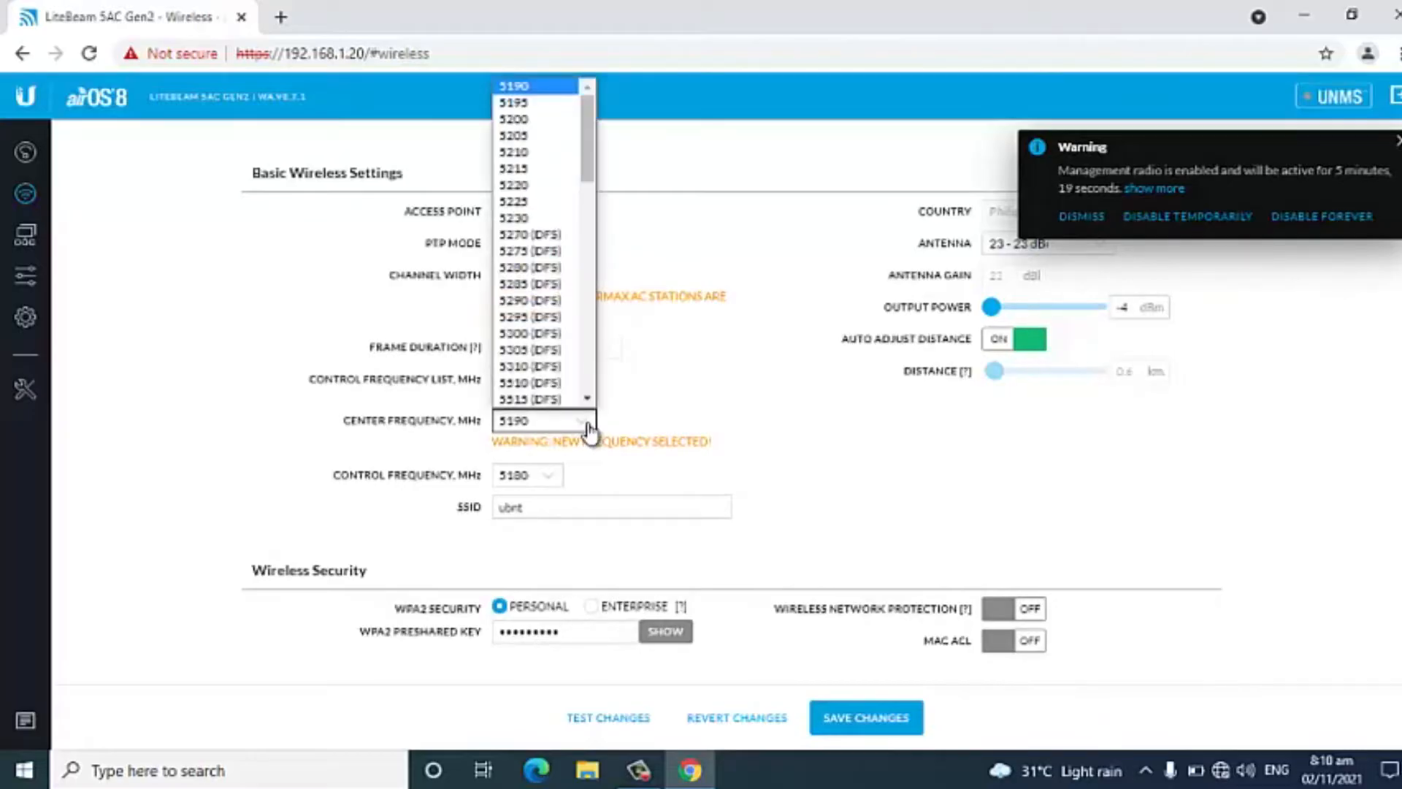
pyautogui.scroll(-10, 577, 360)
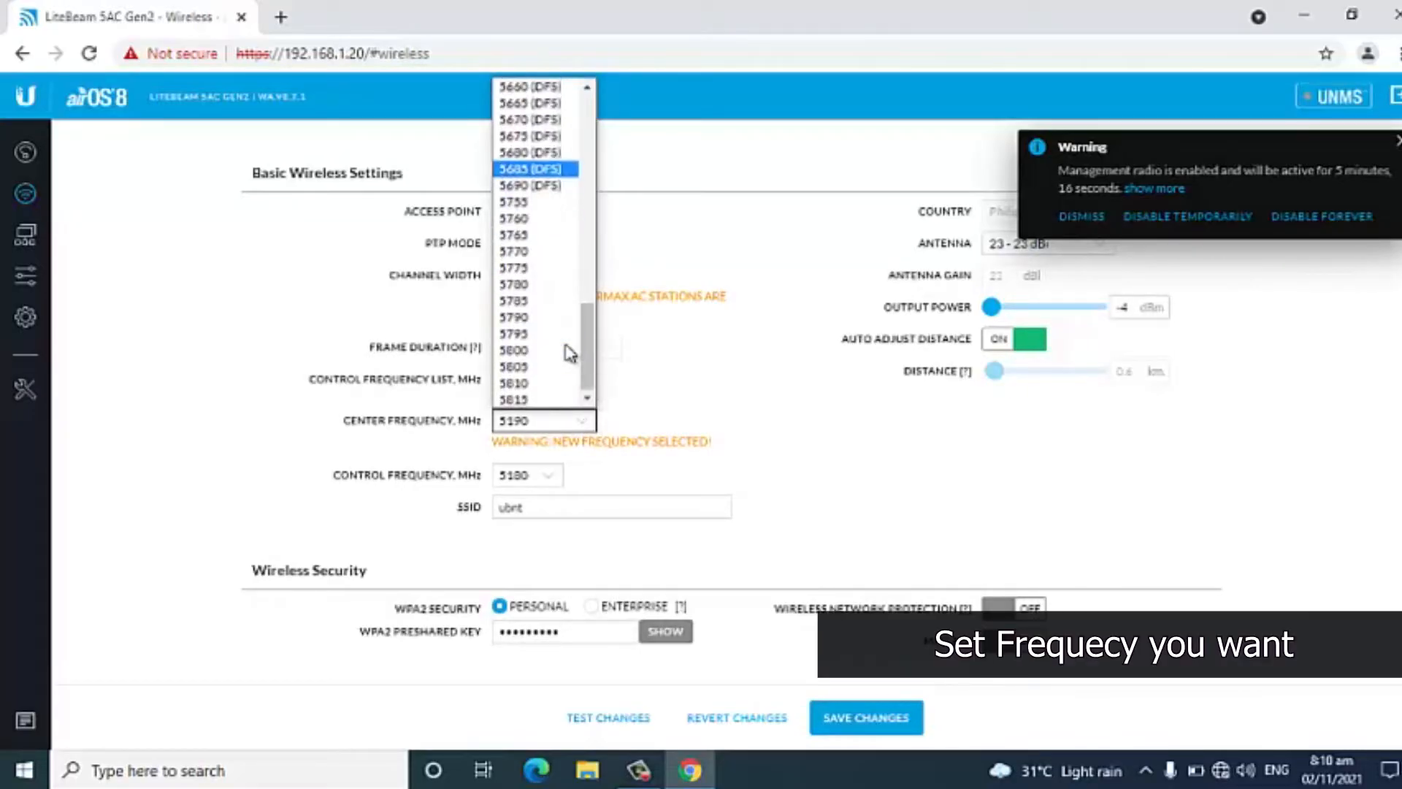
pyautogui.click(516, 348)
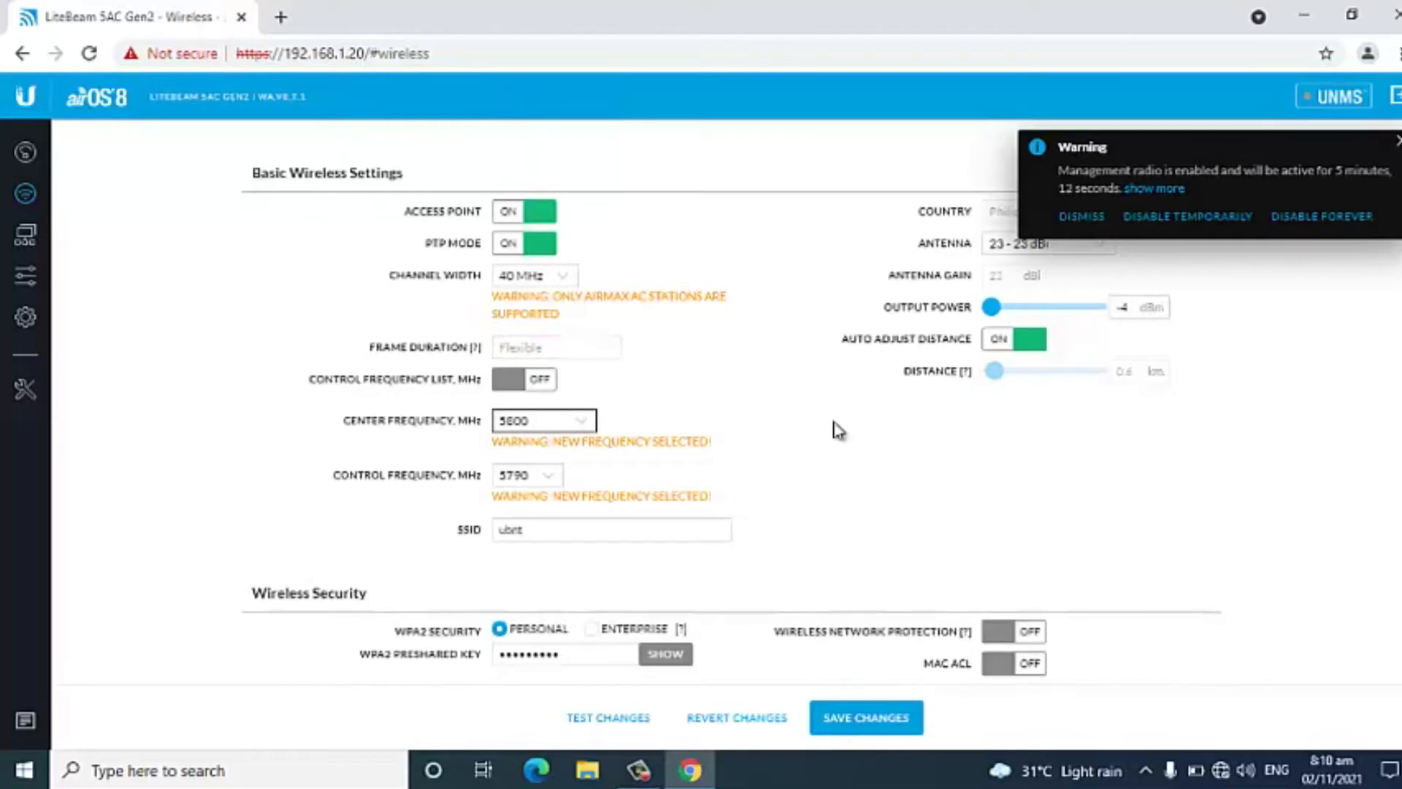
# Replace the wireless network's SSID with wifi_lab.
pyautogui.moveTo(650, 528); pyautogui.dragTo(404, 533)
pyautogui.press('BackSpace')
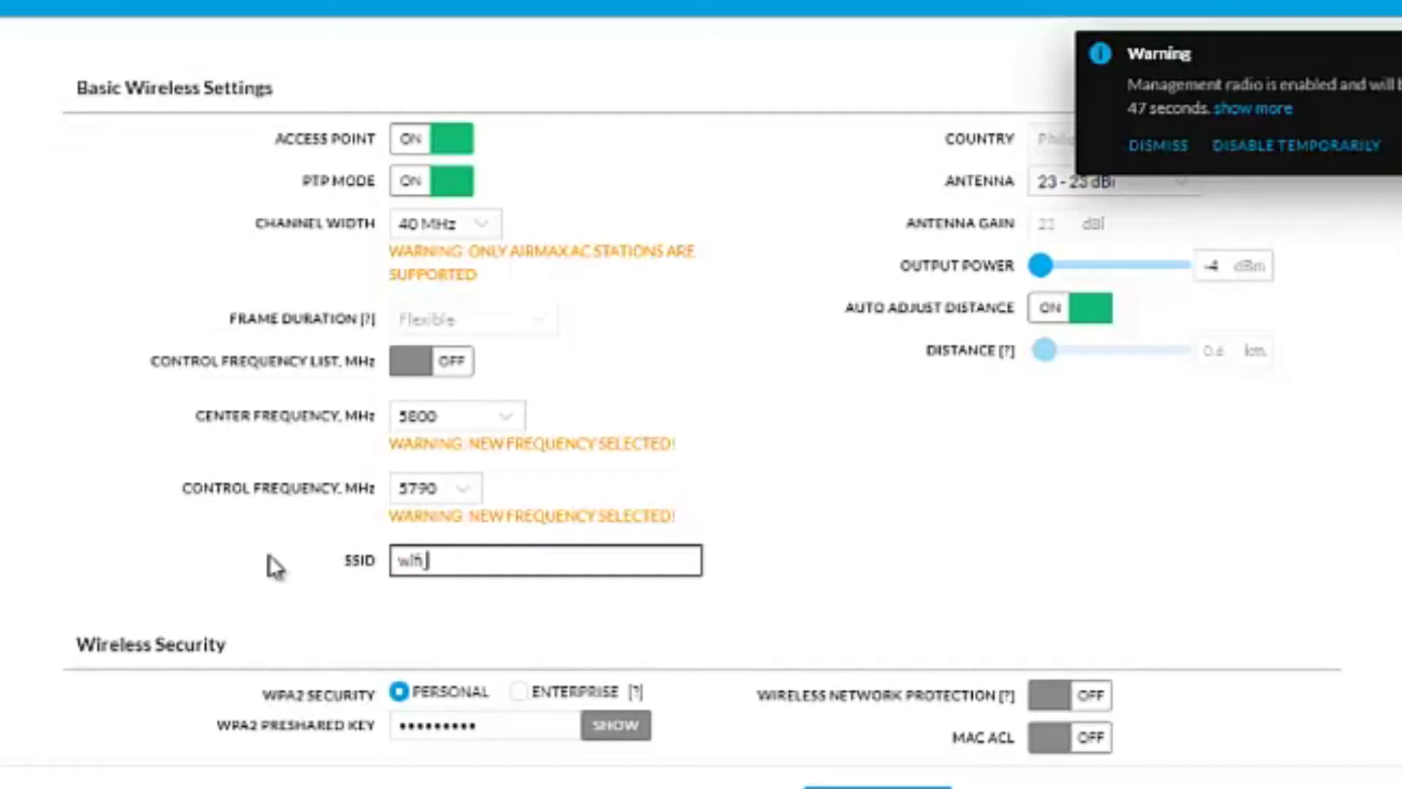
pyautogui.write('ab')
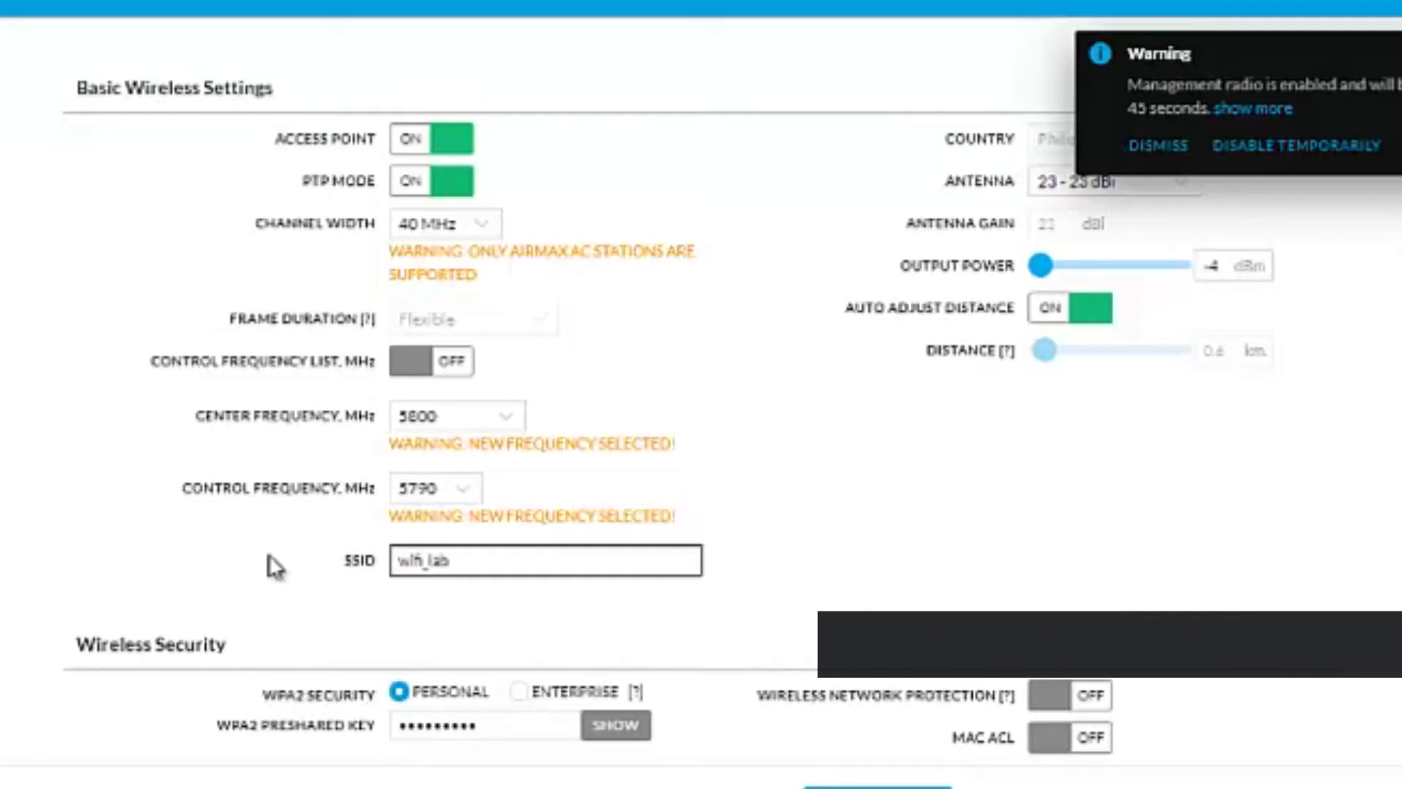
# Check the existing WPA2 preshared key in plain text, hide it again and enter a new preshared key.
pyautogui.scroll(-2, 903, 489)
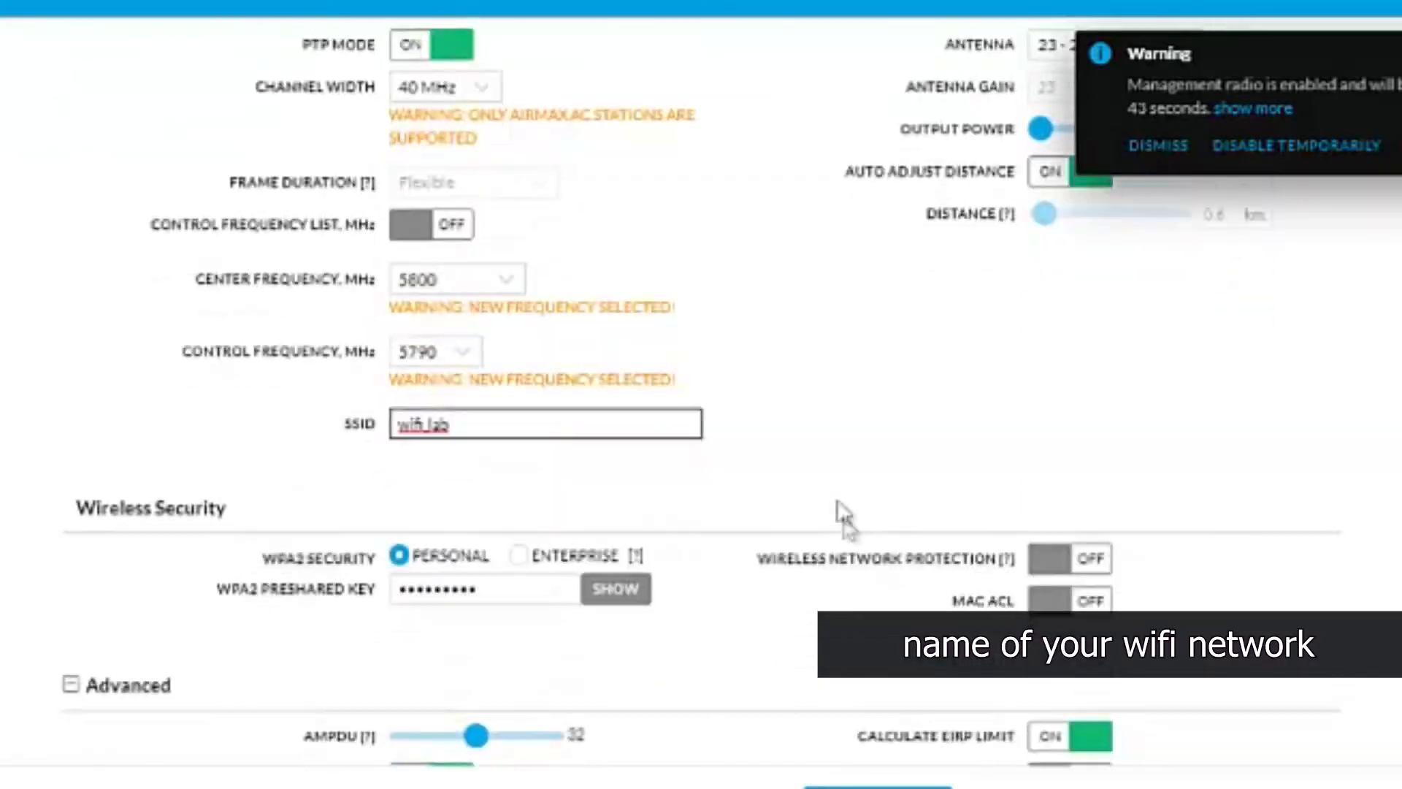
pyautogui.click(607, 591)
pyautogui.click(526, 595)
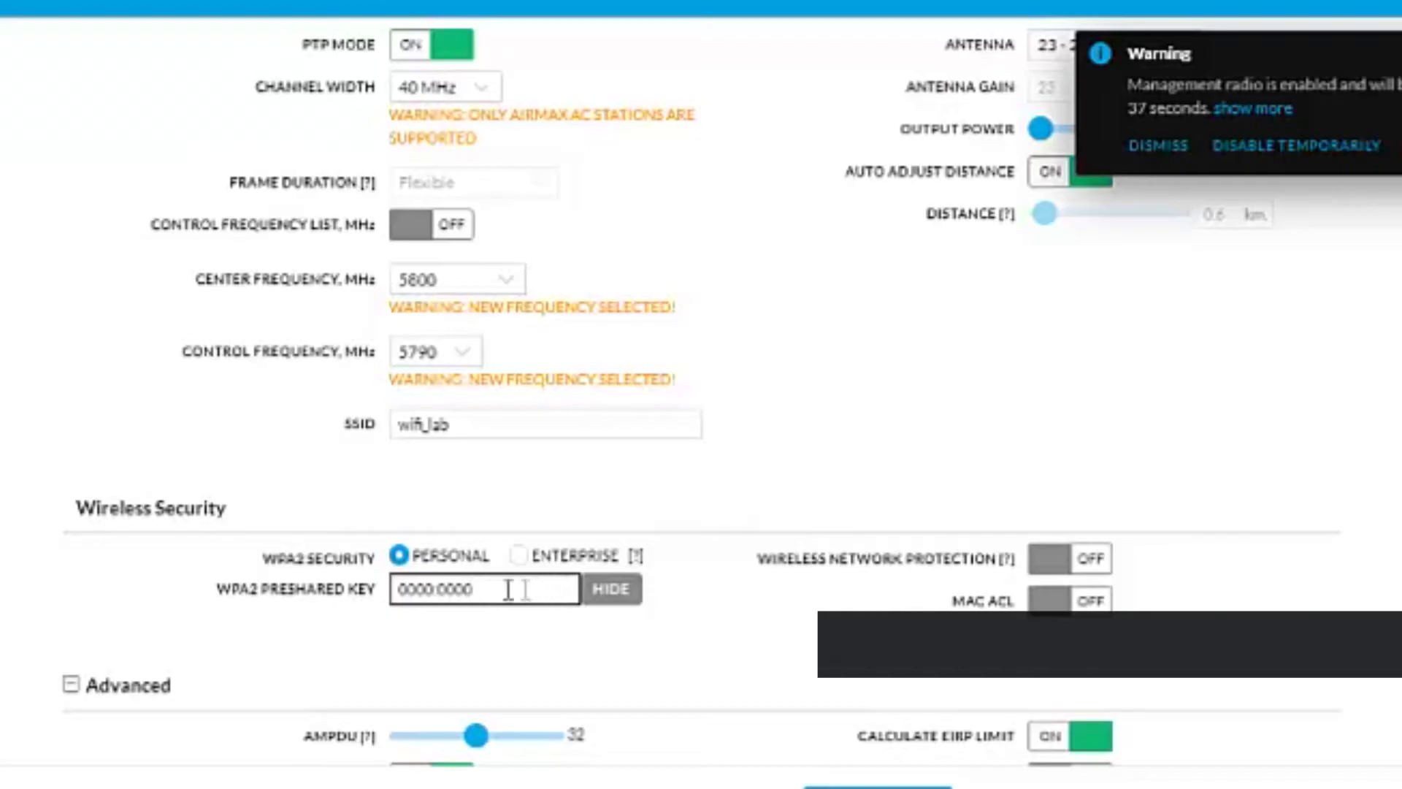
pyautogui.moveTo(530, 590); pyautogui.dragTo(403, 619)
pyautogui.click(617, 593)
pyautogui.moveTo(538, 594); pyautogui.dragTo(252, 609)
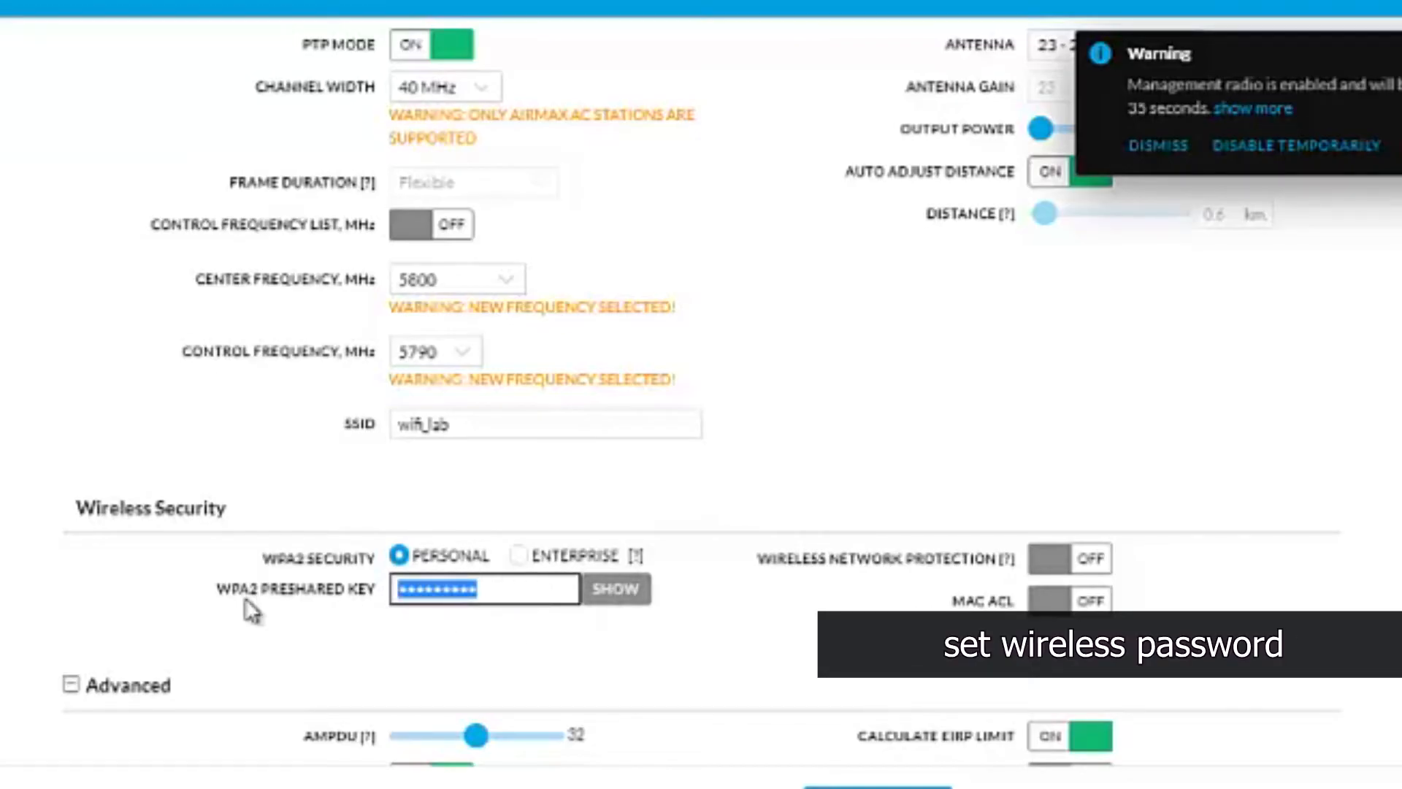
pyautogui.write('•••')
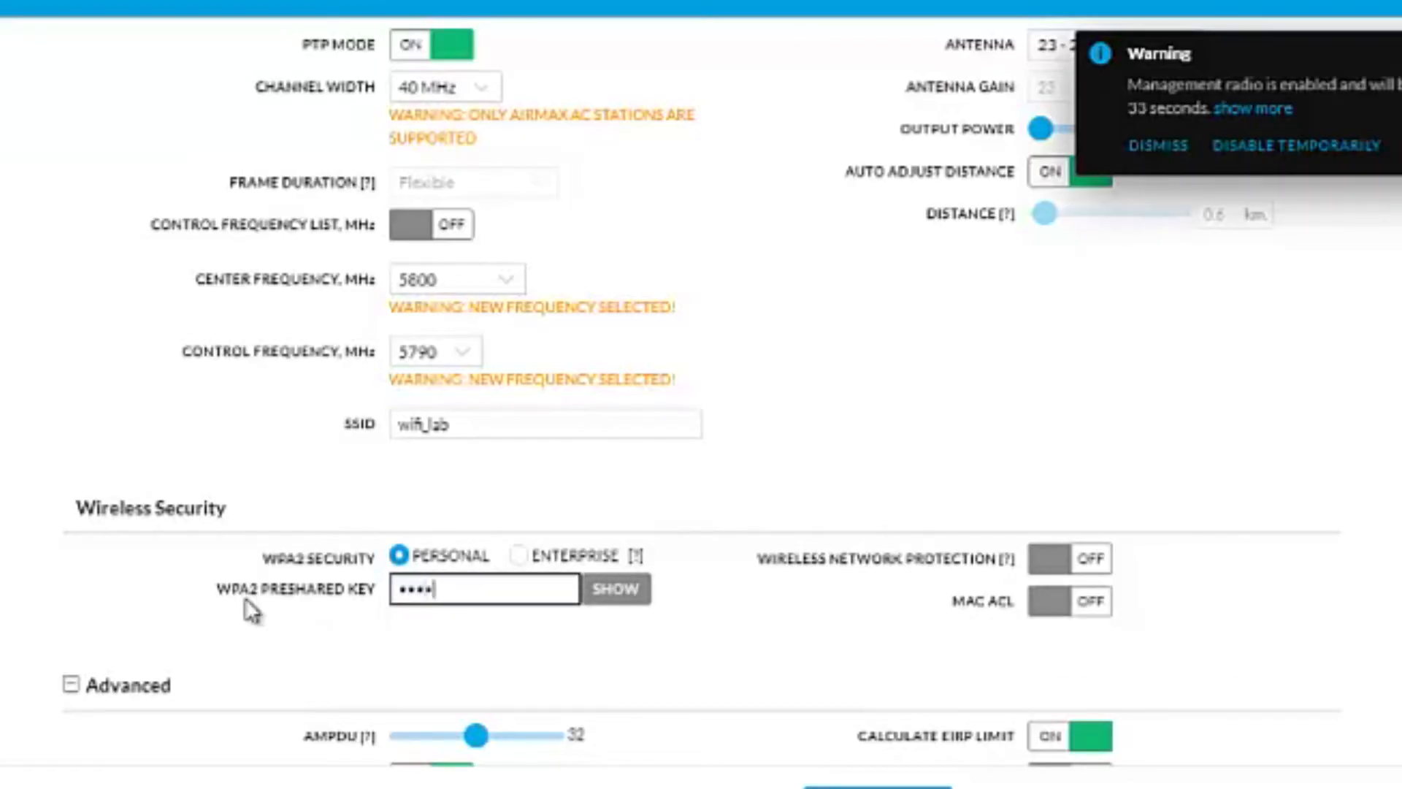
pyautogui.write('••••••••')
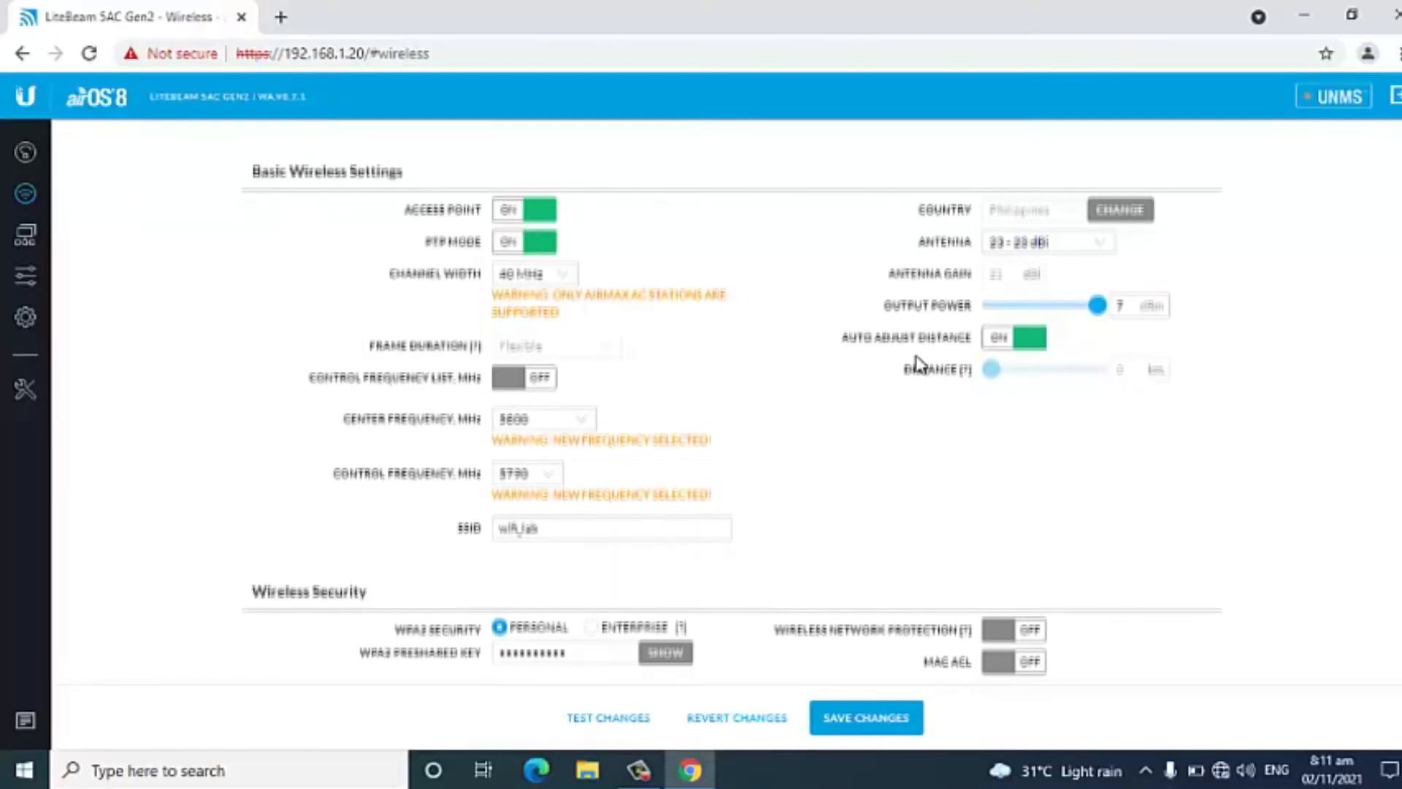
# Turn on MAC ACL in the wireless security settings and open its access control list.
pyautogui.scroll(-3, 919, 363)
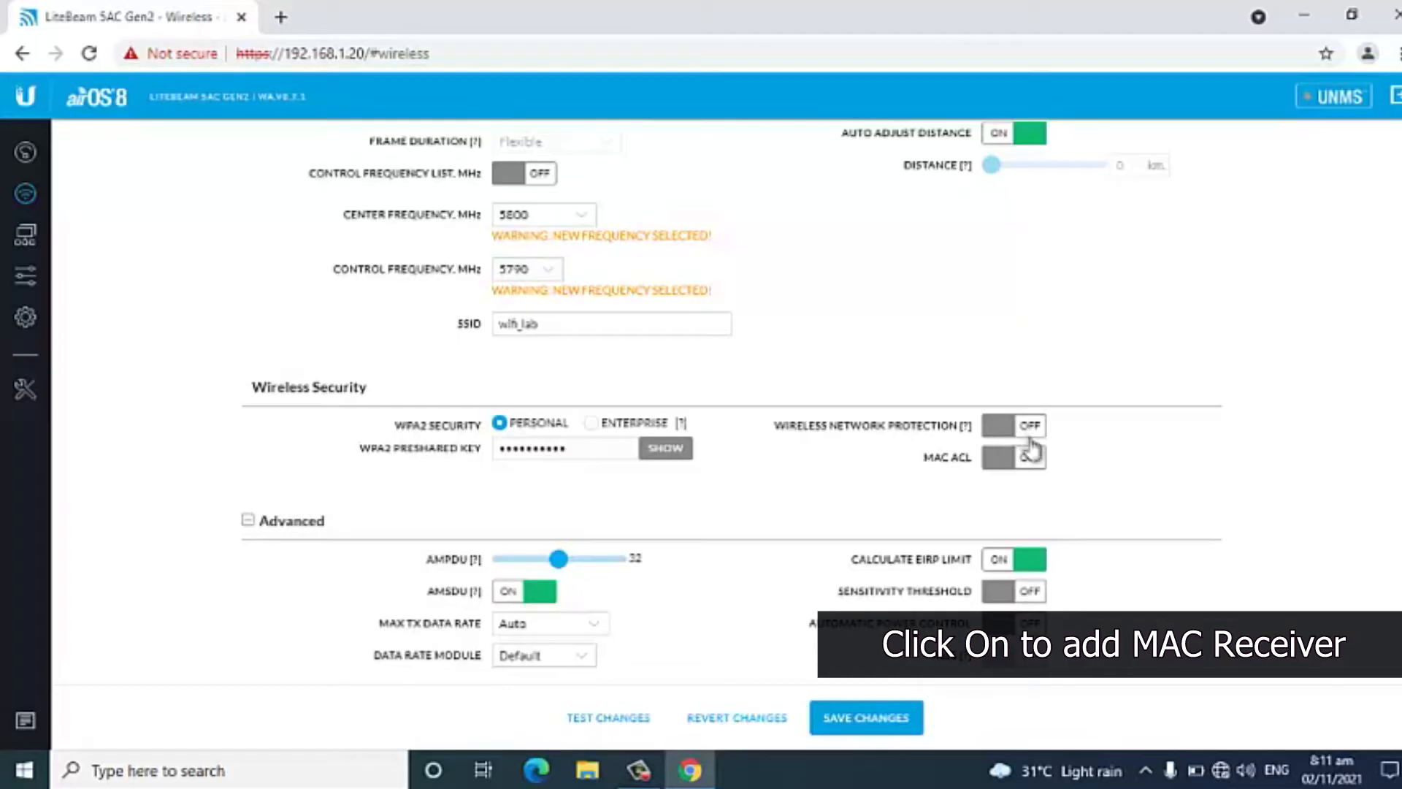
pyautogui.click(1000, 460)
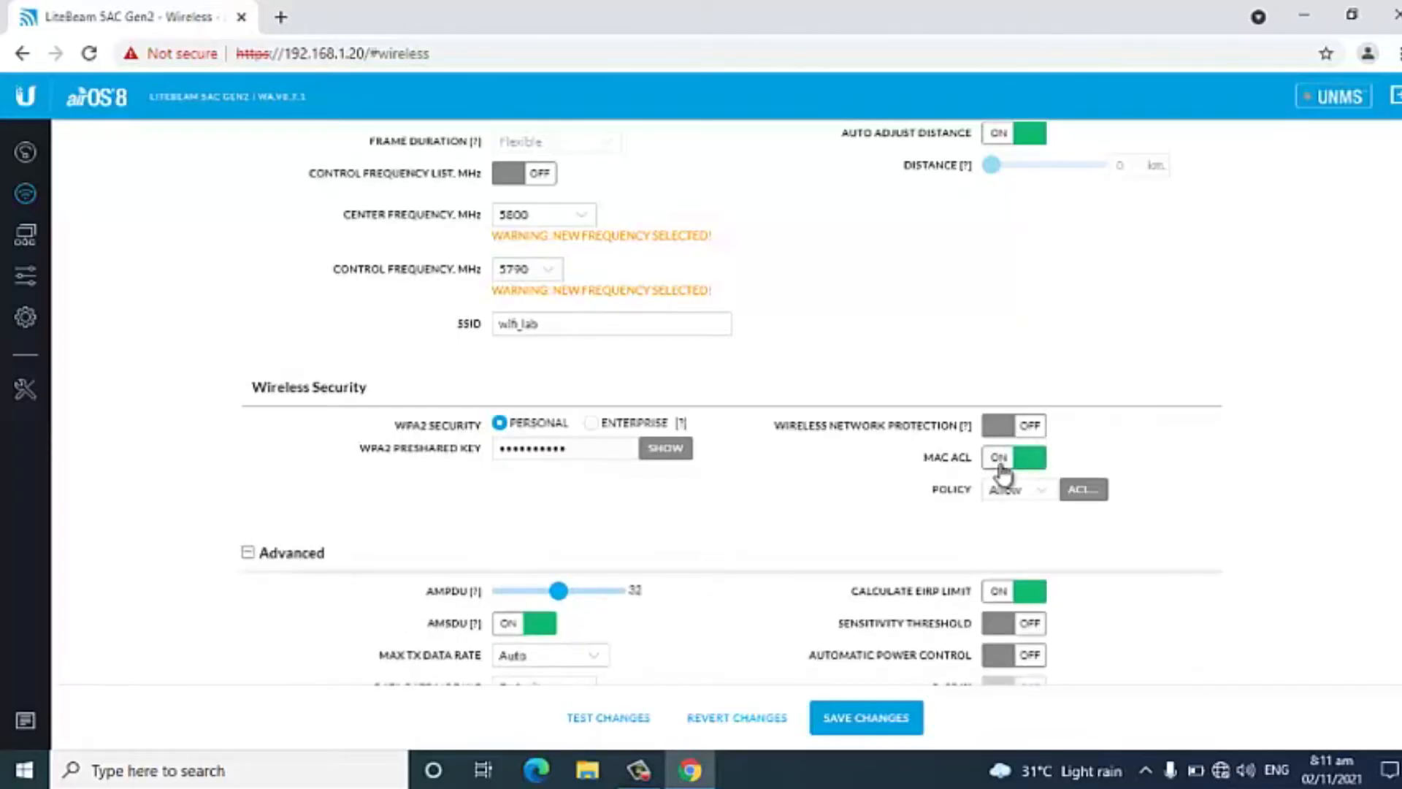
pyautogui.scroll(-1, 1001, 476)
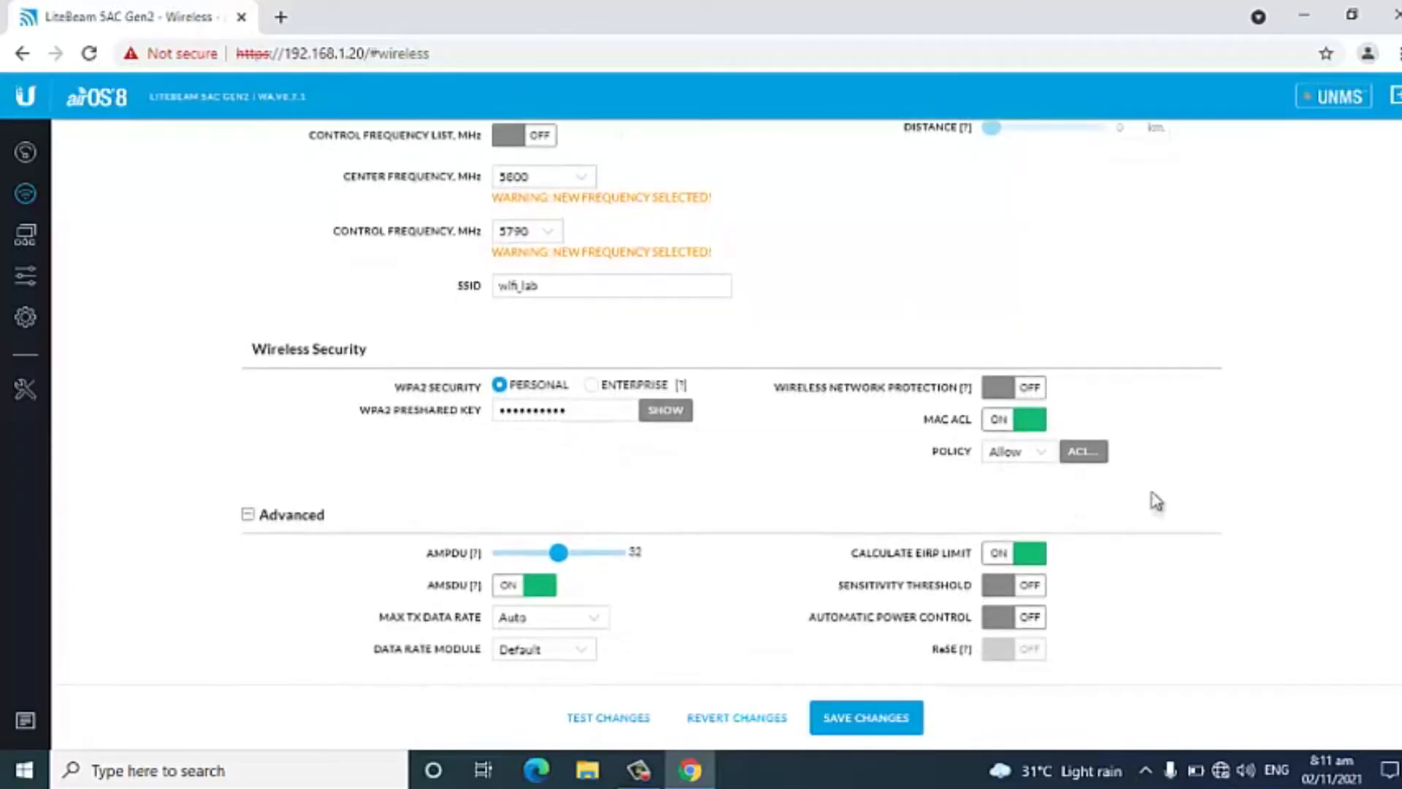
pyautogui.click(1084, 452)
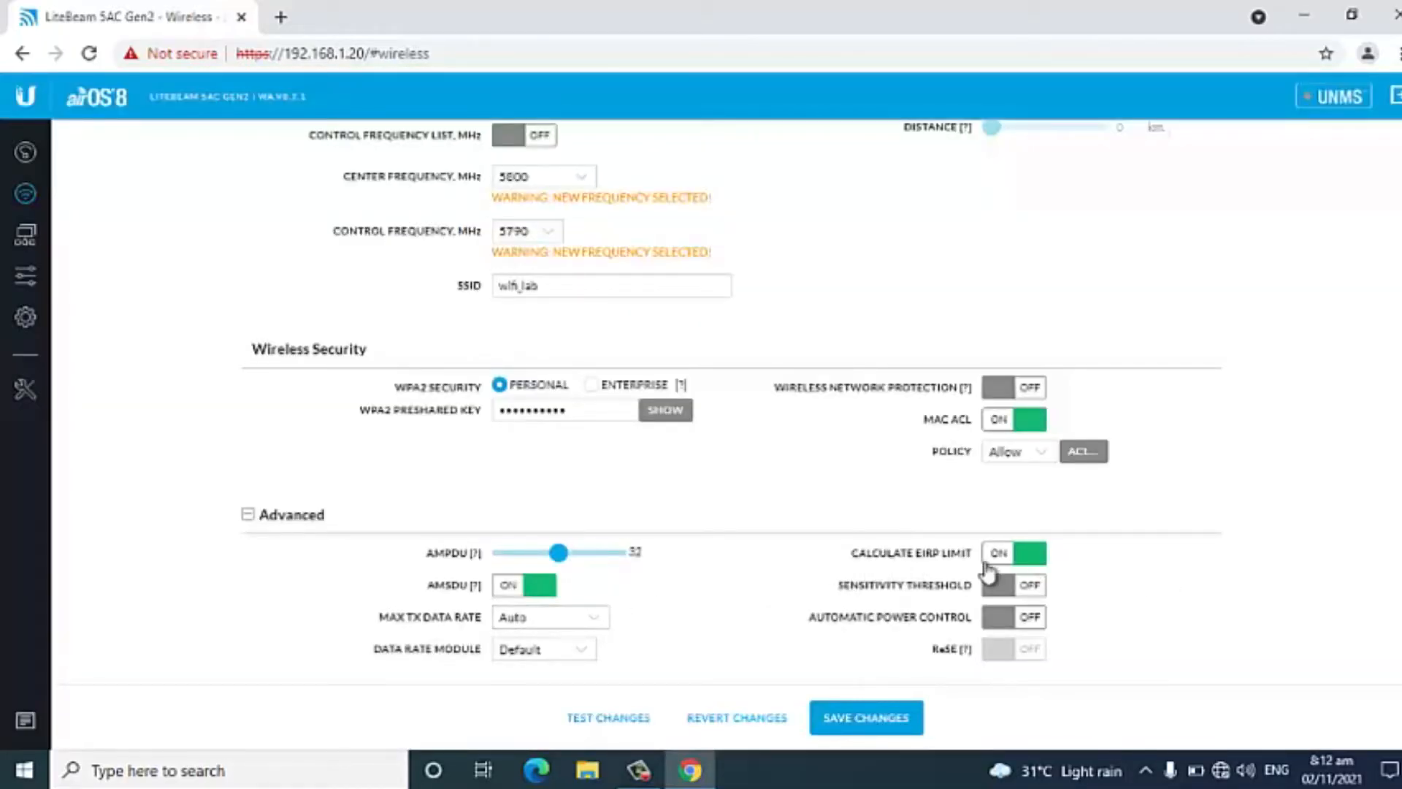
# Turn off Calculate EIRP Limit in the advanced wireless settings.
pyautogui.click(248, 514)
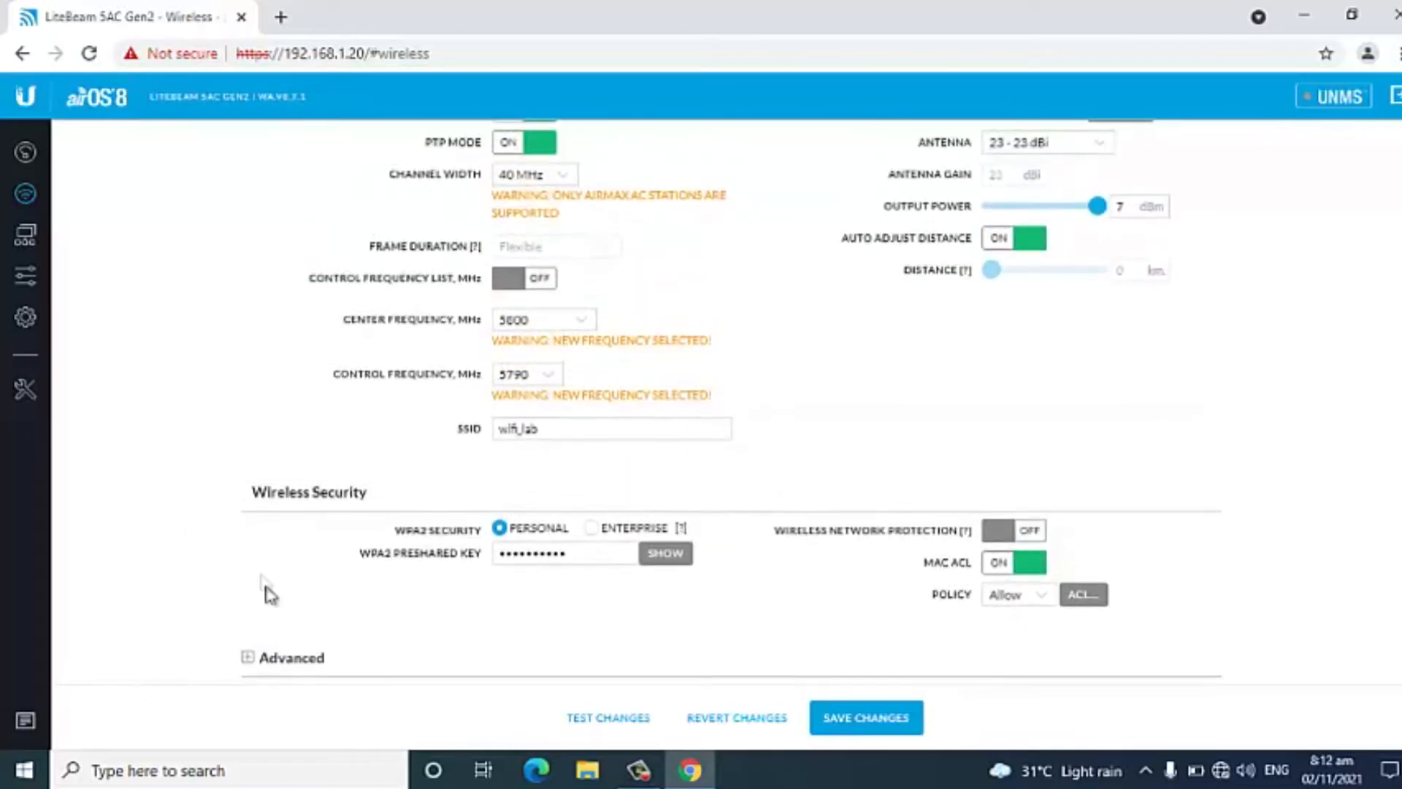
pyautogui.click(252, 657)
pyautogui.scroll(-2, 298, 651)
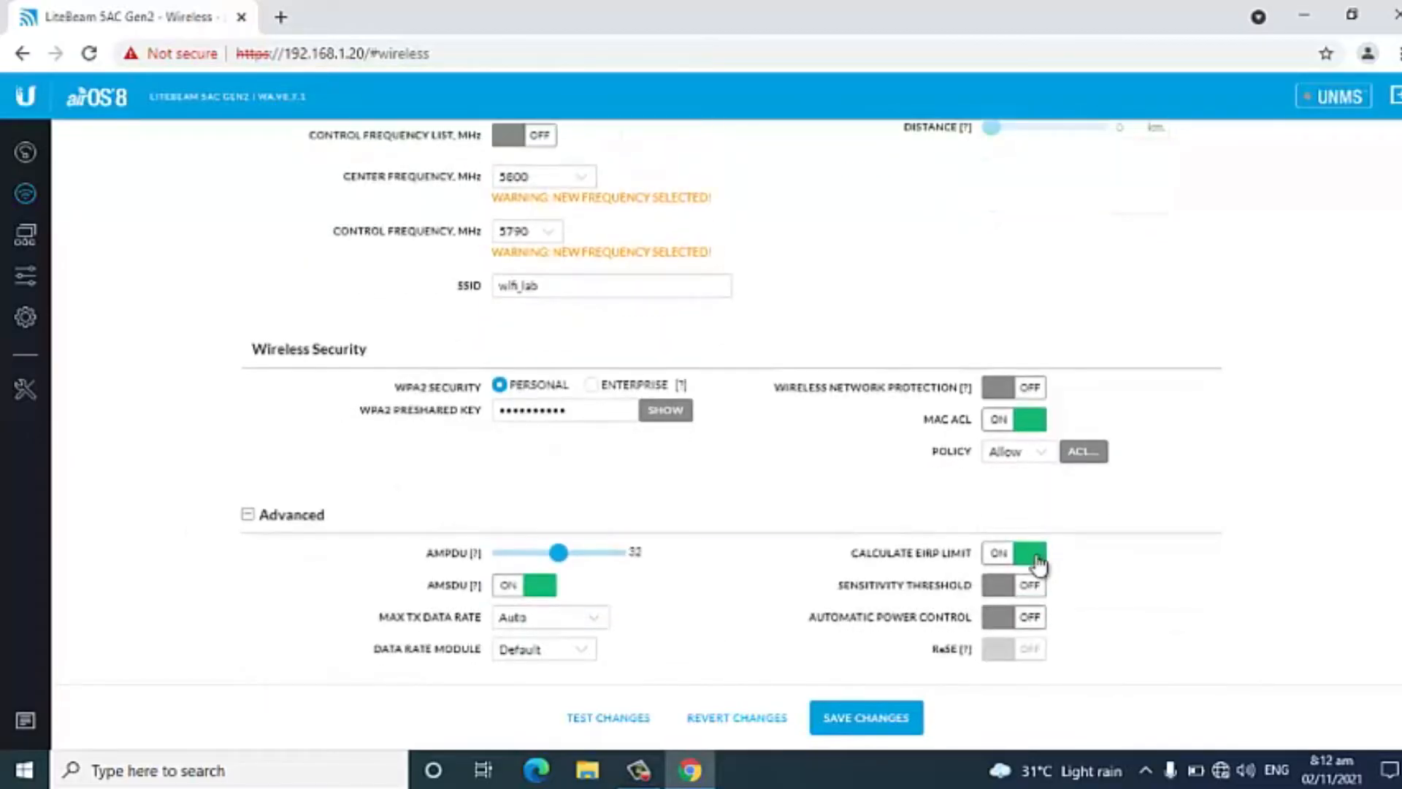
pyautogui.click(1032, 562)
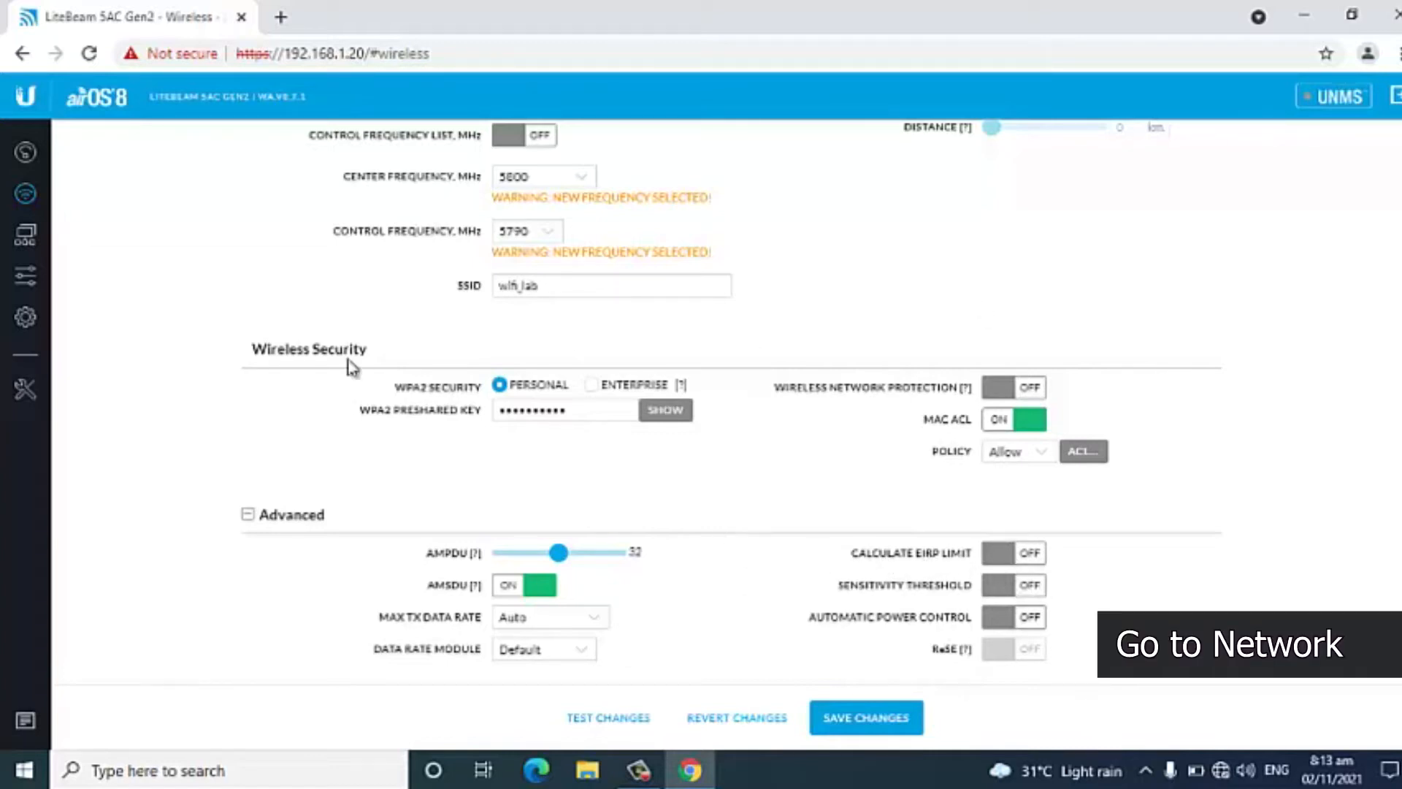
# Set the static management IP address in the network settings to 172.18.30.36.
pyautogui.click(25, 235)
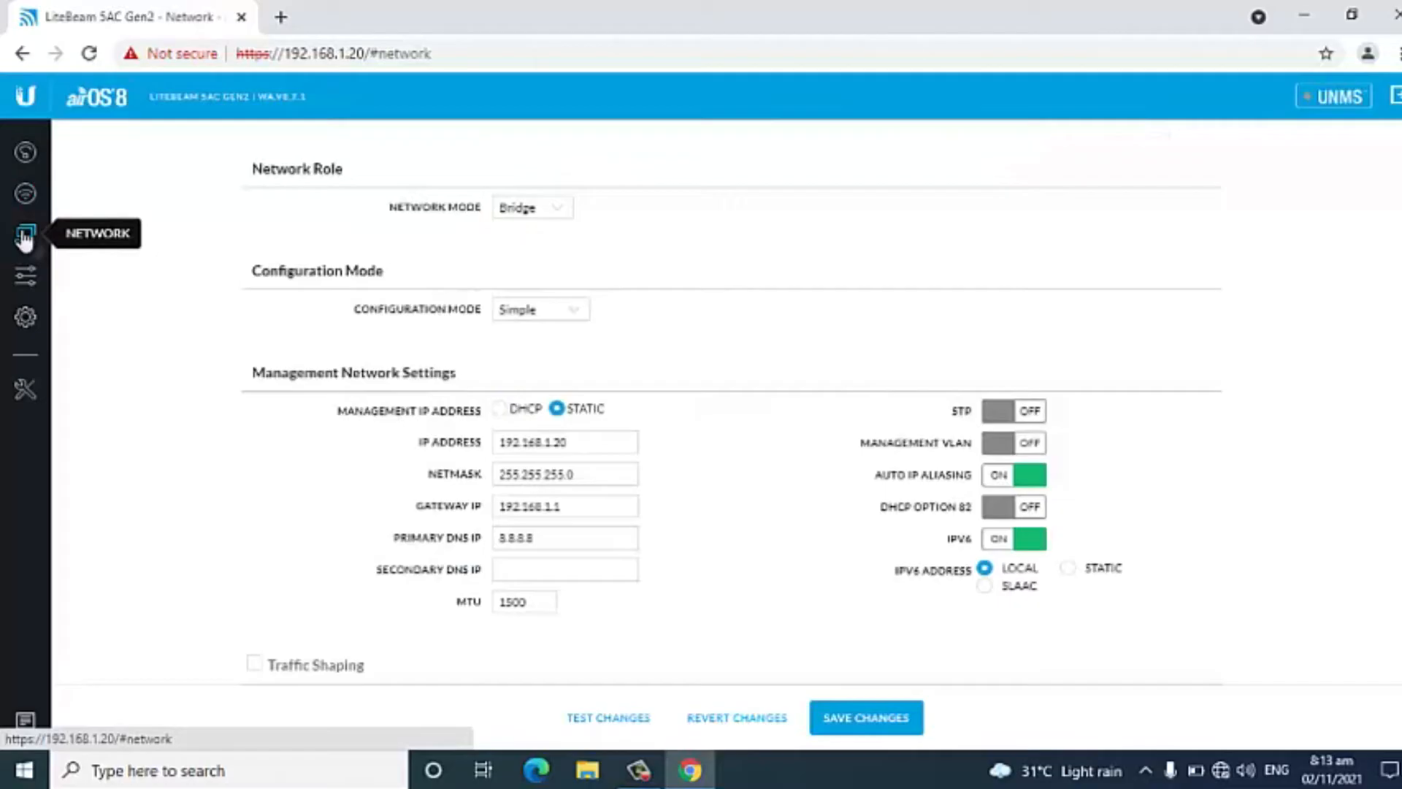
pyautogui.click(605, 438)
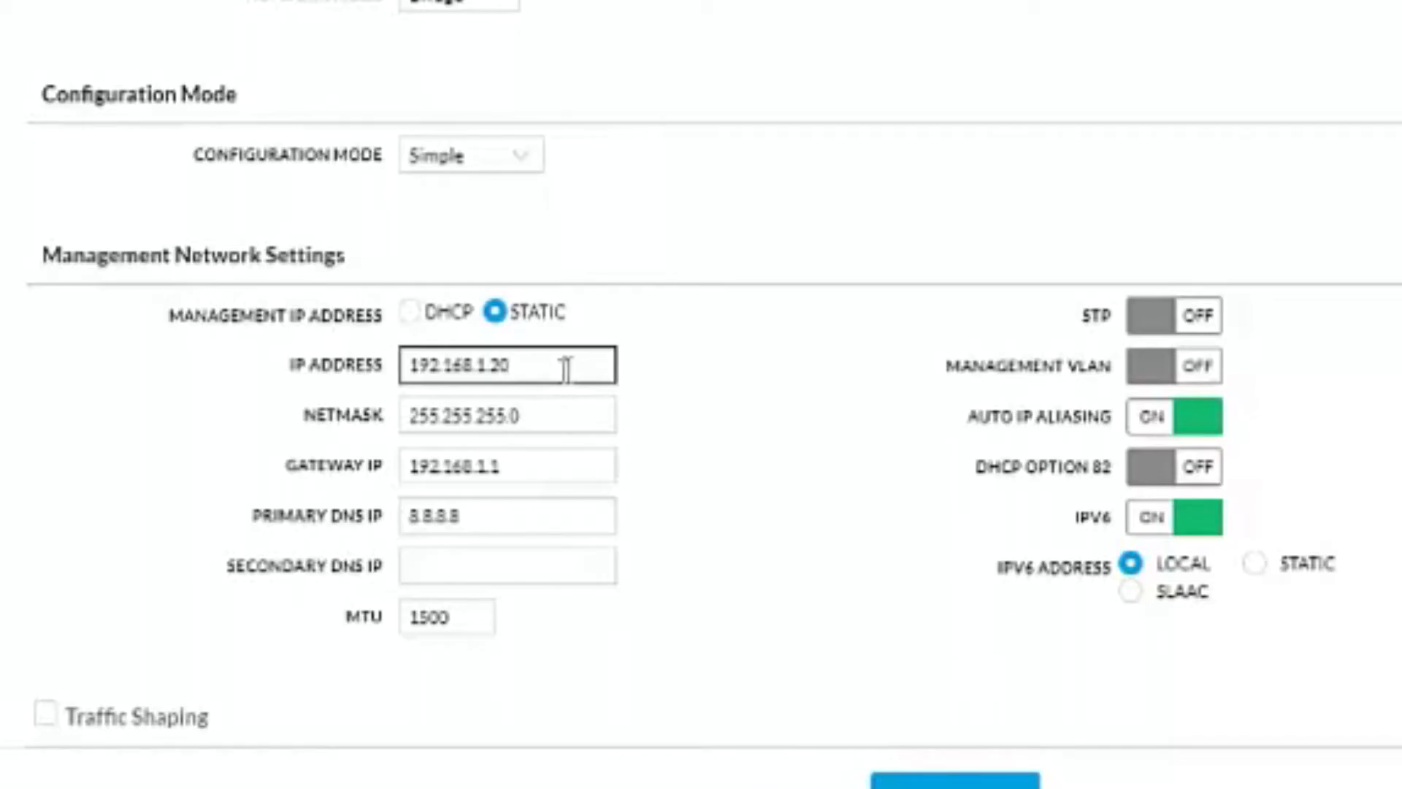
pyautogui.tripleClick(449, 365)
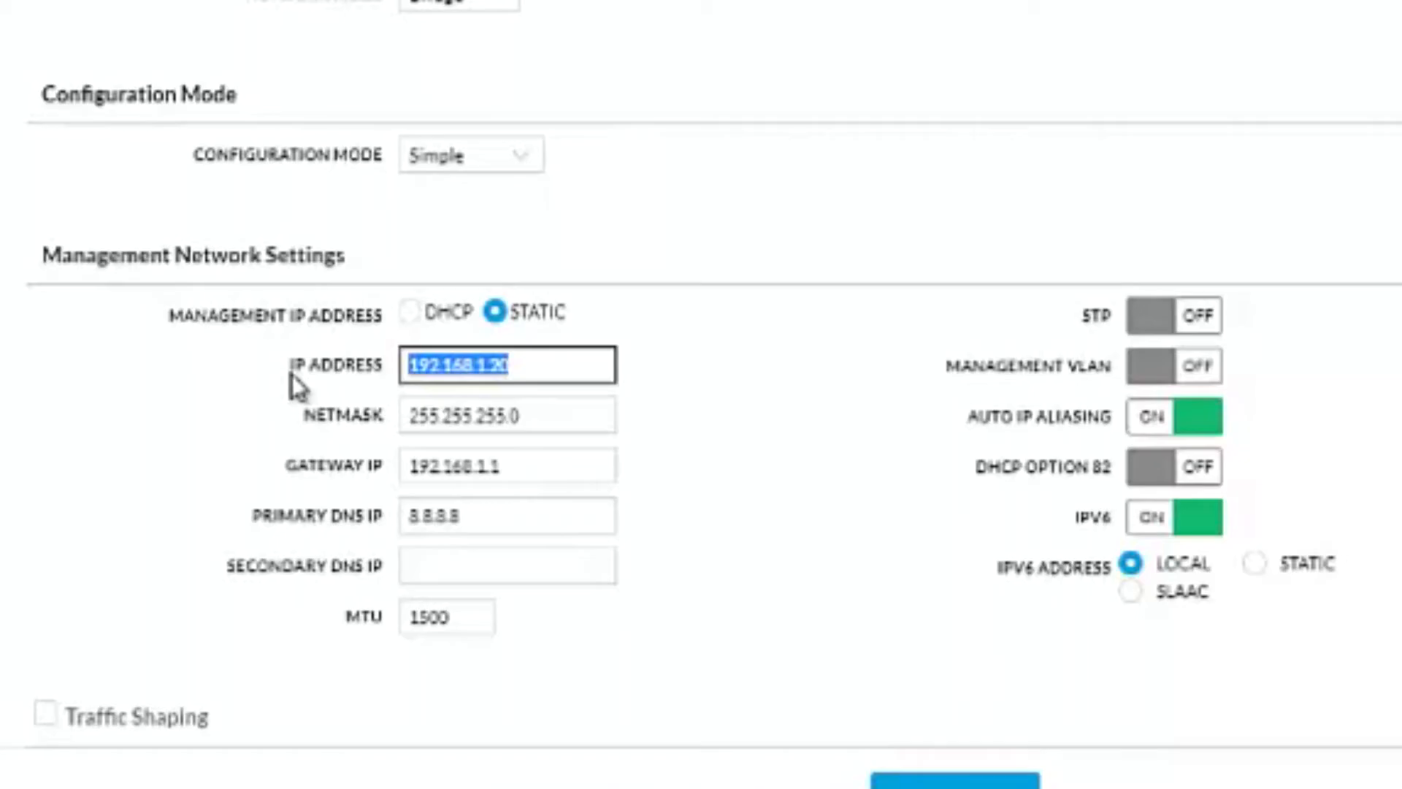
pyautogui.write('172.18')
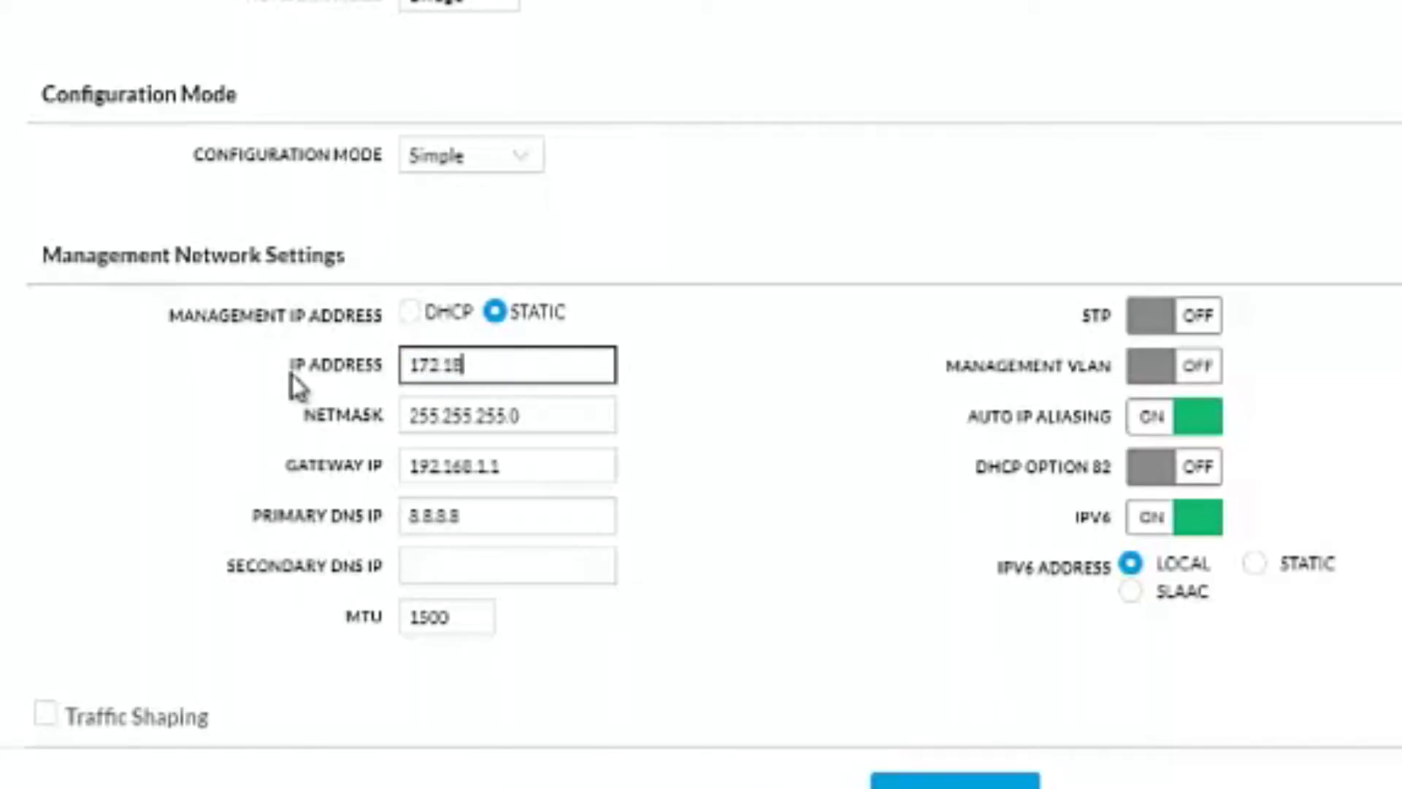
pyautogui.write('.30.36')
# Check the netmask and replace the gateway IP in the management network settings with a new address.
pyautogui.click(411, 417)
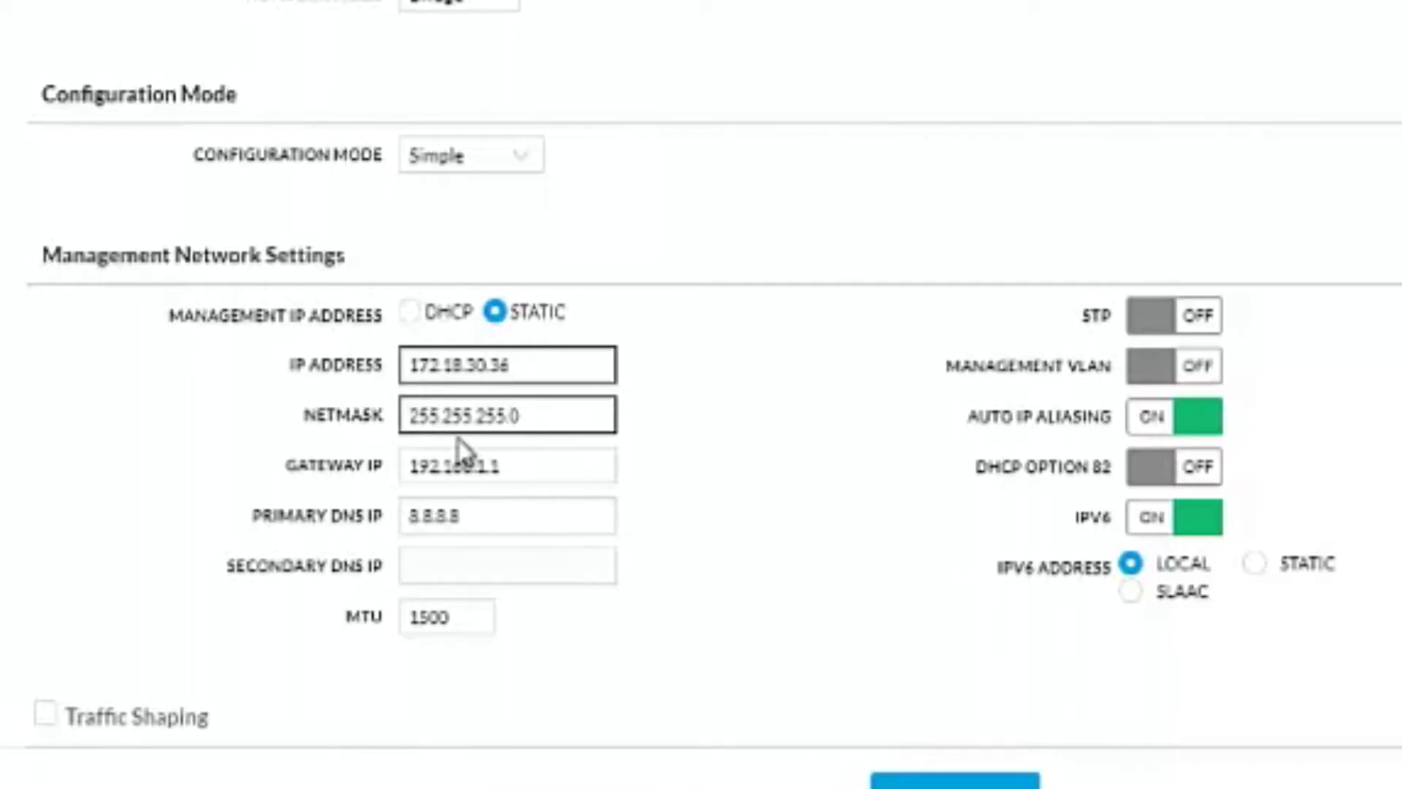
pyautogui.click(539, 465)
pyautogui.click(510, 414)
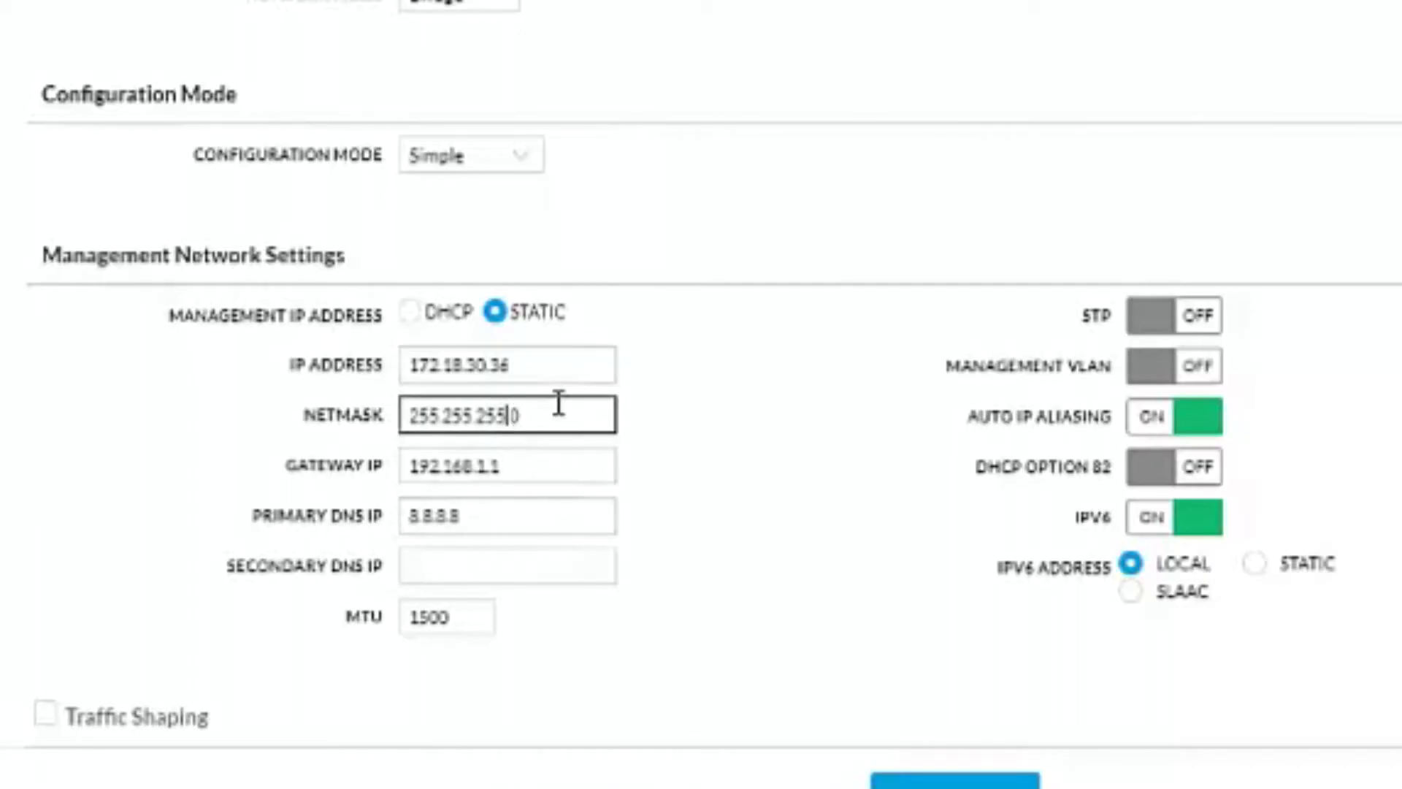
pyautogui.moveTo(557, 401); pyautogui.dragTo(328, 409)
pyautogui.click(545, 466)
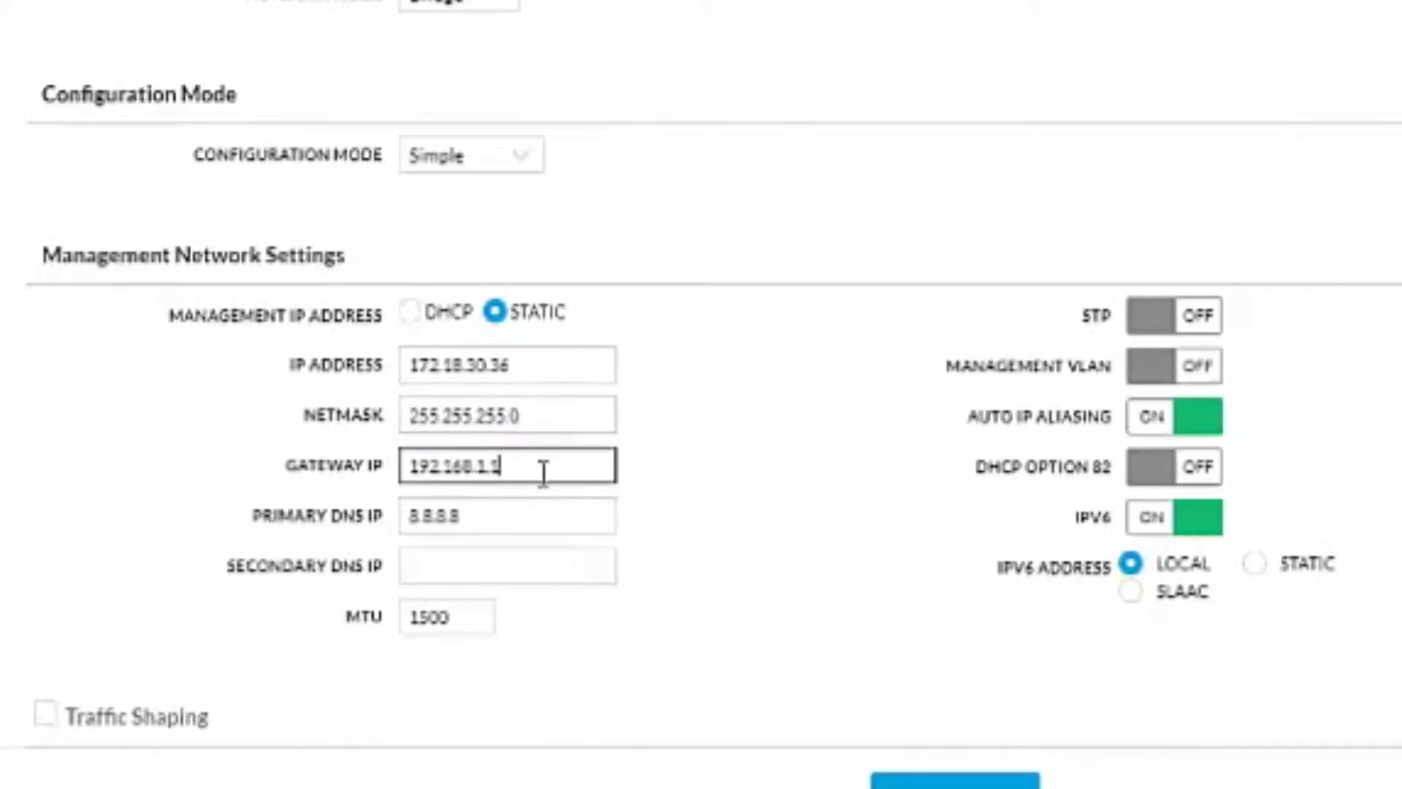
pyautogui.moveTo(545, 470); pyautogui.dragTo(287, 475)
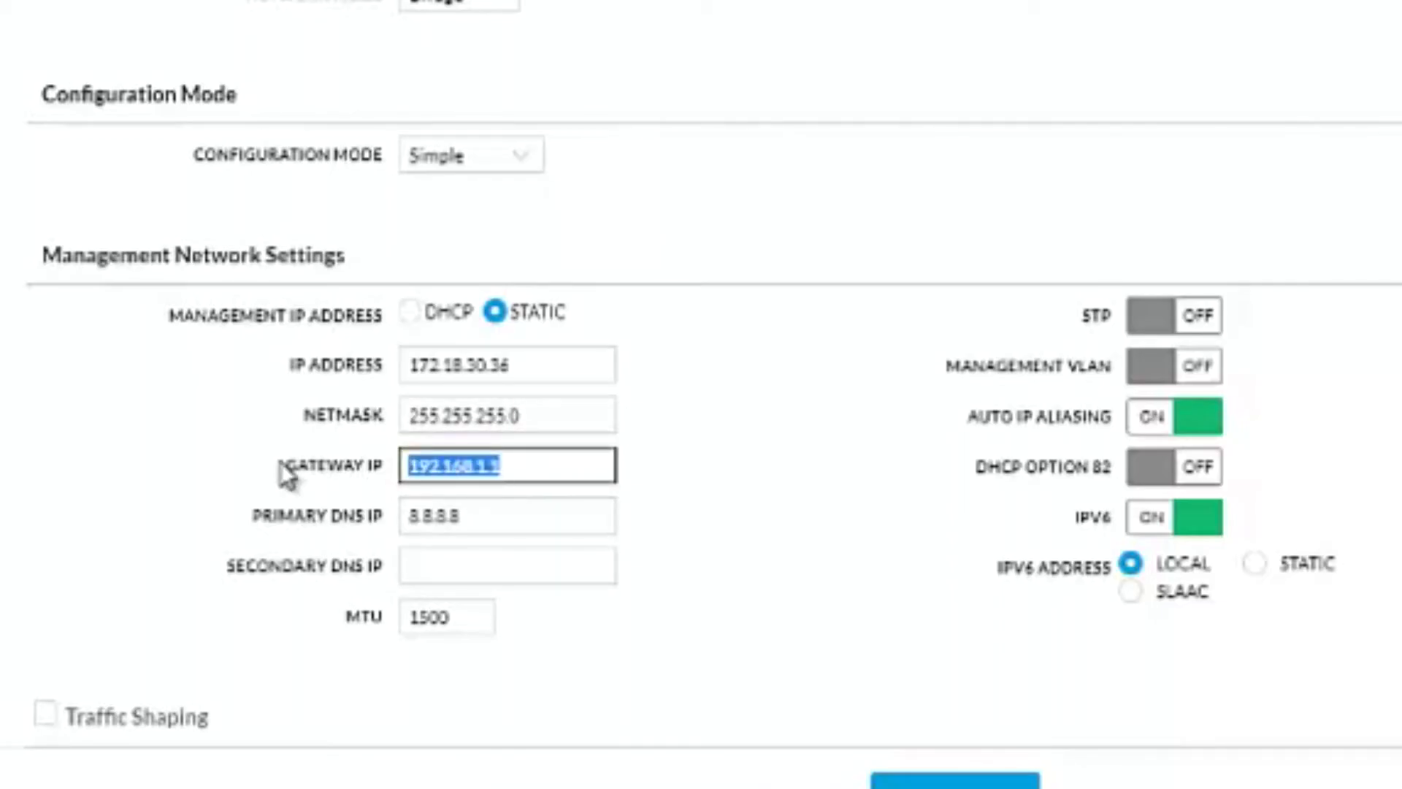
pyautogui.write('1')
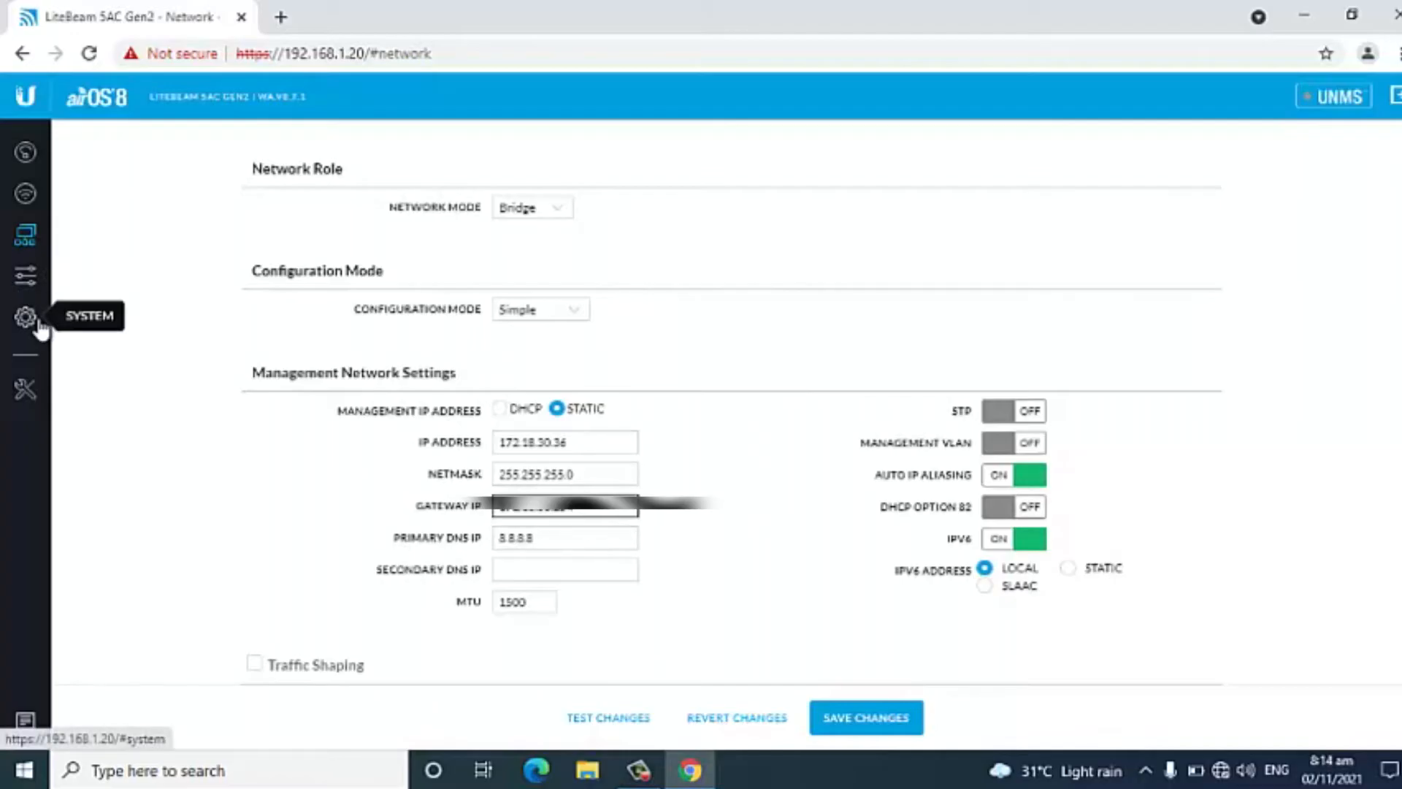
# Rename the device as TX_Lab in the system settings.
pyautogui.click(38, 323)
pyautogui.click(632, 369)
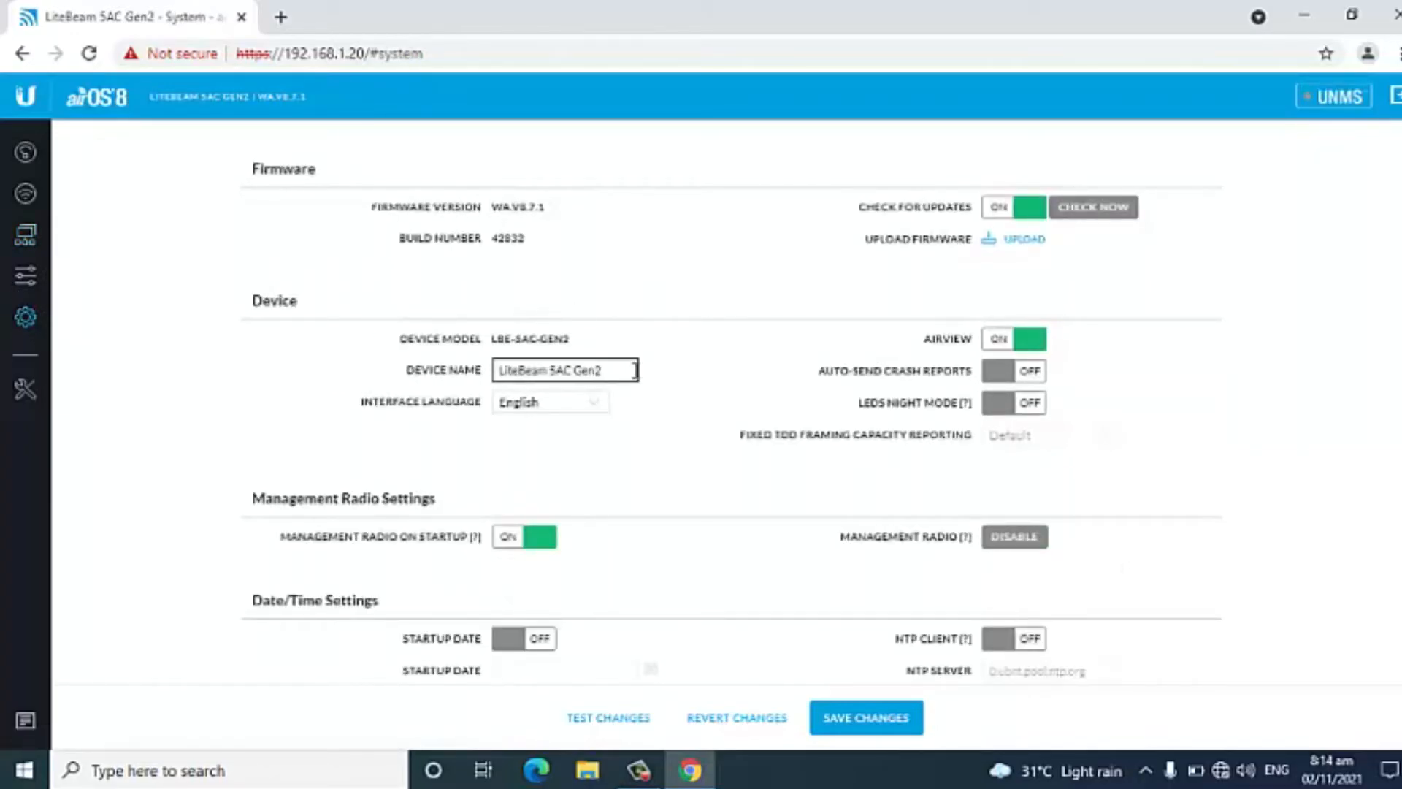
pyautogui.moveTo(593, 372); pyautogui.dragTo(394, 370)
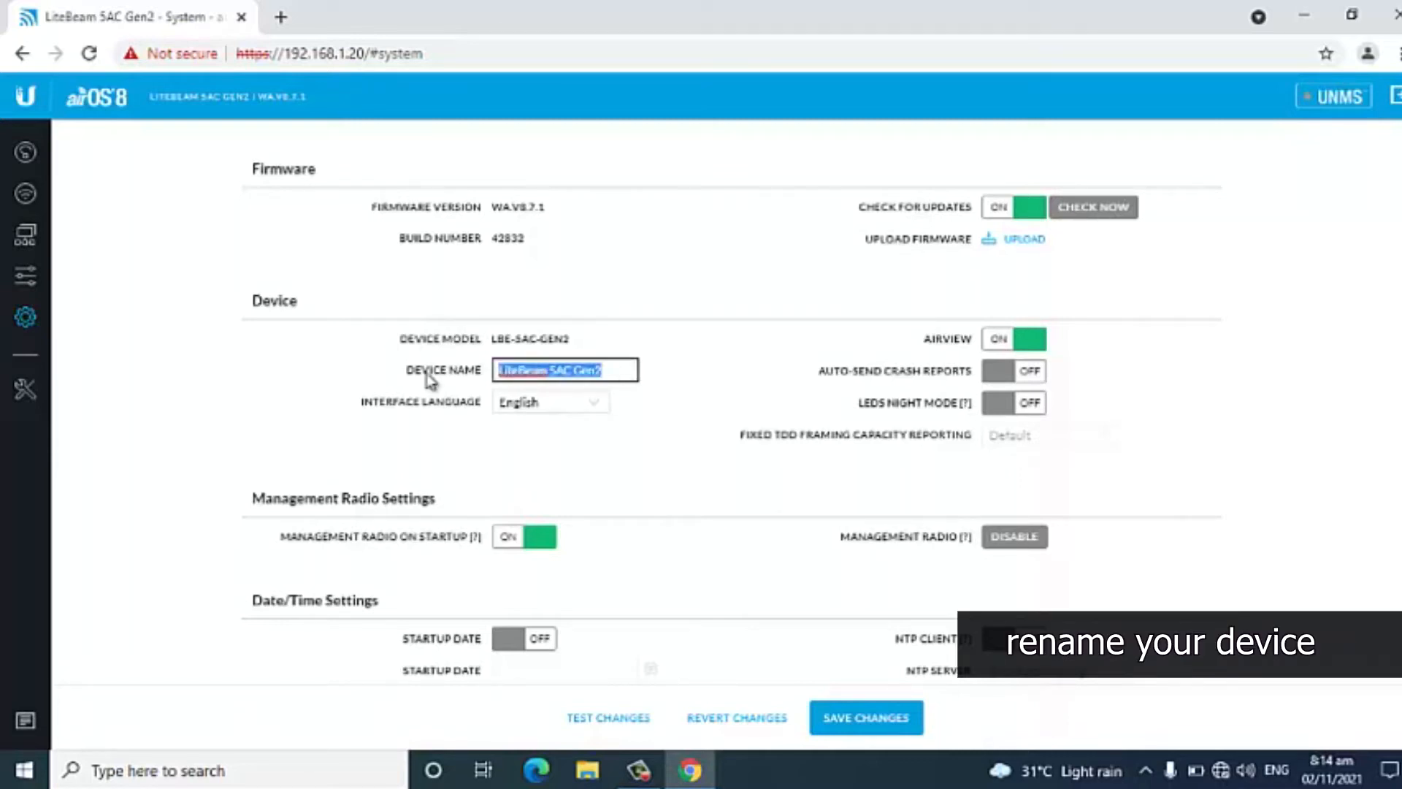
pyautogui.write('TX Lab')
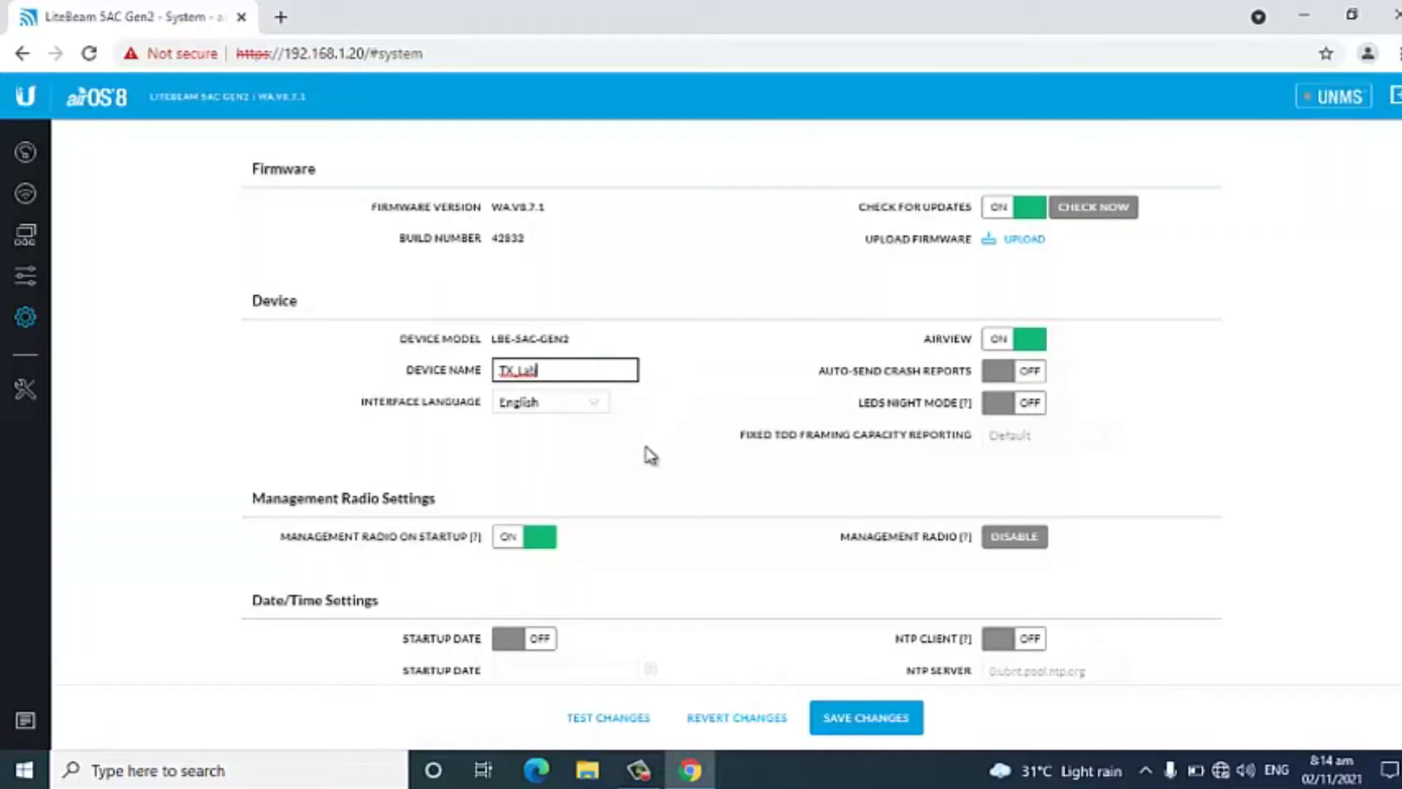
# Enable the startup date in the date and time settings and set it to 11/02/2021.
pyautogui.scroll(-2, 645, 454)
pyautogui.click(520, 541)
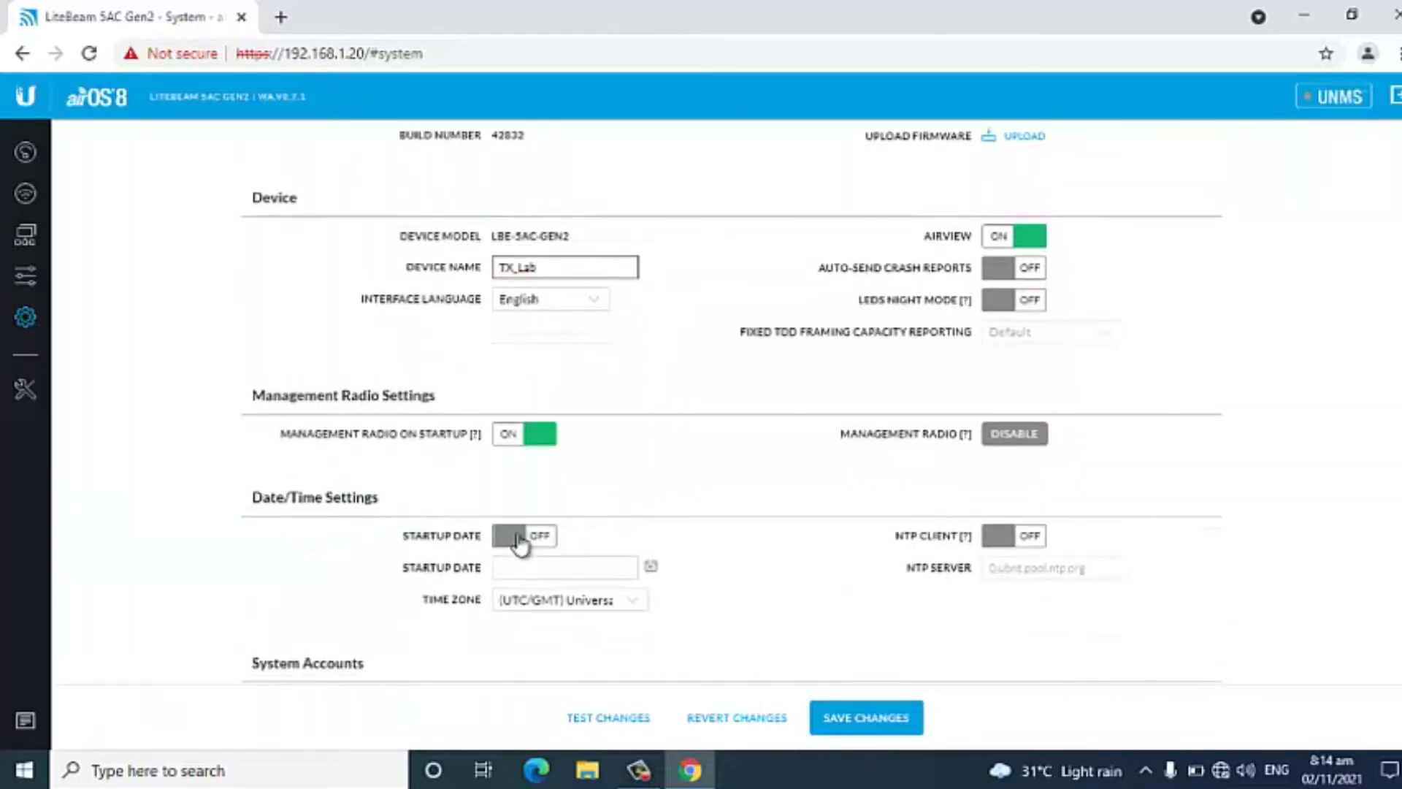
pyautogui.click(647, 574)
pyautogui.click(564, 441)
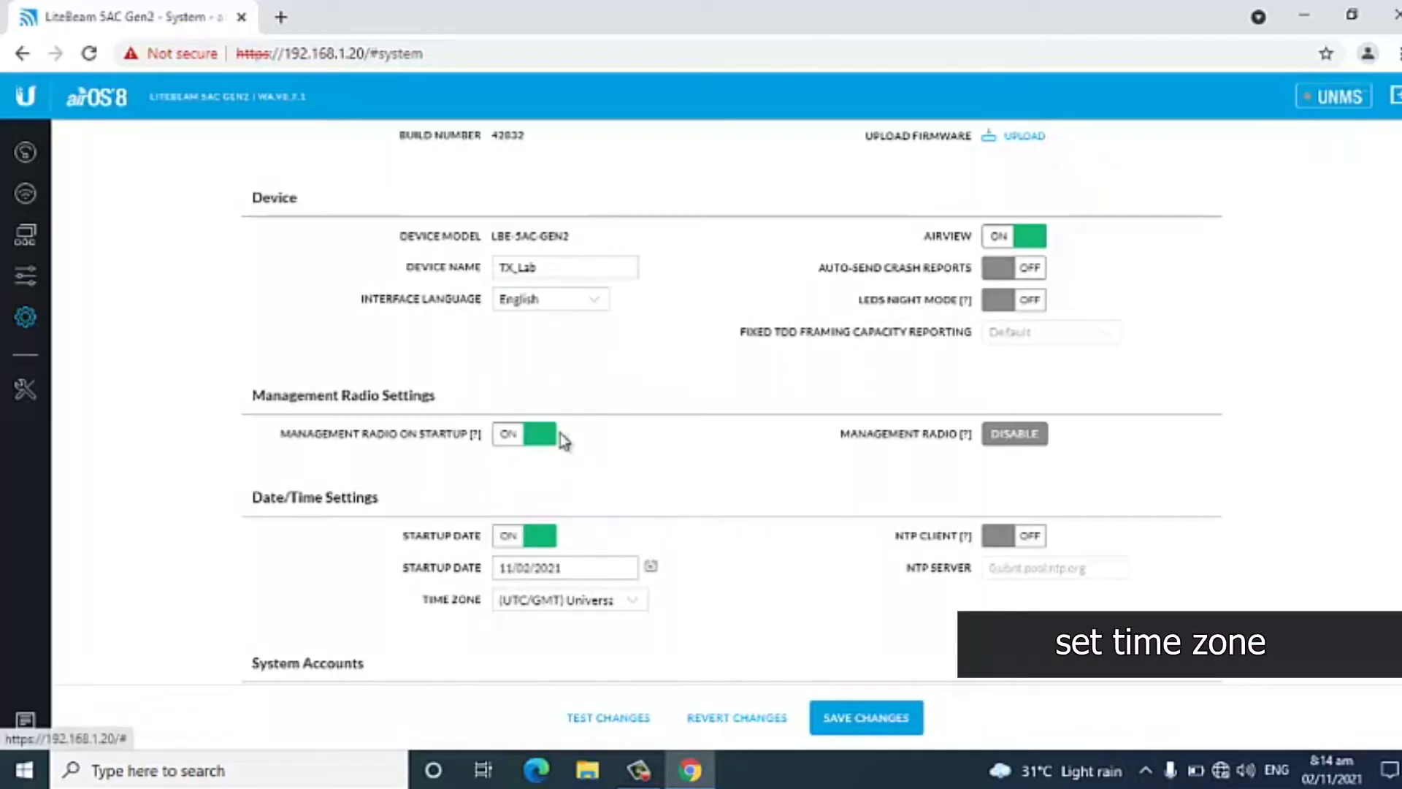
# Set the time zone to (GMT+08:00) Beijing, Perth, Singapore, Hong Kong and look over the remaining system settings.
pyautogui.click(617, 600)
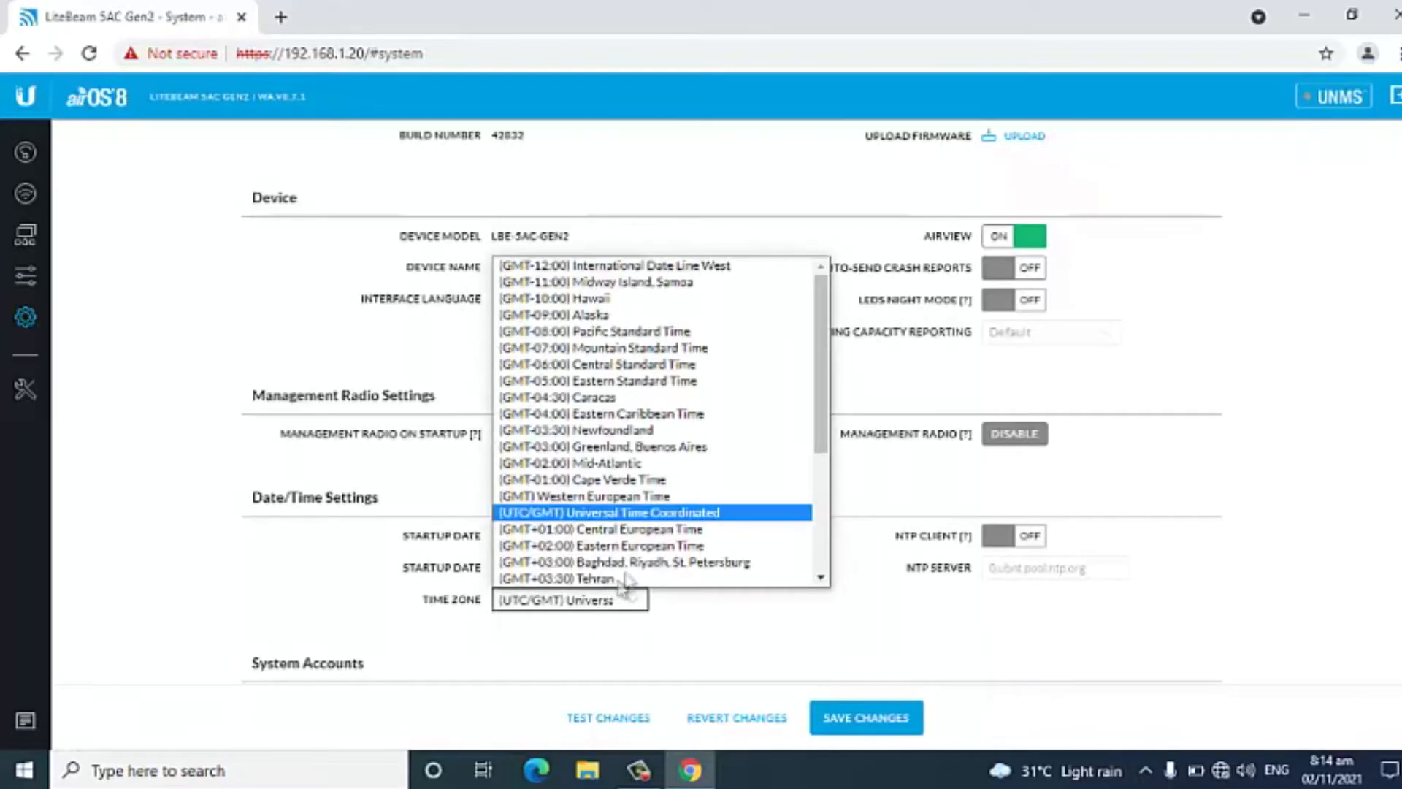
pyautogui.scroll(-4, 679, 479)
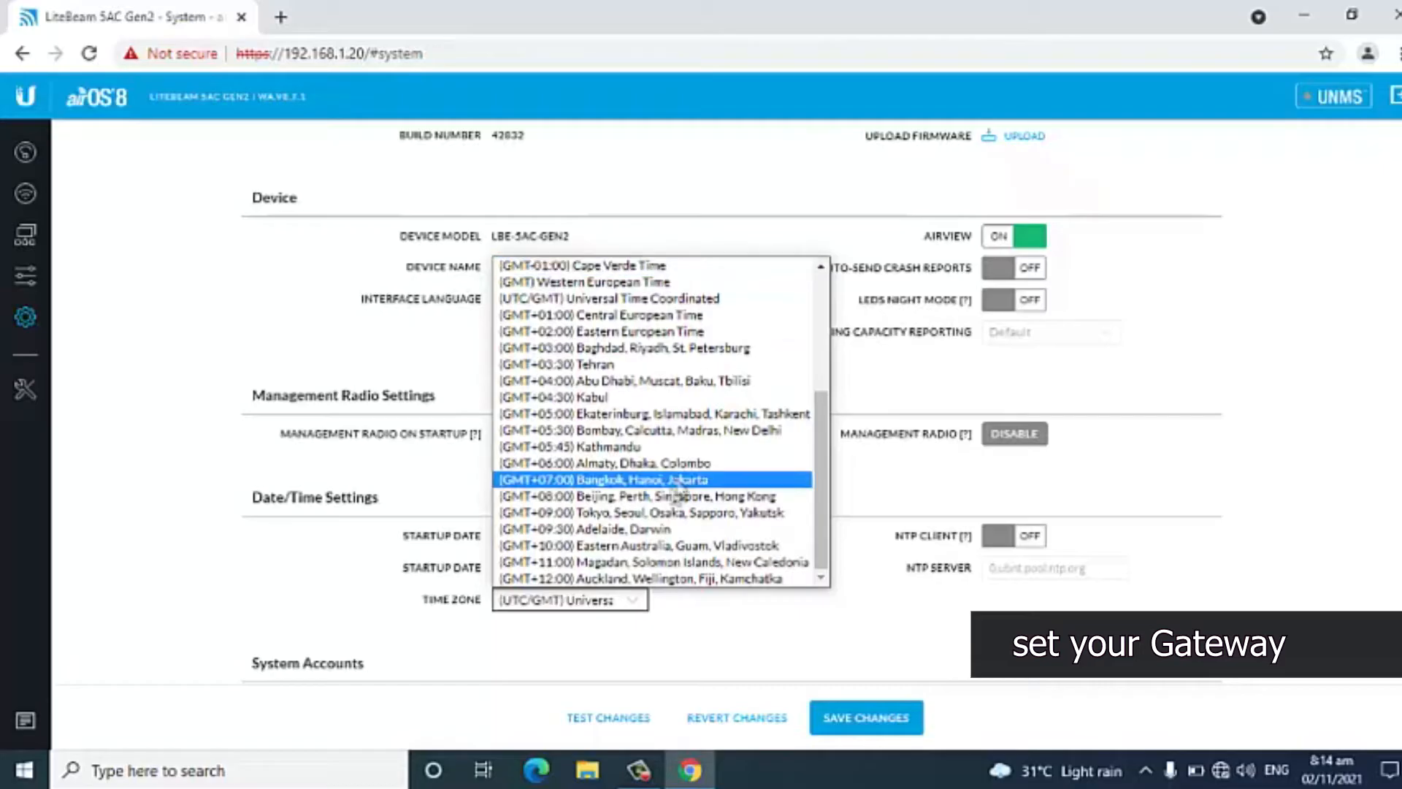
pyautogui.click(679, 496)
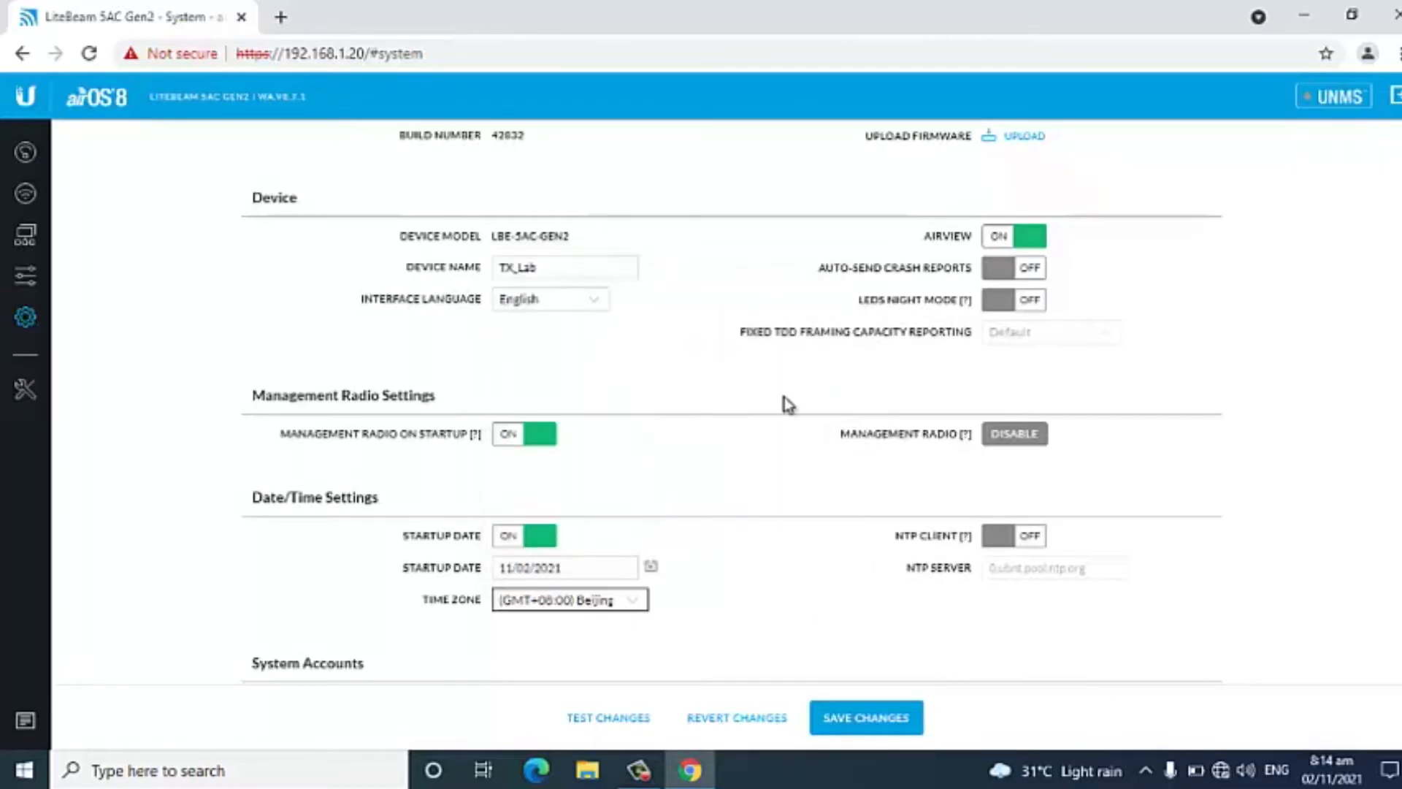
pyautogui.scroll(-4, 784, 396)
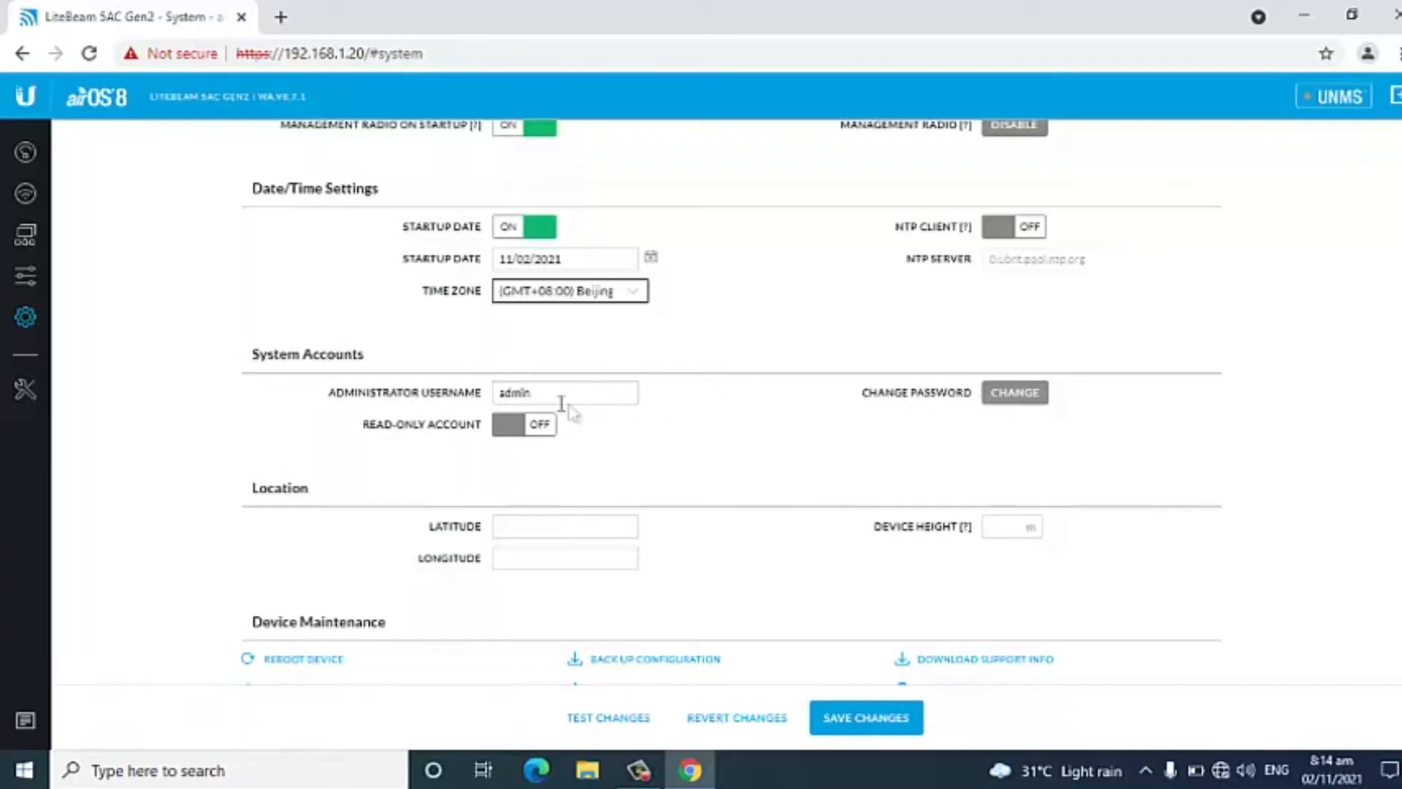
pyautogui.scroll(-1, 731, 585)
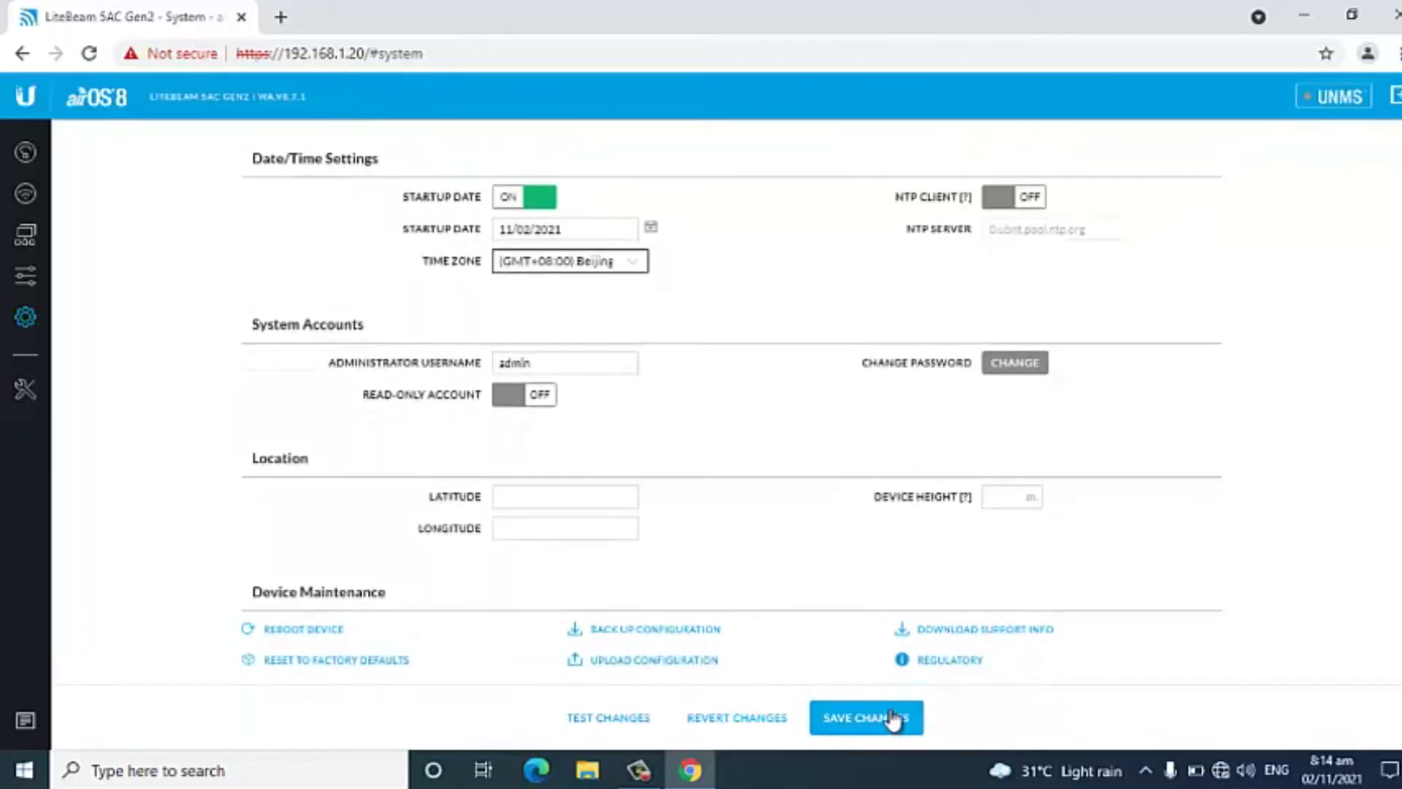
pyautogui.scroll(6, 840, 402)
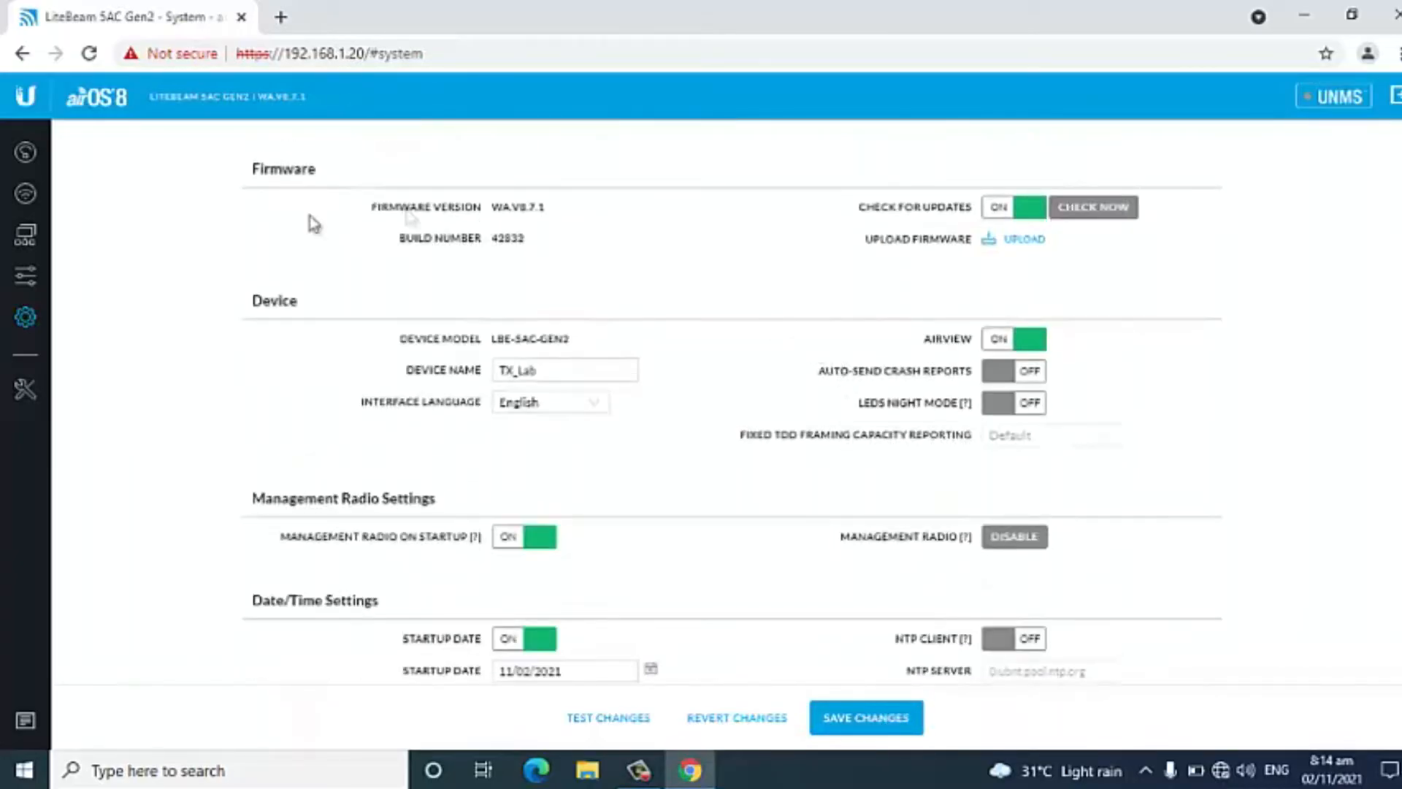
# Copy the MAC address of the local LiteBeam device from the dashboard.
pyautogui.click(24, 155)
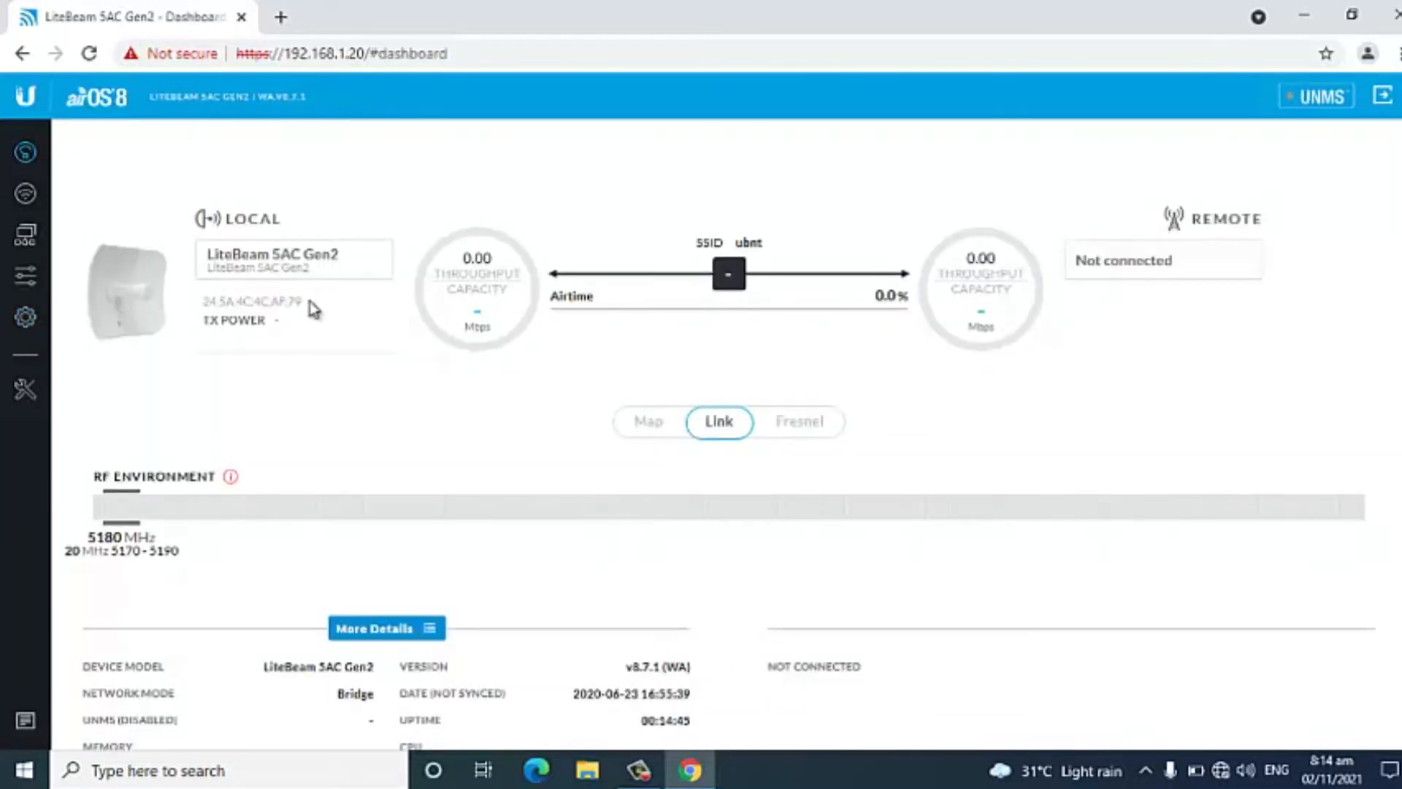
pyautogui.moveTo(307, 309); pyautogui.dragTo(203, 304)
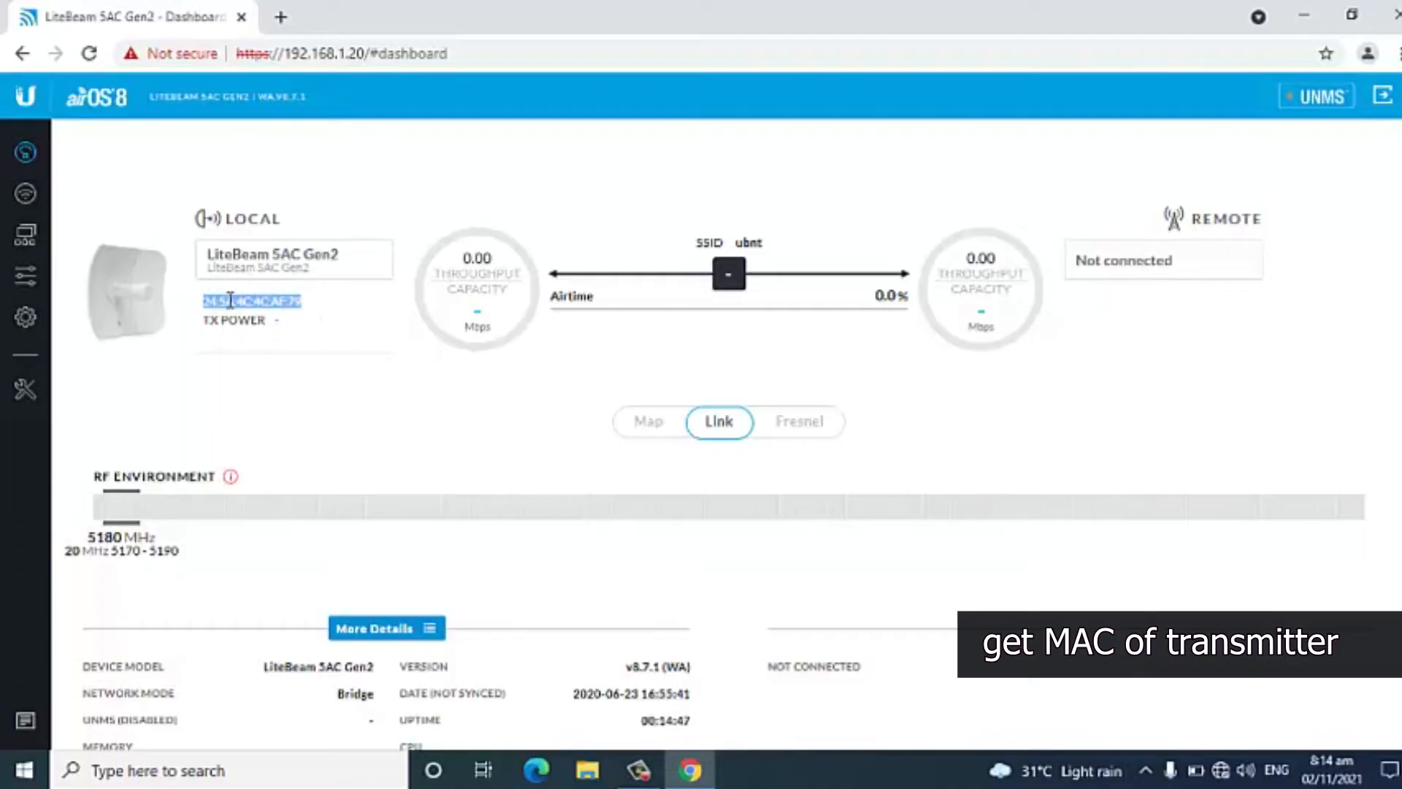
pyautogui.rightClick(233, 306)
pyautogui.click(261, 318)
# Create a new text document on the desktop and open it in Notepad beside the reduced browser window.
pyautogui.moveTo(449, 10); pyautogui.dragTo(498, 15)
pyautogui.click(1039, 23)
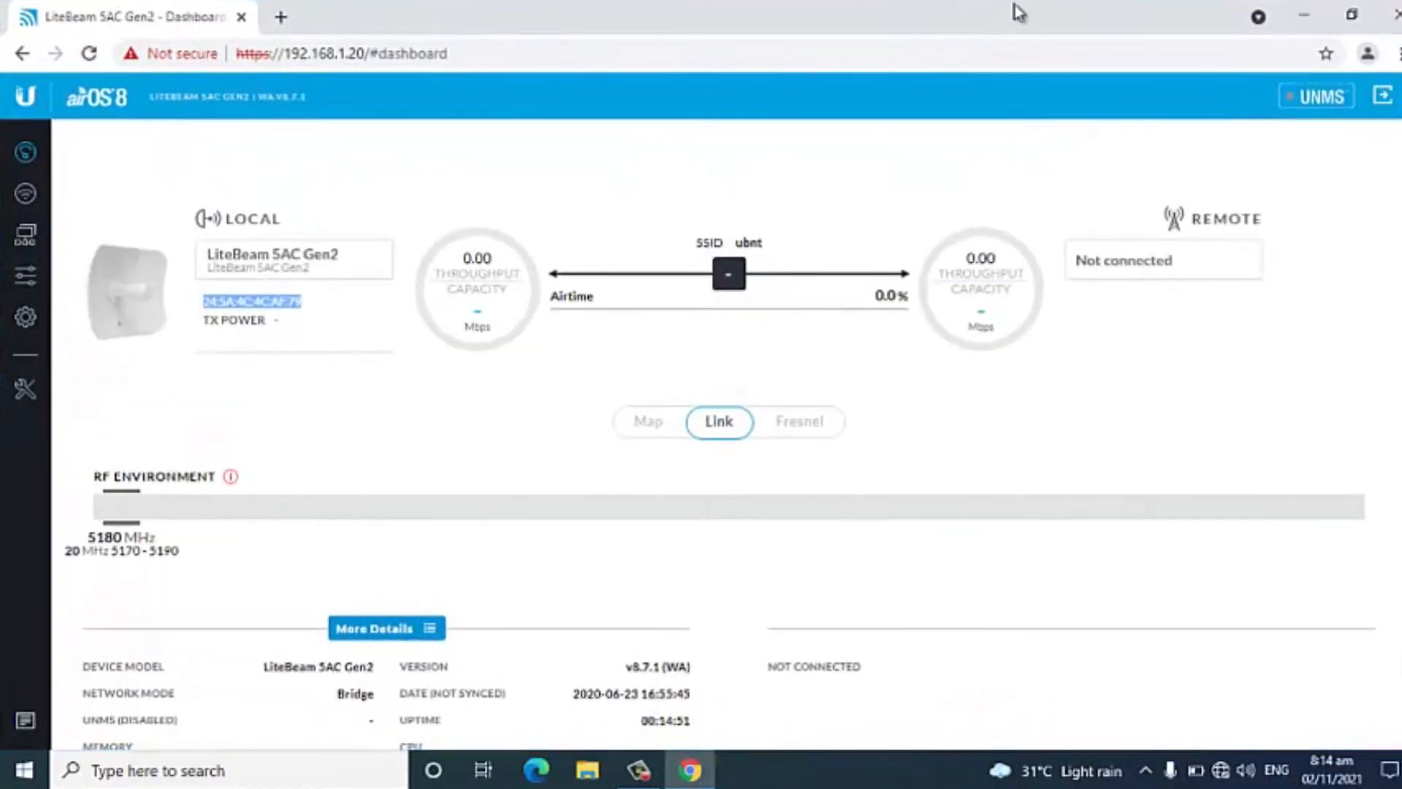
pyautogui.click(1324, 19)
pyautogui.rightClick(1191, 244)
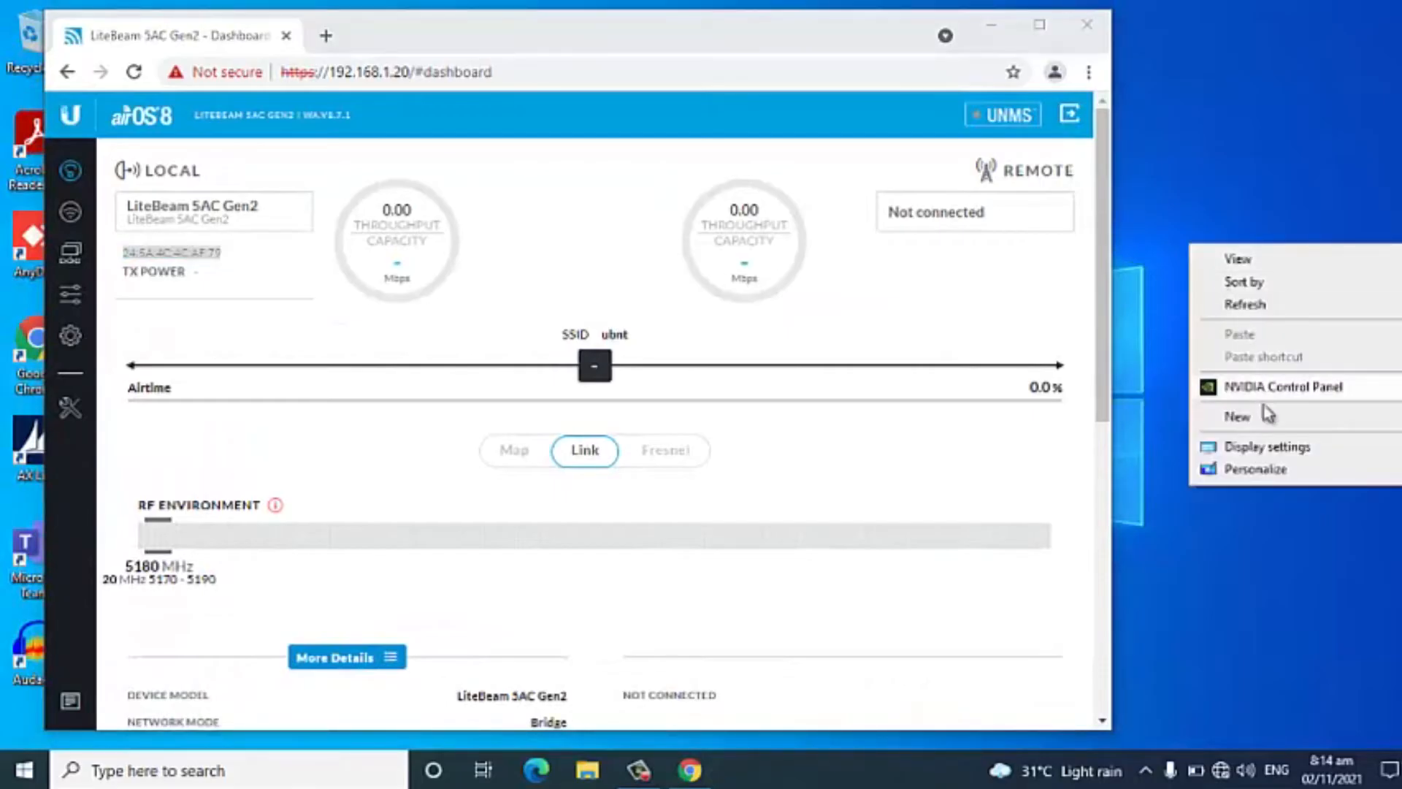
pyautogui.moveTo(1264, 429)
pyautogui.click(1027, 650)
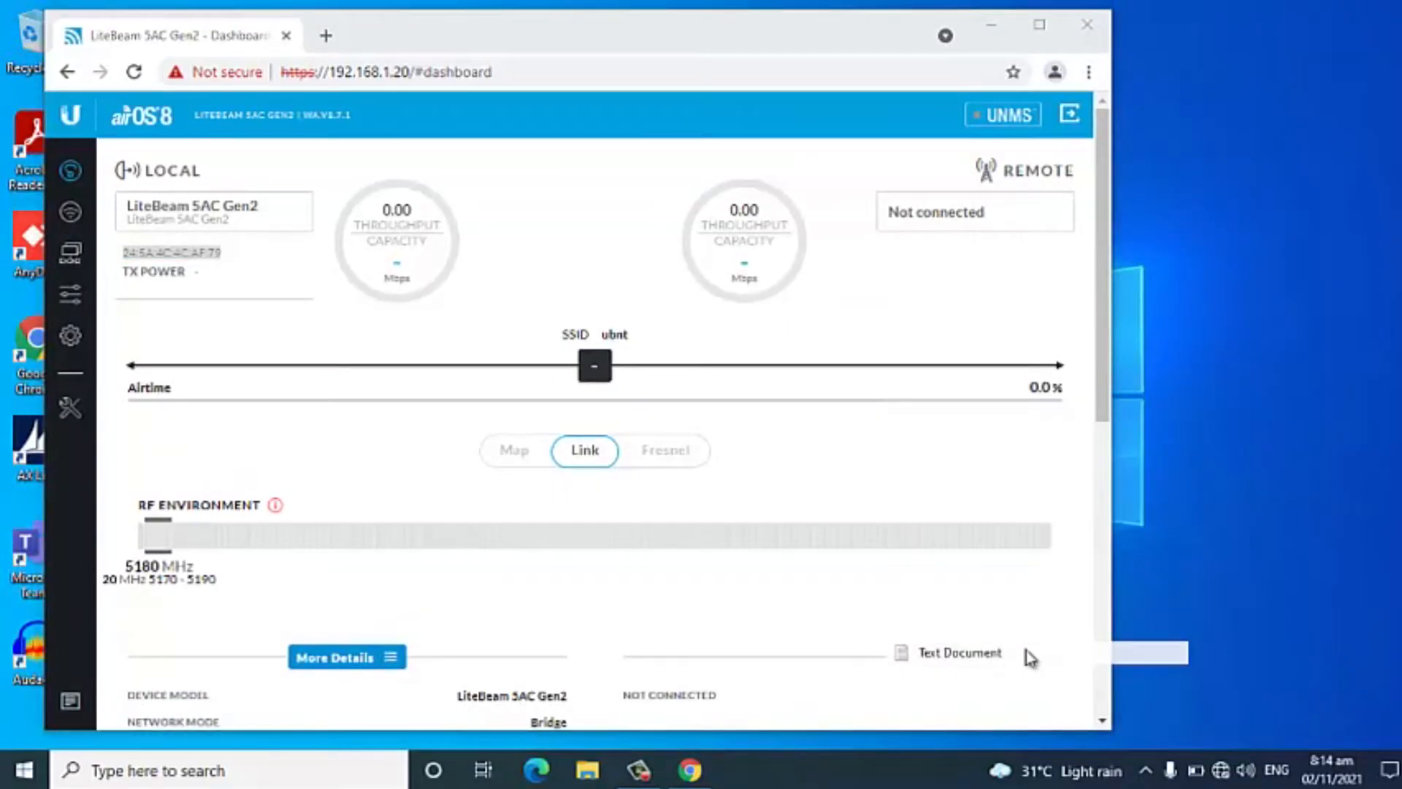
pyautogui.doubleClick(1205, 256)
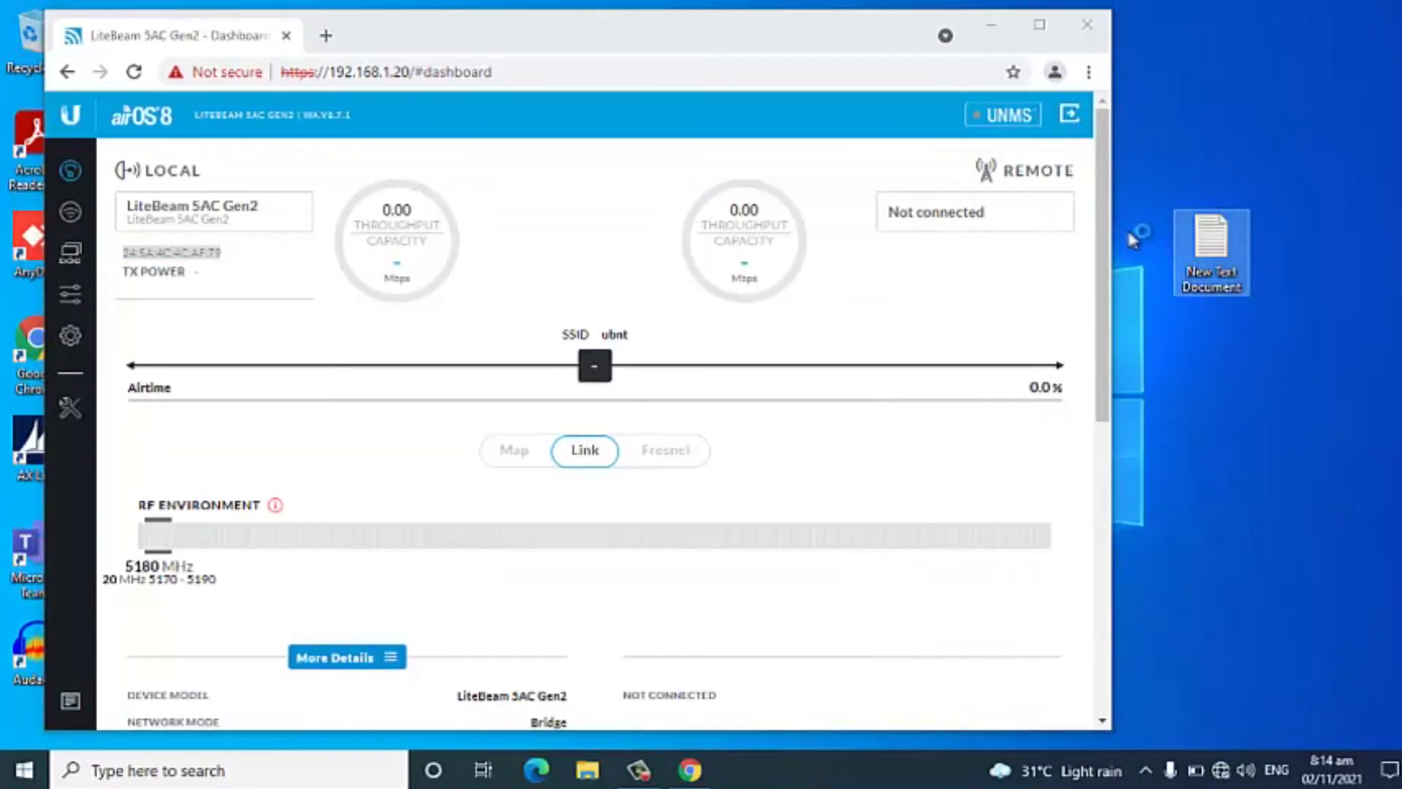
pyautogui.moveTo(173, 445); pyautogui.dragTo(980, 479)
pyautogui.moveTo(1074, 184); pyautogui.dragTo(1254, 171)
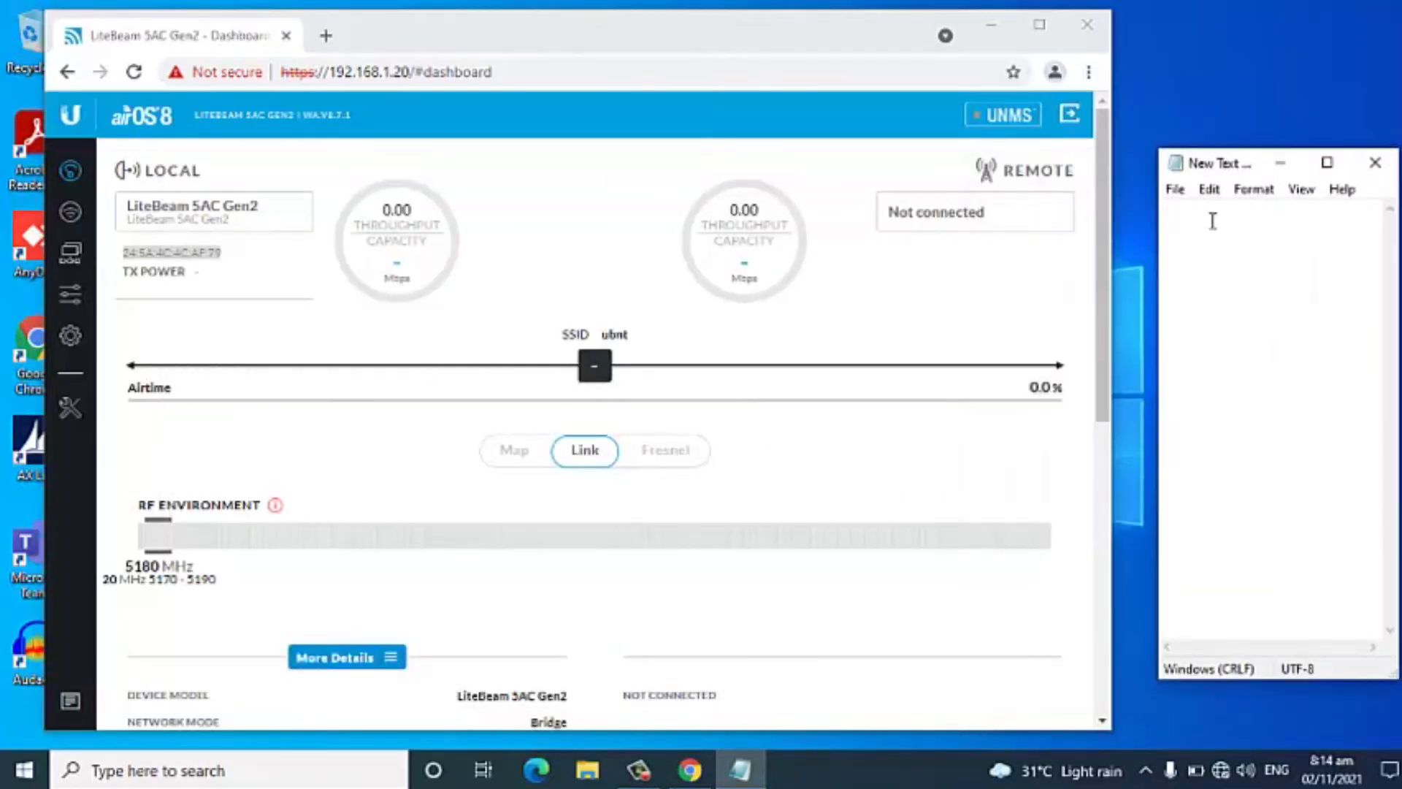
# Enter the label "TX -" in the text document and paste the copied transmitter MAC address after it.
pyautogui.write('1')
pyautogui.write('X -')
pyautogui.click(1203, 218)
pyautogui.hotkey('ctrl', 'v')
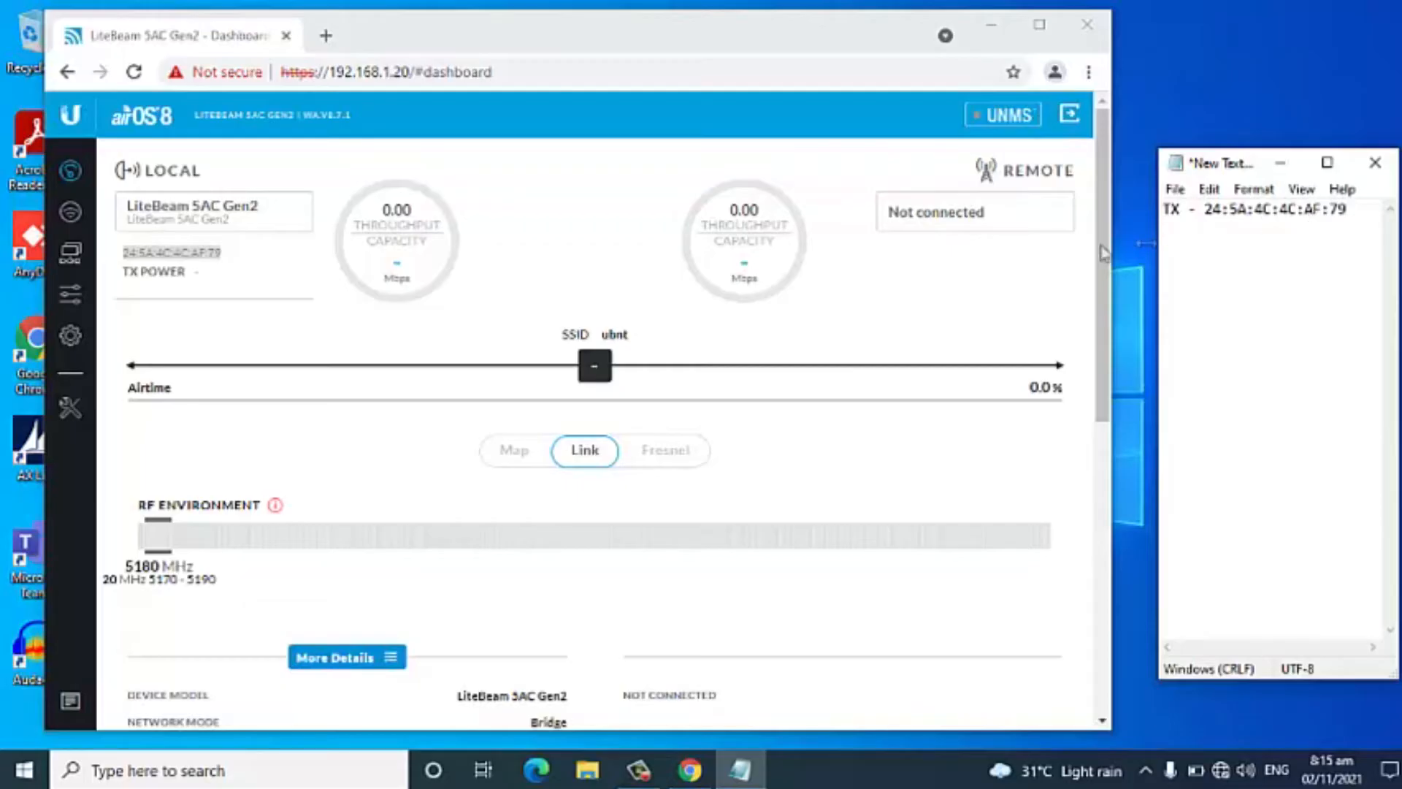
# Return to the maximized browser, reopen the wireless settings and save the transmitter's changes.
pyautogui.click(1039, 25)
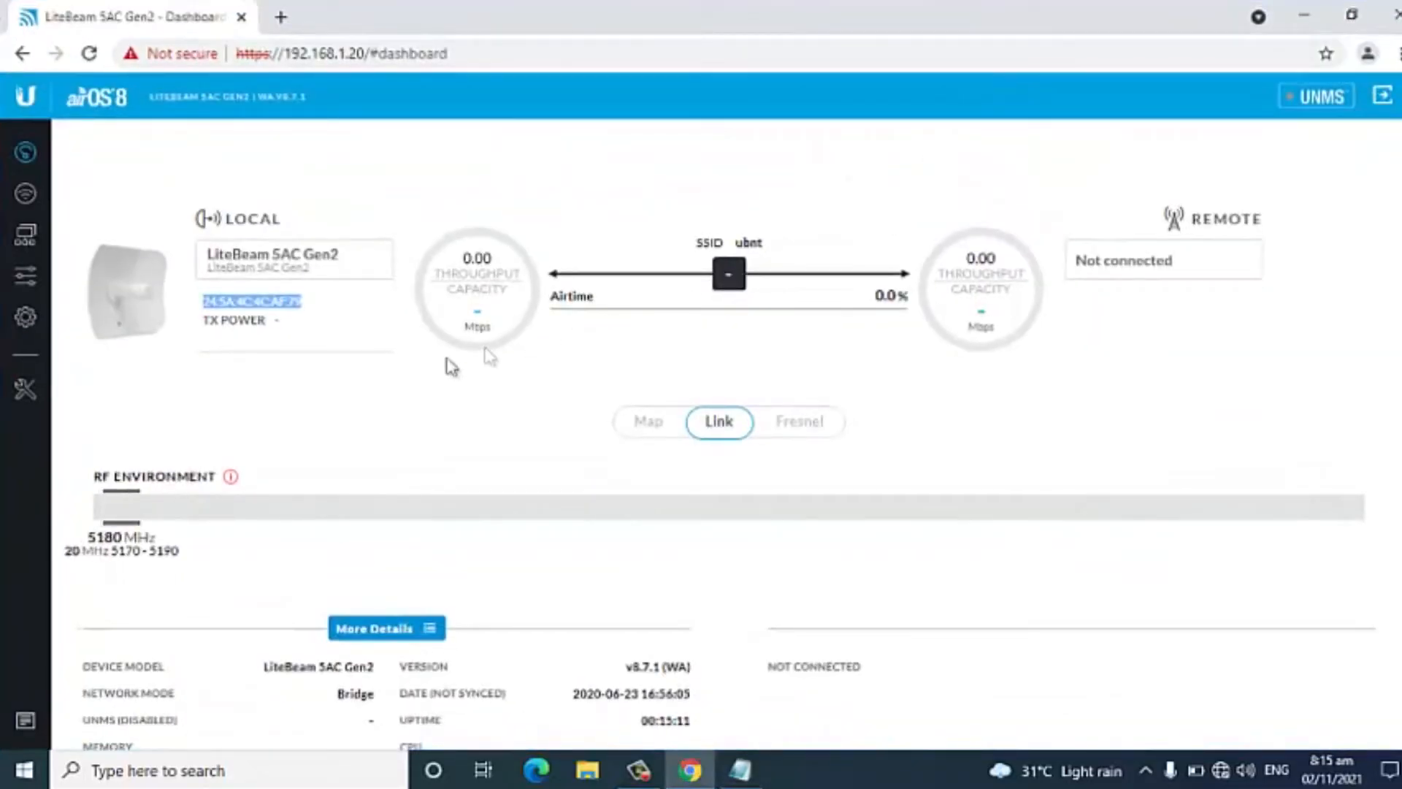
pyautogui.click(25, 194)
pyautogui.scroll(-3, 785, 504)
pyautogui.click(847, 718)
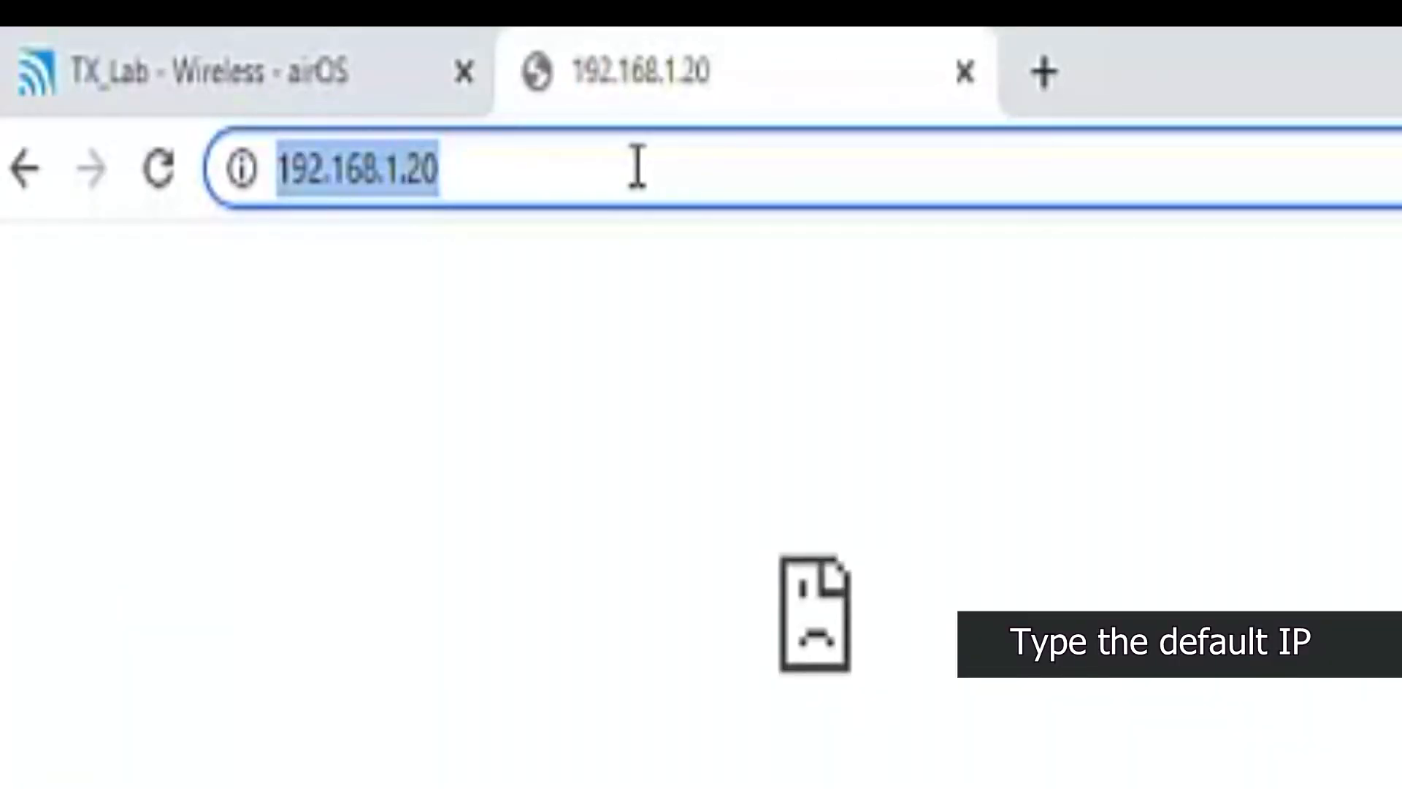
# Load the second device's default address 192.168.1.20 and proceed past the certificate warning.
pyautogui.press('Return')
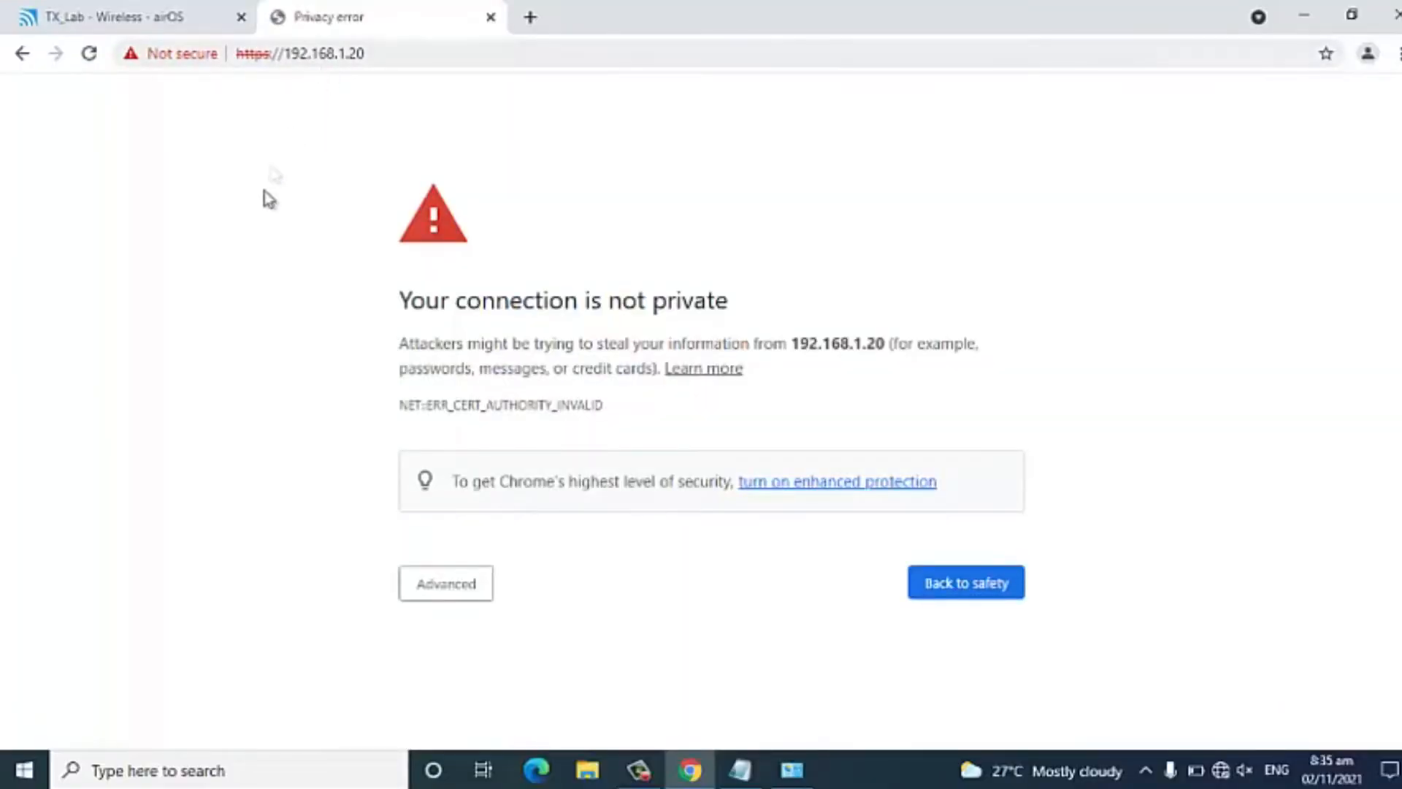
pyautogui.click(482, 585)
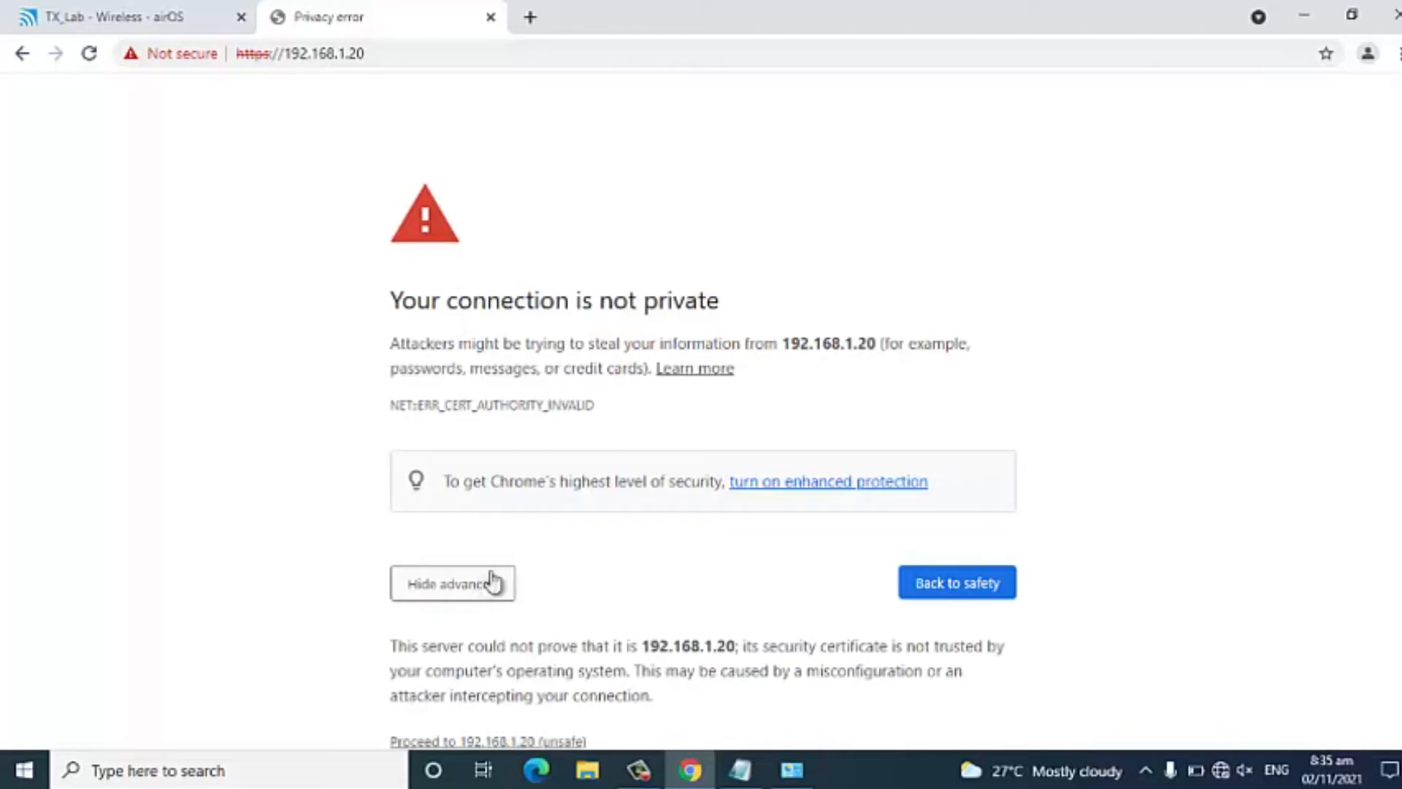
pyautogui.scroll(-1, 511, 548)
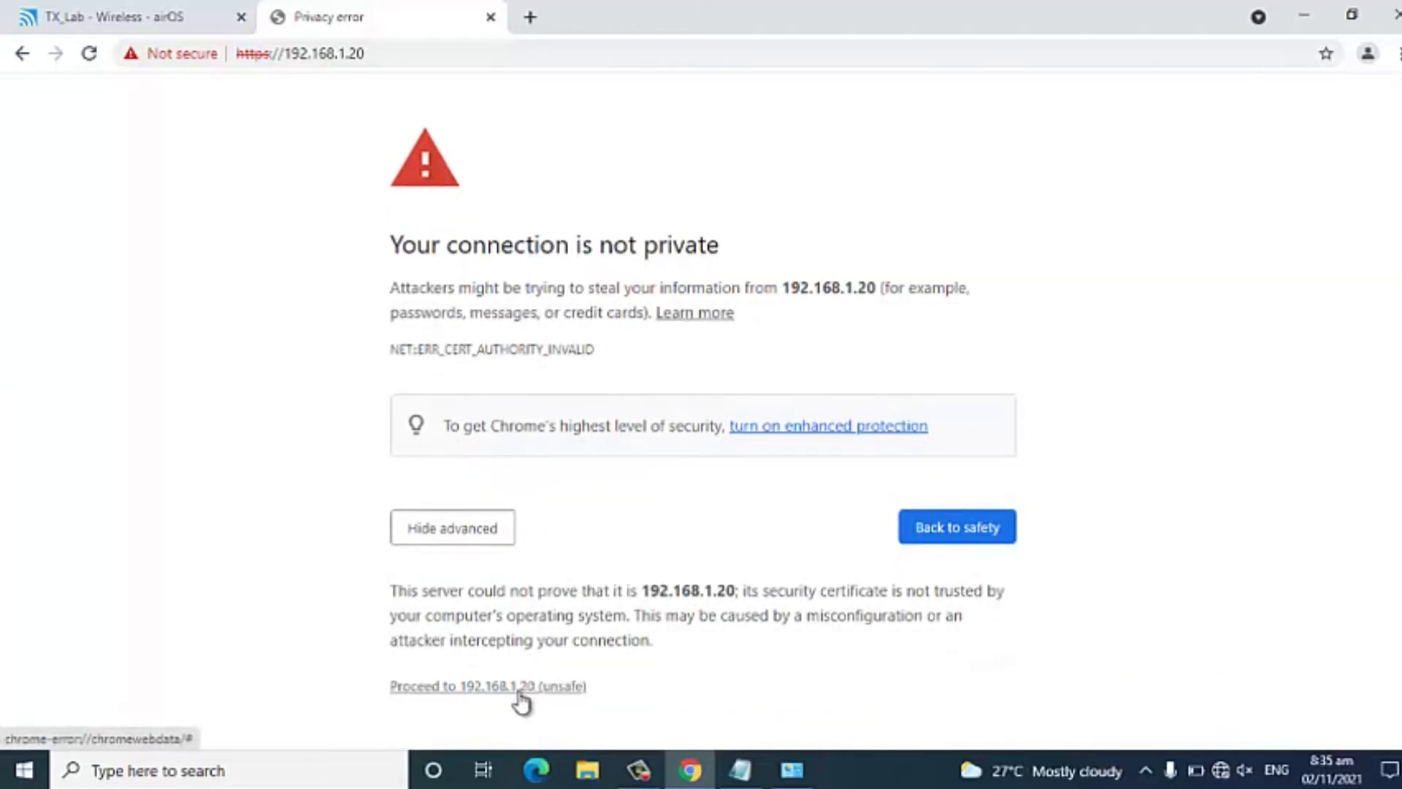
pyautogui.click(520, 691)
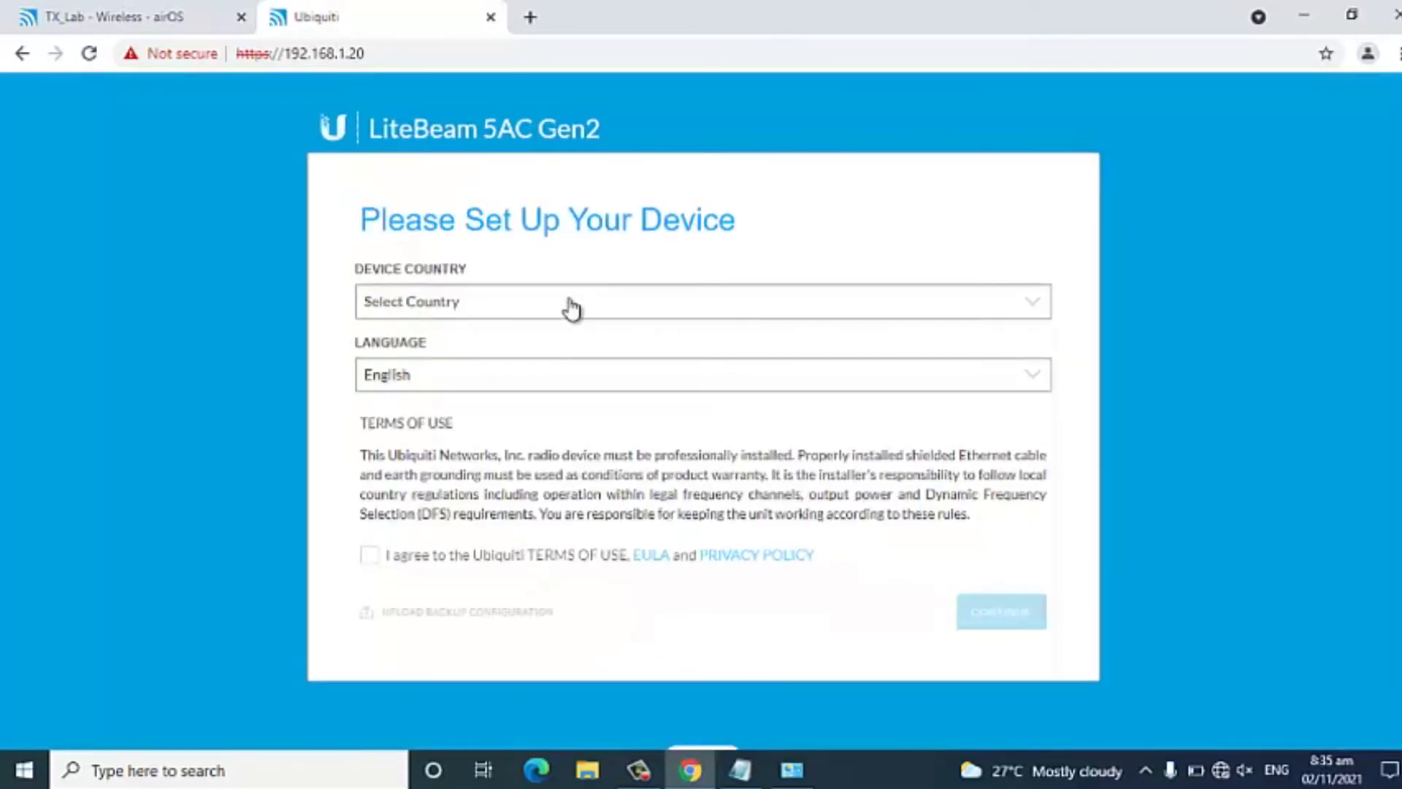
# Set the device country to Philippines, agree to the terms of use and continue the setup.
pyautogui.click(569, 305)
pyautogui.press('p')
pyautogui.press('p')
pyautogui.press('p')
pyautogui.press('p')
pyautogui.press('p')
pyautogui.press('p')
pyautogui.press('p')
pyautogui.press('p')
pyautogui.press('p')
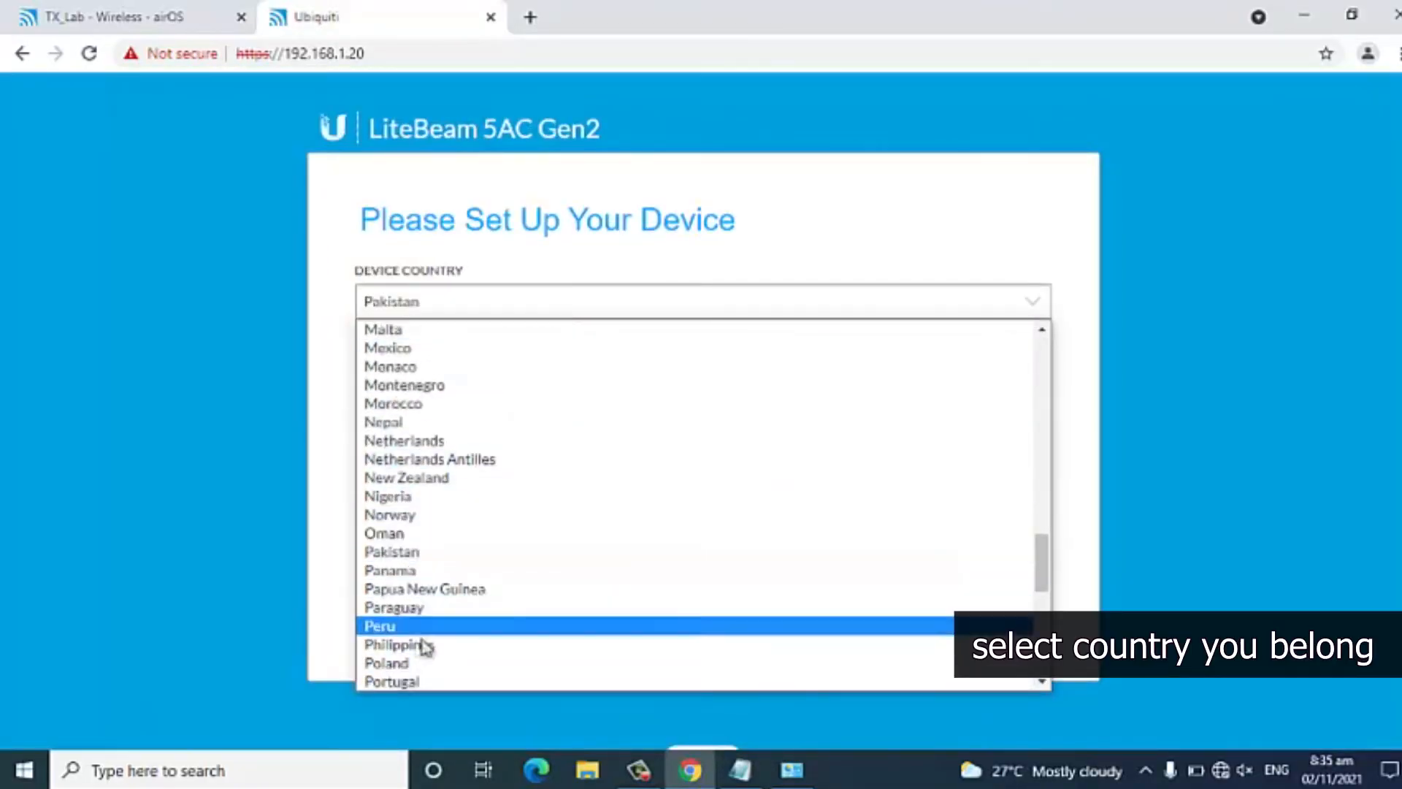
pyautogui.click(428, 645)
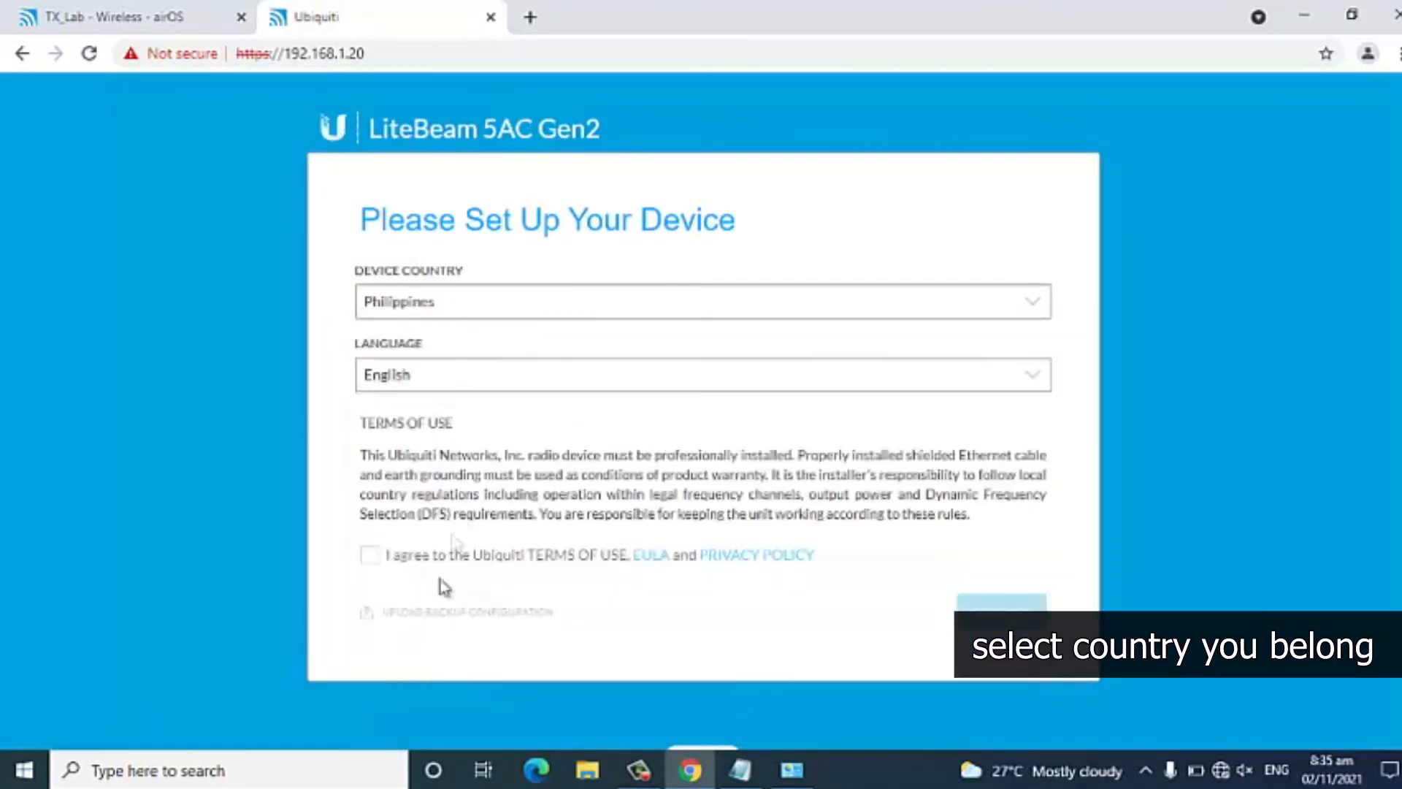
pyautogui.click(372, 560)
pyautogui.click(995, 622)
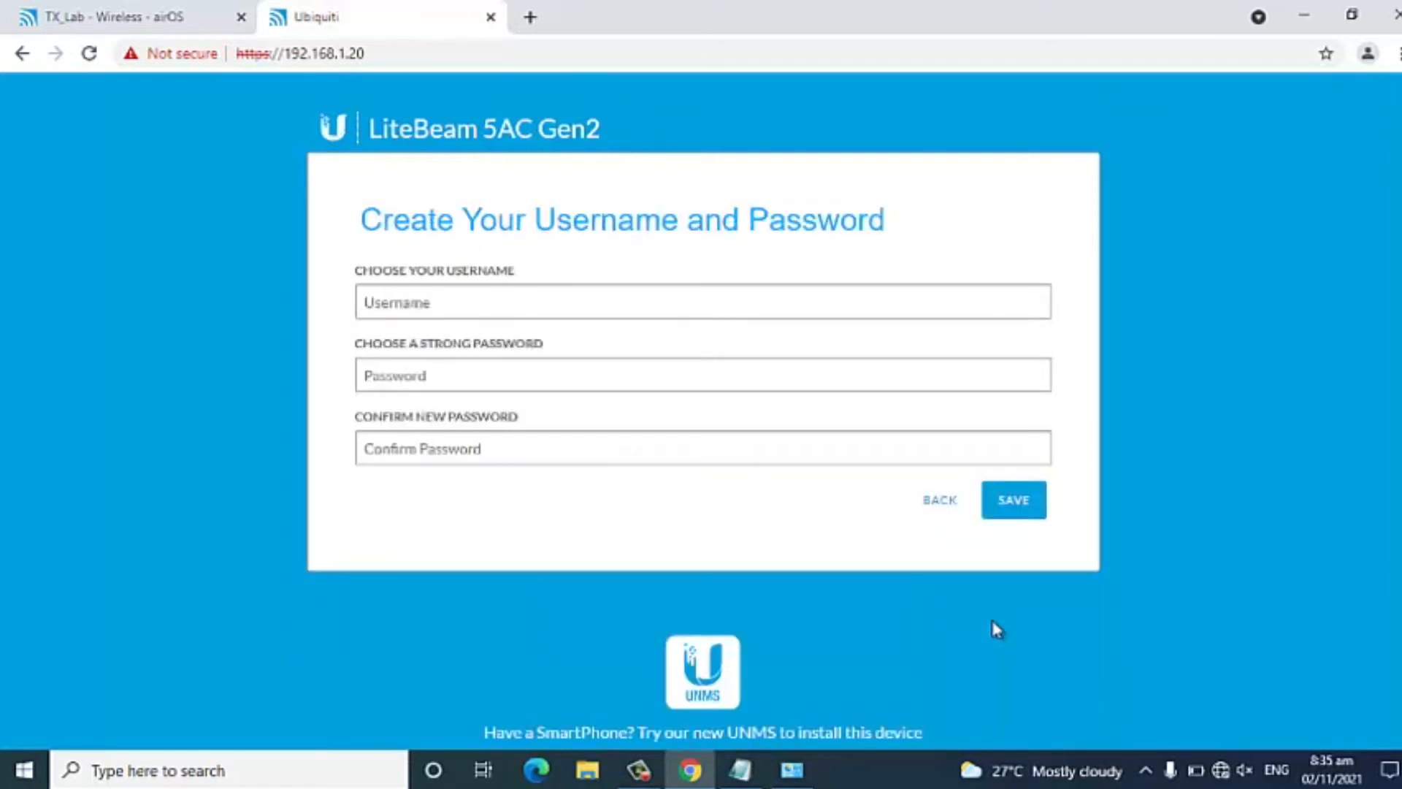
# Create the login with username admin, enter and confirm the account password, and save it.
pyautogui.click(453, 305)
pyautogui.write('ad')
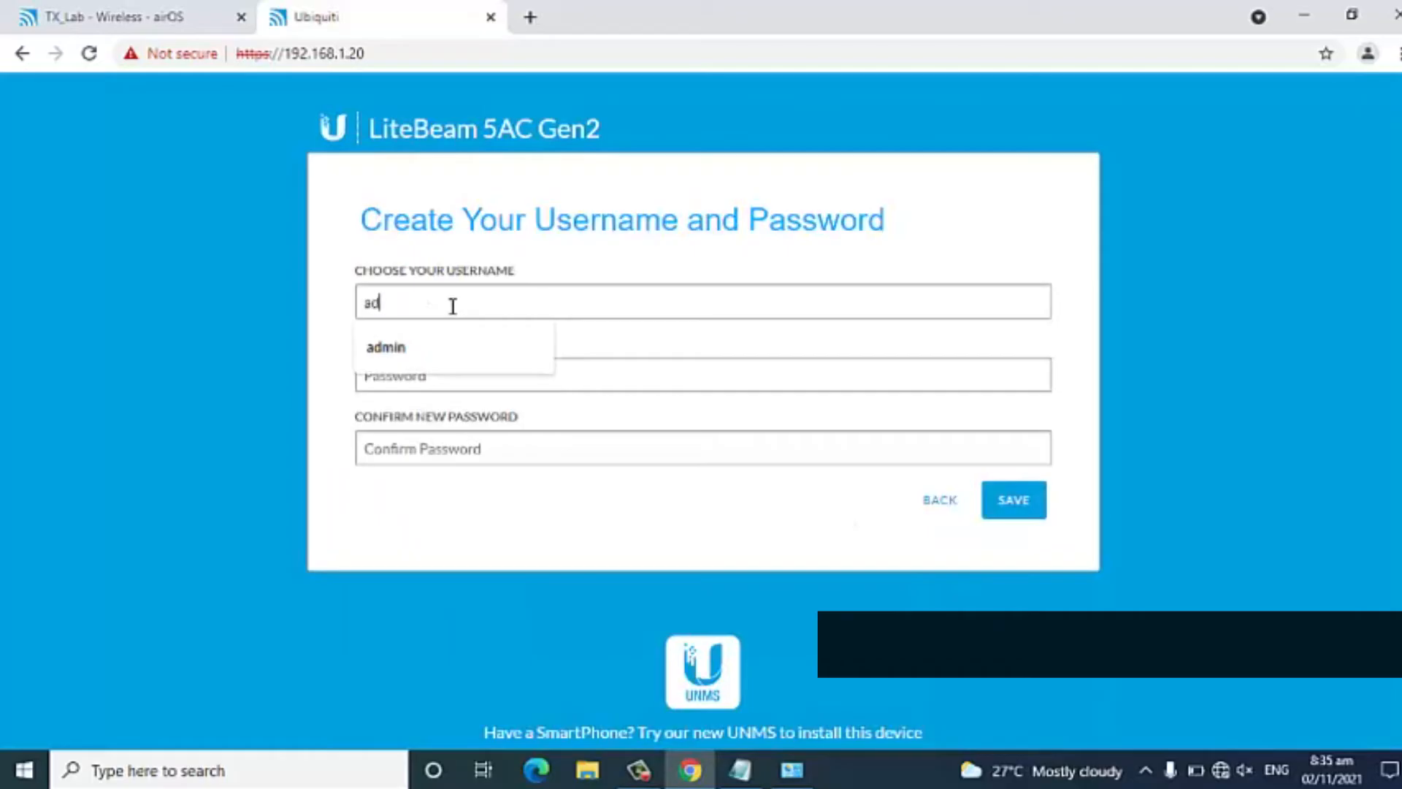
pyautogui.write('min•••')
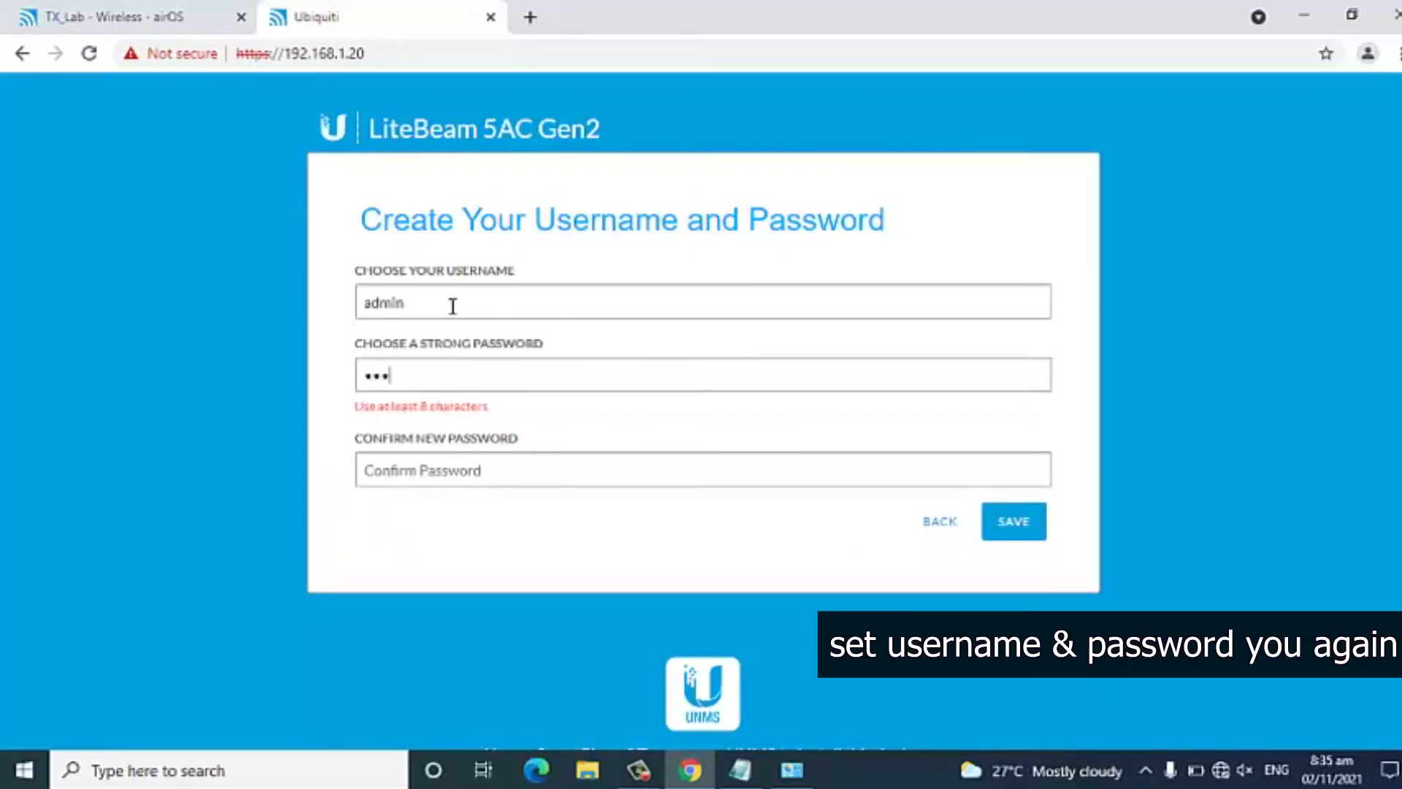
pyautogui.write('•••••••')
pyautogui.press('Tab')
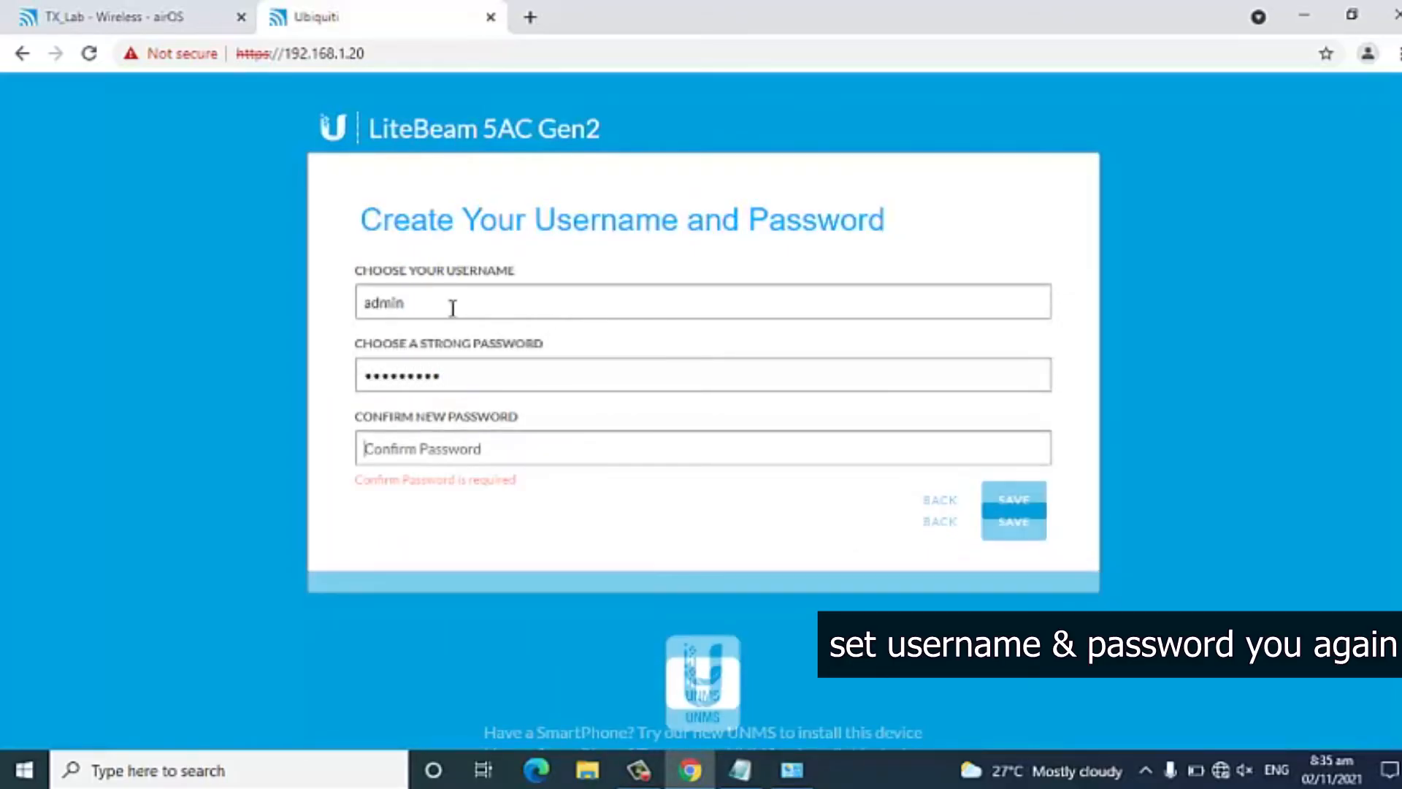
pyautogui.write('••••••••••')
pyautogui.press('Return')
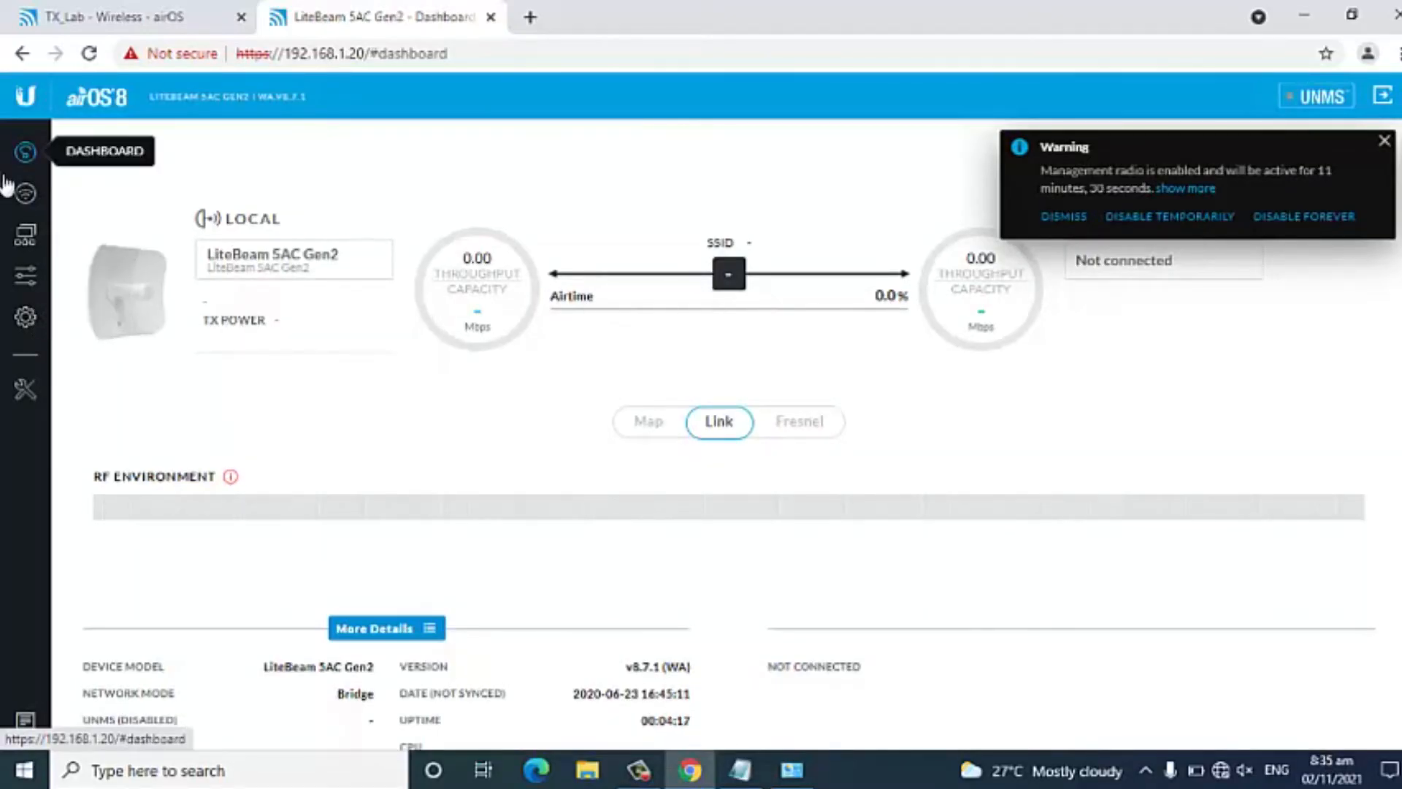
# Dismiss the management radio warning and review the second device's wireless and network settings.
pyautogui.click(25, 194)
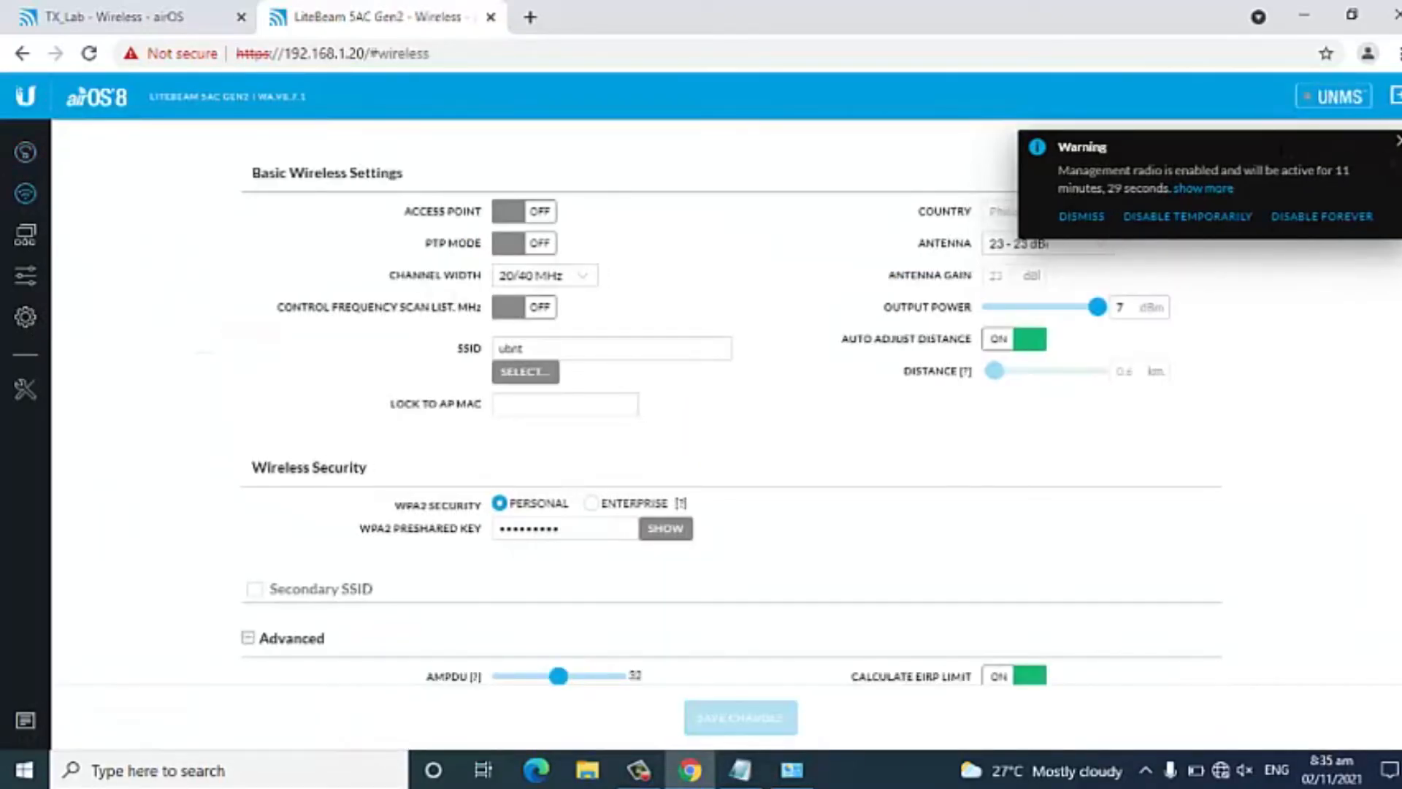
pyautogui.click(1397, 145)
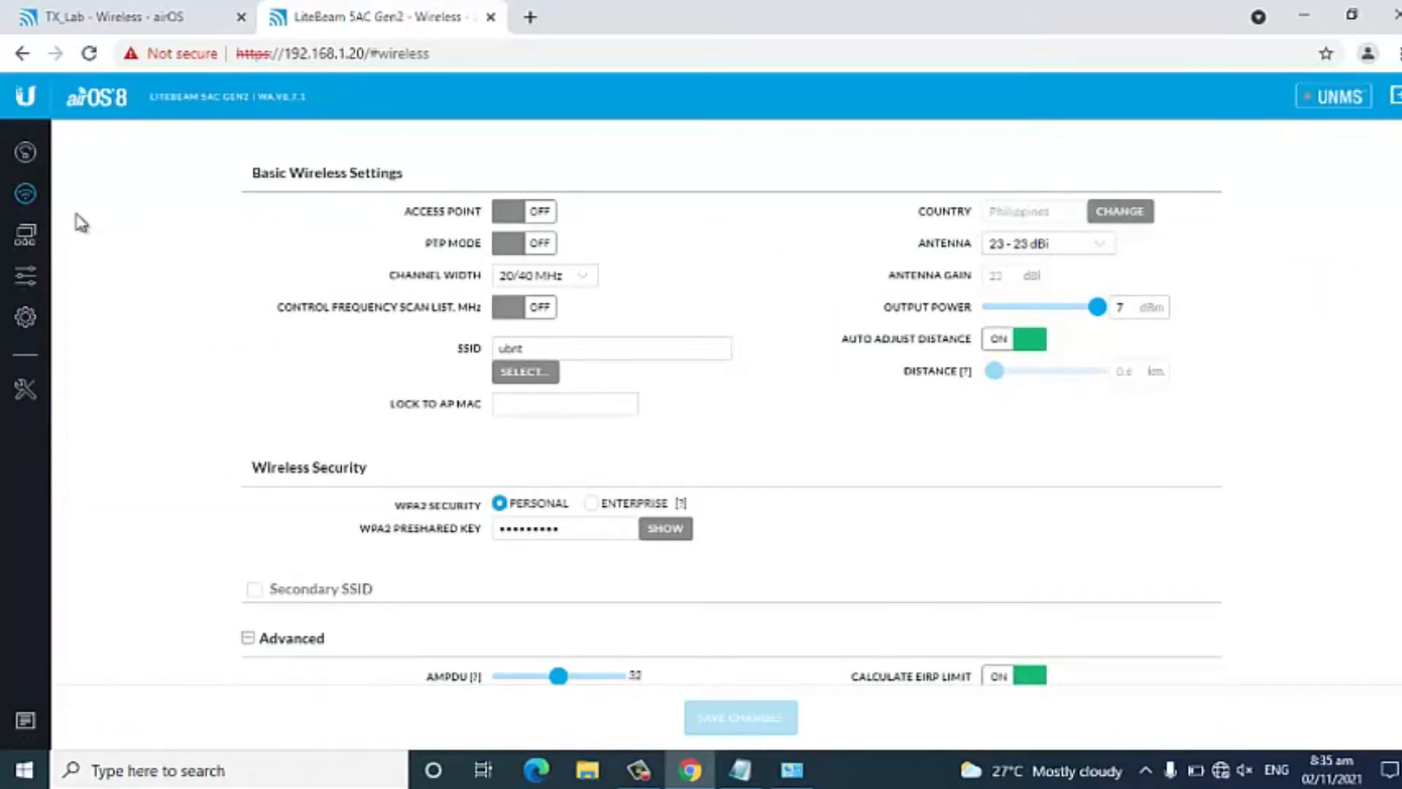
pyautogui.click(27, 236)
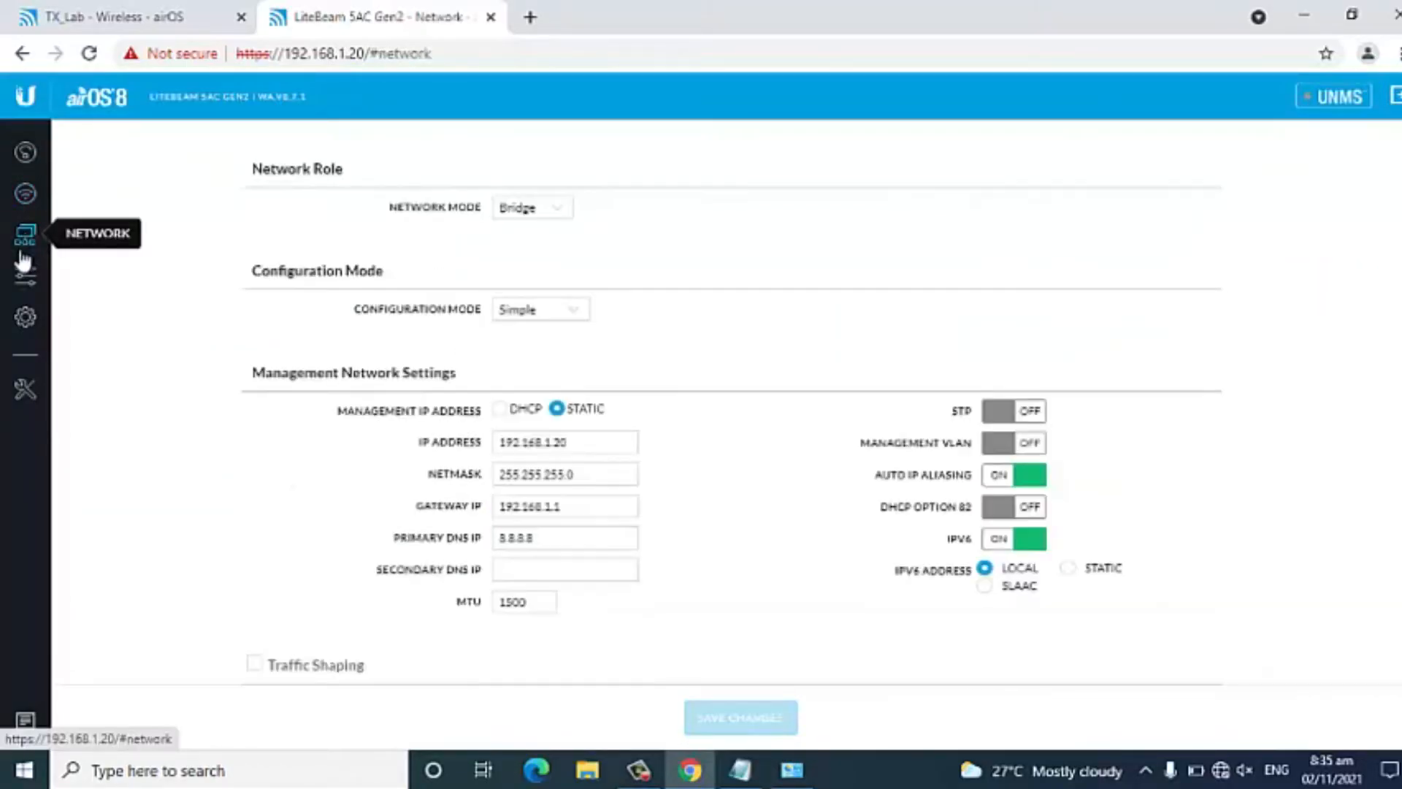
# Rename the second device to RX_Lab in its system settings.
pyautogui.click(24, 318)
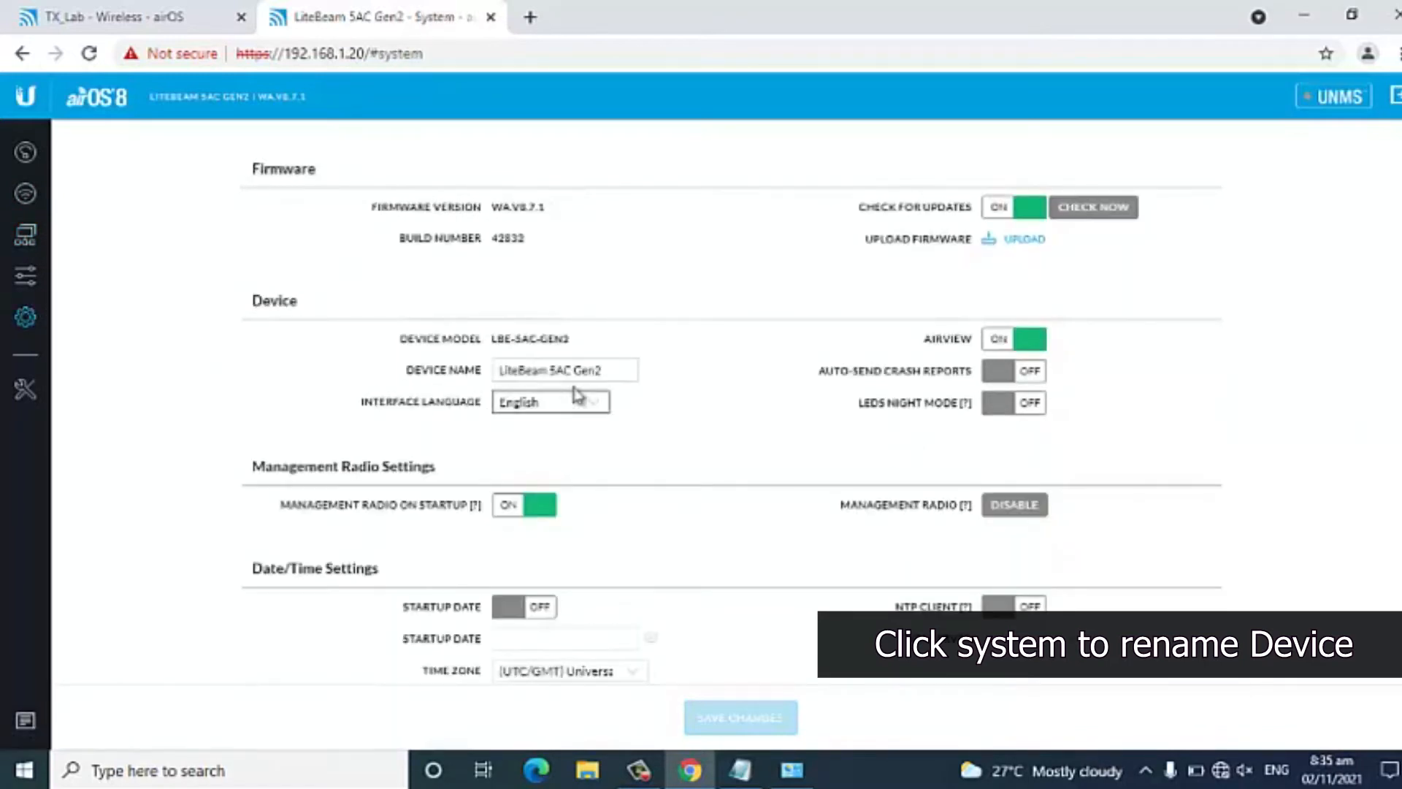
pyautogui.click(620, 371)
pyautogui.moveTo(620, 371); pyautogui.dragTo(368, 389)
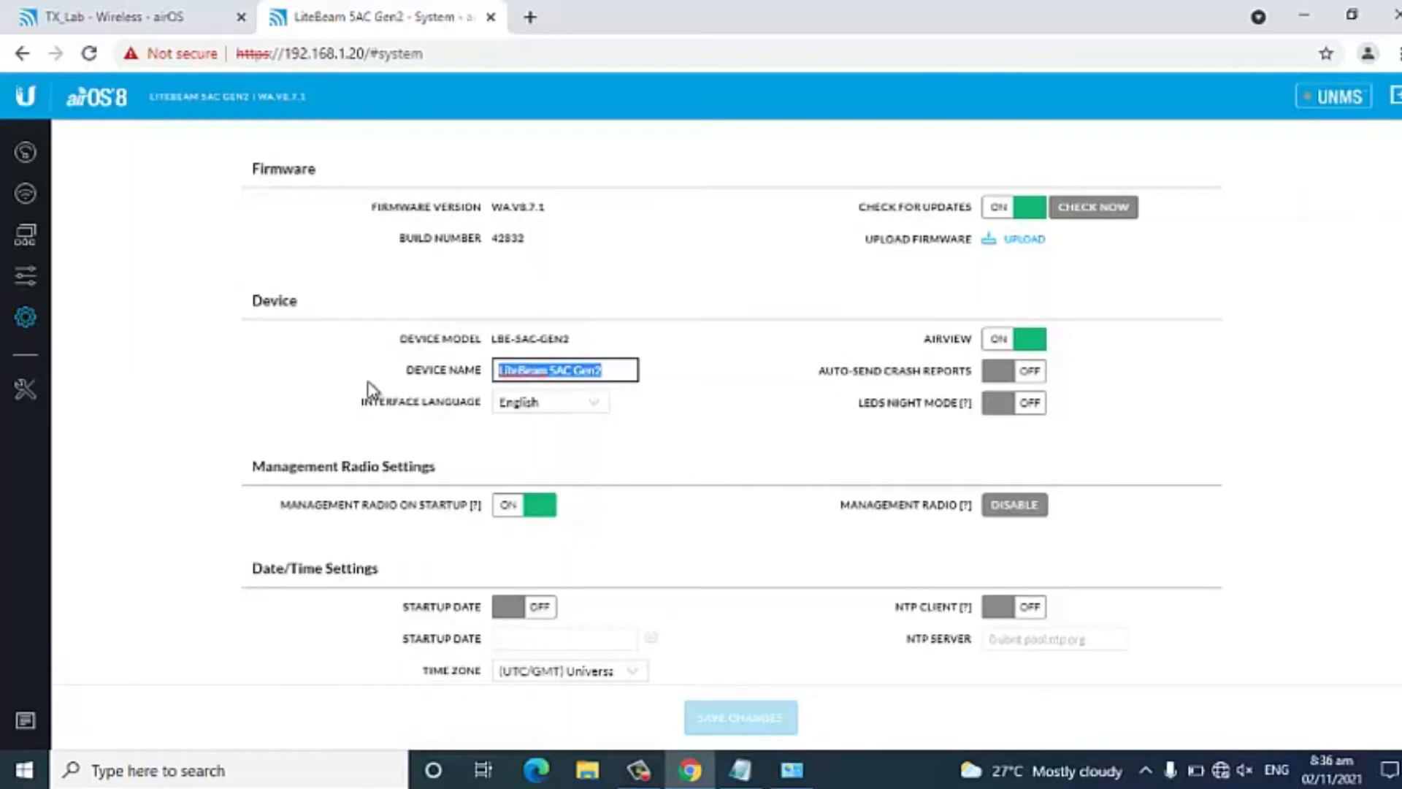
pyautogui.write('RX')
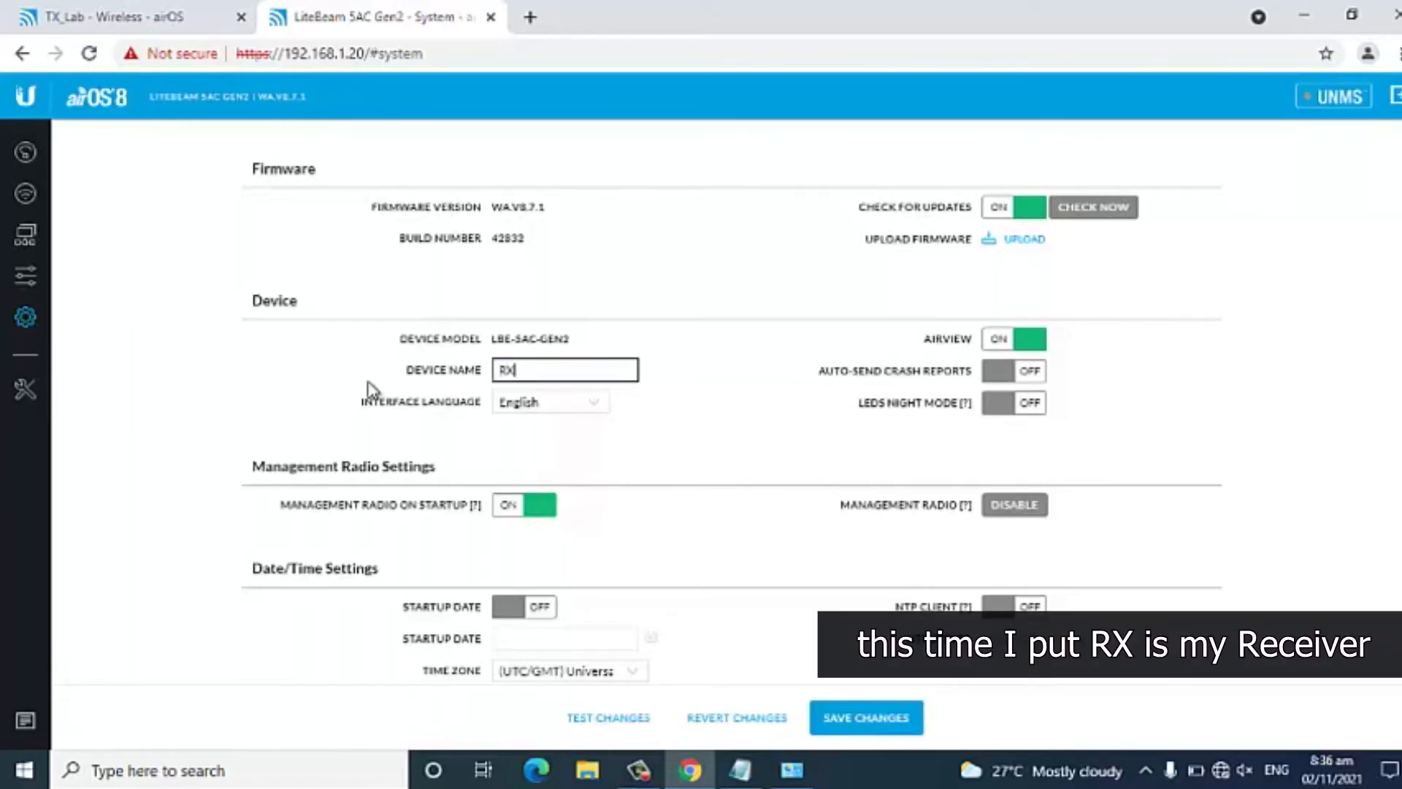
pyautogui.write('_Lab')
# Enable the startup date, set it to 11/02/2021, and choose the (GMT+08:00) Beijing, Perth, Singapore, Hong Kong time zone.
pyautogui.click(543, 610)
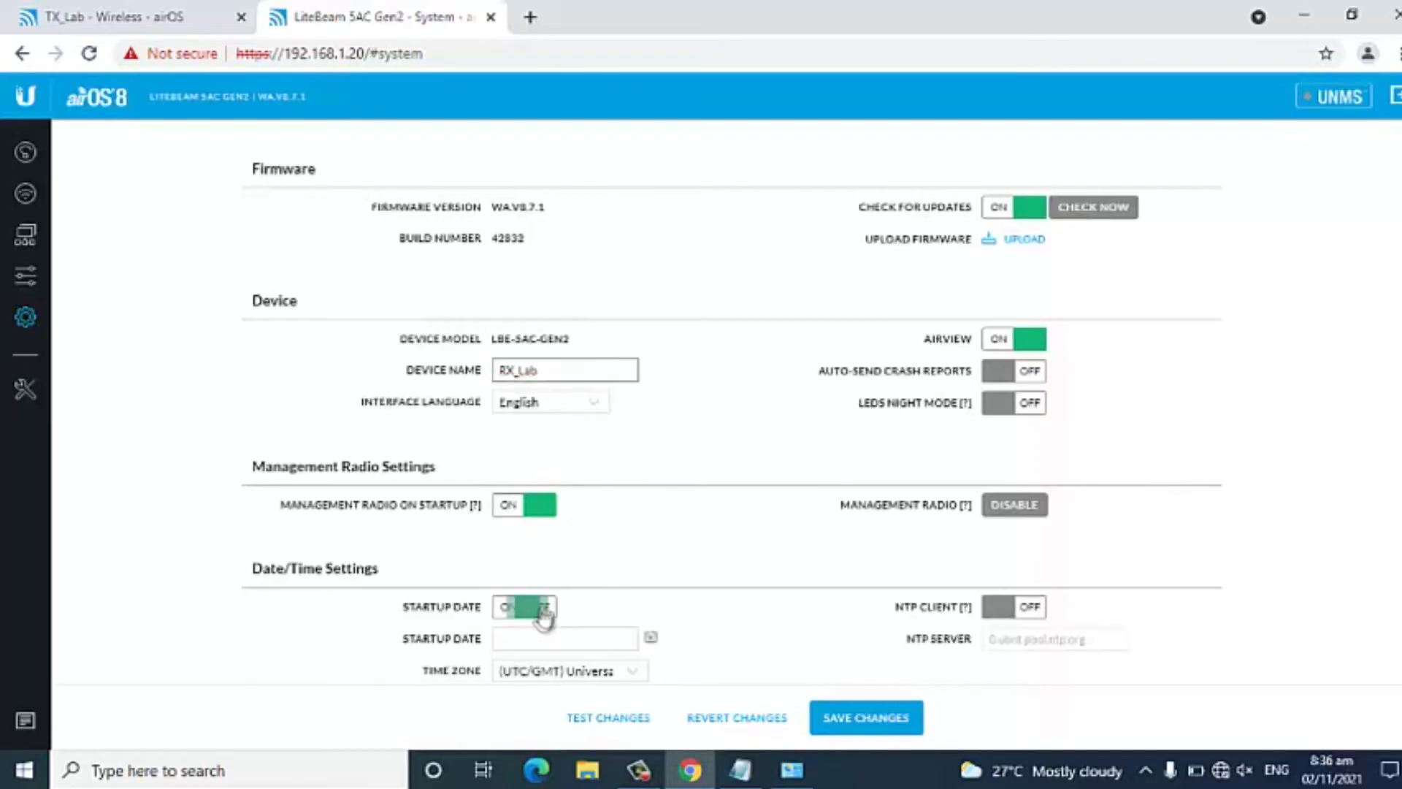
pyautogui.click(650, 639)
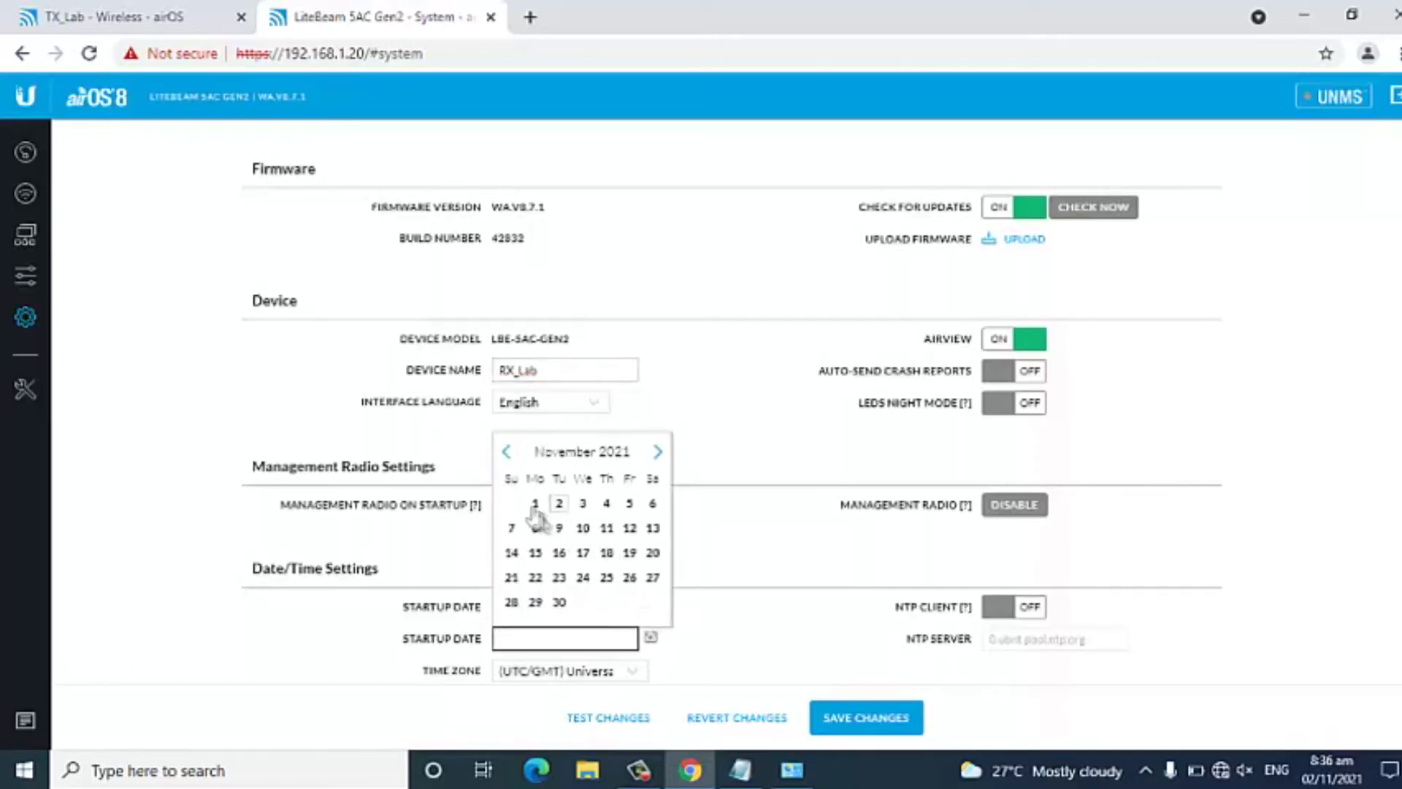
pyautogui.click(560, 504)
pyautogui.scroll(-5, 565, 511)
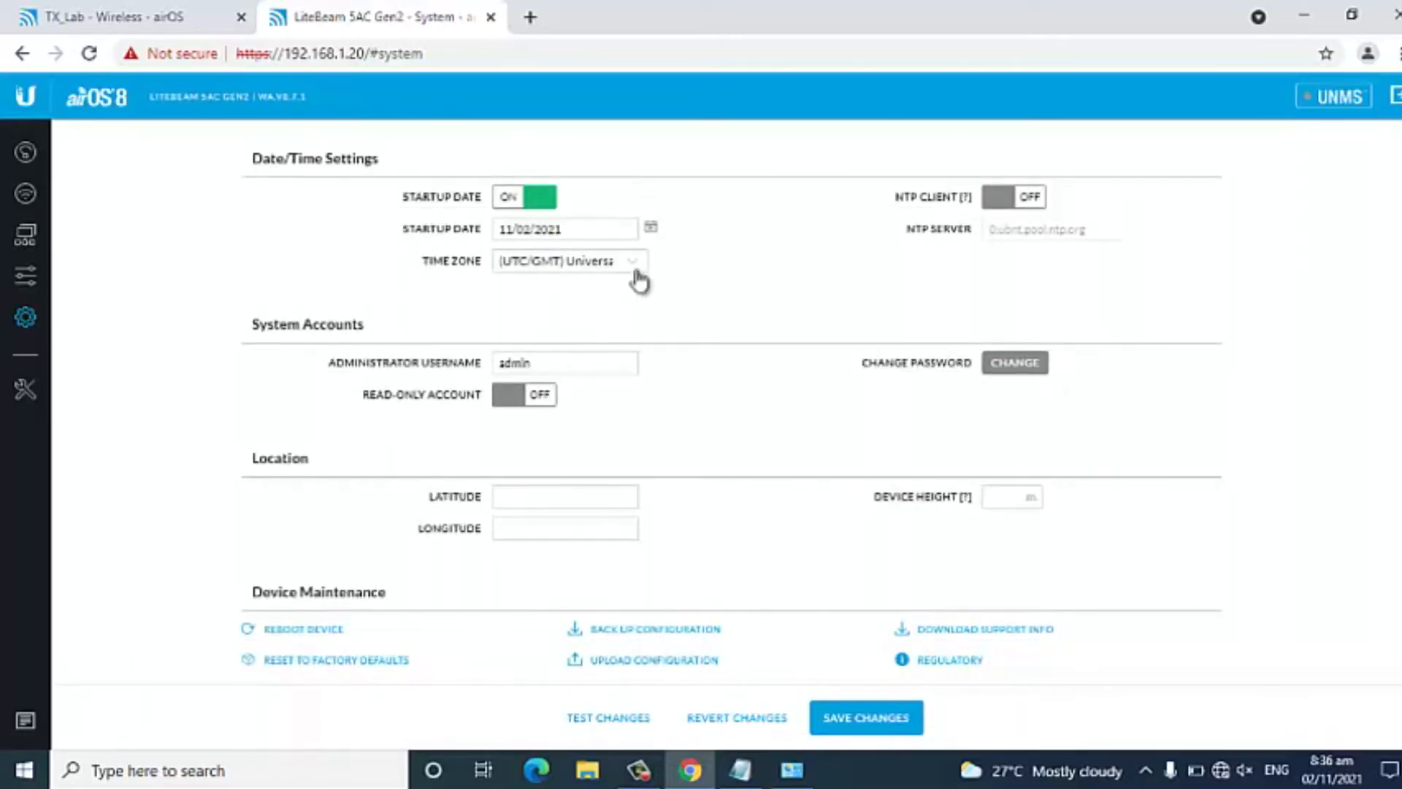
pyautogui.click(636, 267)
pyautogui.scroll(-3, 636, 354)
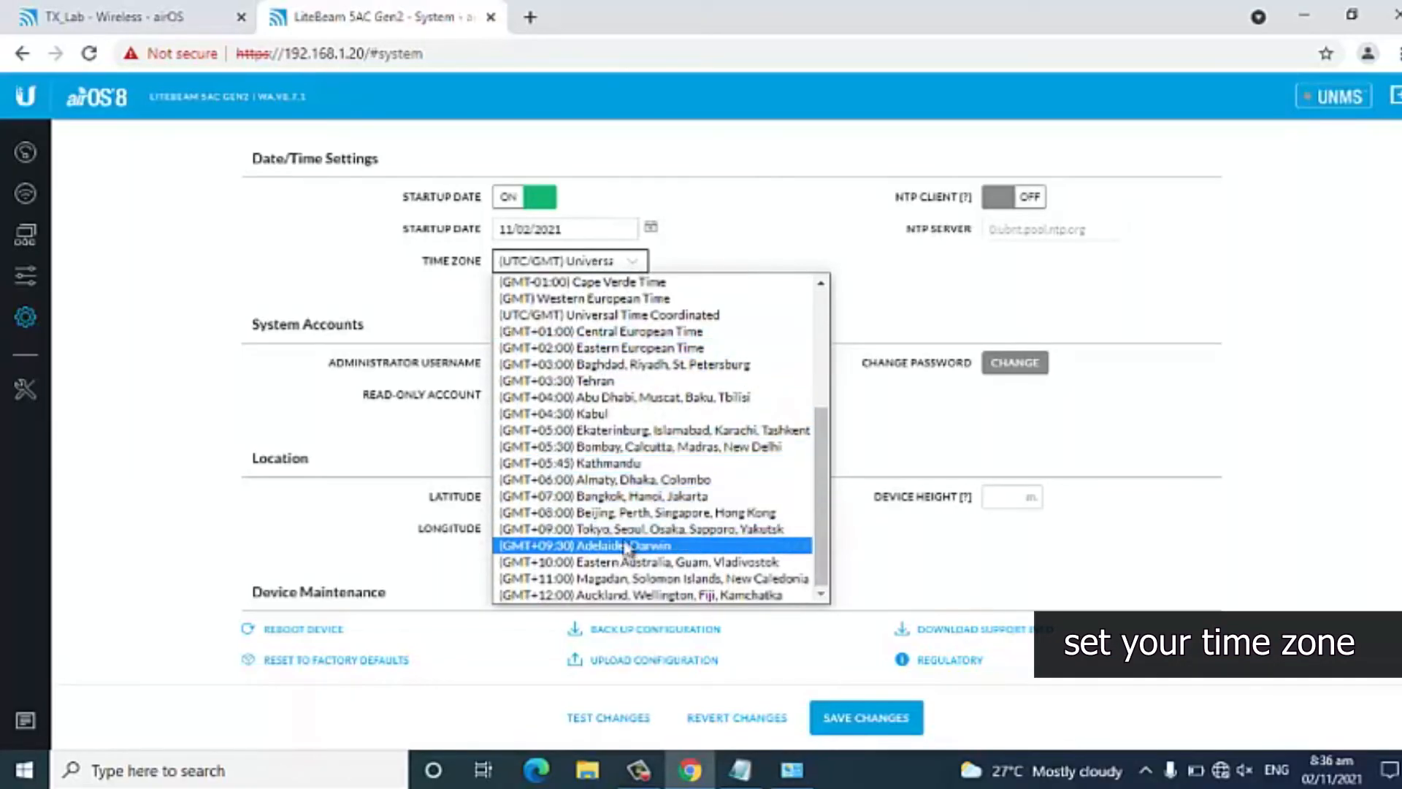
pyautogui.click(626, 512)
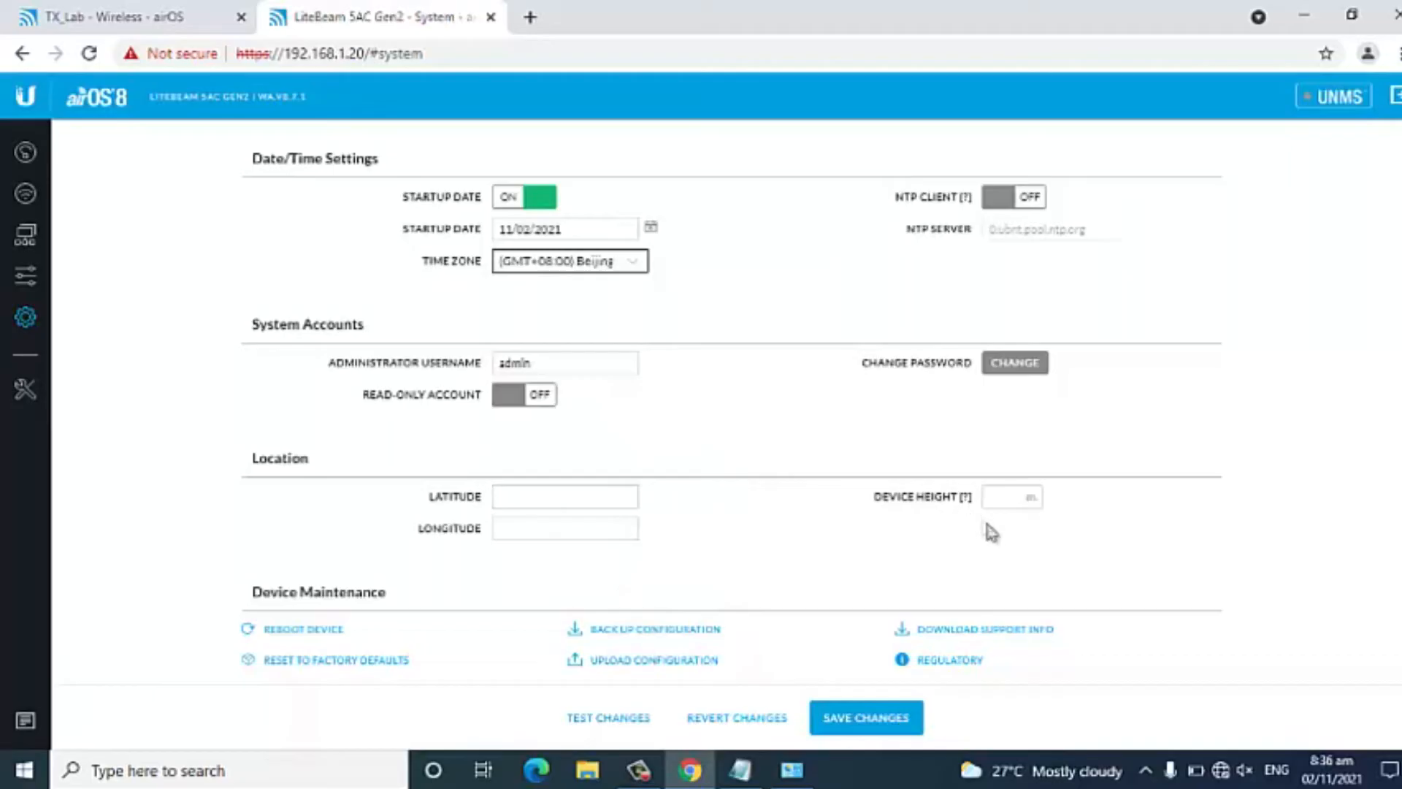
pyautogui.scroll(5, 979, 504)
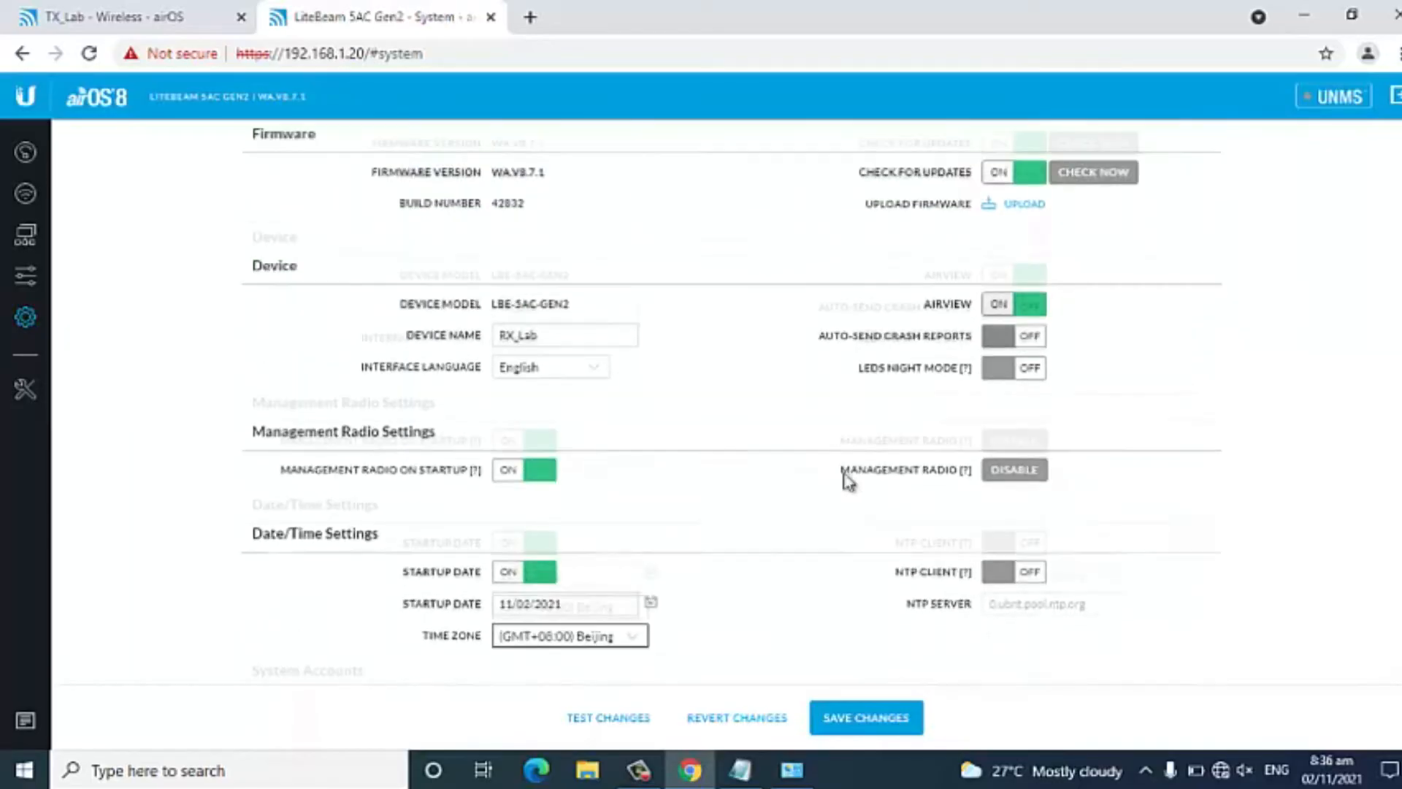
# Set the receiver's static management IP address to 172.18.30.37 in its network settings.
pyautogui.click(25, 235)
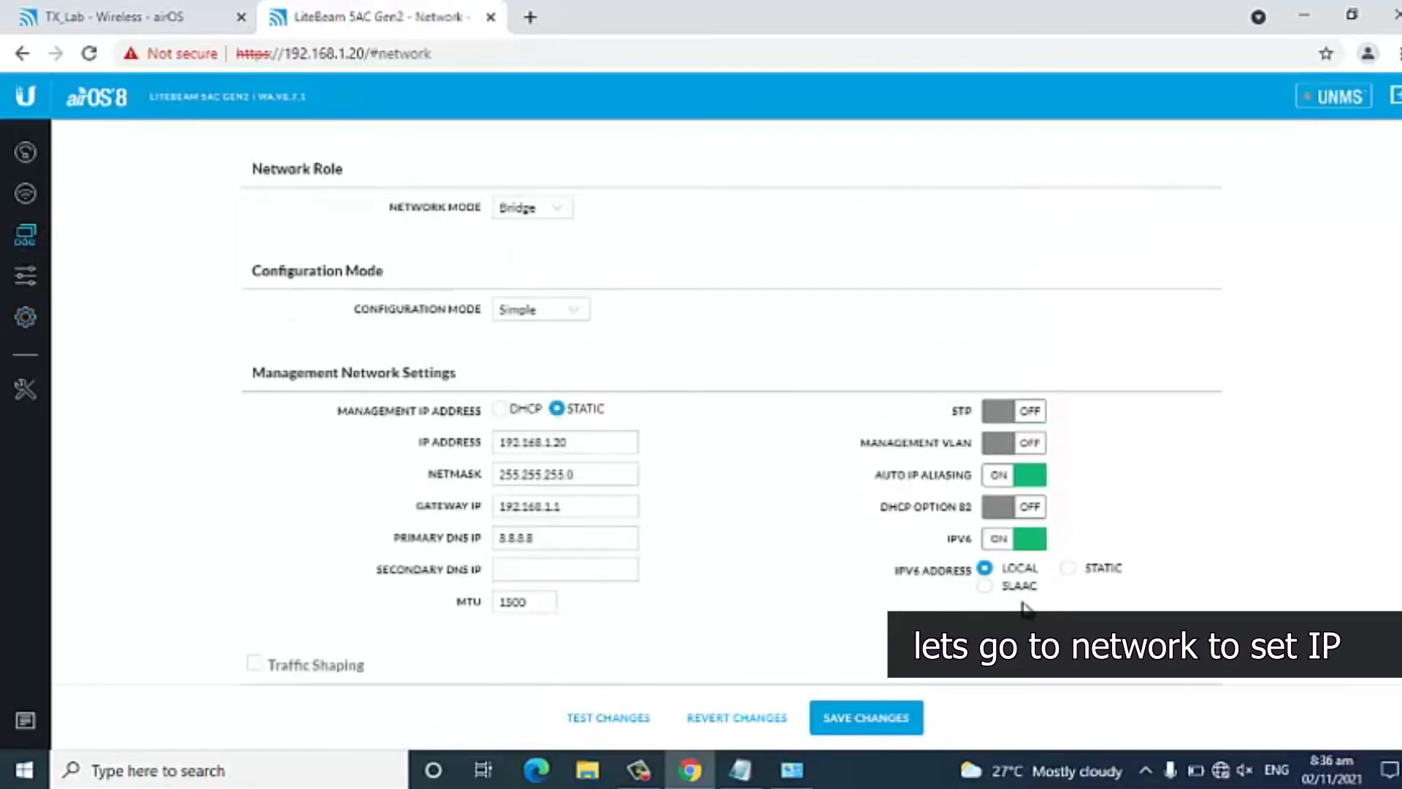
pyautogui.click(598, 436)
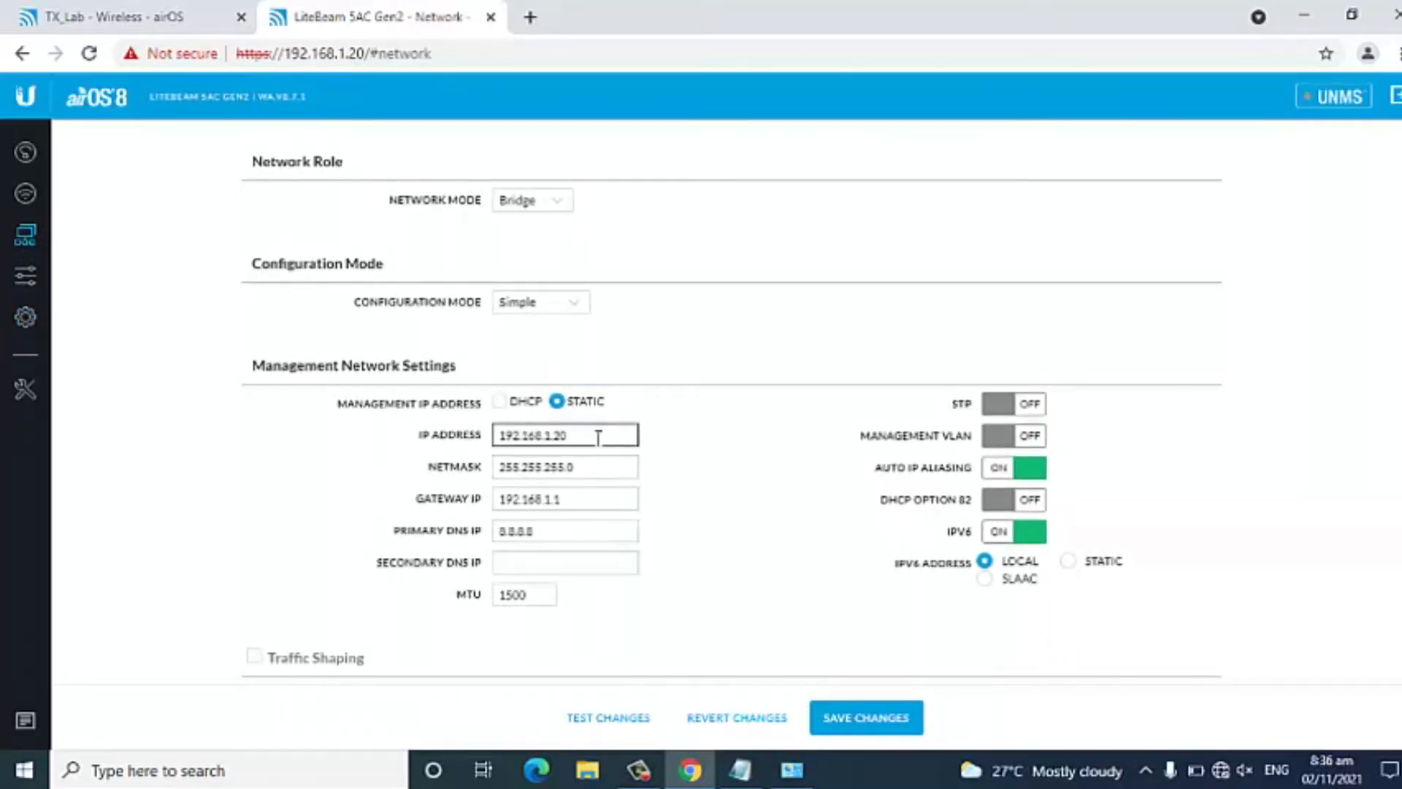
pyautogui.moveTo(597, 434); pyautogui.dragTo(379, 435)
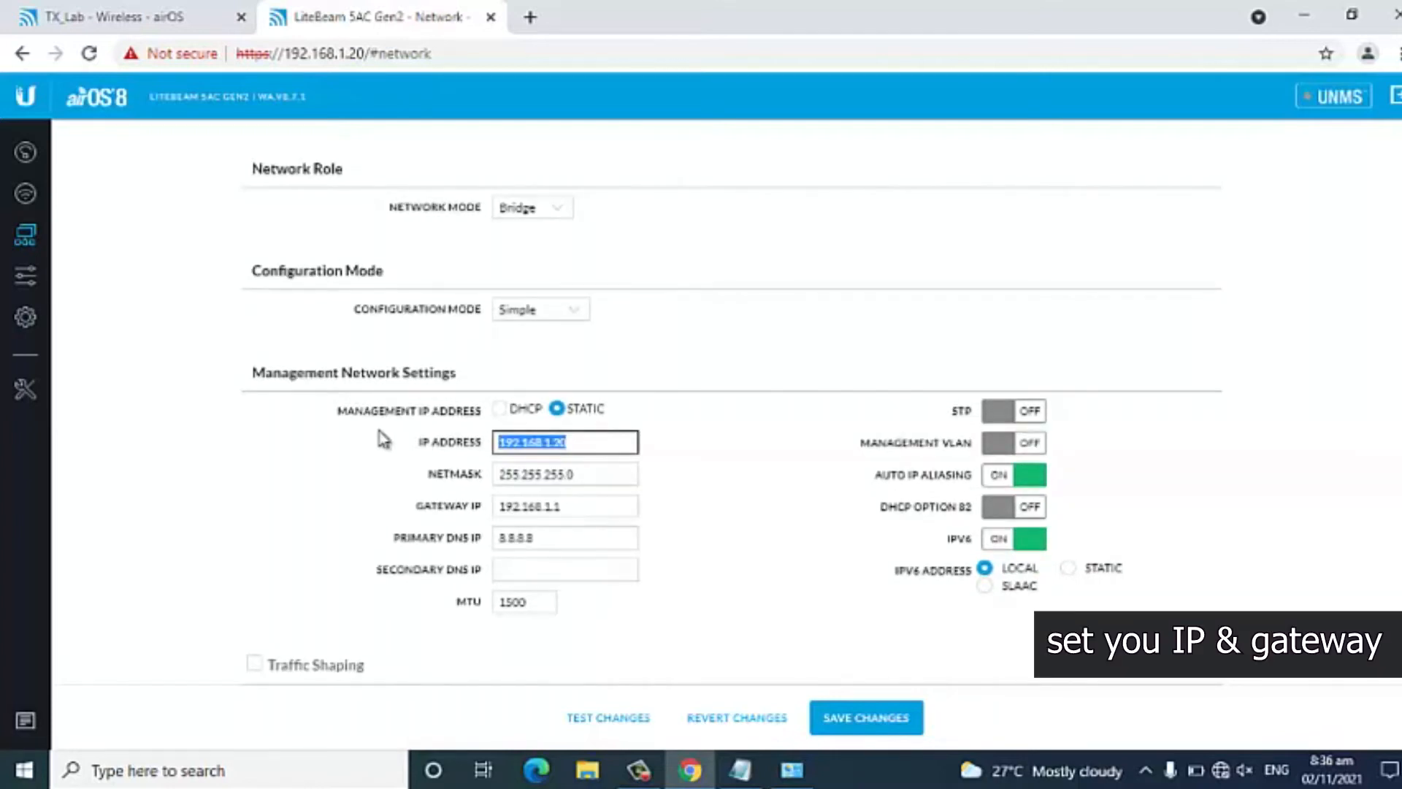
pyautogui.write('1')
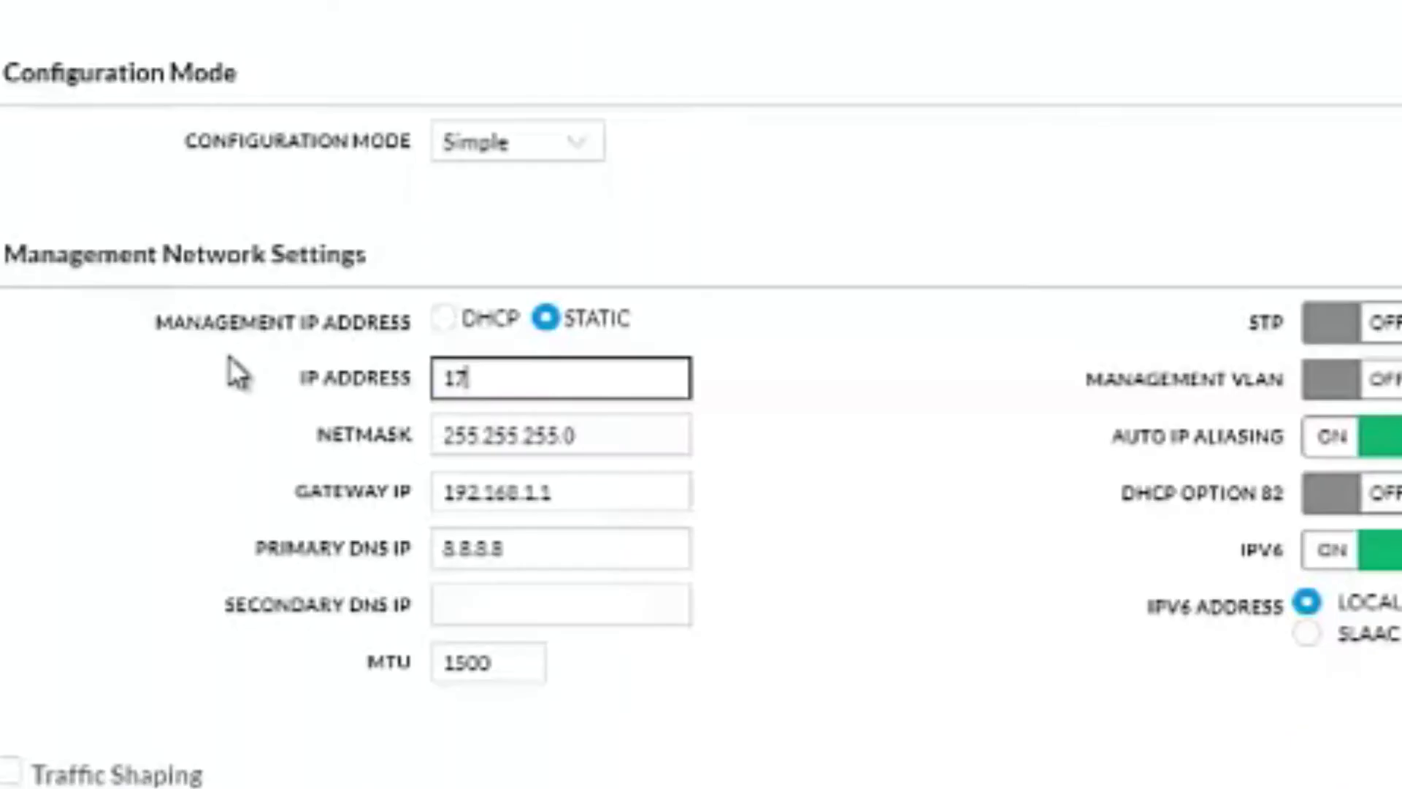
pyautogui.write('2.18.30')
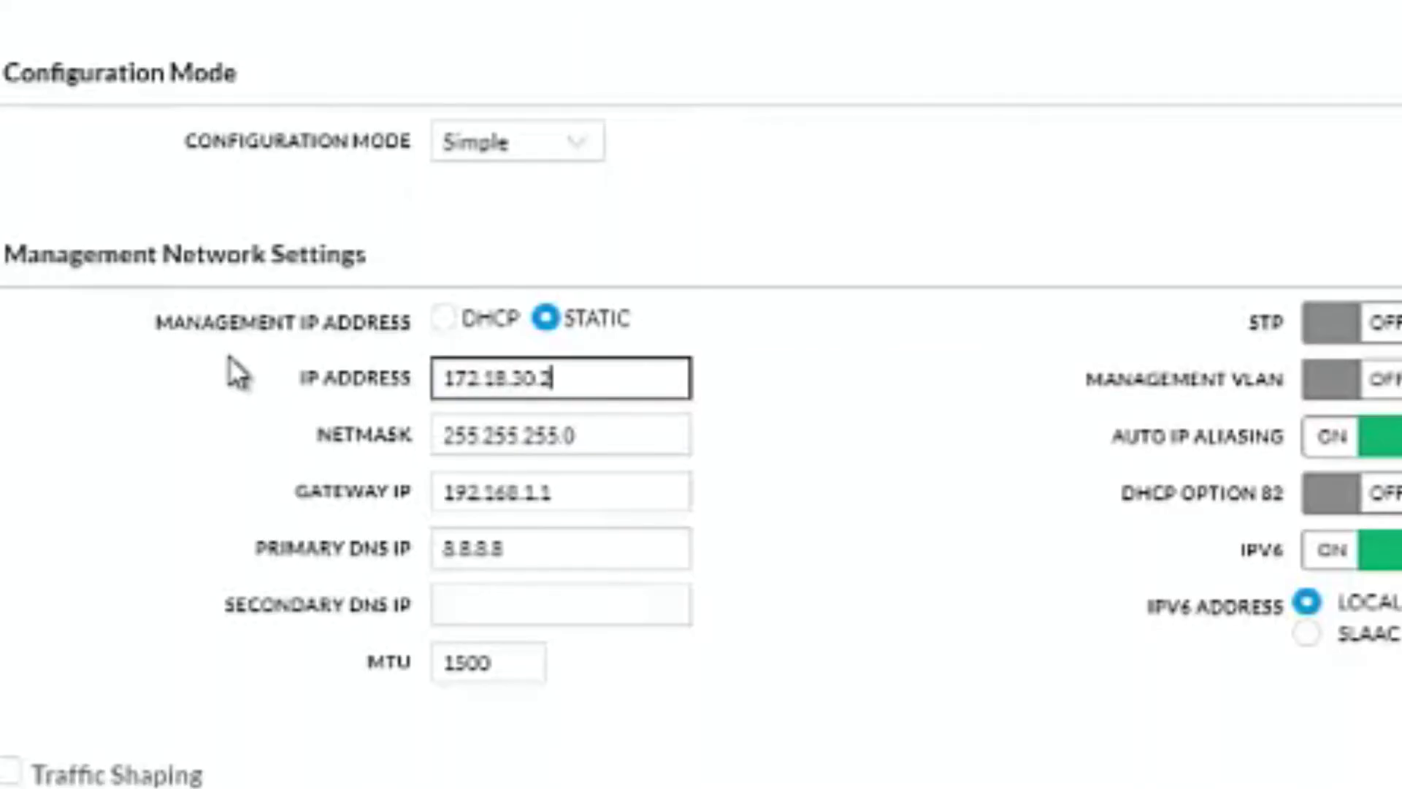
pyautogui.write('.23')
pyautogui.write('7')
# Set the receiver's gateway IP to 172.18.30.254 and save the configuration changes.
pyautogui.click(643, 436)
pyautogui.click(585, 491)
pyautogui.moveTo(584, 491); pyautogui.dragTo(418, 488)
pyautogui.write('172.')
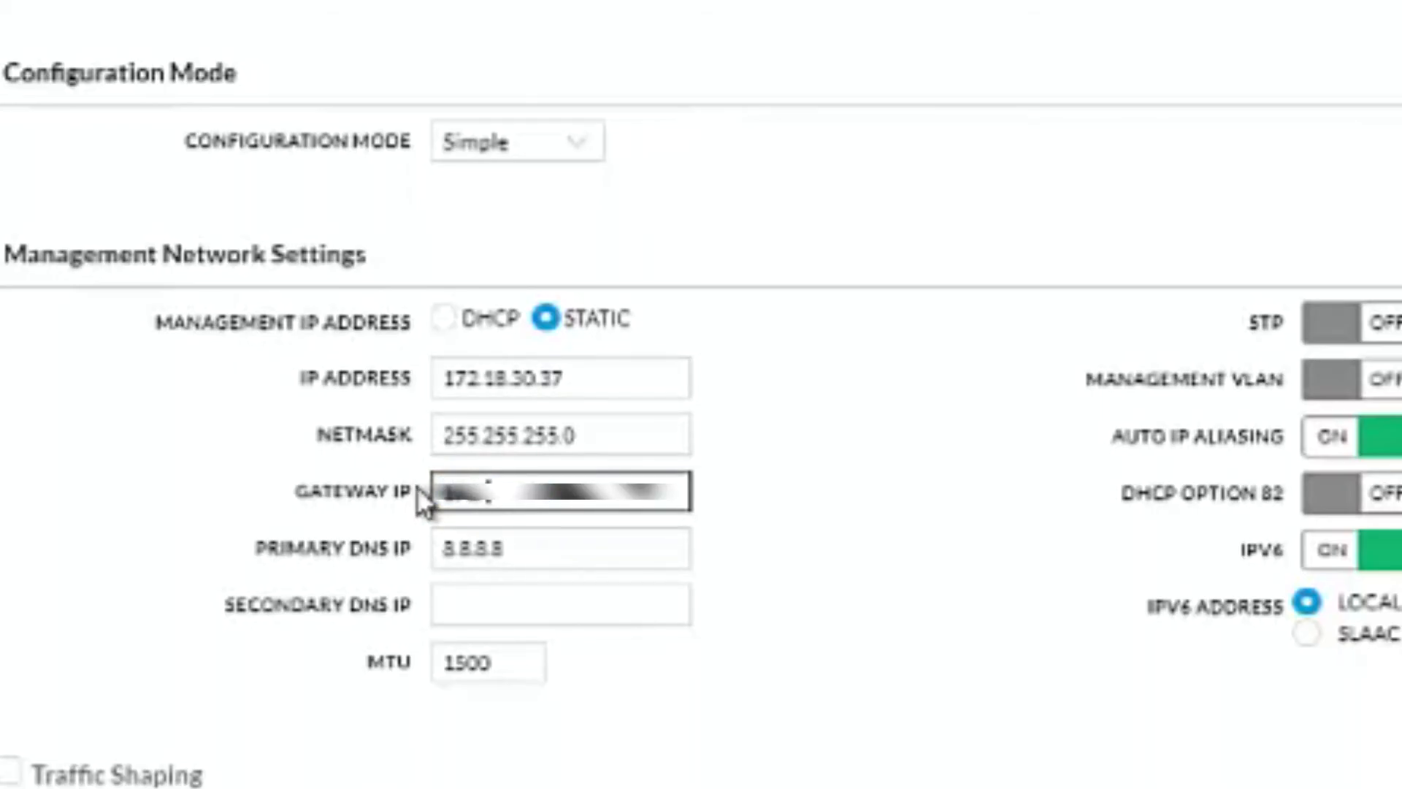
pyautogui.write('18.30.254')
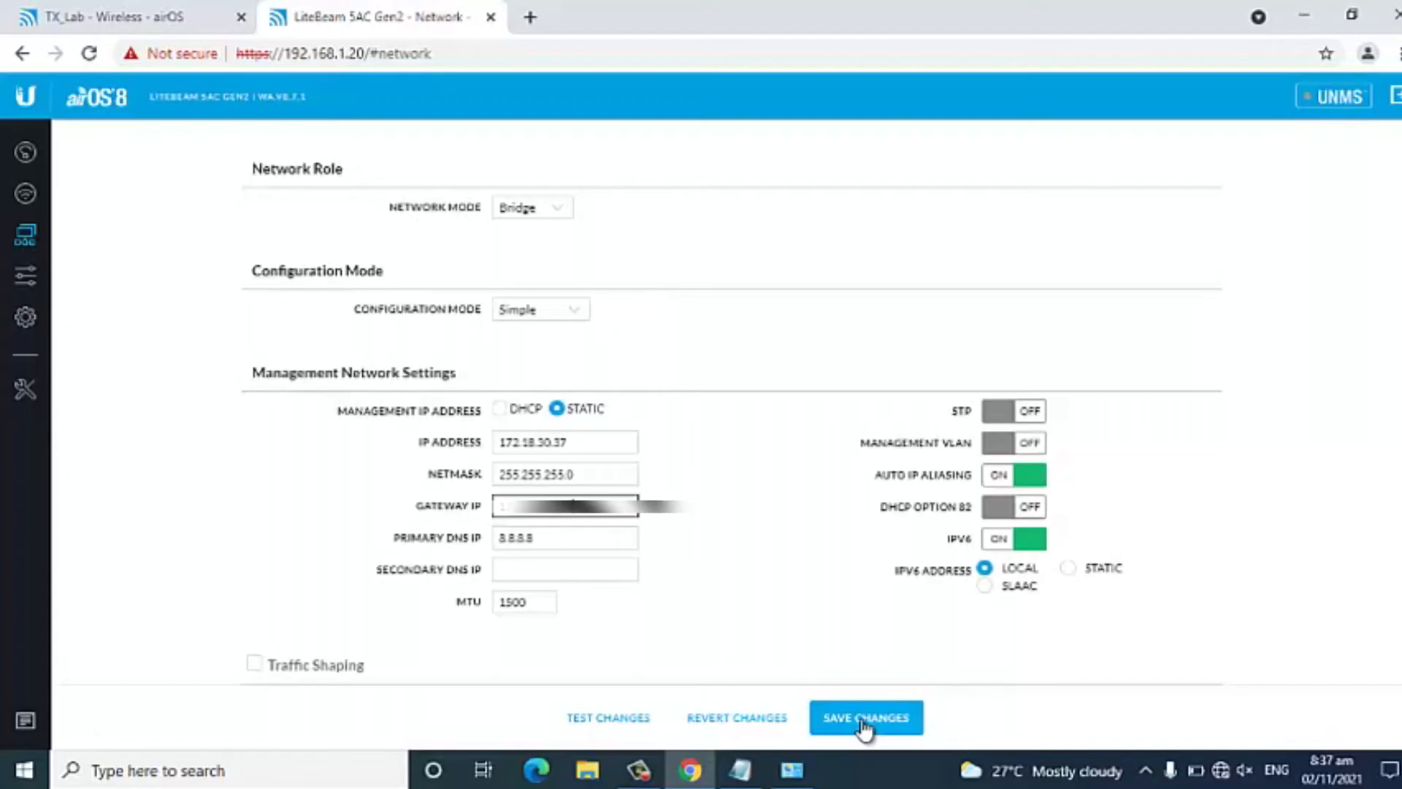
pyautogui.click(864, 722)
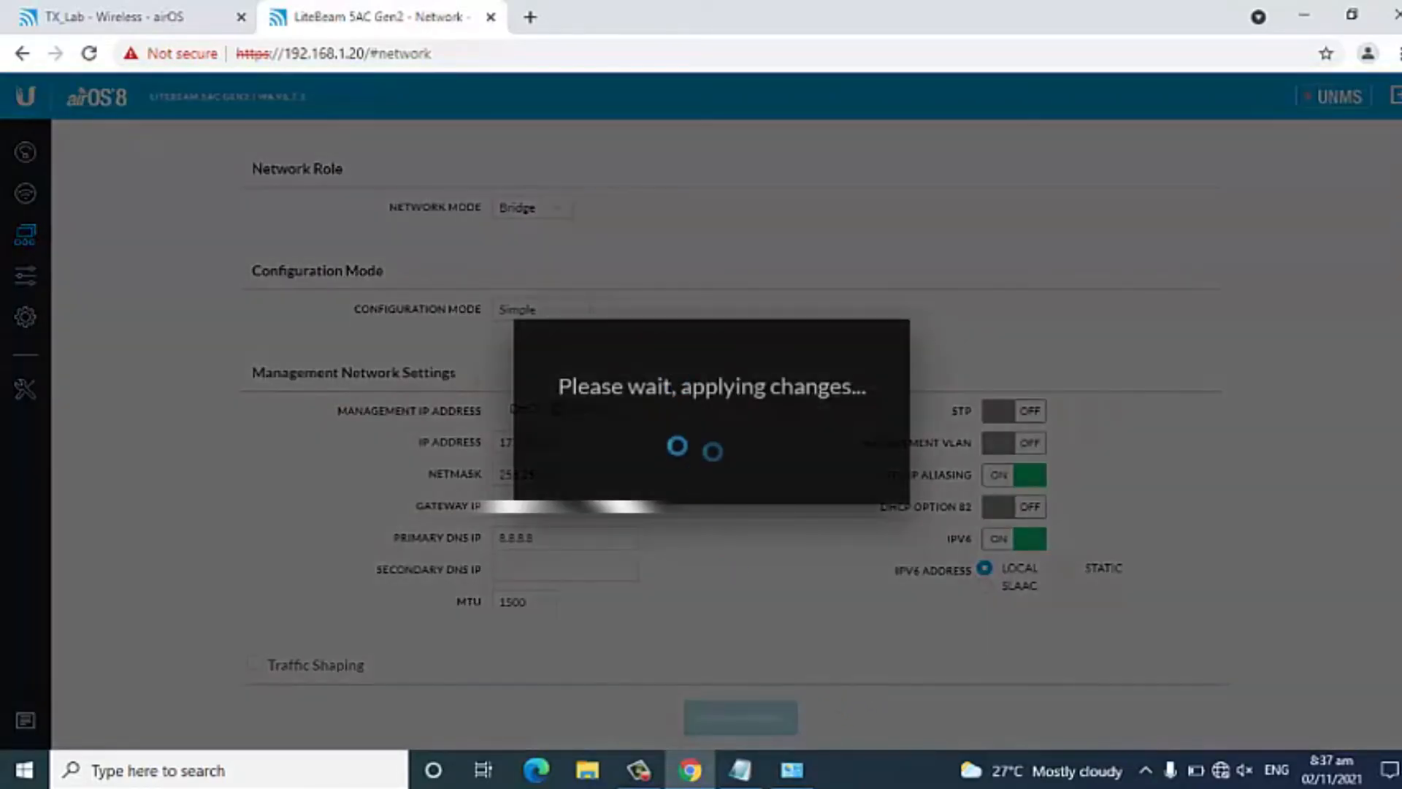
# Switch to Windows Network Connections and set the Ethernet adapter's IPv4 address to 172.18.30.39.
pyautogui.moveTo(799, 780)
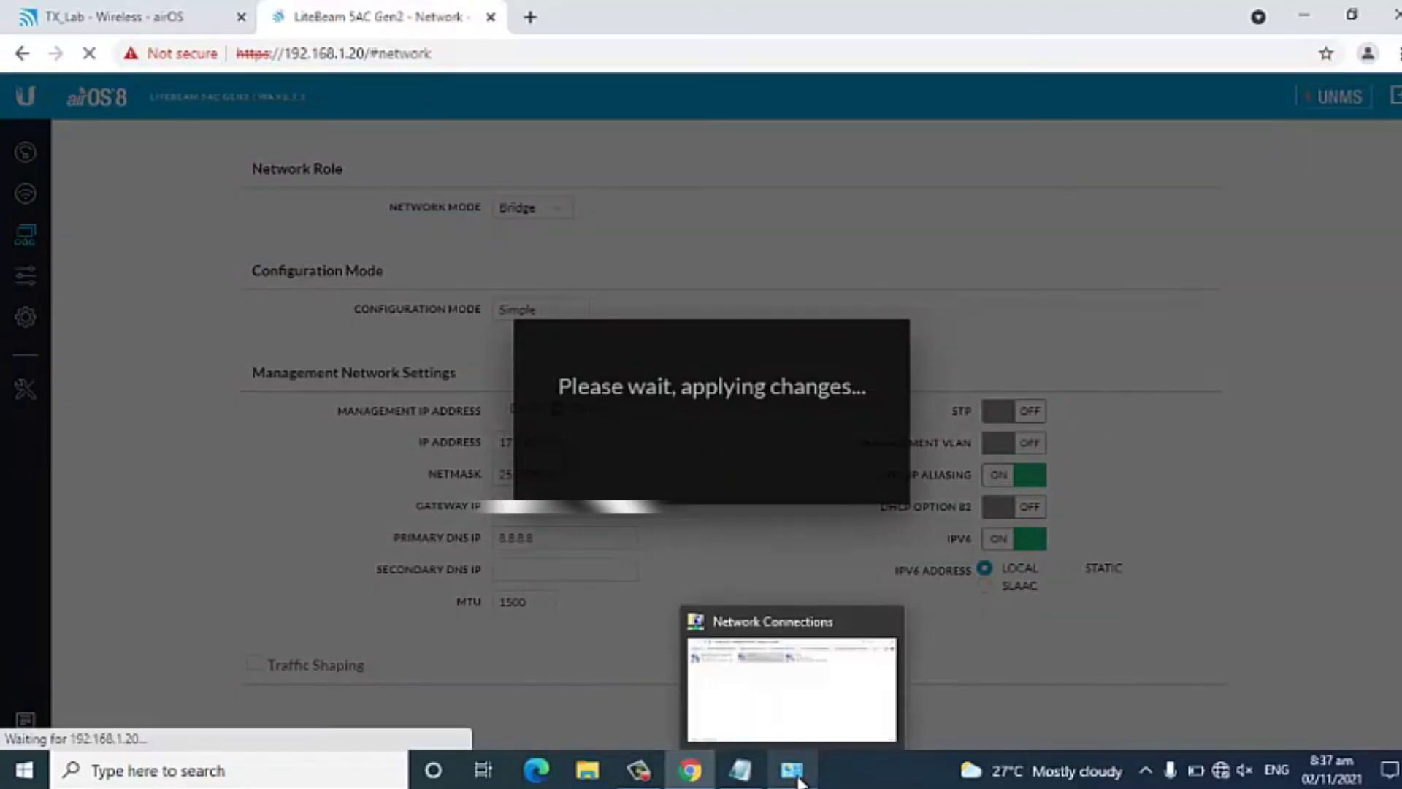
pyautogui.click(800, 780)
pyautogui.rightClick(512, 228)
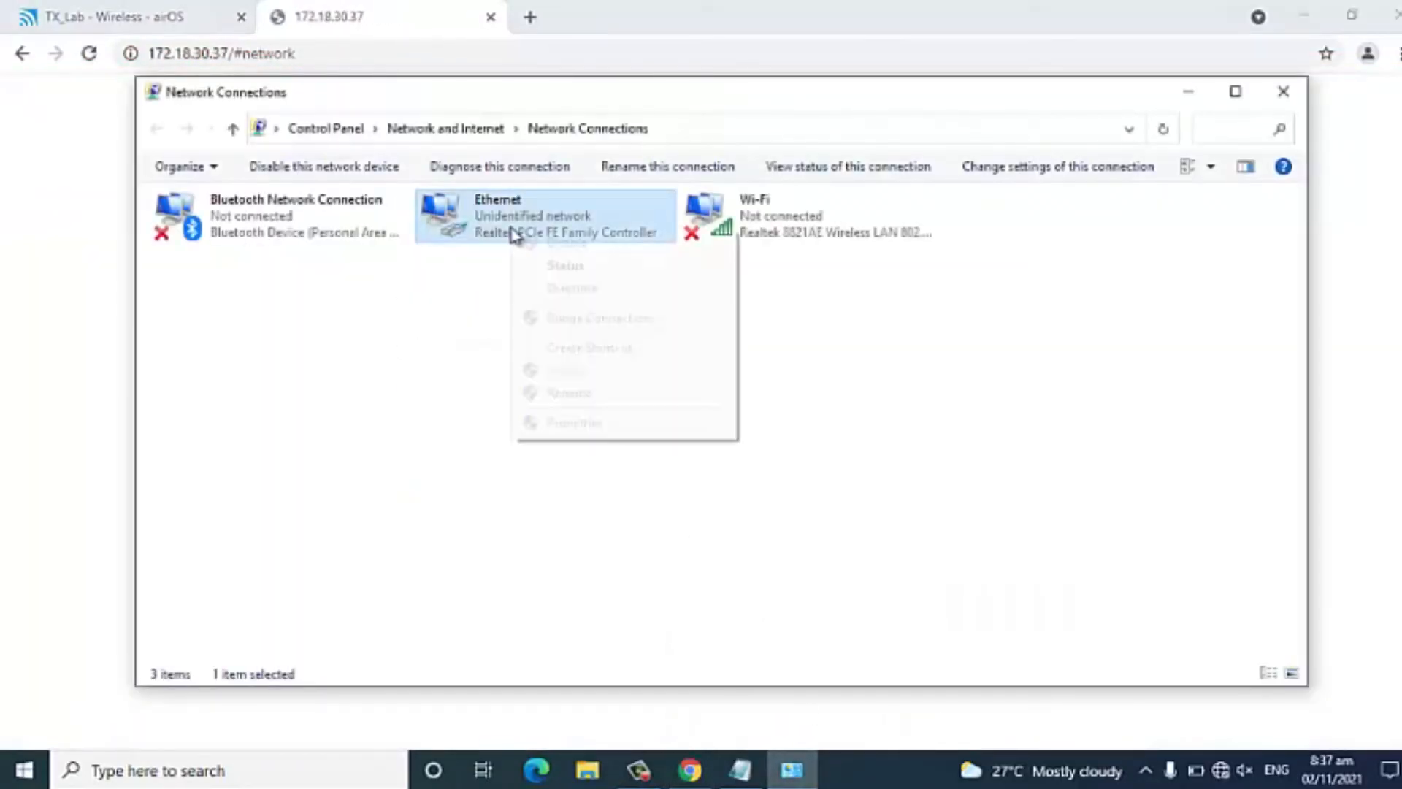
pyautogui.click(562, 422)
pyautogui.doubleClick(391, 404)
pyautogui.doubleClick(537, 437)
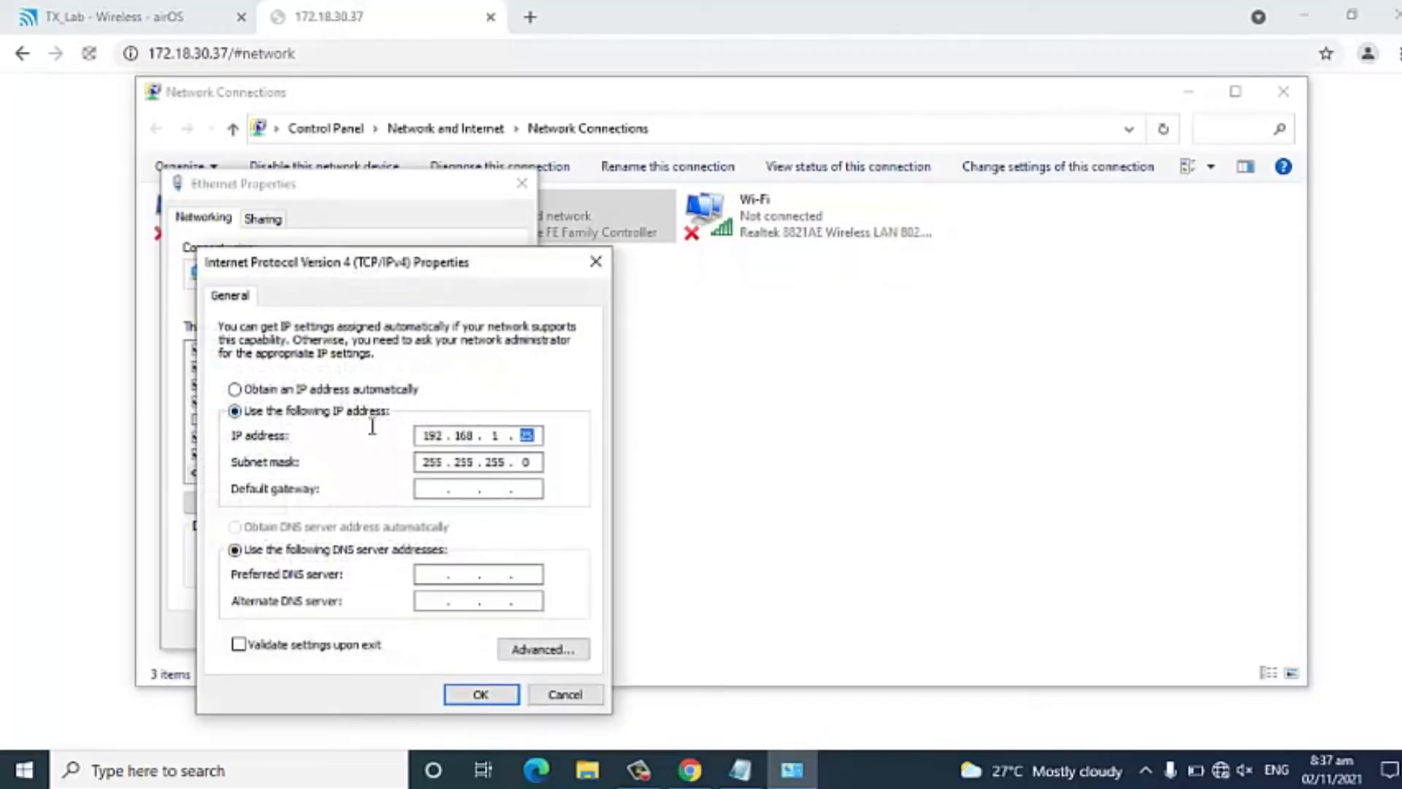
pyautogui.write('1')
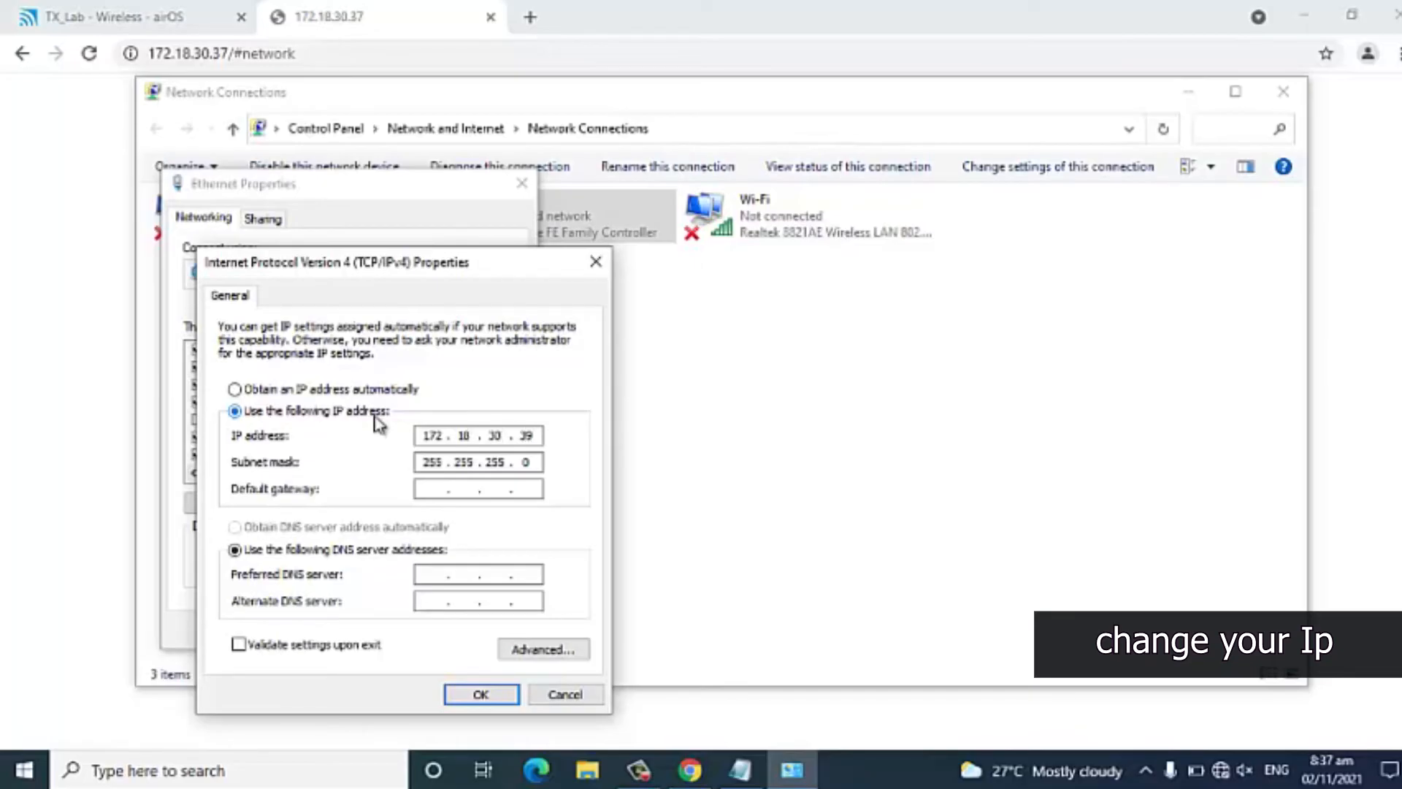
pyautogui.click(479, 692)
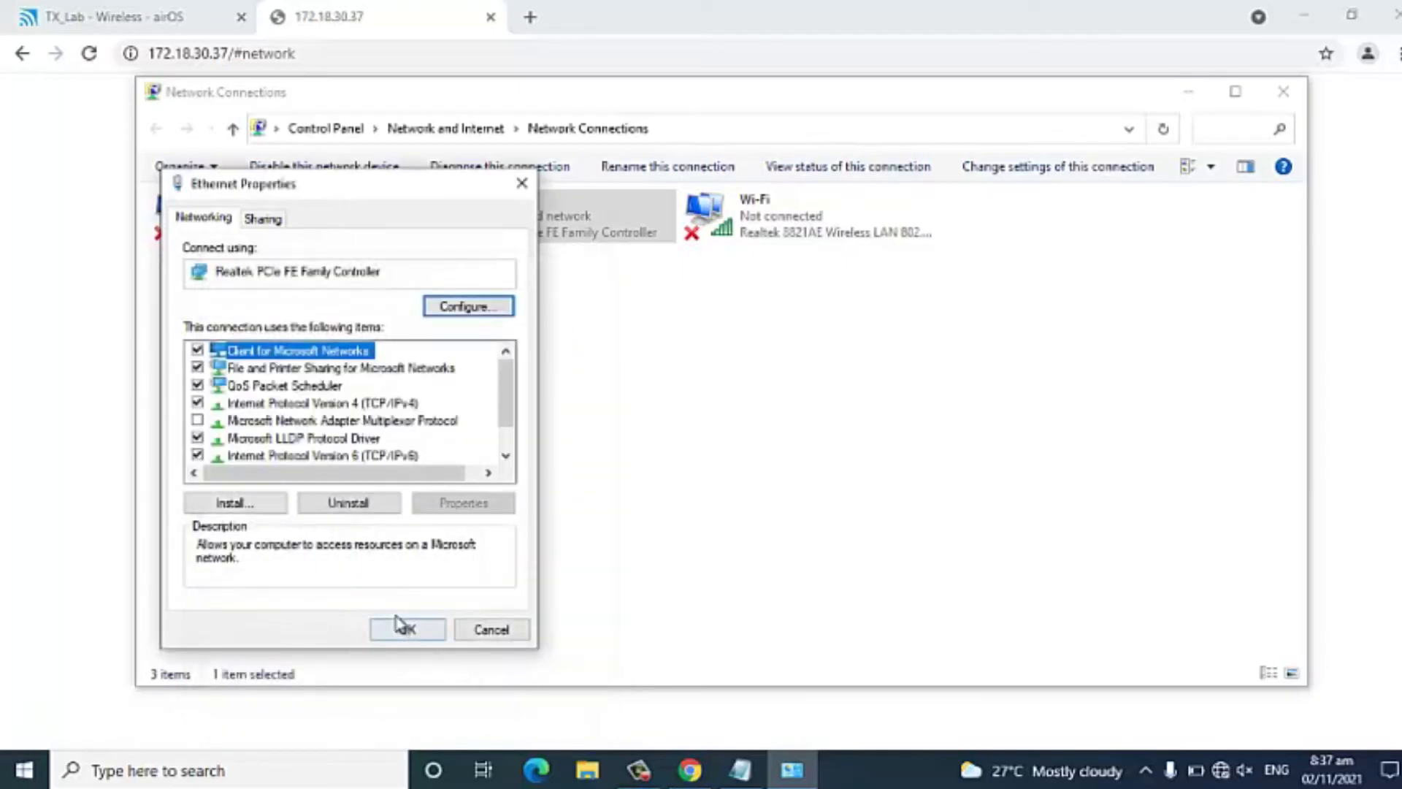
pyautogui.click(406, 628)
pyautogui.click(316, 45)
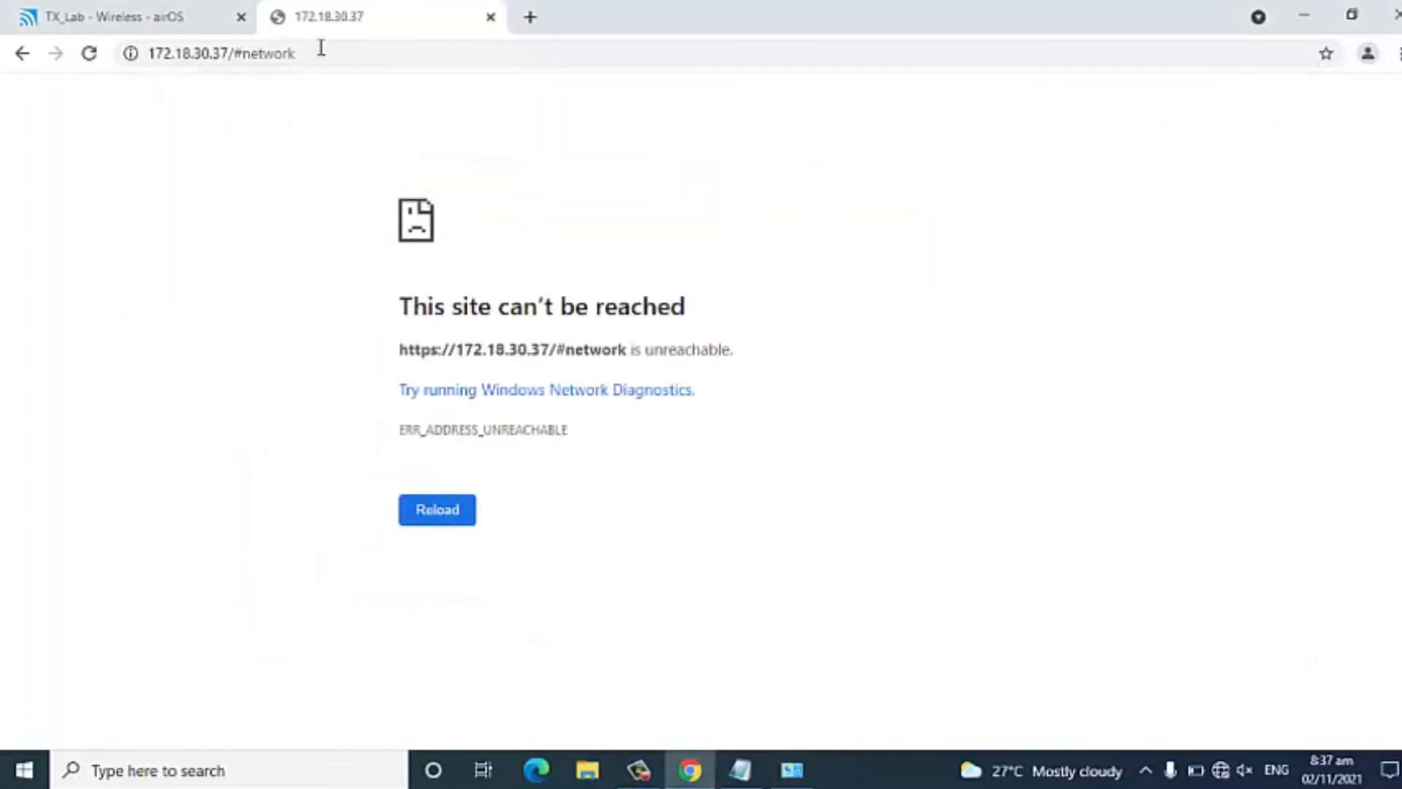
pyautogui.click(322, 48)
pyautogui.click(357, 52)
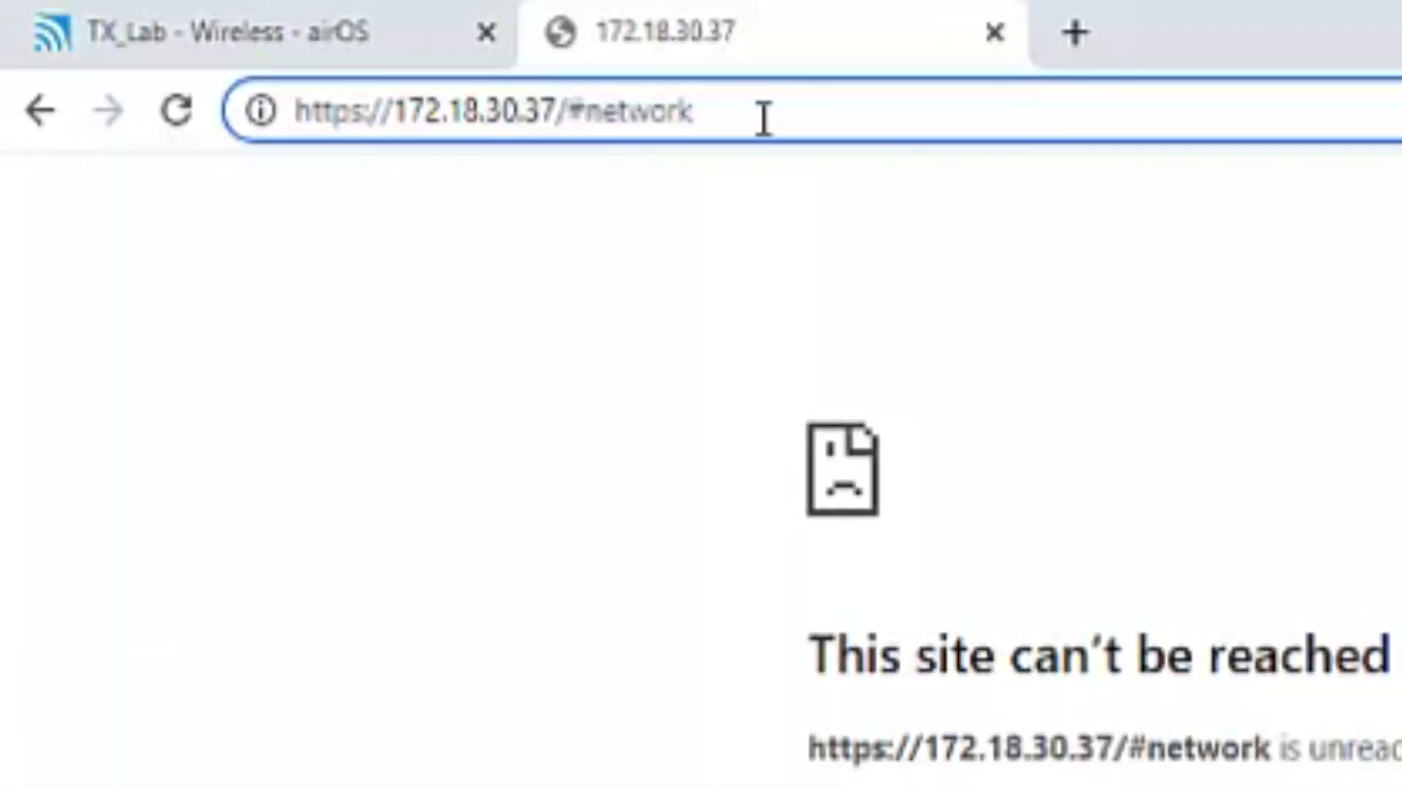
pyautogui.moveTo(764, 117); pyautogui.dragTo(570, 119)
pyautogui.press('BackSpace')
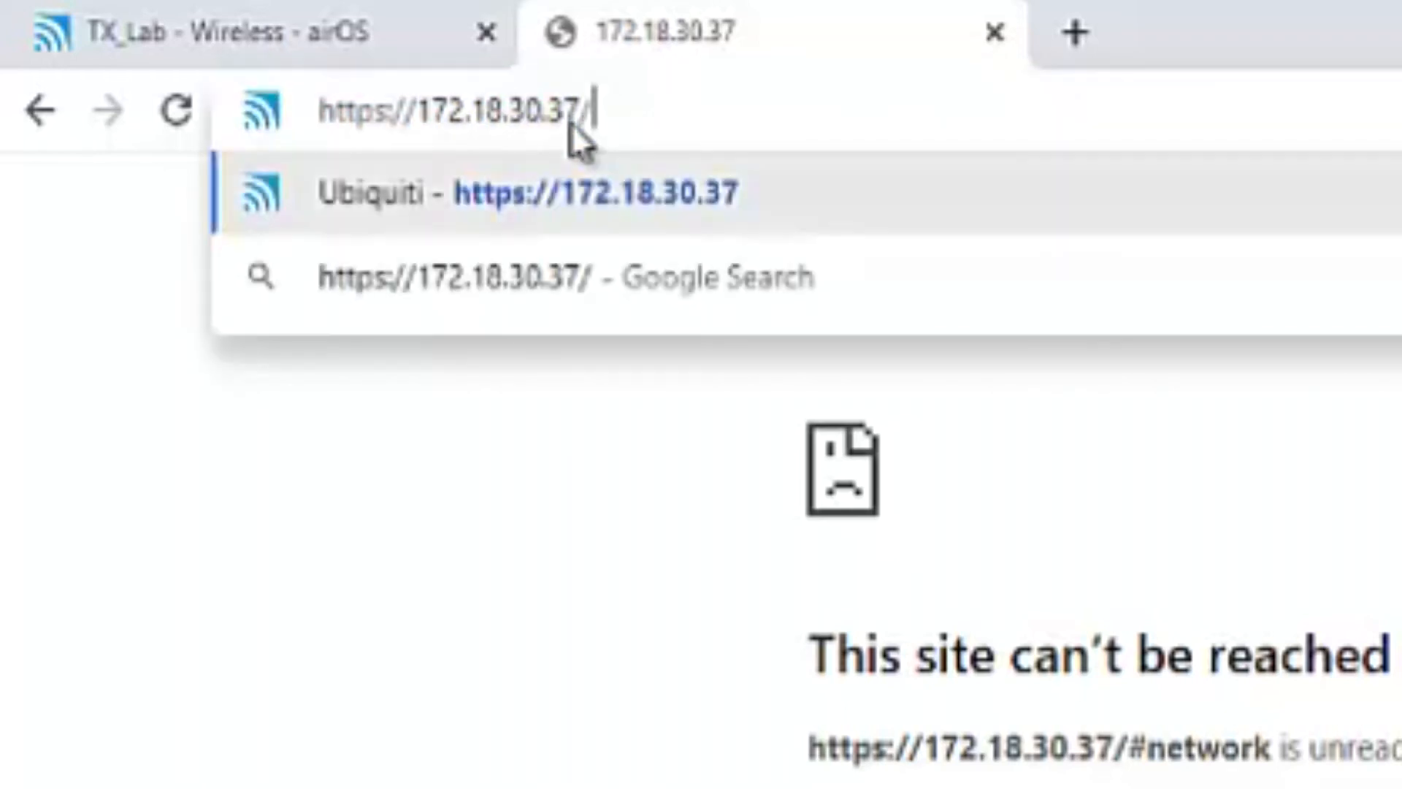
pyautogui.press('BackSpace')
pyautogui.press('Return')
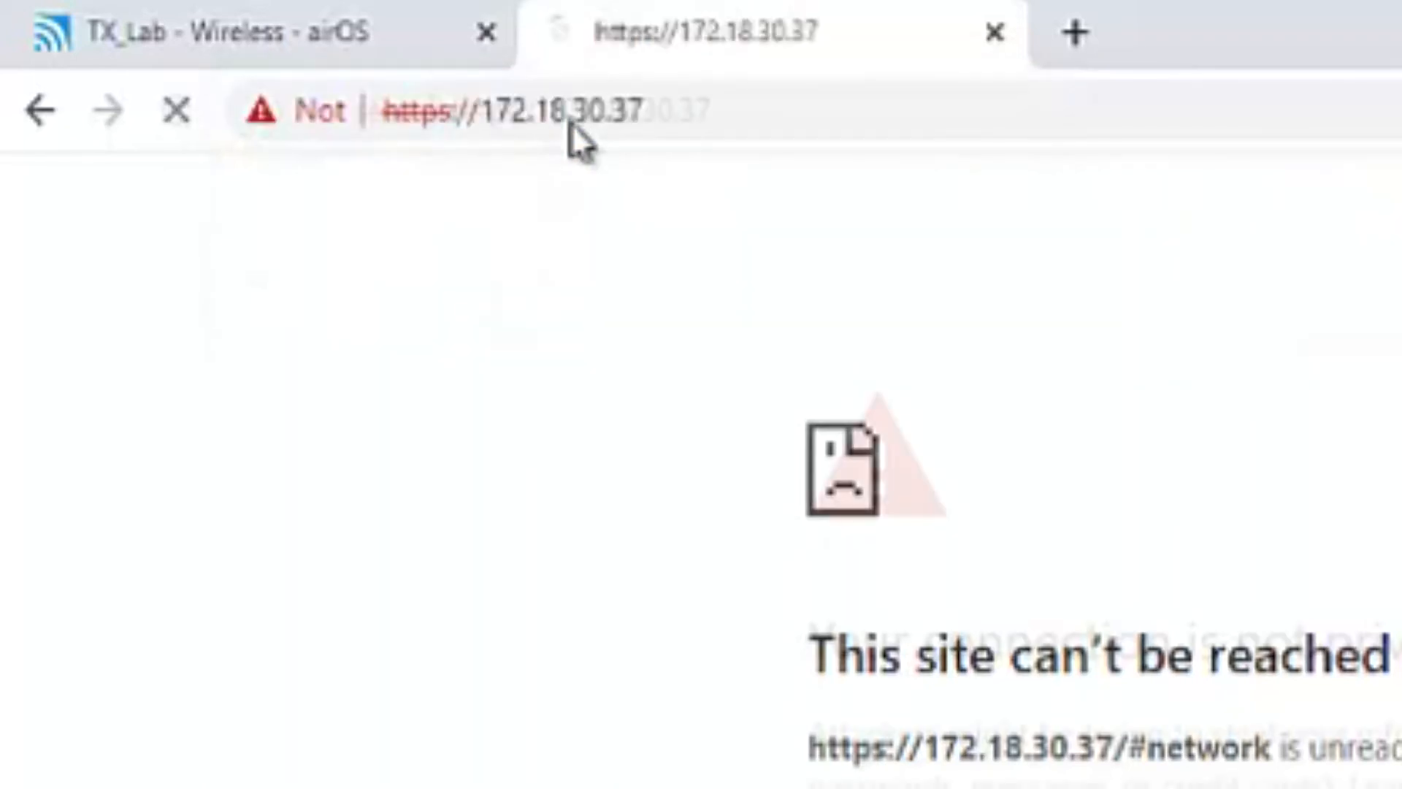
pyautogui.scroll(-2, 1095, 584)
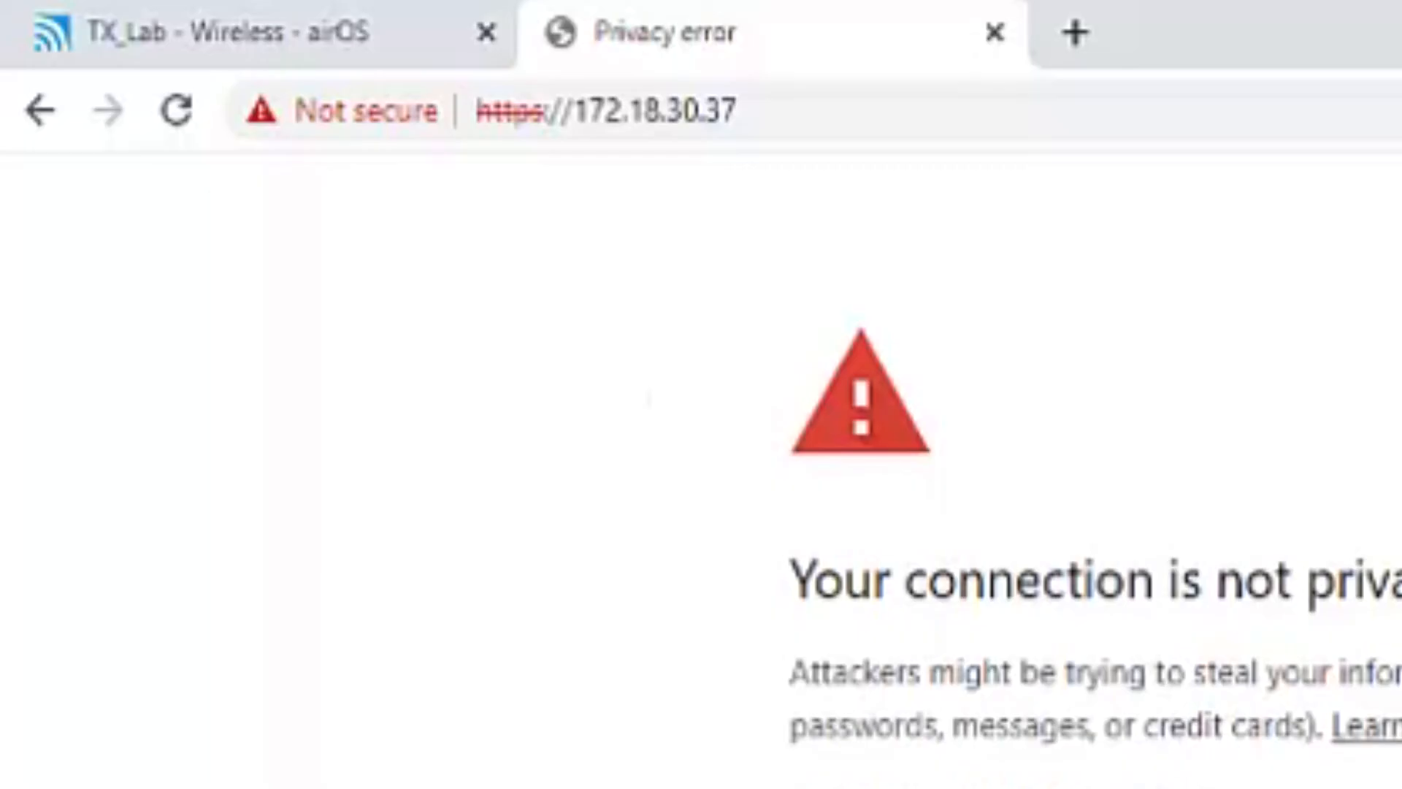
pyautogui.click(1140, 788)
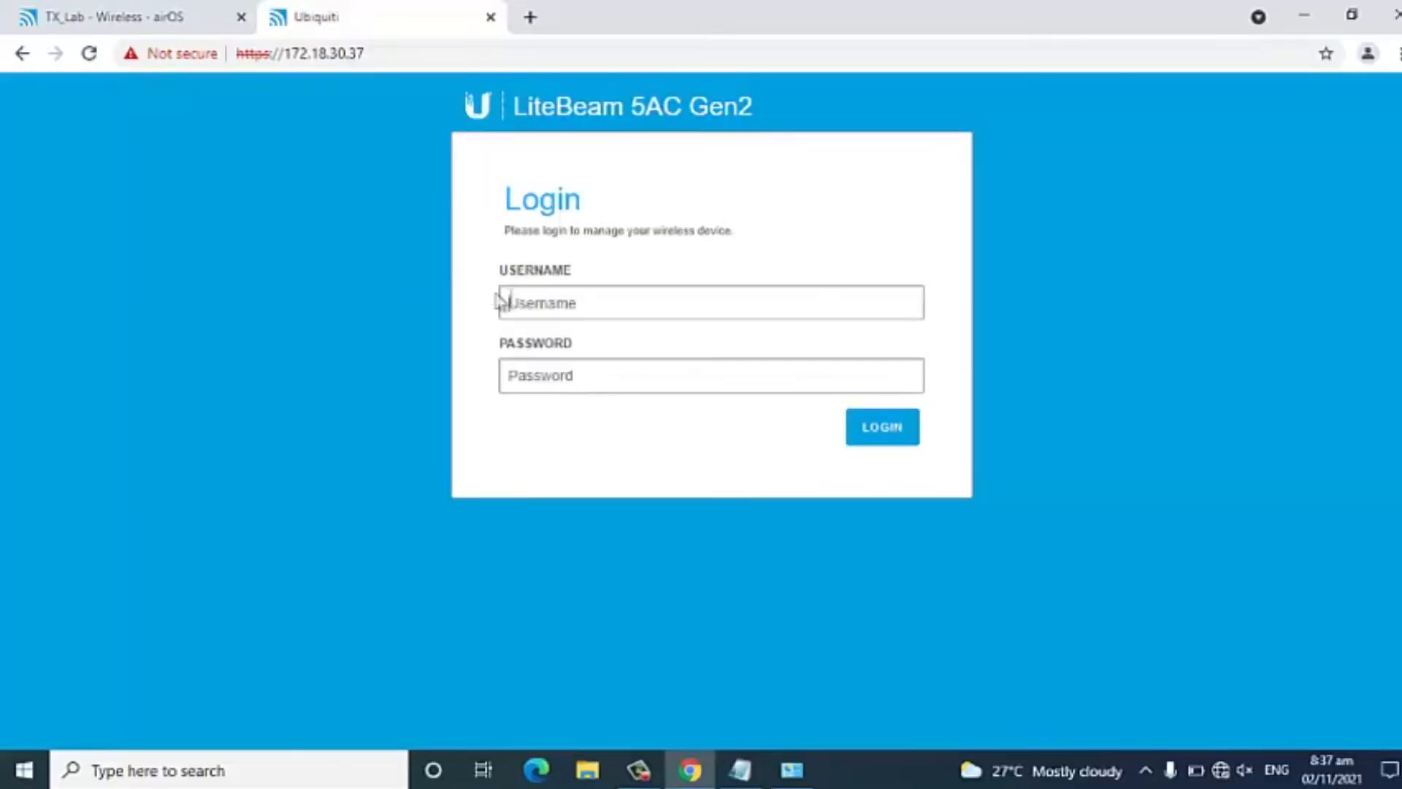
# Log in to the receiver with username admin and the account password.
pyautogui.click(538, 312)
pyautogui.click(558, 362)
pyautogui.click(549, 364)
pyautogui.write('*****')
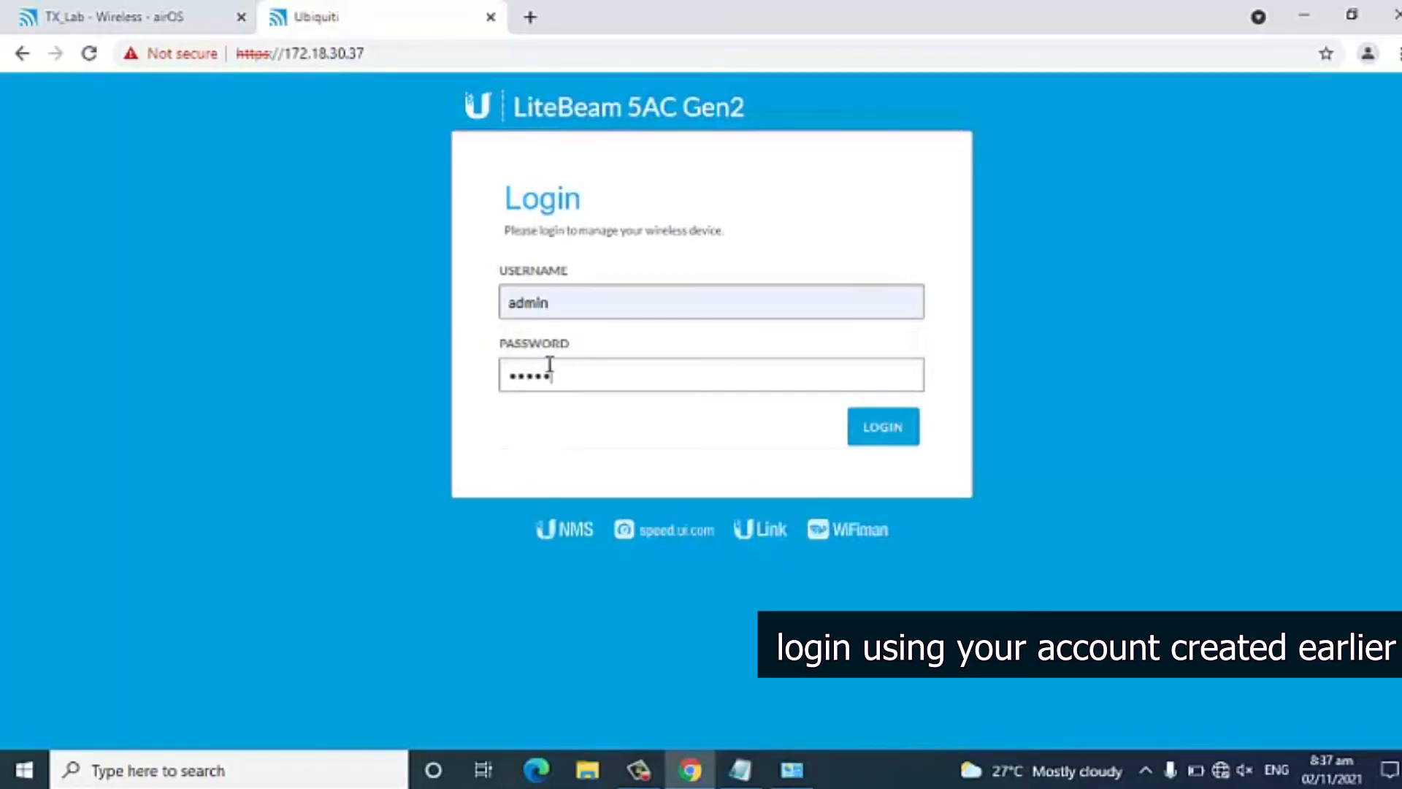
pyautogui.write('*****')
pyautogui.press('Return')
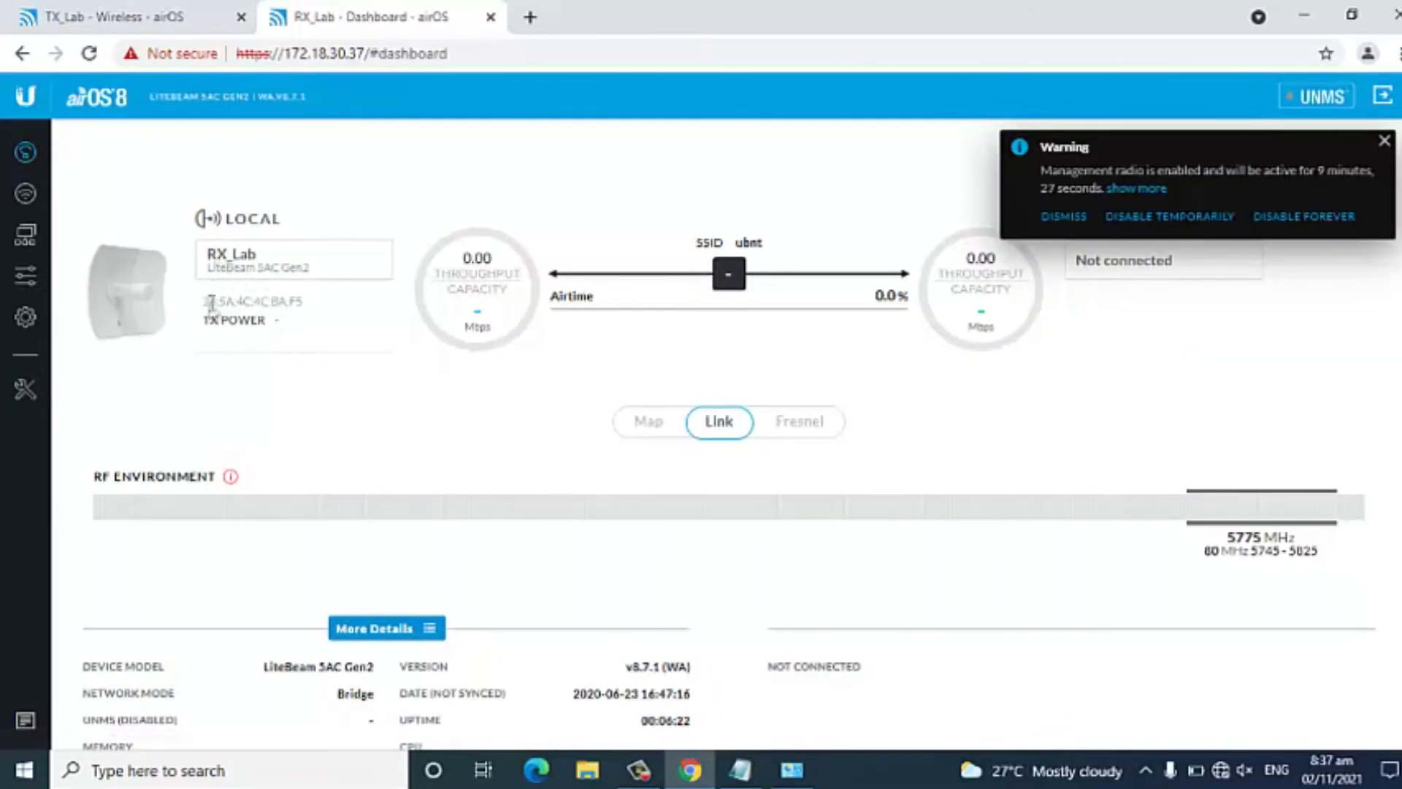
# Copy RX_Lab's MAC address from the dashboard into the Notepad file as "RX - 24:5A:4C:4C:BA:F5", save the file and minimize it.
pyautogui.moveTo(208, 301); pyautogui.dragTo(313, 312)
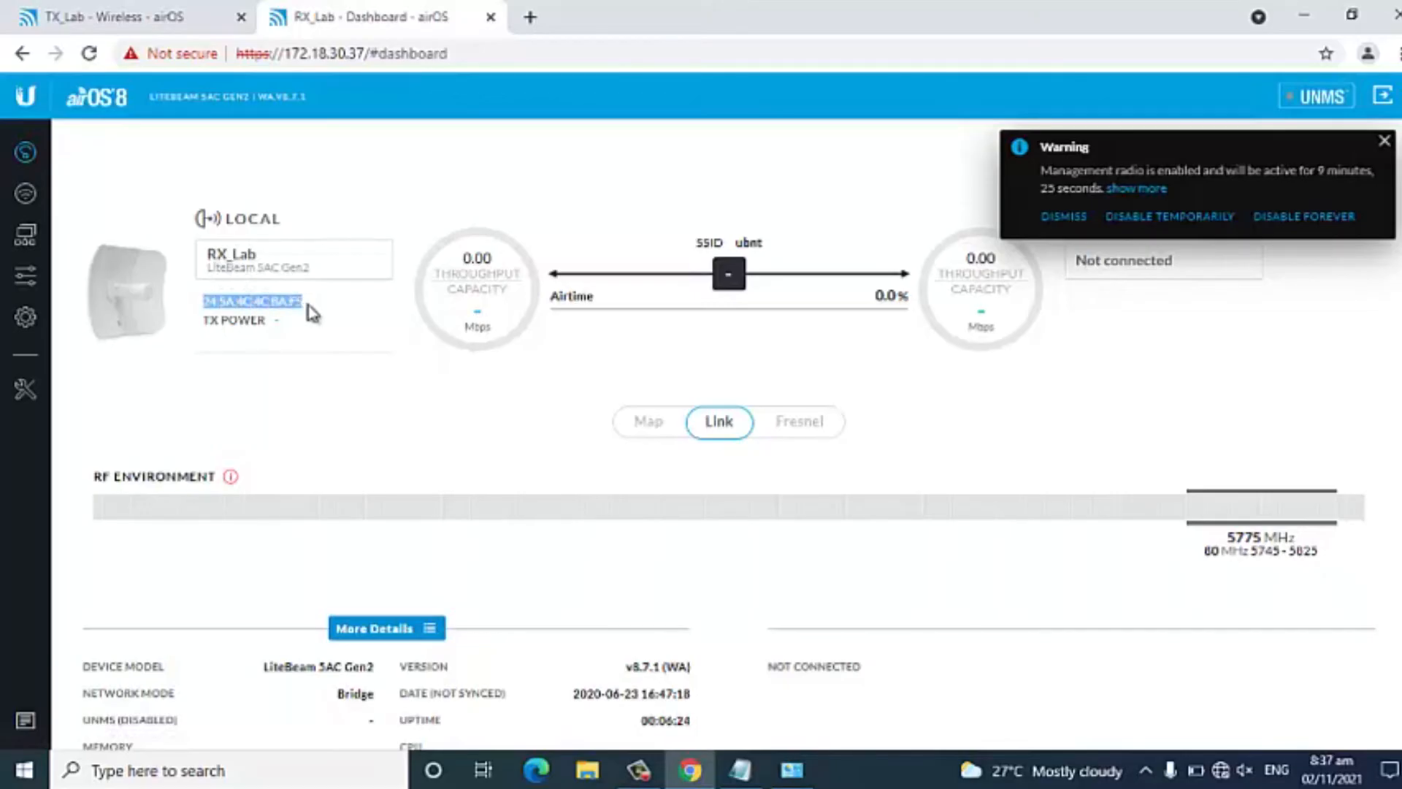
pyautogui.rightClick(293, 300)
pyautogui.click(314, 313)
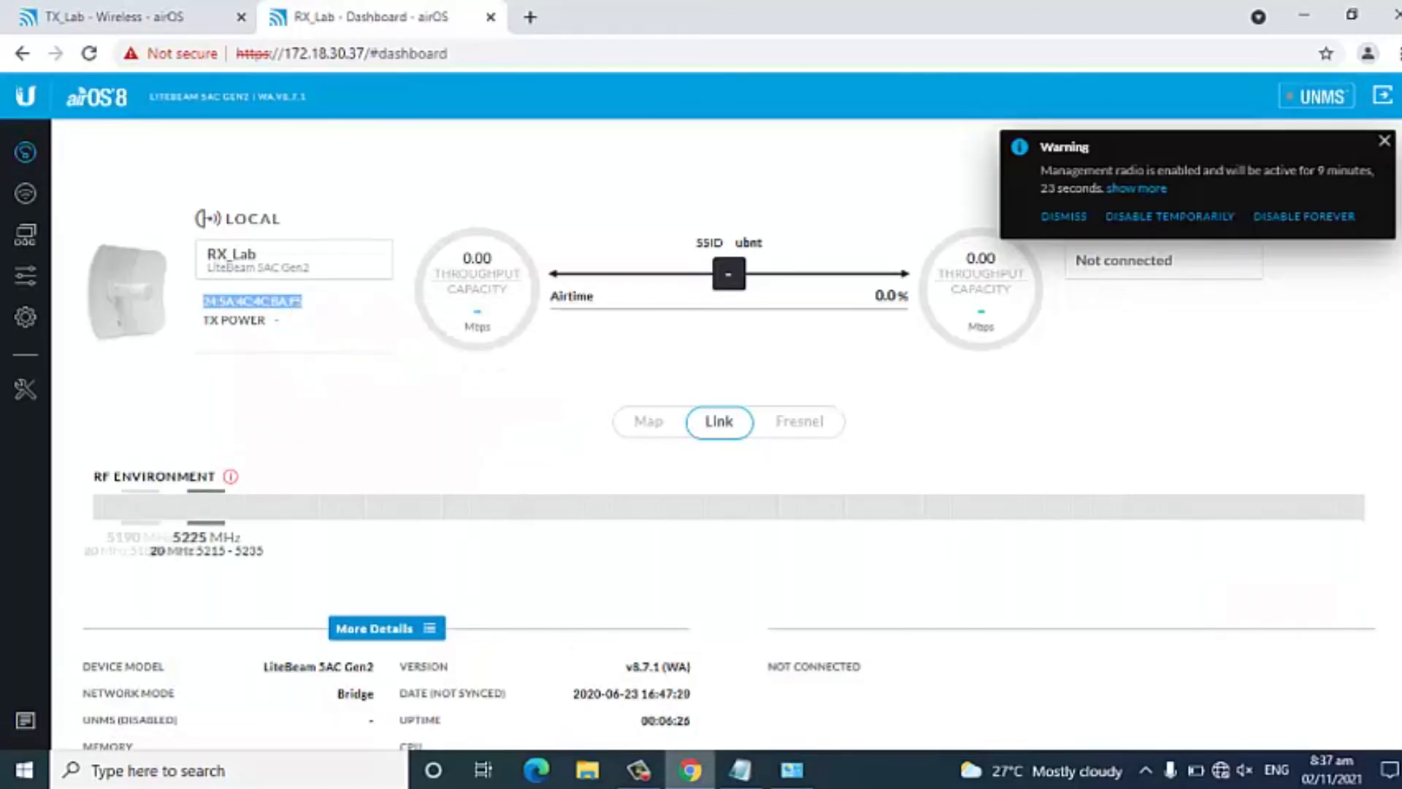
pyautogui.click(745, 772)
pyautogui.write('RX')
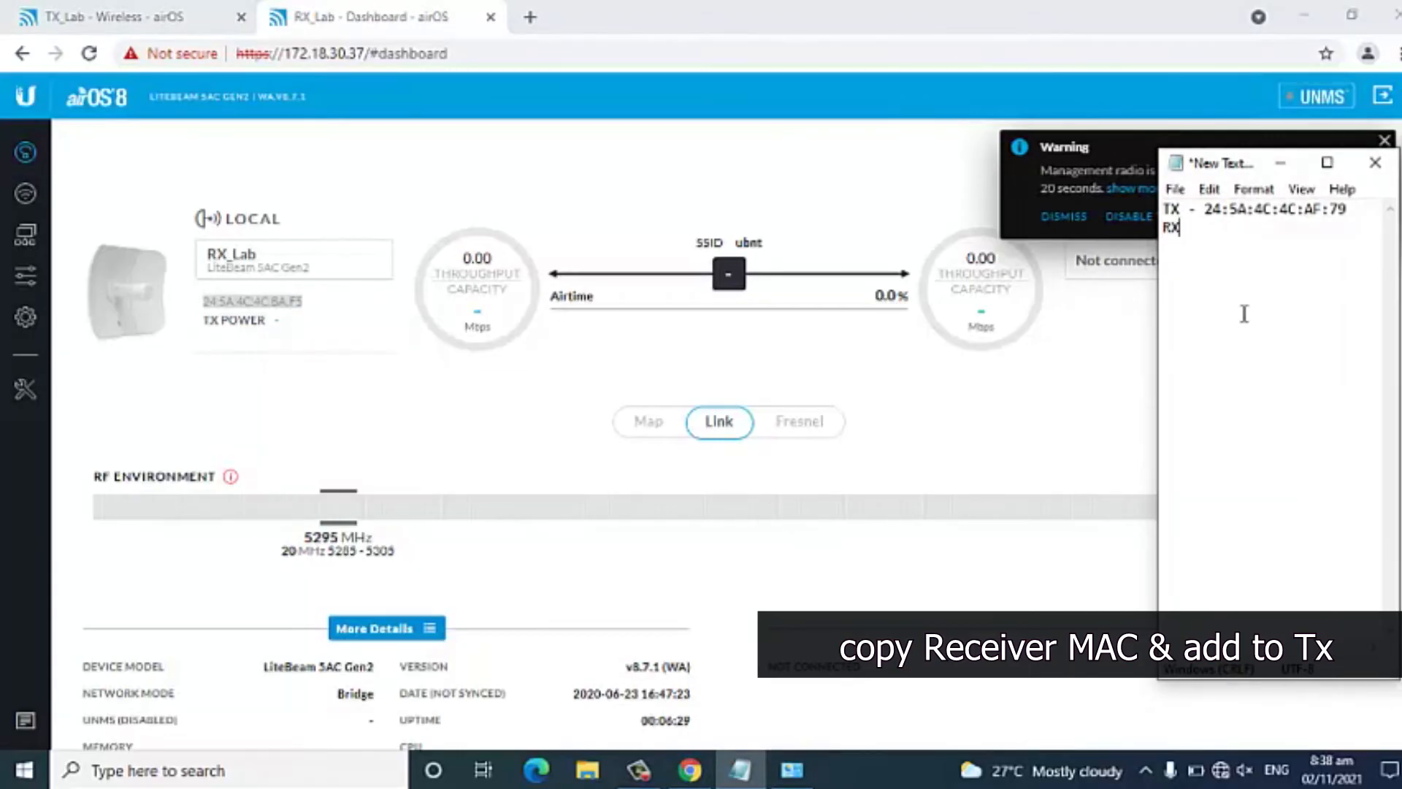
pyautogui.write(' -')
pyautogui.hotkey('ctrl', 'v')
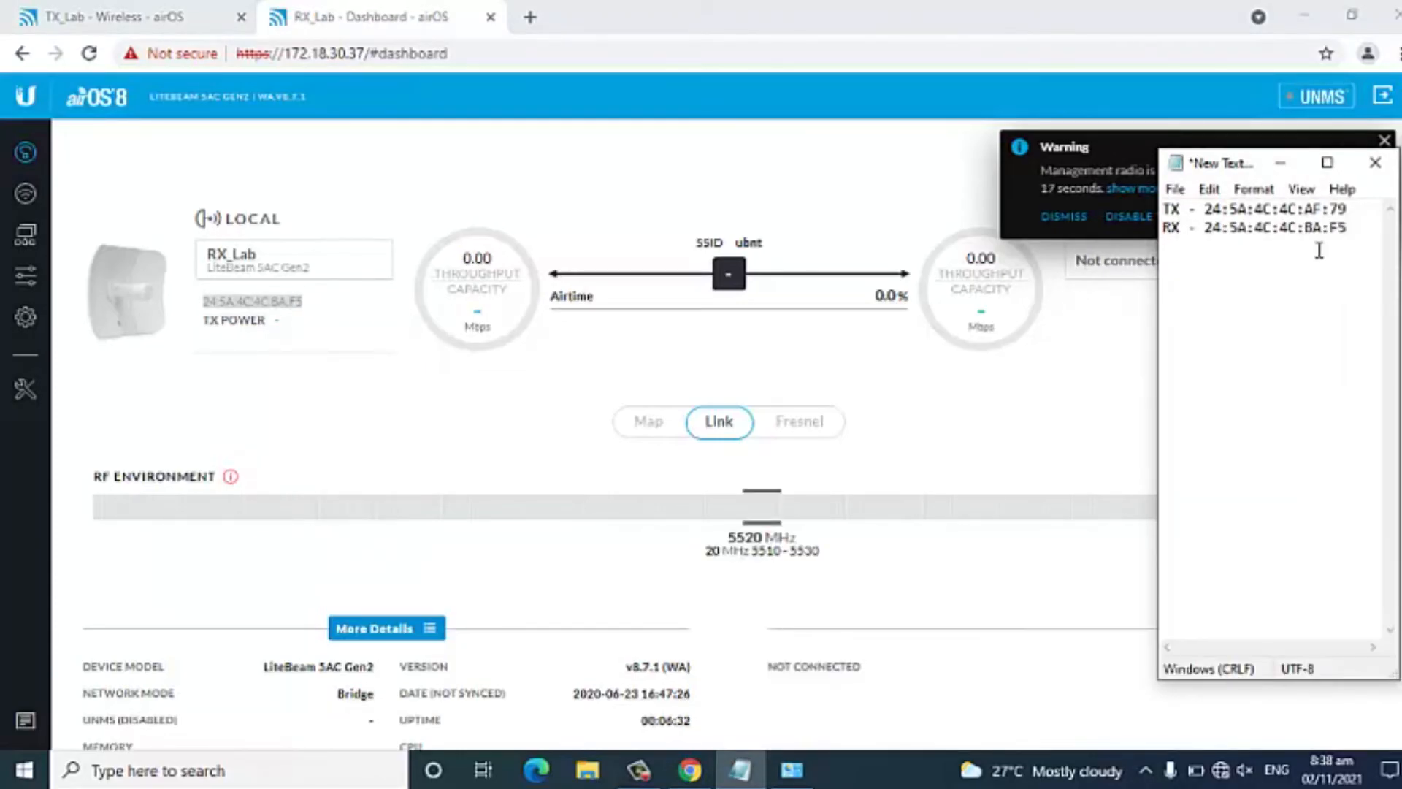
pyautogui.hotkey('ctrl', 's')
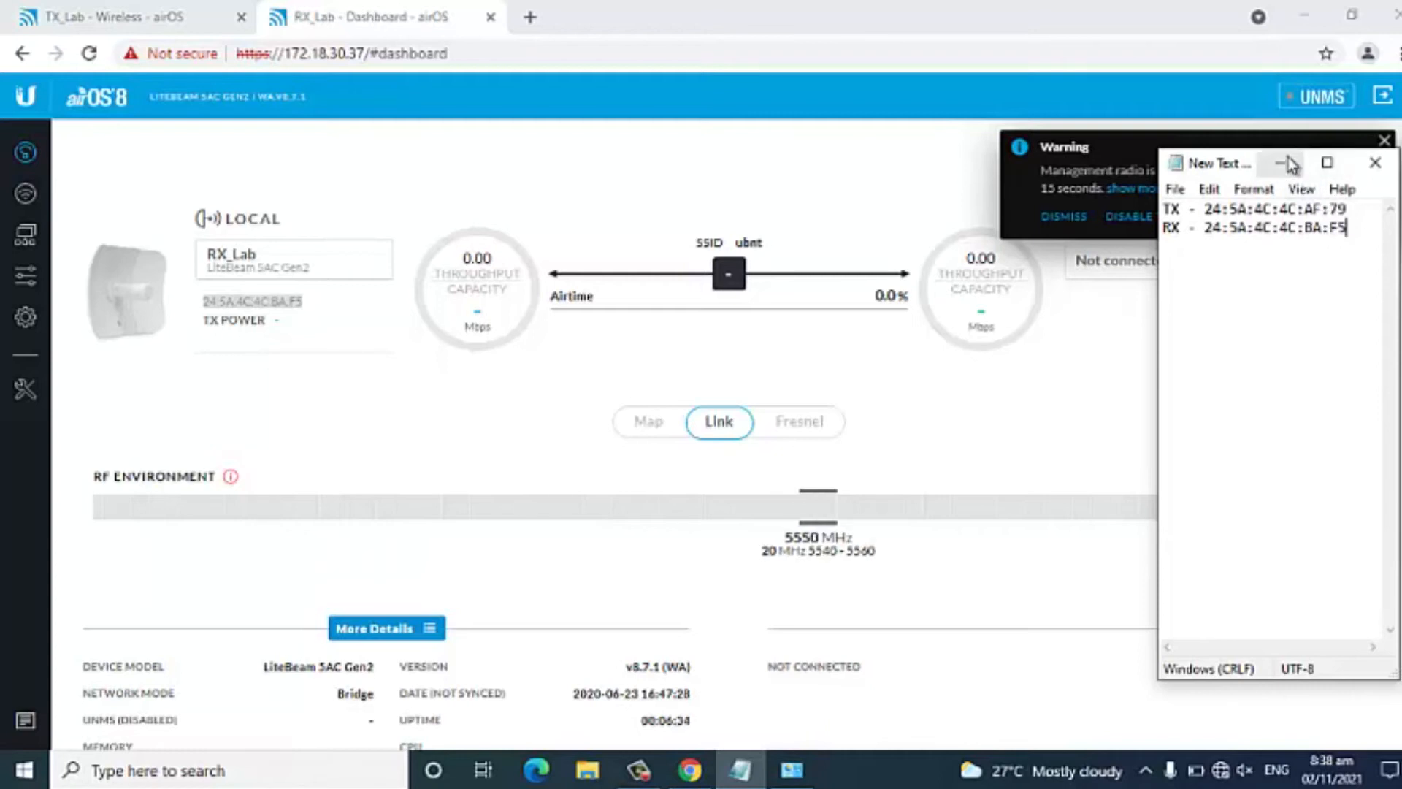
pyautogui.click(1288, 164)
# In RX_Lab's wireless settings, turn on PTP mode and set the SSID to wifi_lab.
pyautogui.click(27, 197)
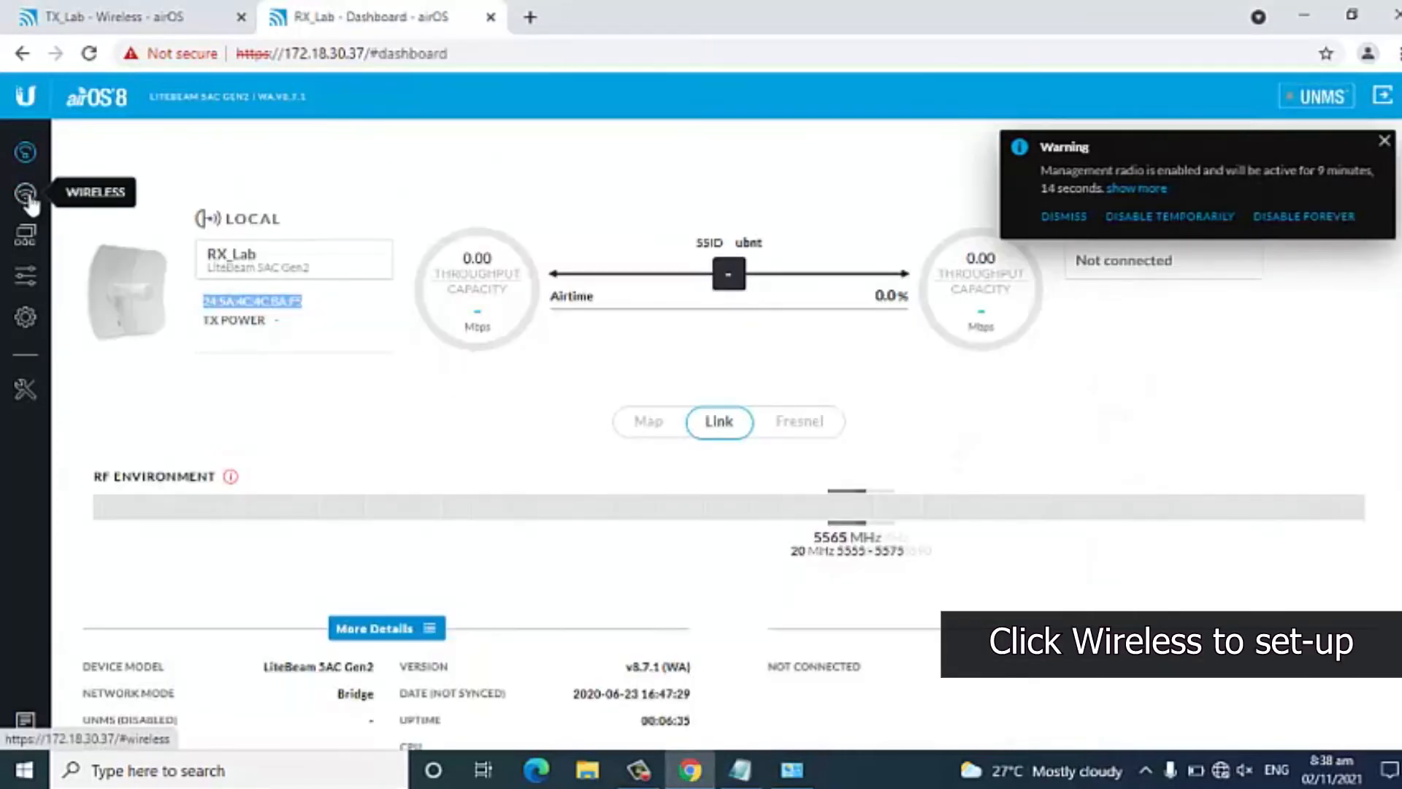
pyautogui.click(27, 197)
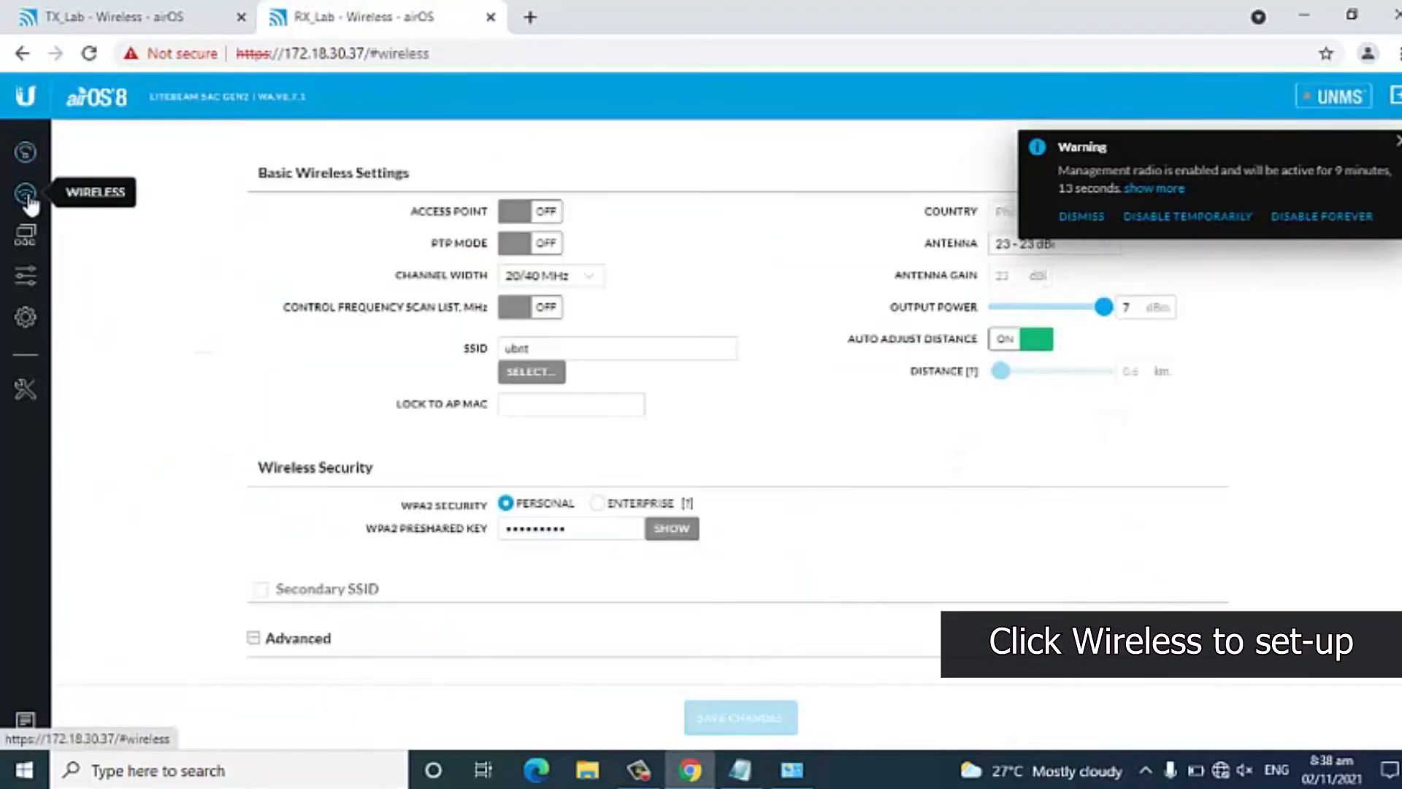
pyautogui.click(514, 245)
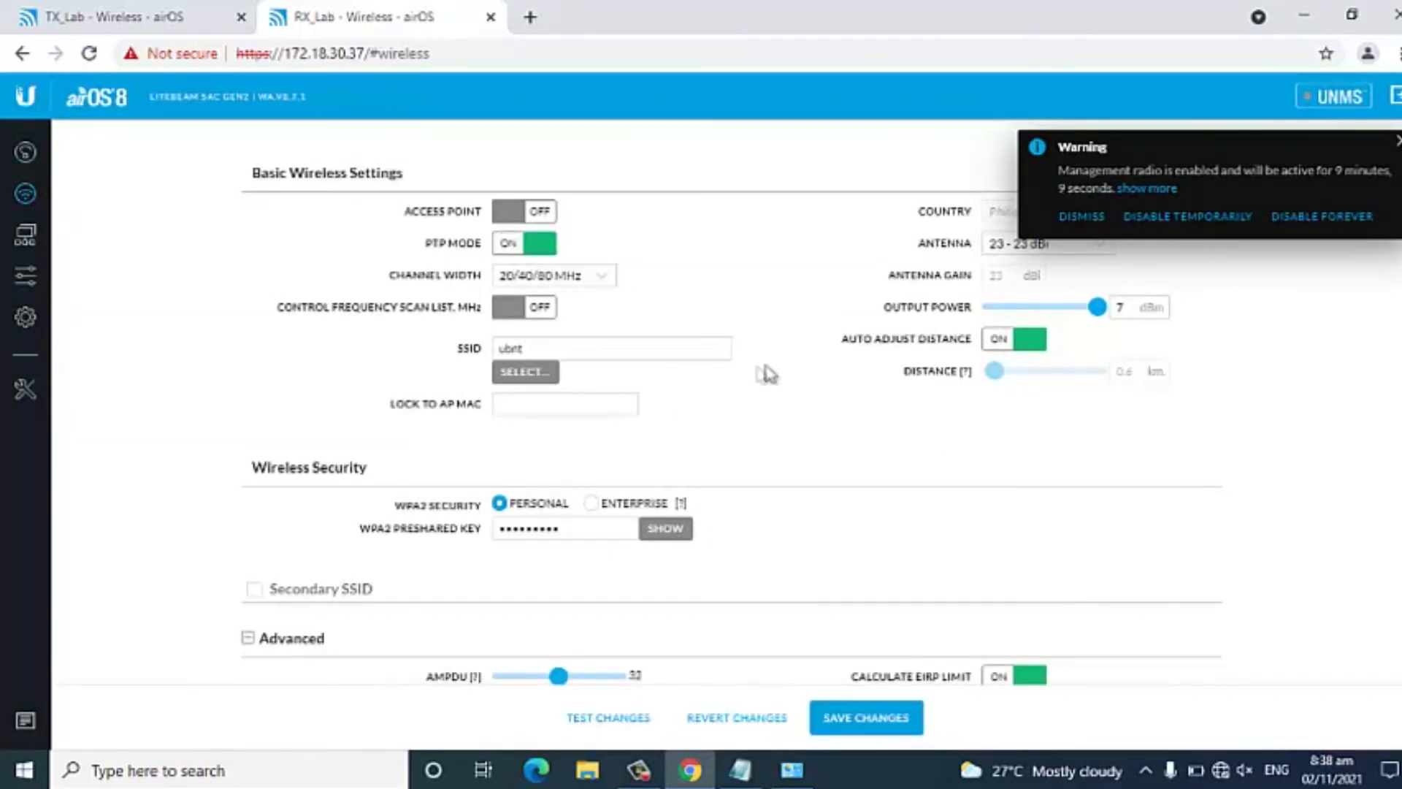
pyautogui.click(559, 347)
pyautogui.moveTo(559, 347); pyautogui.dragTo(420, 356)
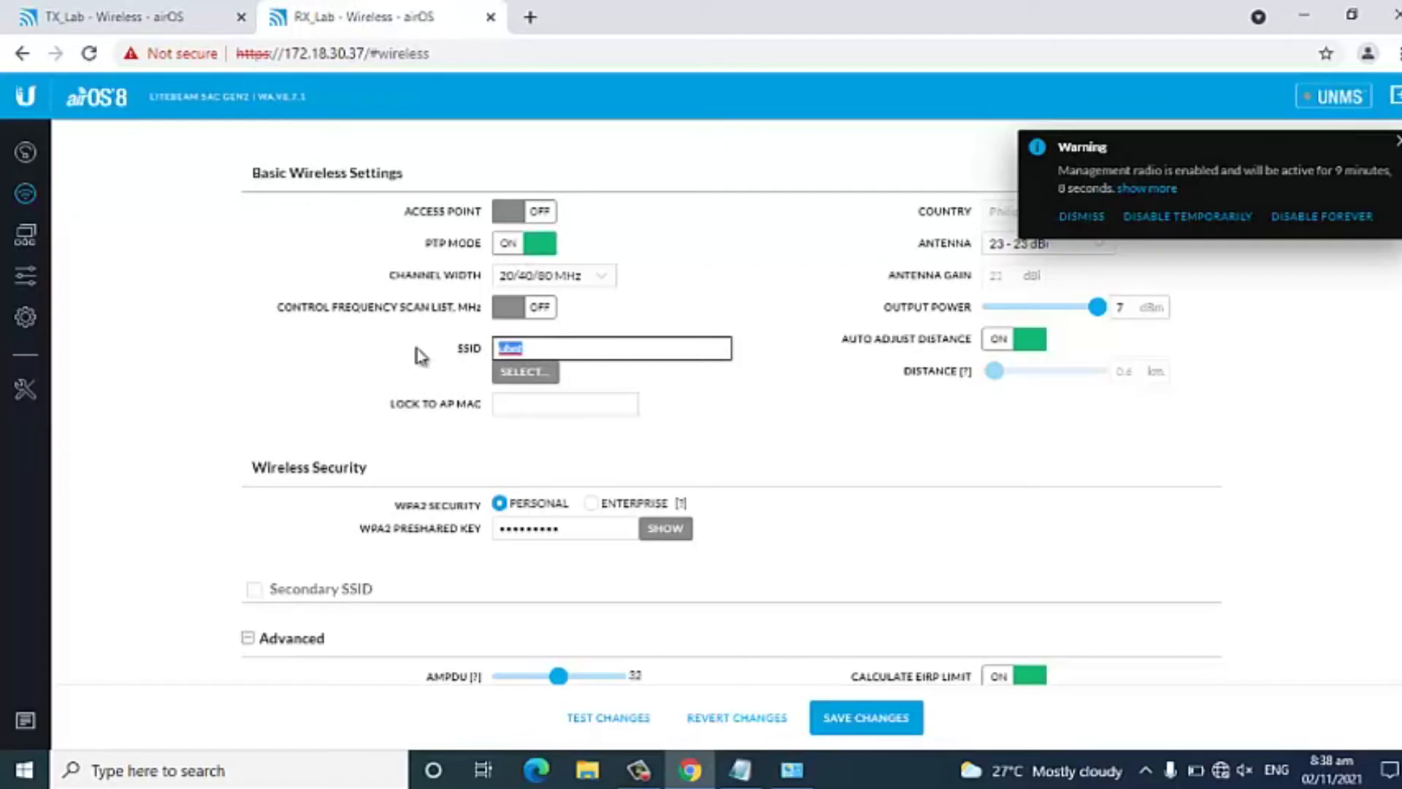
pyautogui.press('BackSpace')
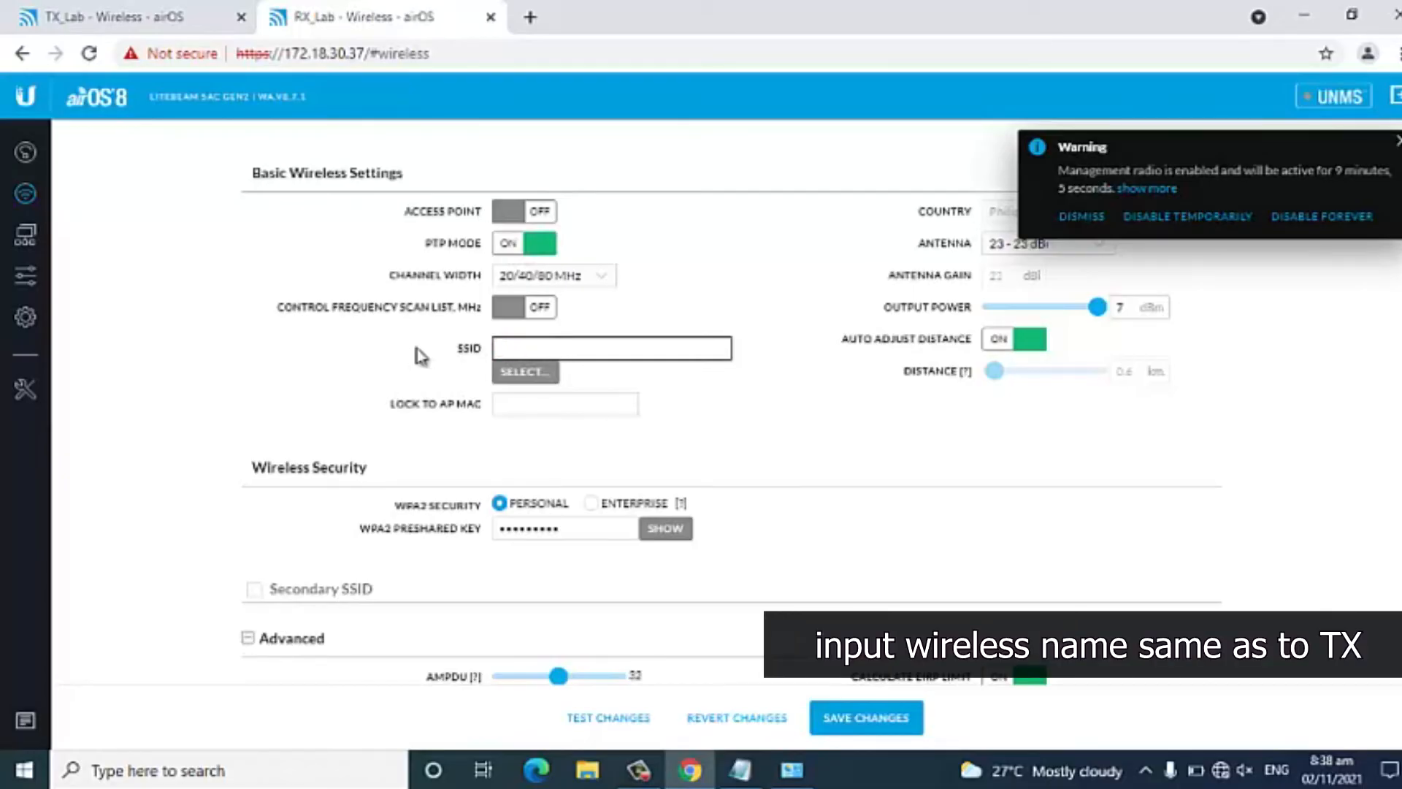
pyautogui.write('wifi_lab')
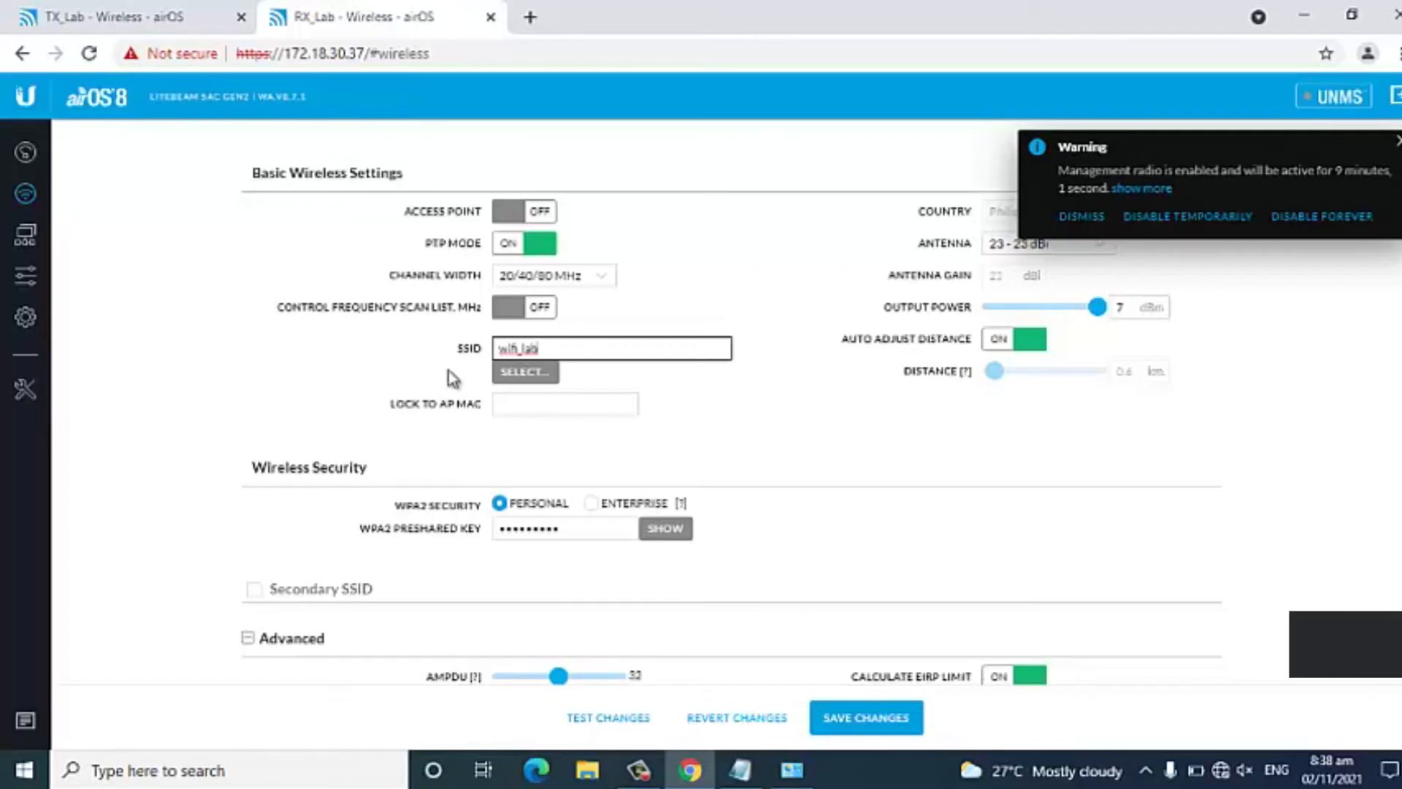
# Run a site survey from the SSID setting, choose TX_Lab's wifi_lab network and lock the receiver to that AP's MAC.
pyautogui.click(520, 374)
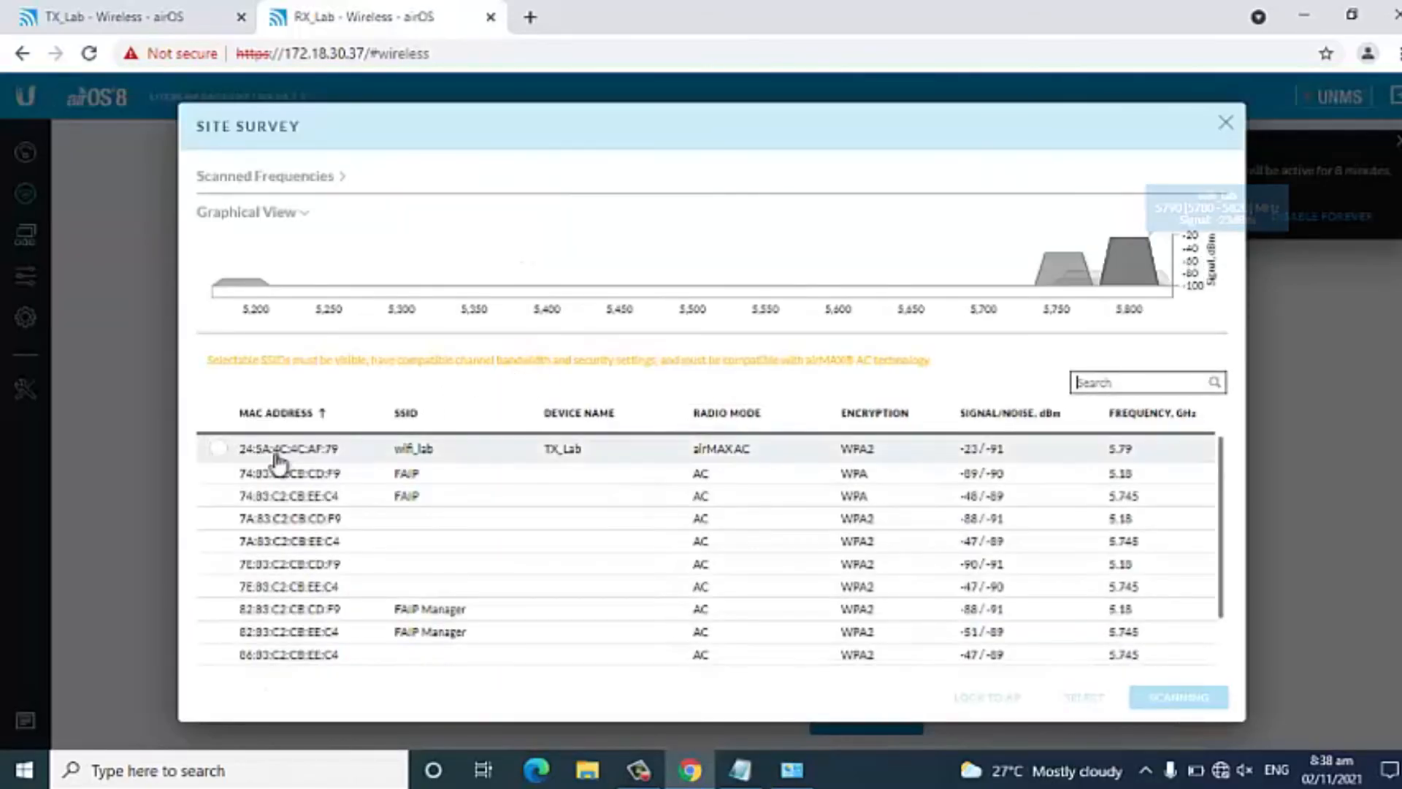
pyautogui.click(218, 448)
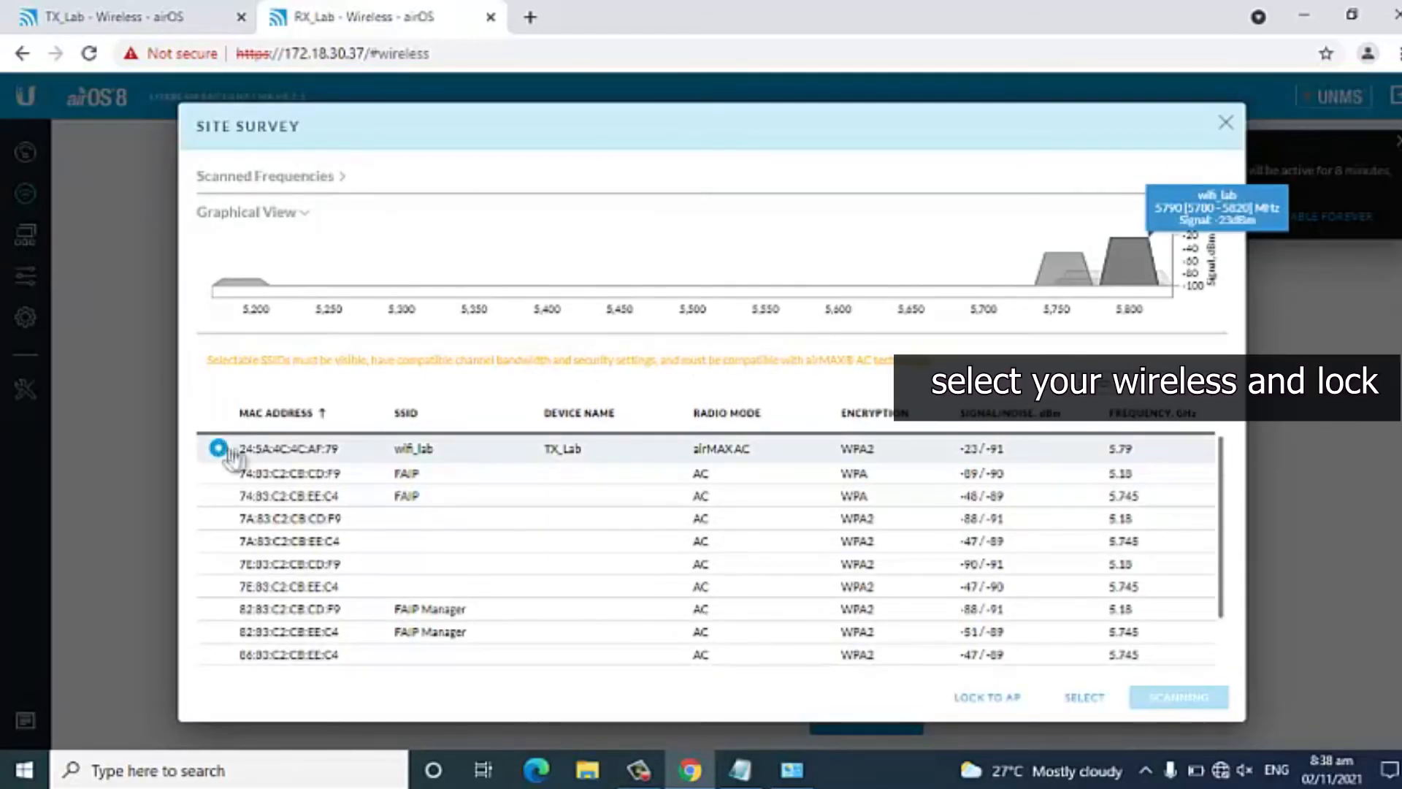
pyautogui.click(990, 699)
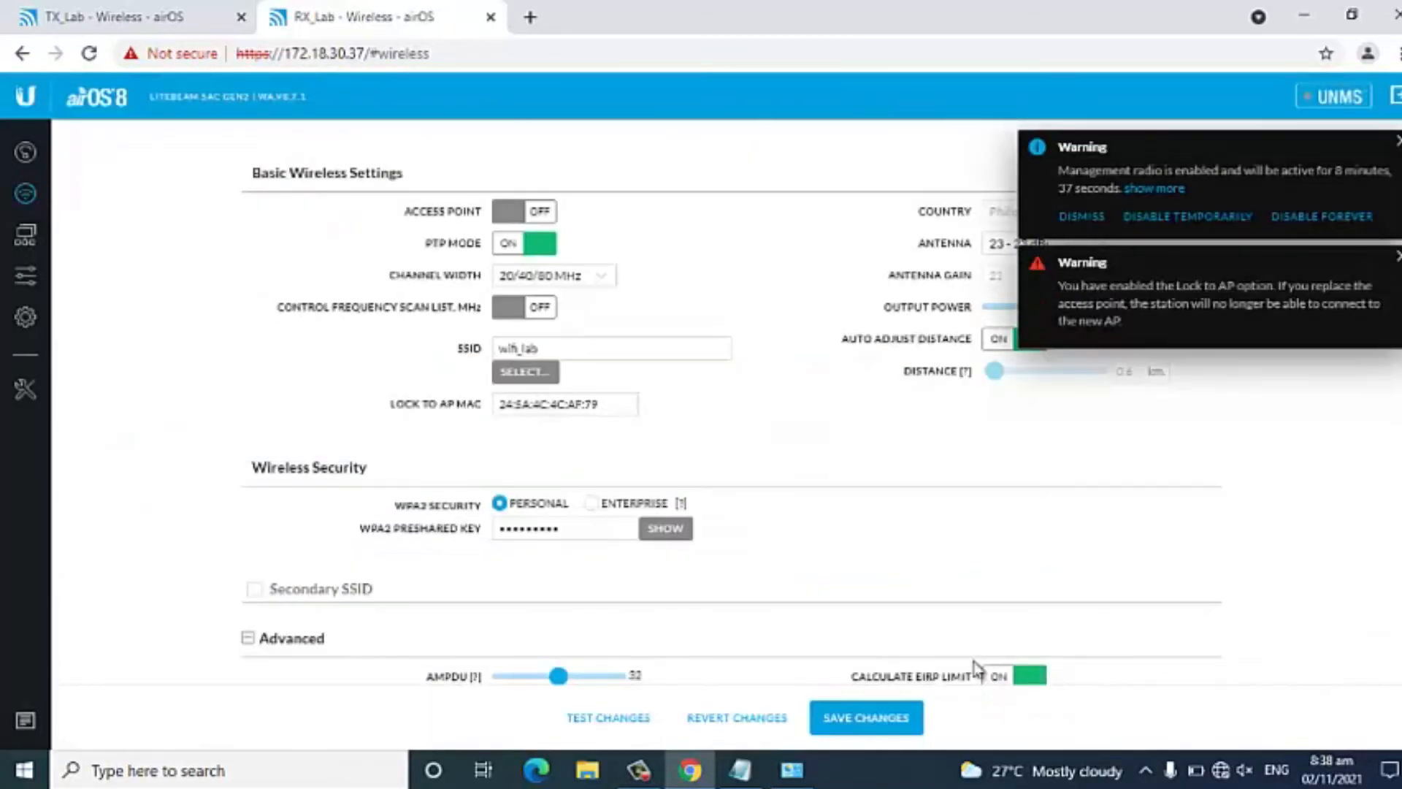
pyautogui.click(617, 405)
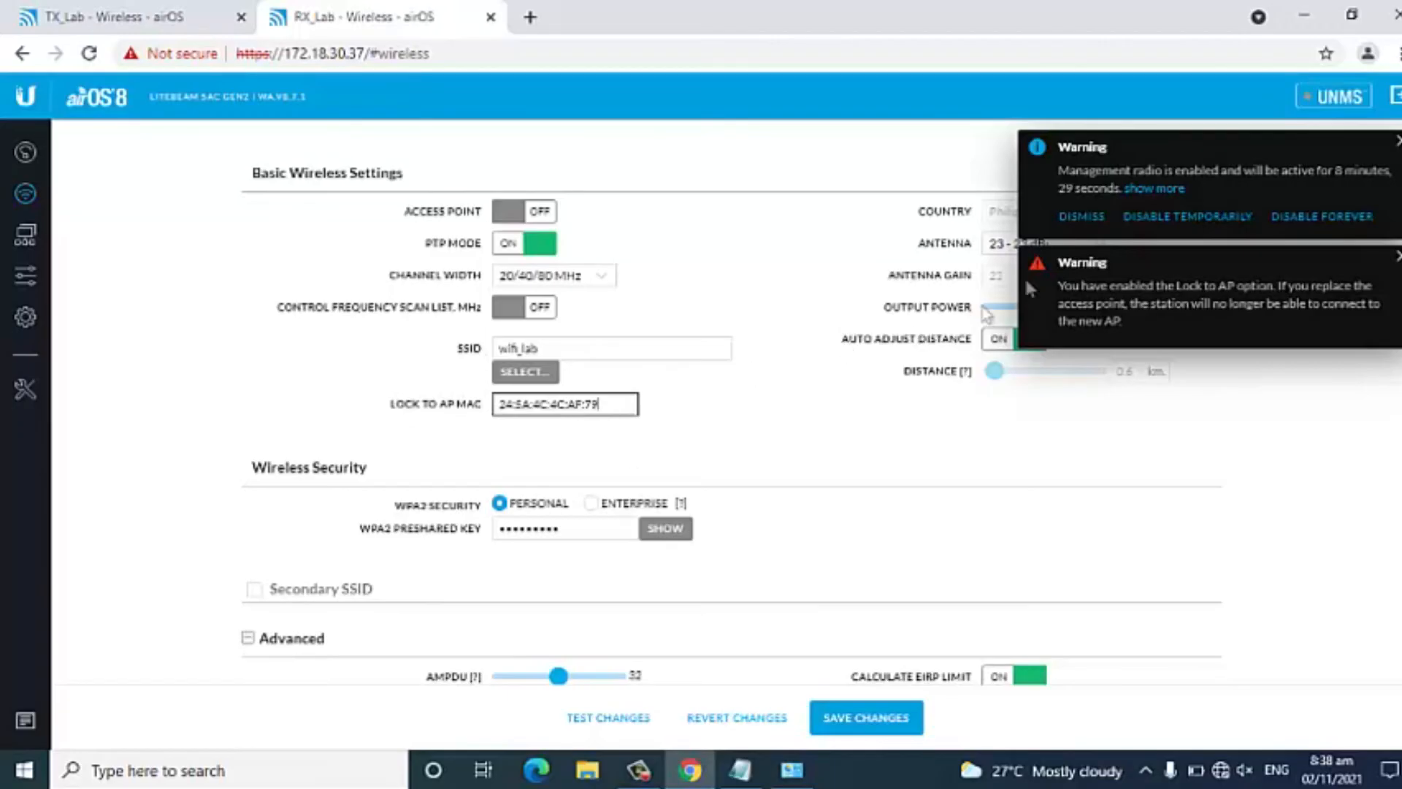
# Replace the receiver's WPA2 preshared key with the link's wireless password and set the antenna to Feed only - 6 dBi.
pyautogui.click(528, 526)
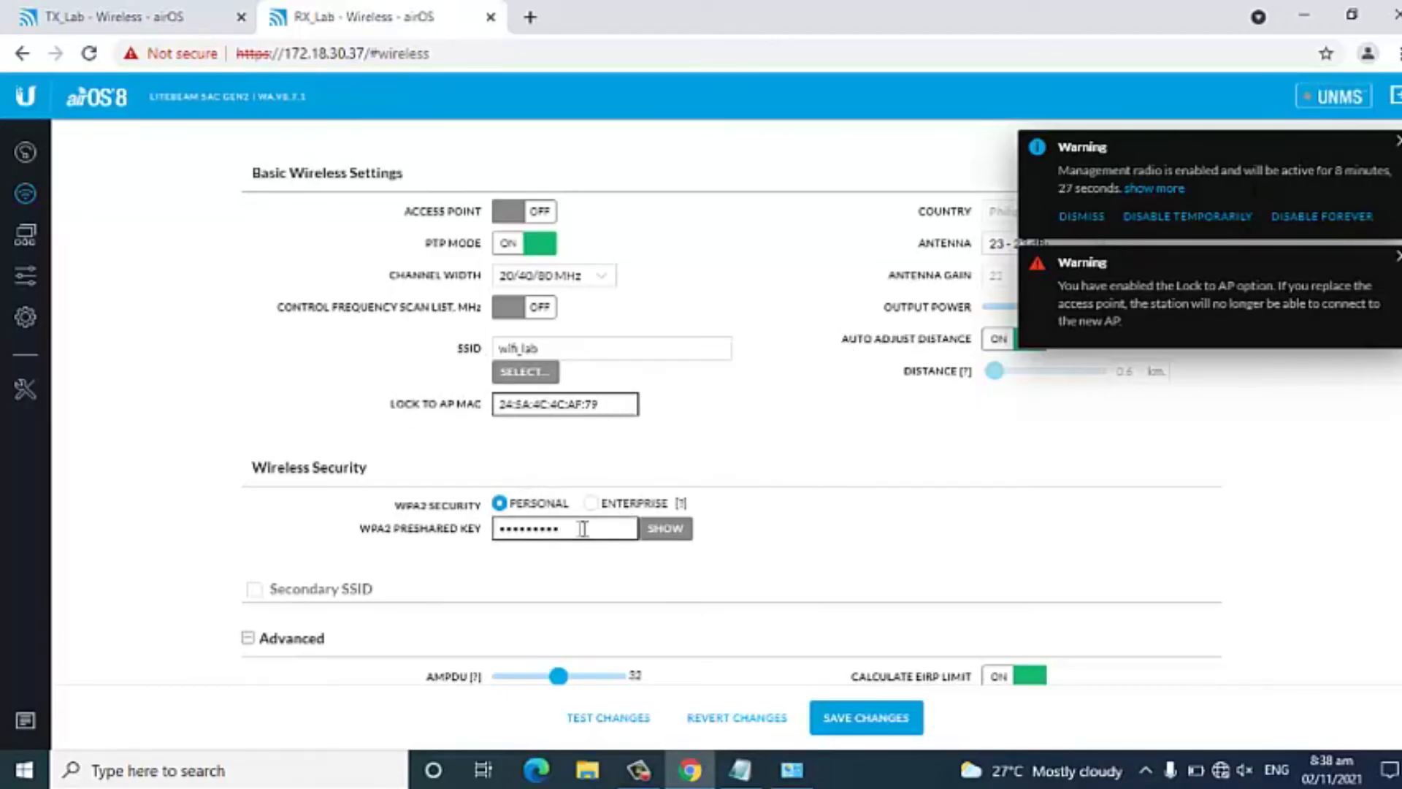
pyautogui.press('BackSpace')
pyautogui.press('BackSpace')
pyautogui.press('BackSpace')
pyautogui.press('BackSpace')
pyautogui.press('BackSpace')
pyautogui.press('BackSpace')
pyautogui.press('BackSpace')
pyautogui.press('BackSpace')
pyautogui.press('BackSpace')
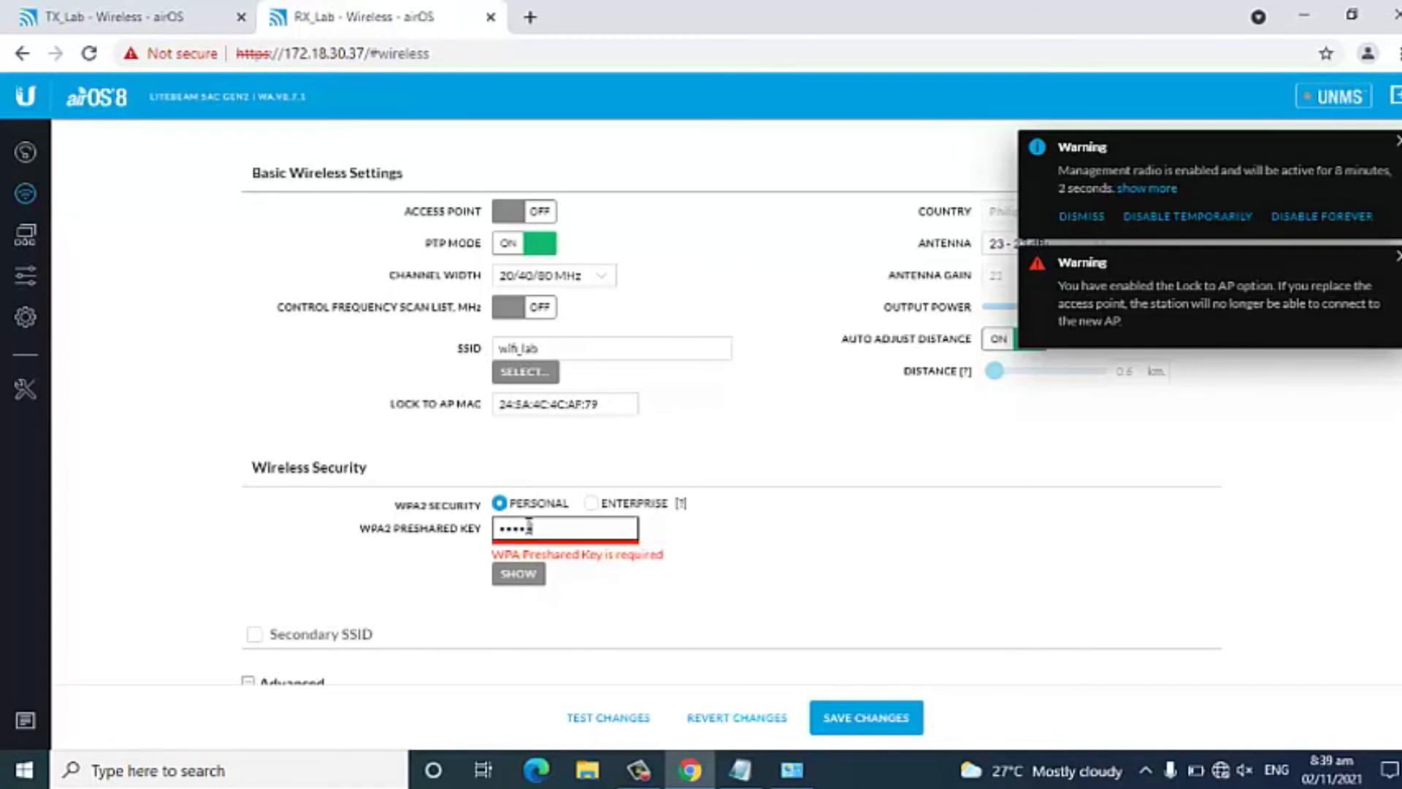
pyautogui.write('•••')
pyautogui.click(794, 523)
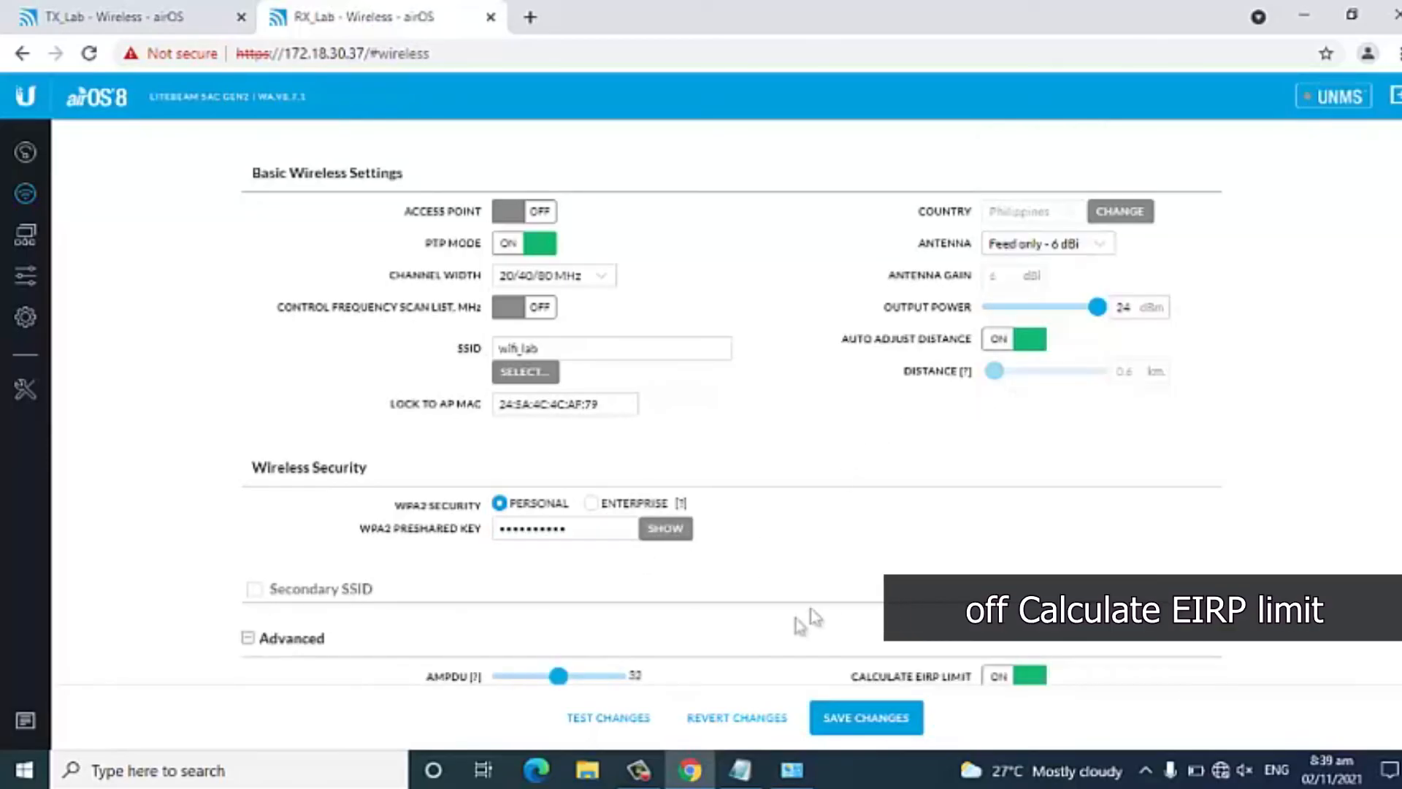
# Turn off Calculate EIRP Limit in the receiver's advanced wireless settings and save the changes.
pyautogui.scroll(-2, 840, 468)
pyautogui.click(1025, 553)
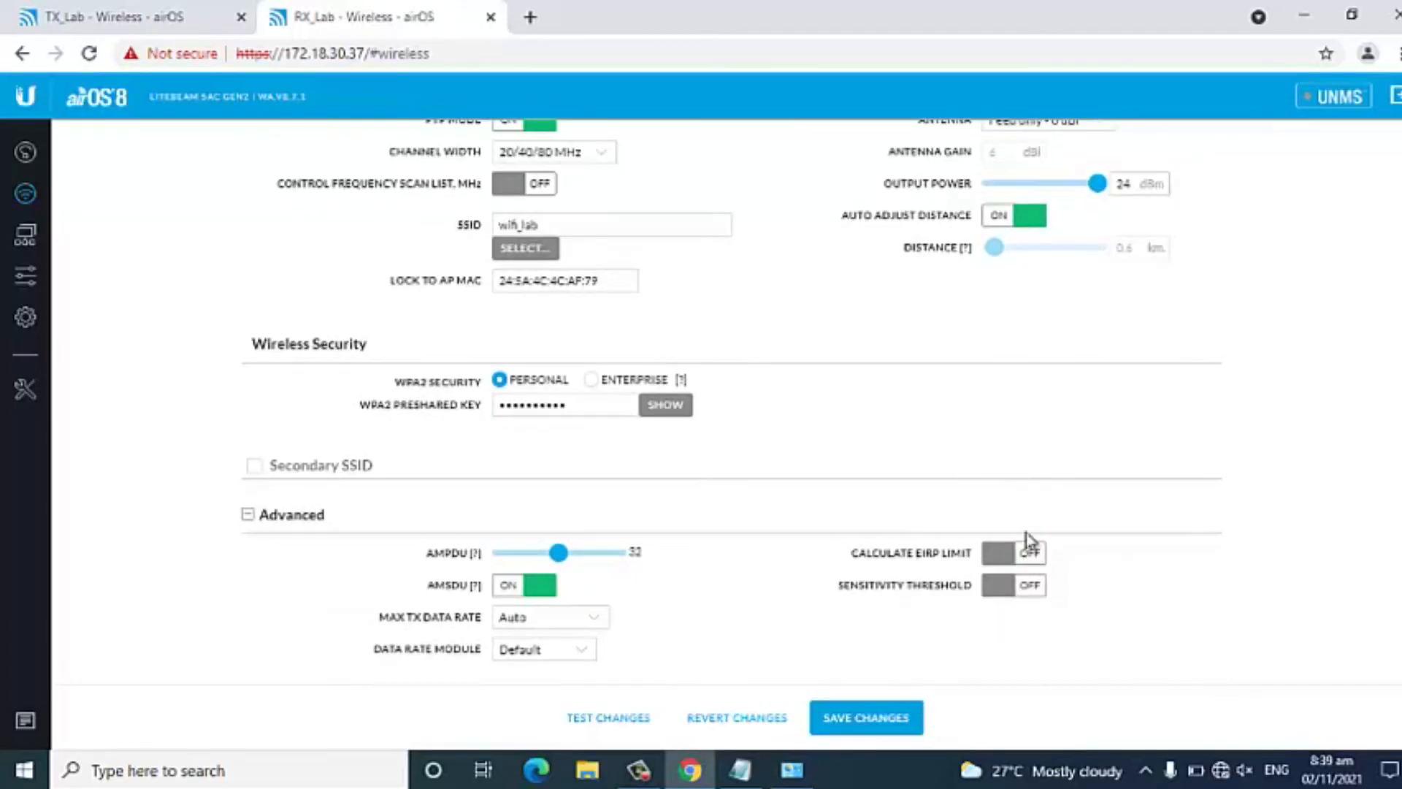
pyautogui.scroll(2, 950, 413)
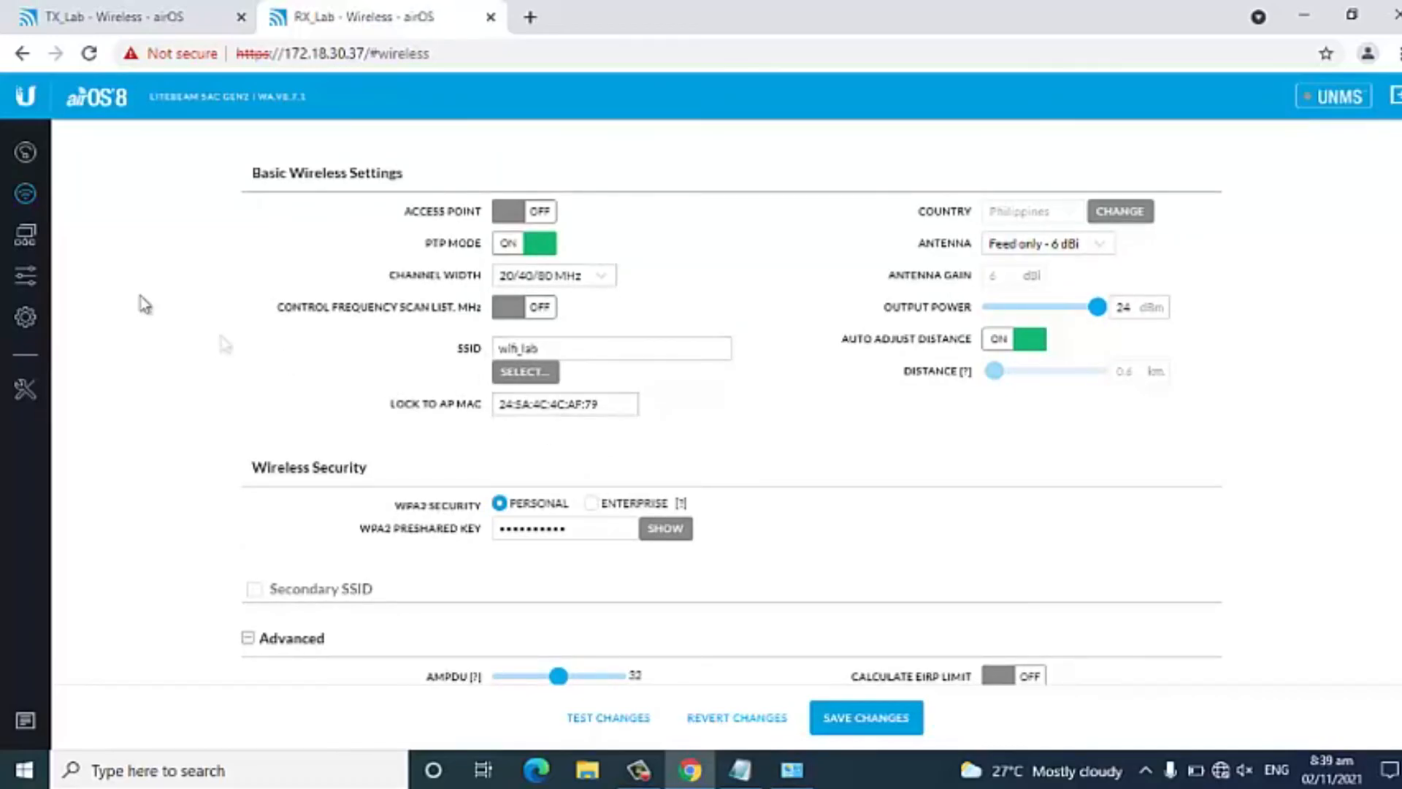
pyautogui.click(882, 726)
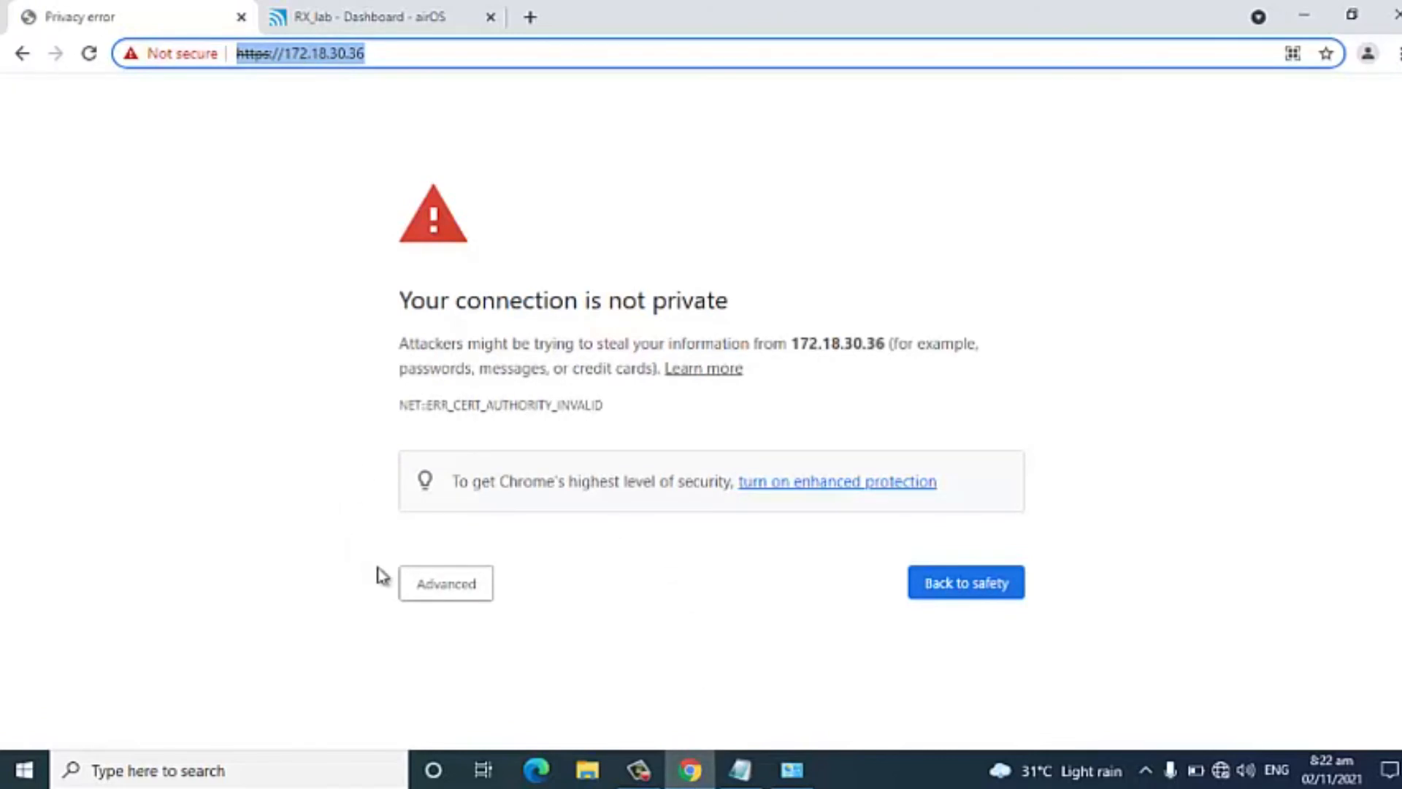
# Proceed past the certificate warning for 172.18.30.36 and log in to the transmitter with username admin and the account password.
pyautogui.click(443, 595)
pyautogui.scroll(-1, 511, 635)
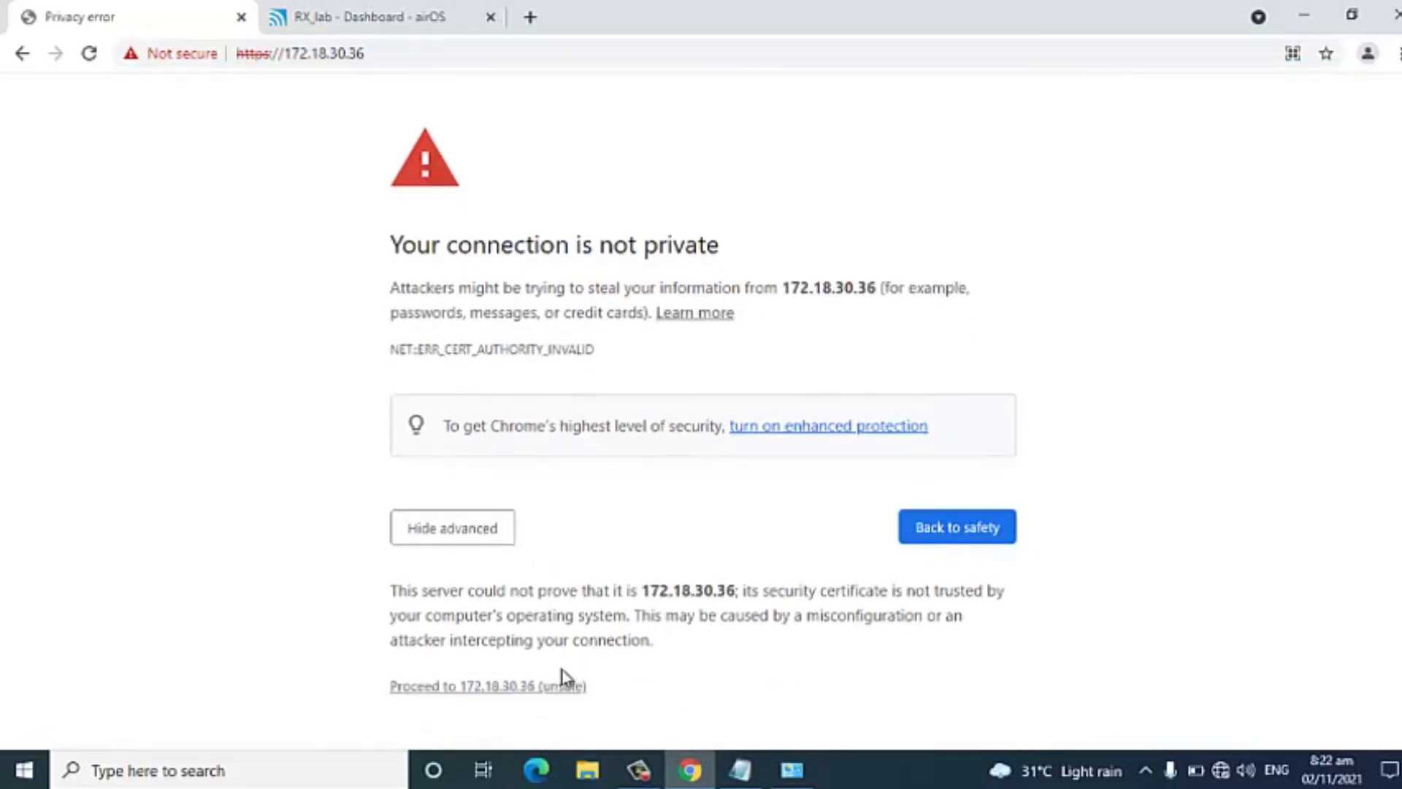
pyautogui.click(559, 695)
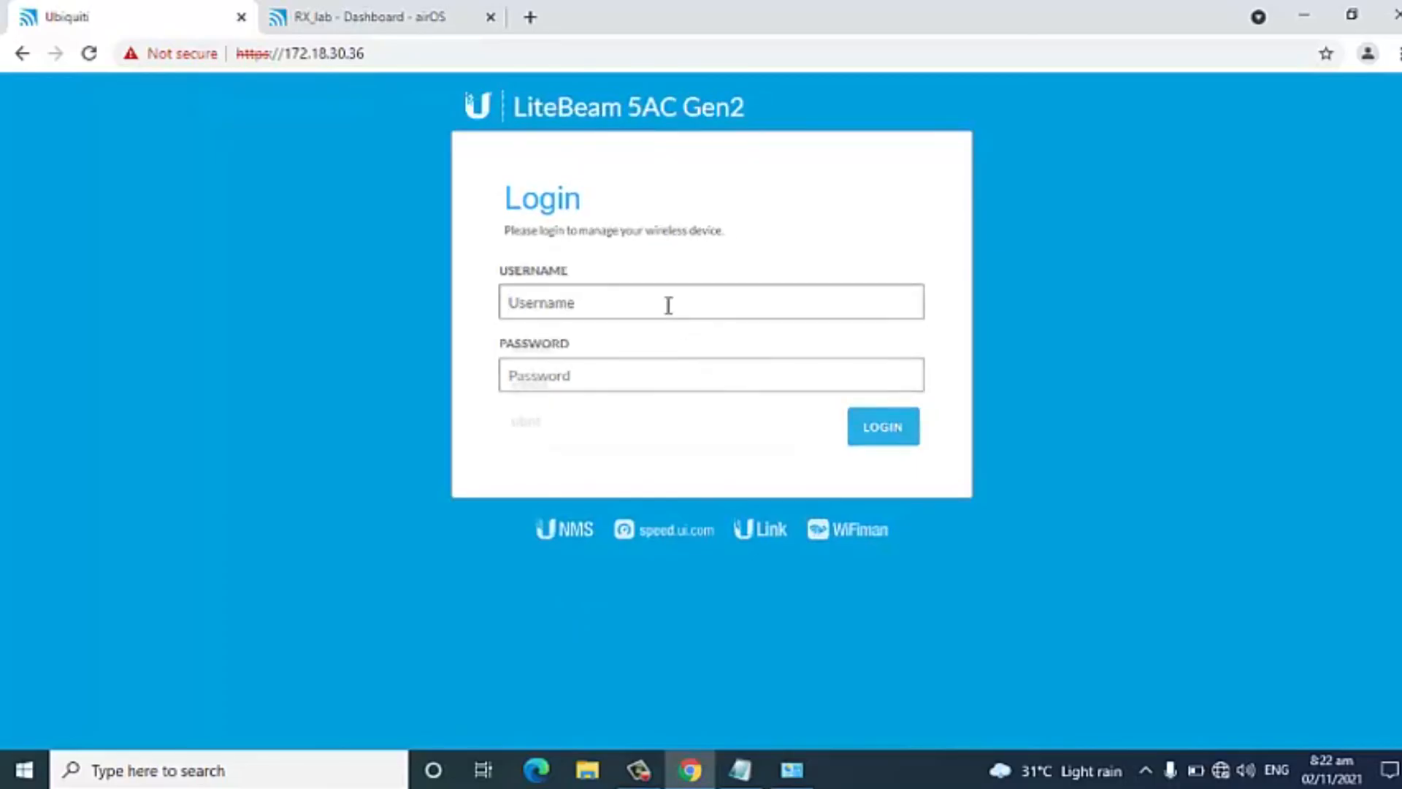
pyautogui.click(668, 303)
pyautogui.write('admin')
pyautogui.press('Tab')
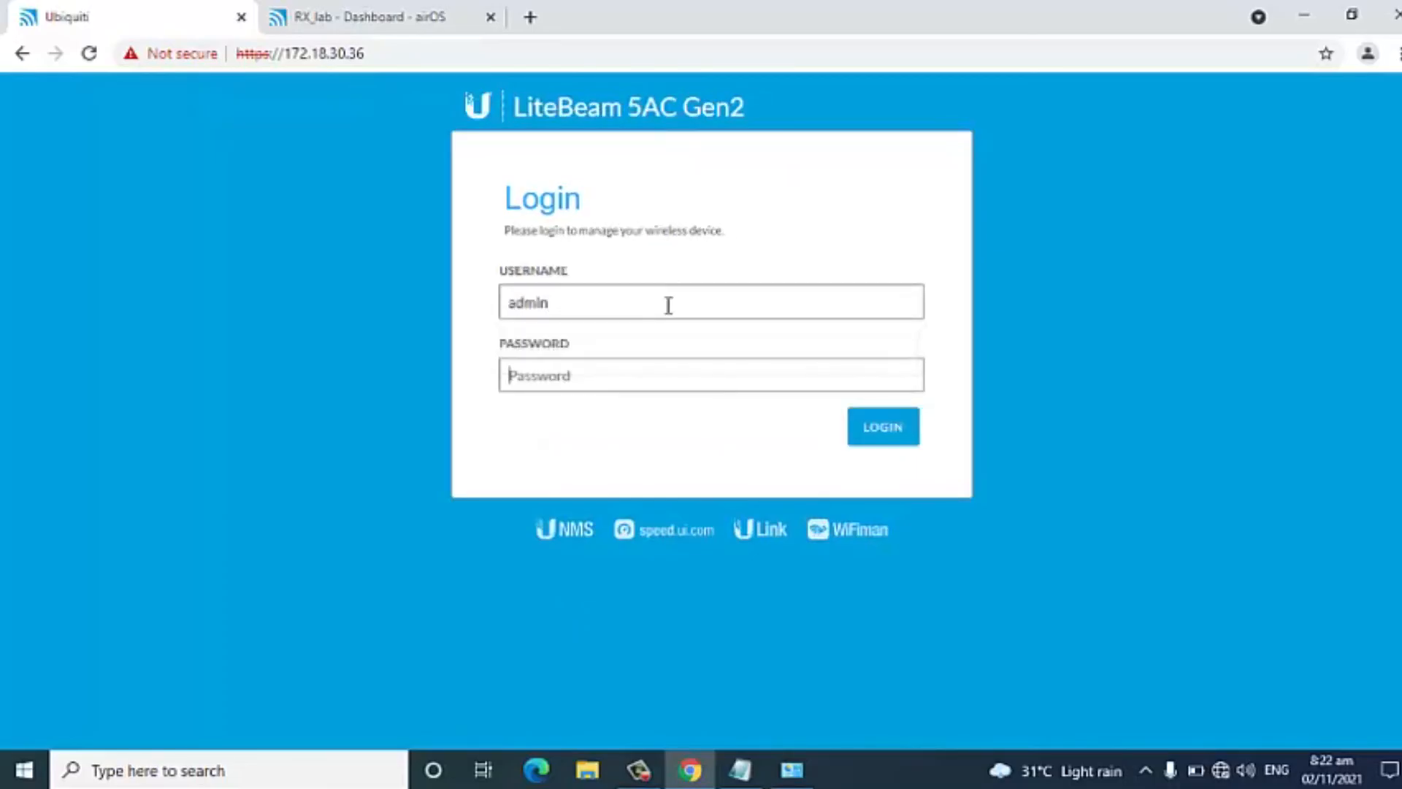
pyautogui.press('Return')
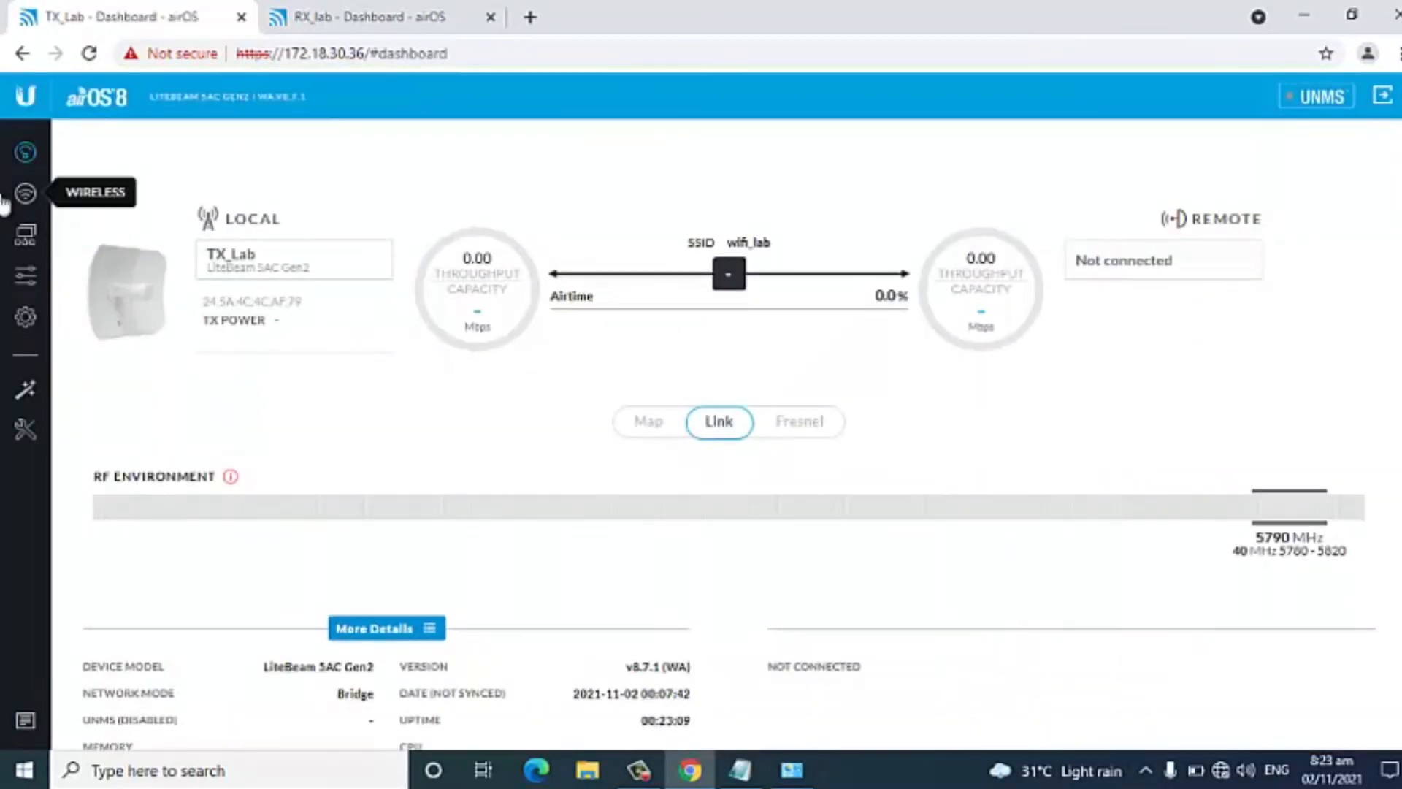
# Add the receiver's MAC 24:5A:4C:4C:BA:F5 from the Notepad file to TX_Lab's wireless MAC ACL with the comment RX_lab, and save the changes.
pyautogui.click(25, 210)
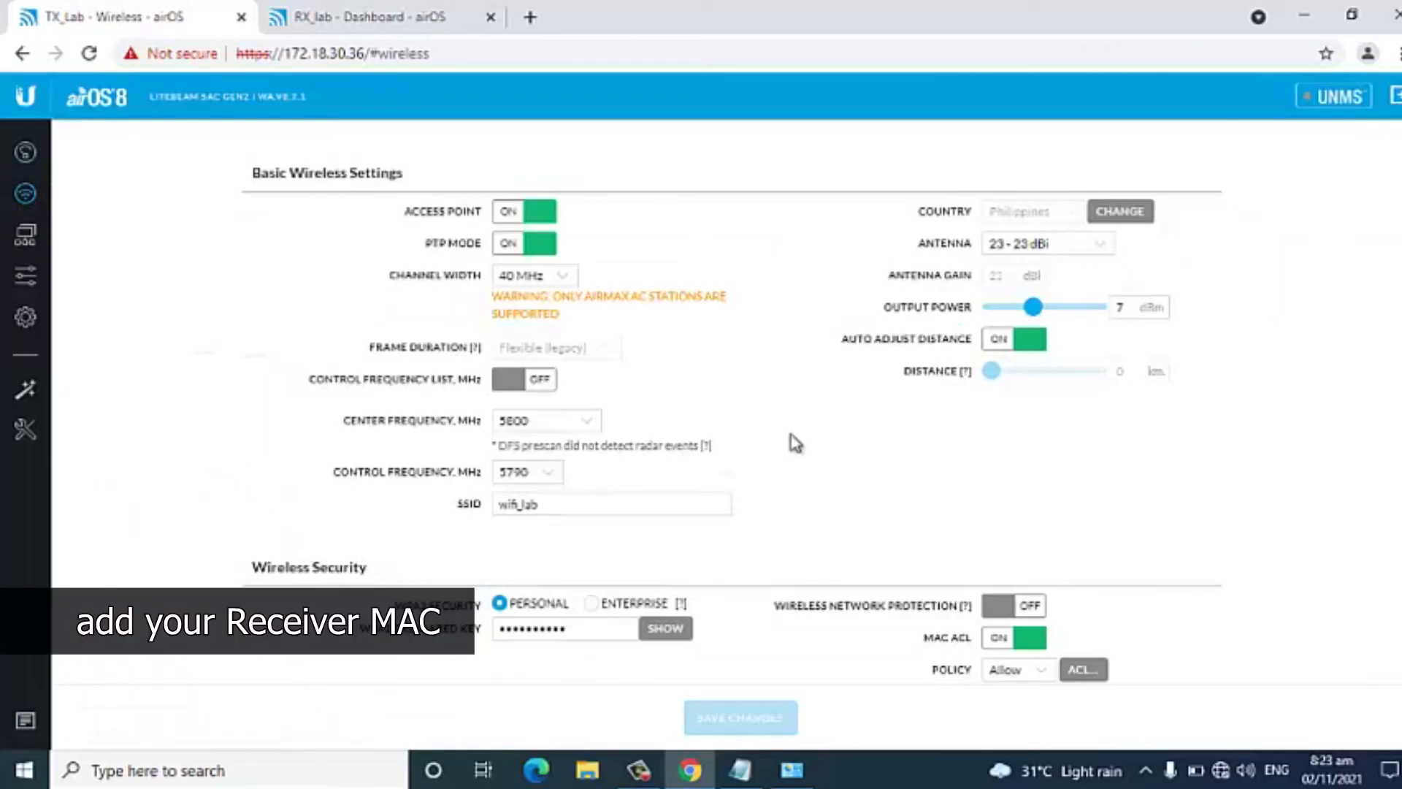
pyautogui.scroll(-1, 995, 548)
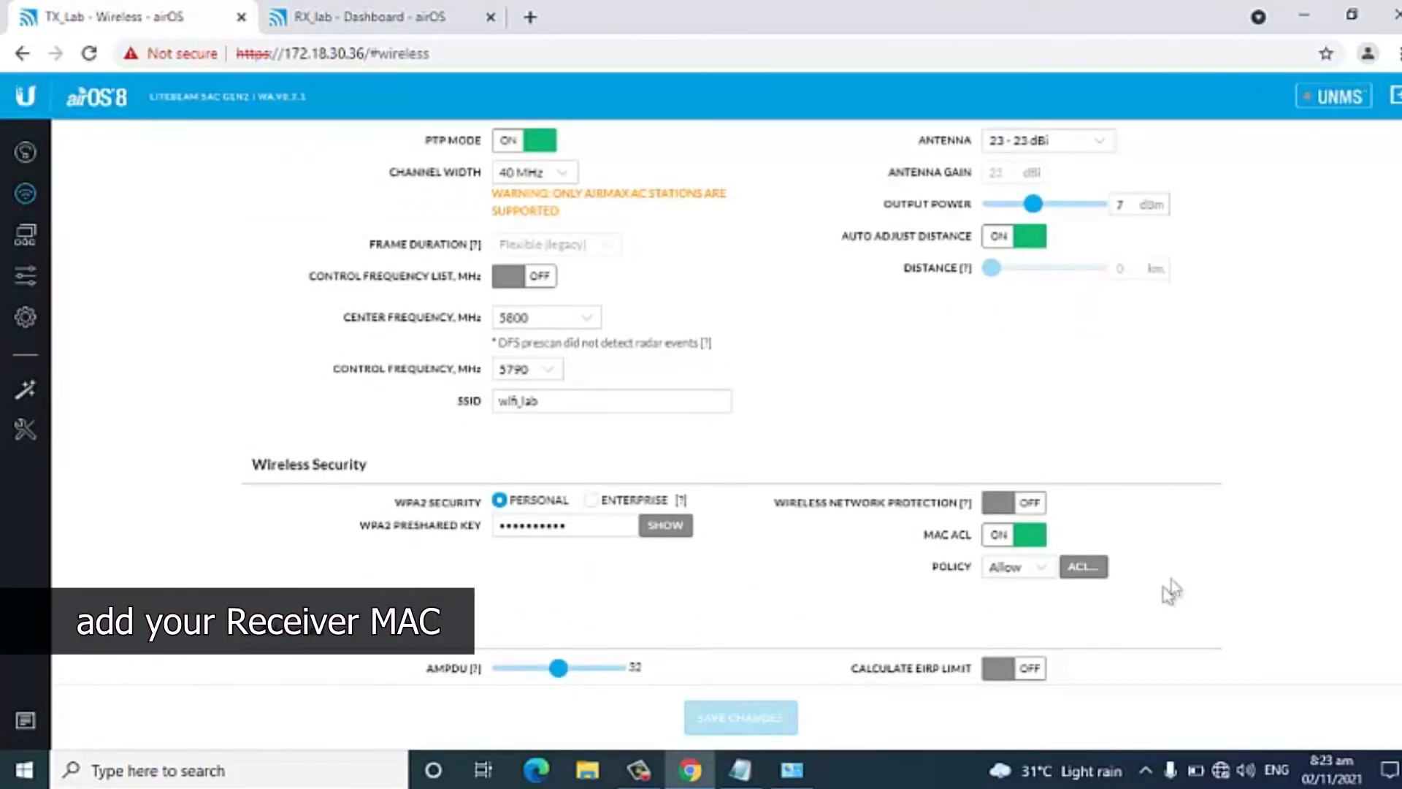
pyautogui.click(1085, 568)
pyautogui.click(588, 293)
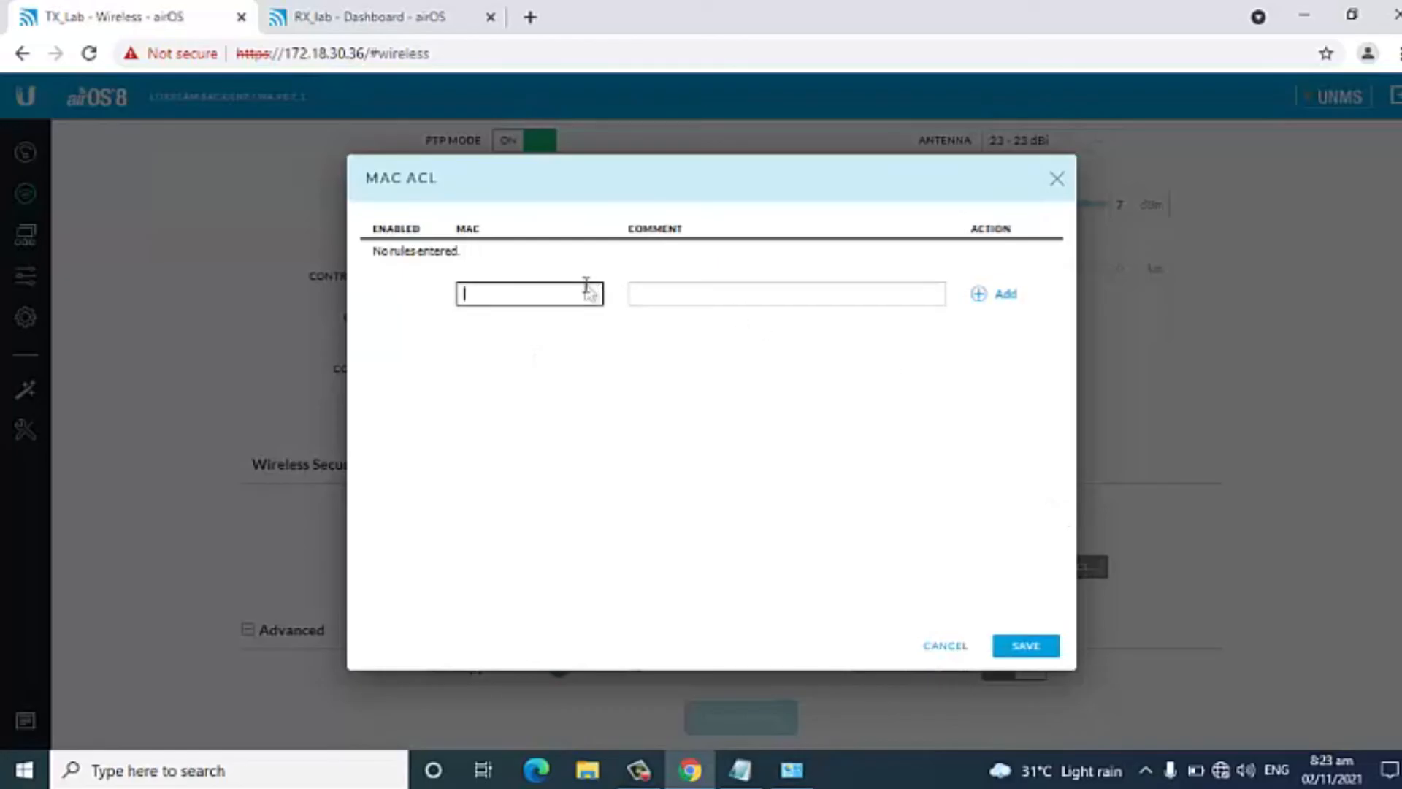
pyautogui.click(746, 716)
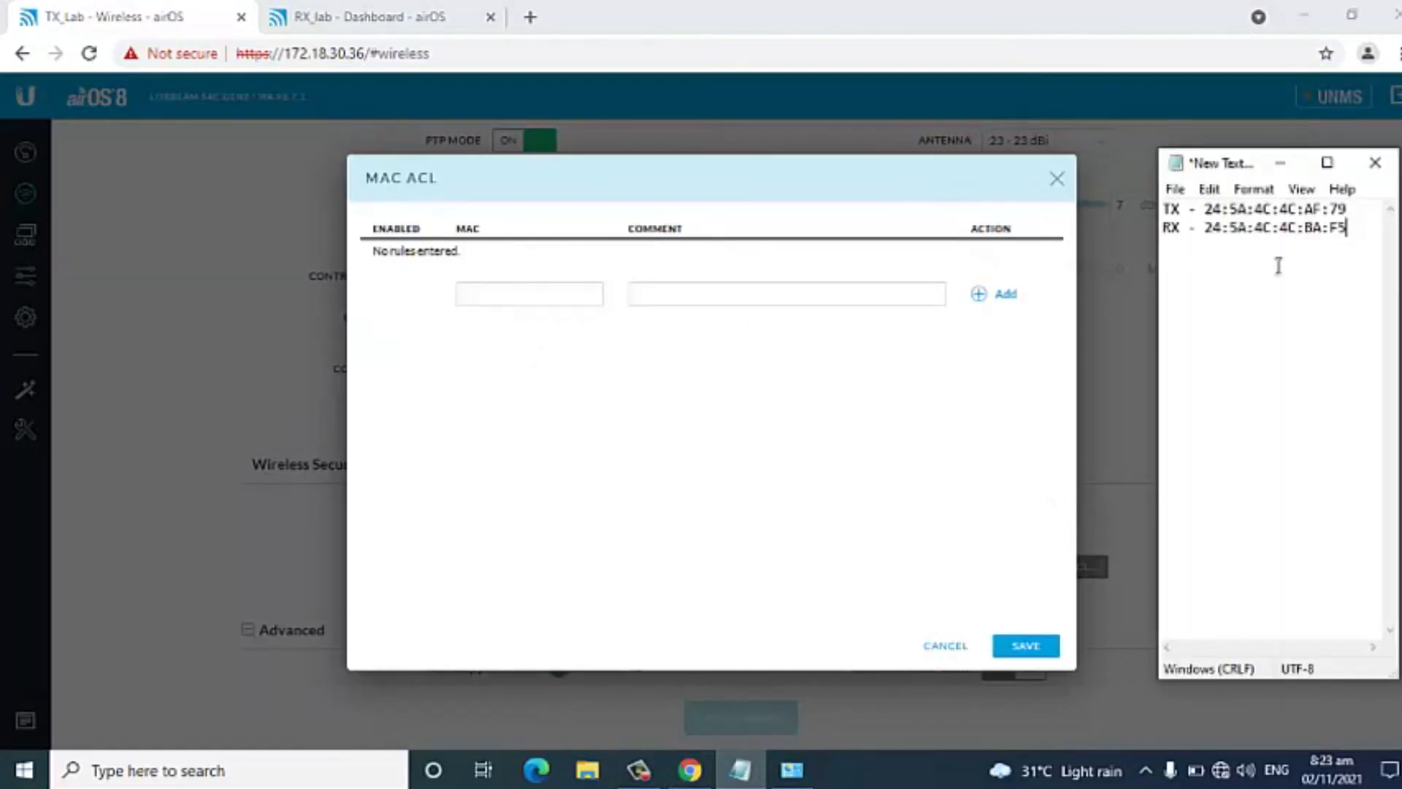
pyautogui.moveTo(1338, 229); pyautogui.dragTo(1234, 233)
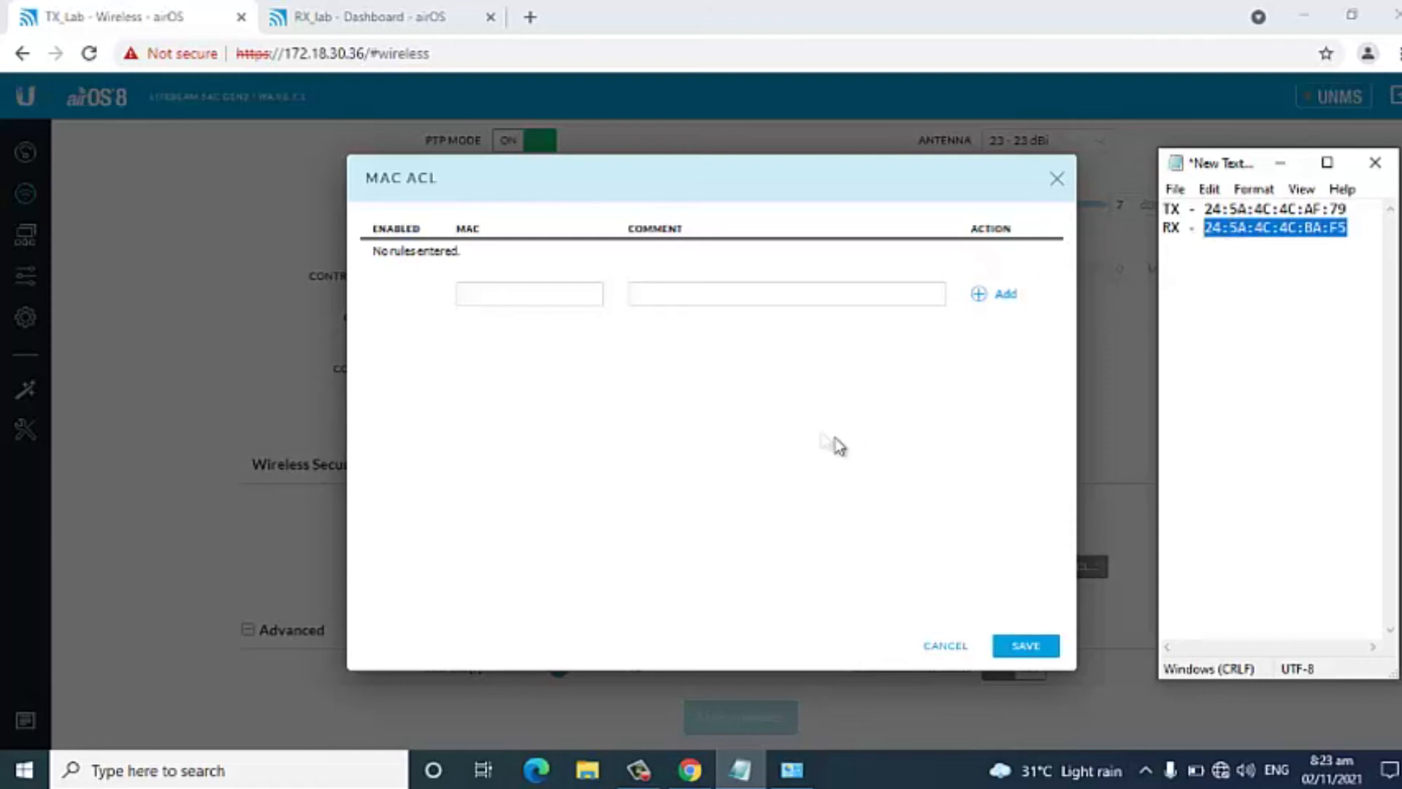
pyautogui.click(539, 294)
pyautogui.write('24:5A:4C:4C:BA:F5')
pyautogui.click(720, 290)
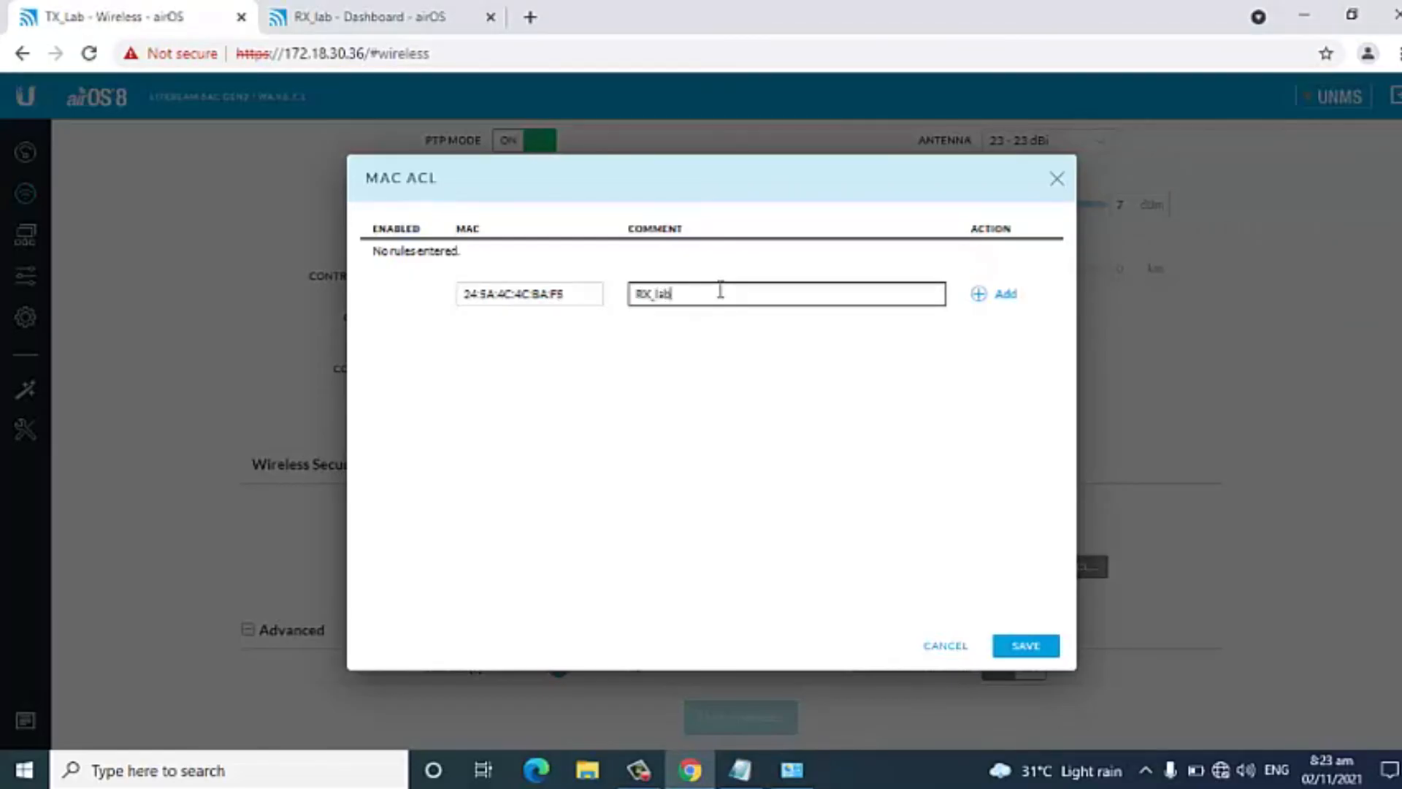
pyautogui.click(1006, 296)
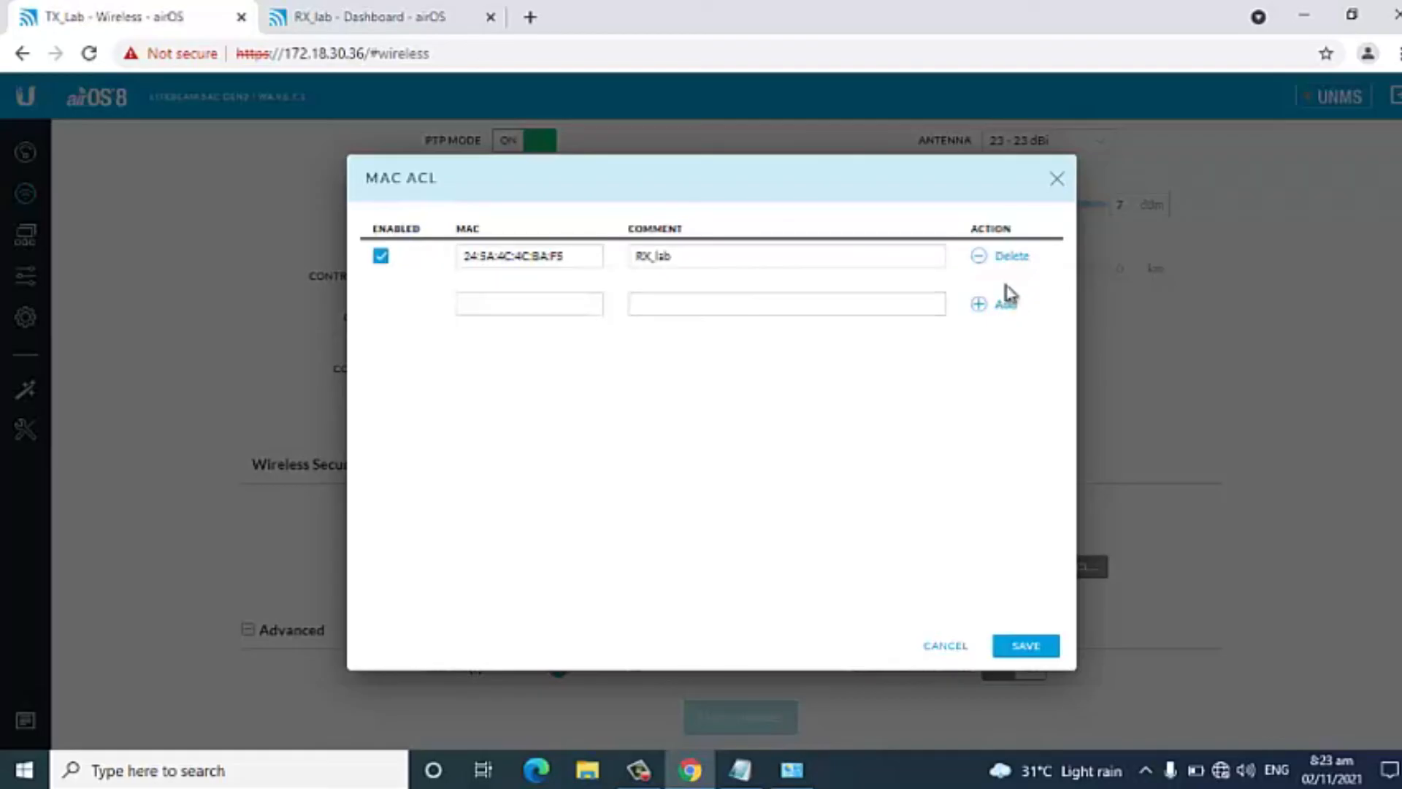
pyautogui.click(1025, 647)
pyautogui.click(873, 723)
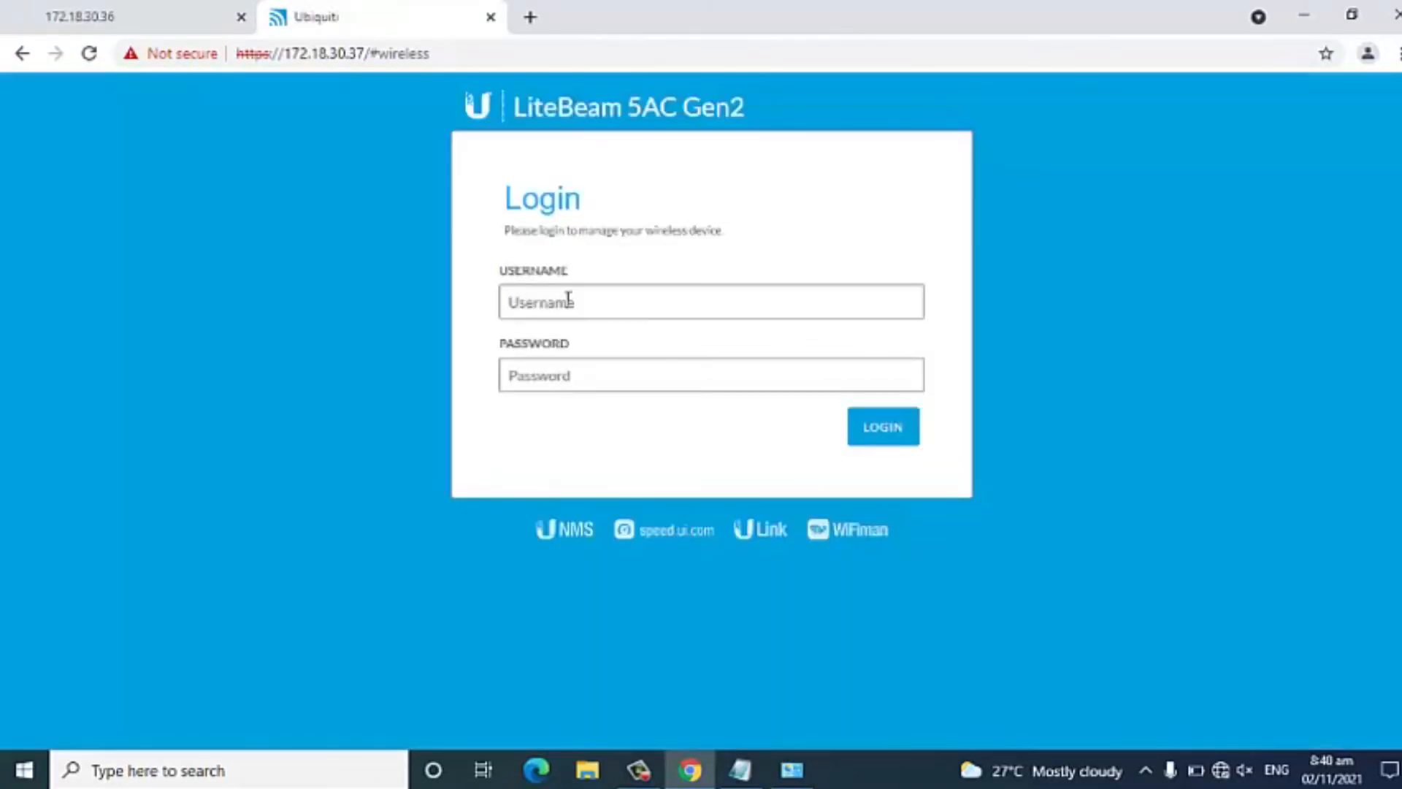
# Log back in to the receiver at 172.18.30.37 with username admin and the account password.
pyautogui.click(568, 300)
pyautogui.press('Down')
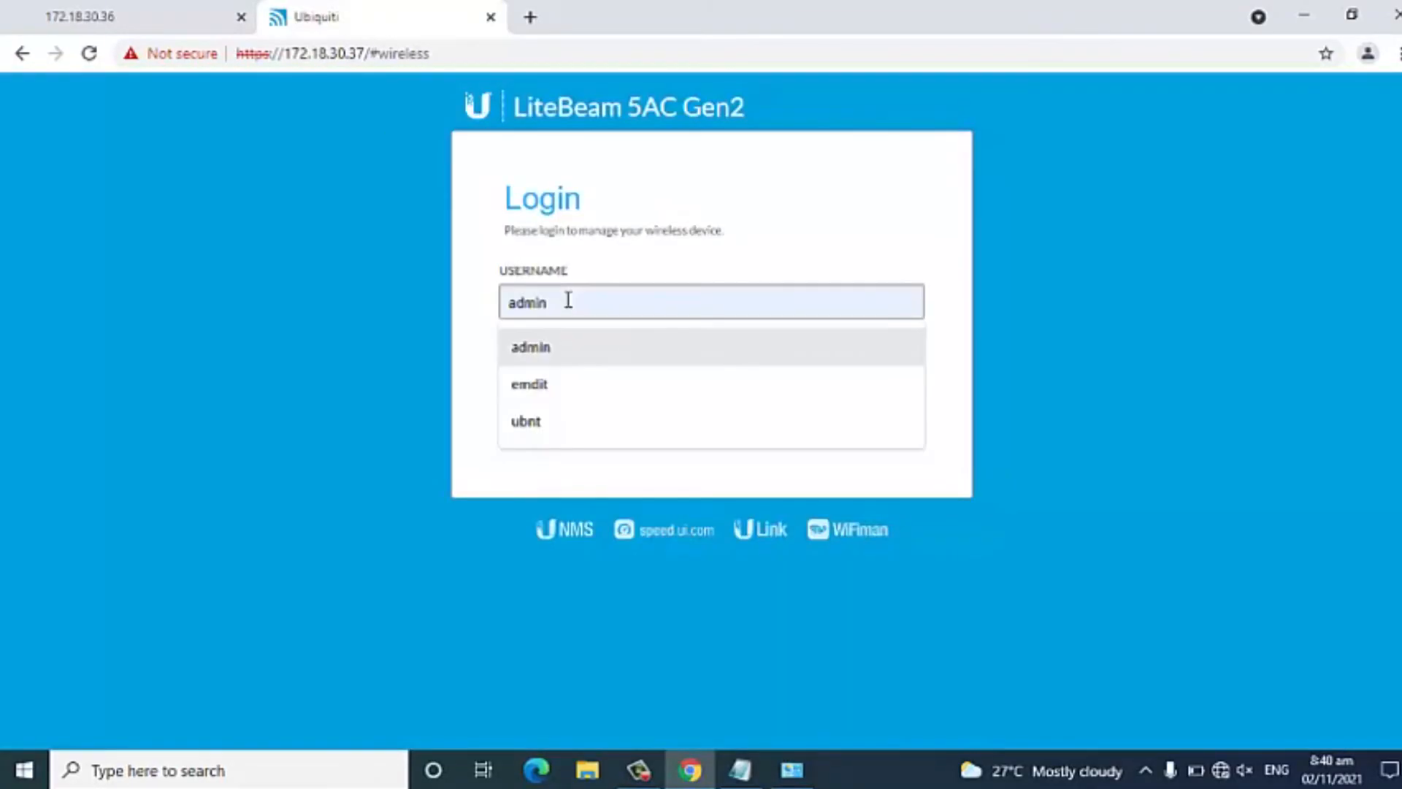
pyautogui.press('Tab')
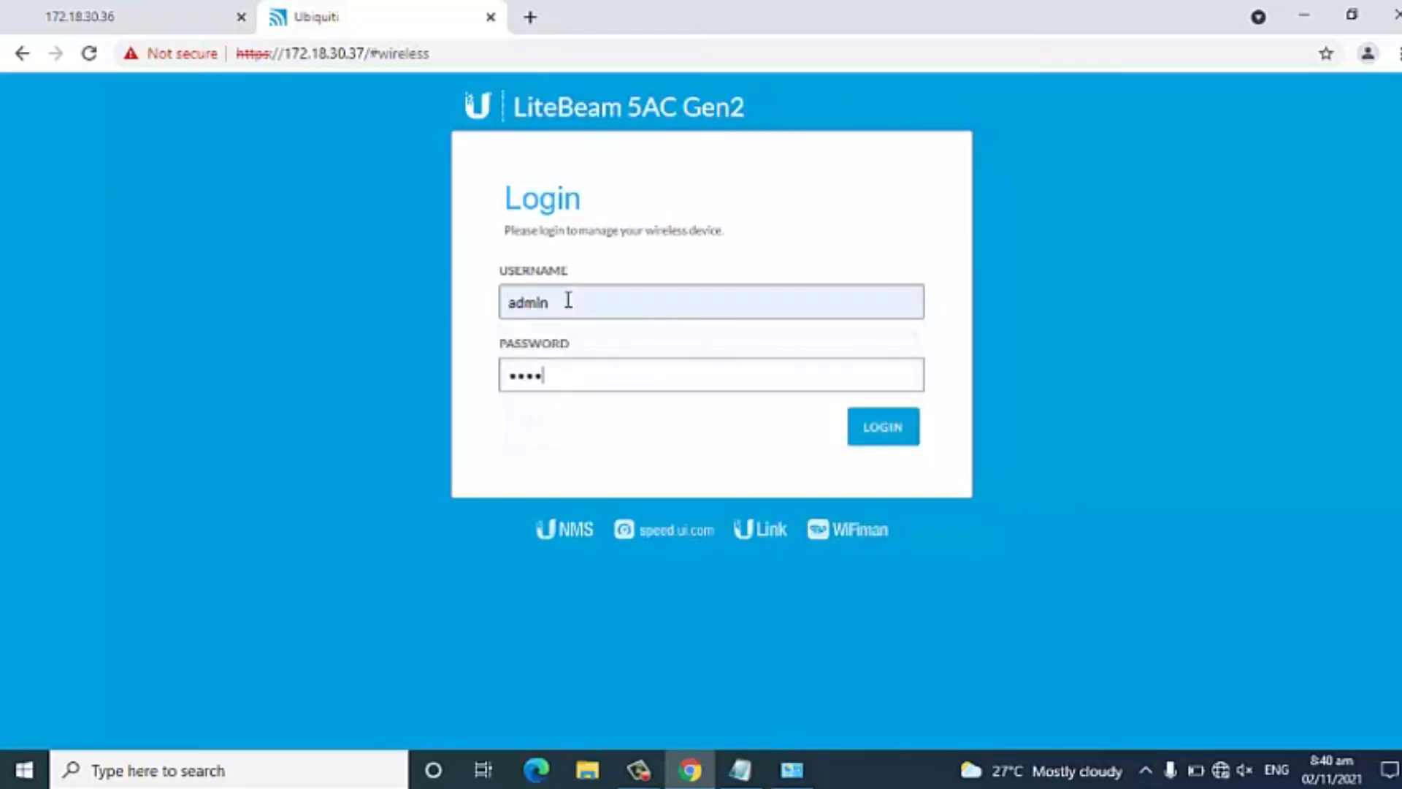
pyautogui.press('Return')
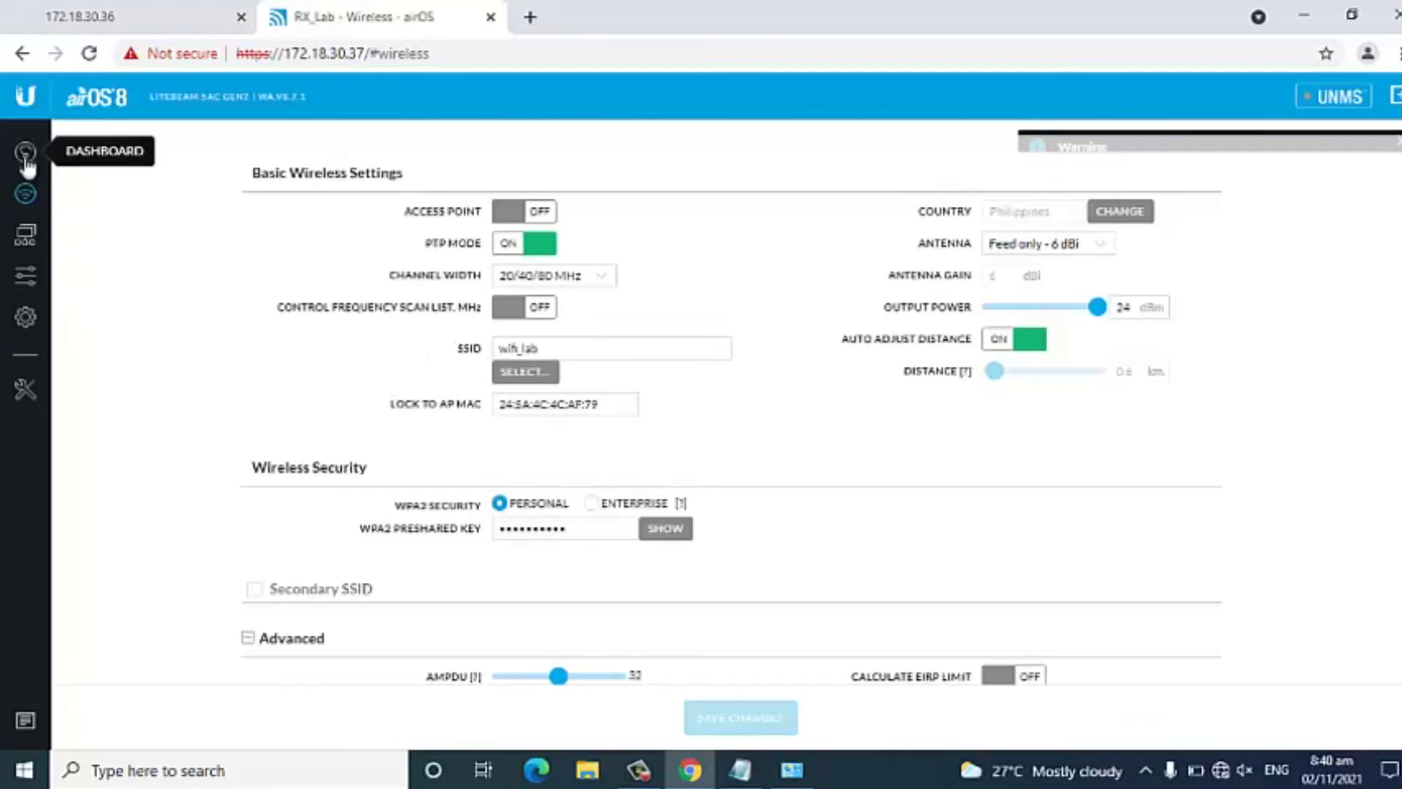
# Dismiss the management radio warning on RX_Lab's dashboard and check the link status on both the receiver and TX_Lab.
pyautogui.click(25, 152)
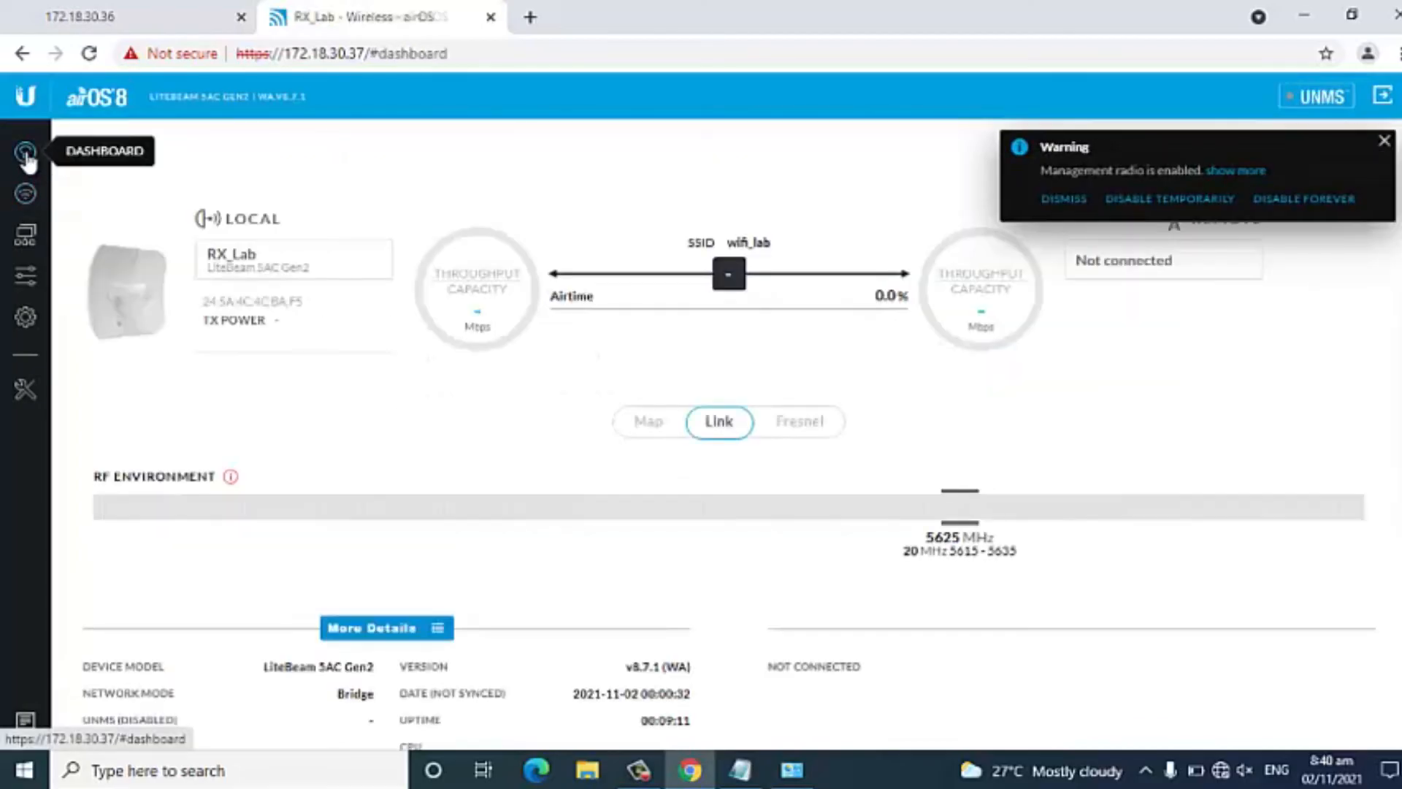
pyautogui.click(1383, 144)
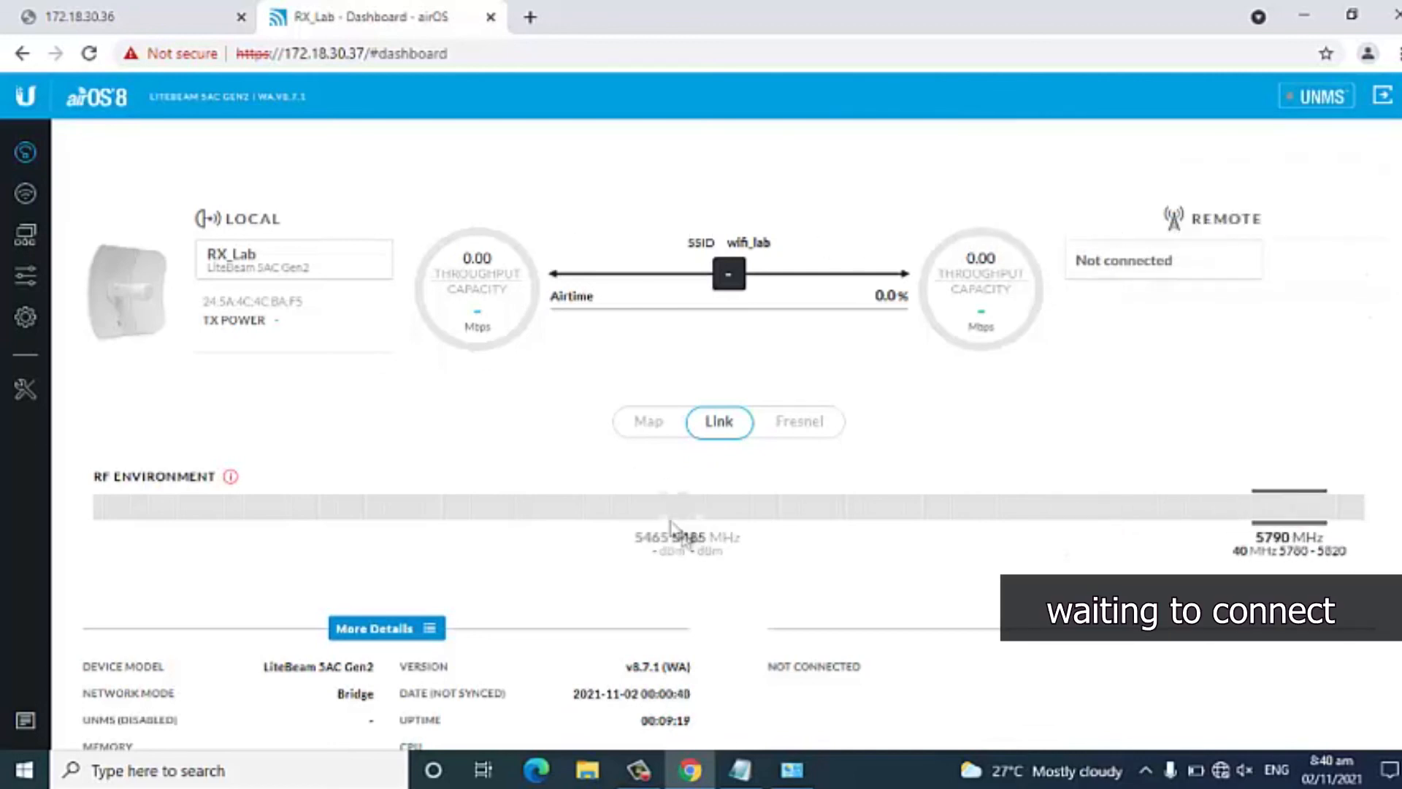
pyautogui.scroll(-5, 760, 572)
pyautogui.scroll(4, 761, 572)
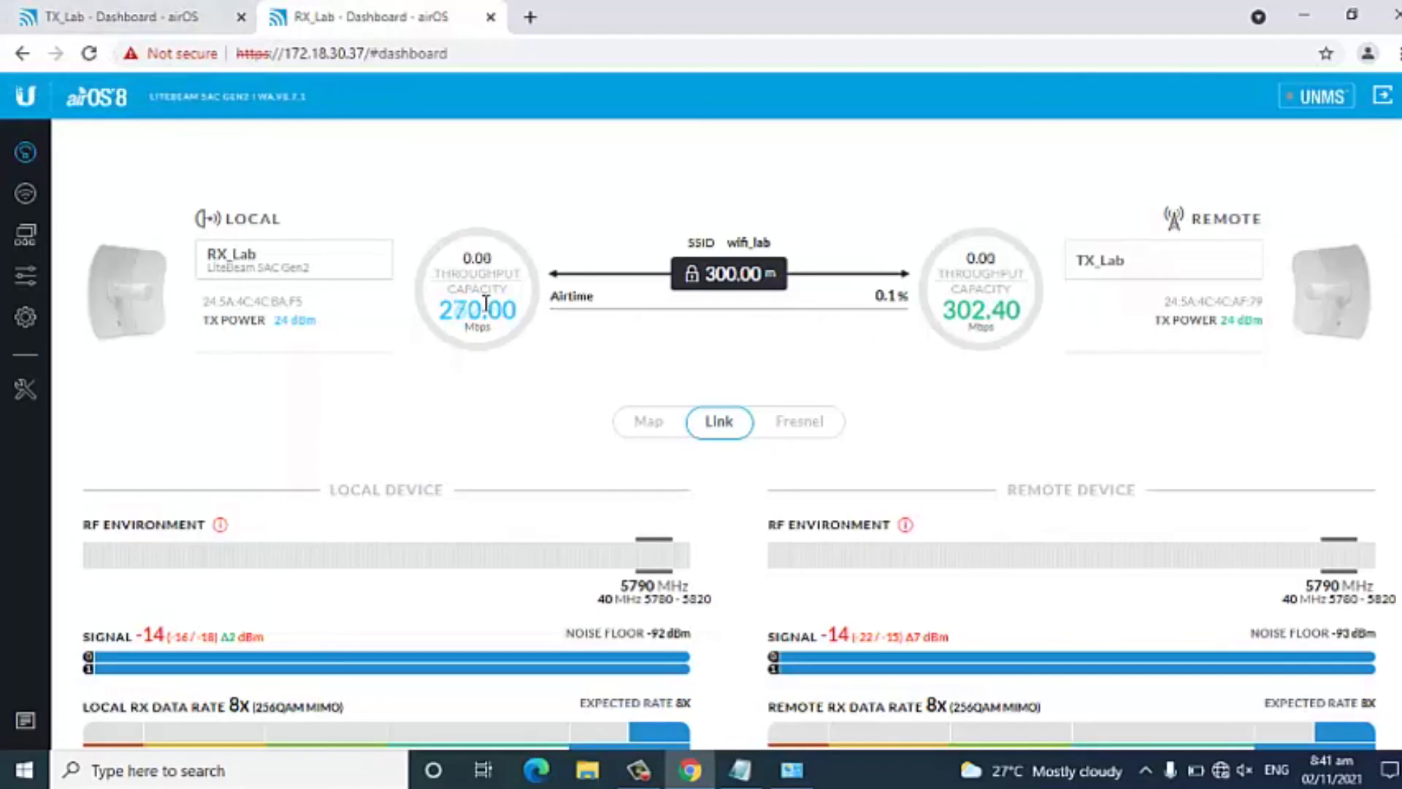
pyautogui.click(25, 193)
pyautogui.click(121, 16)
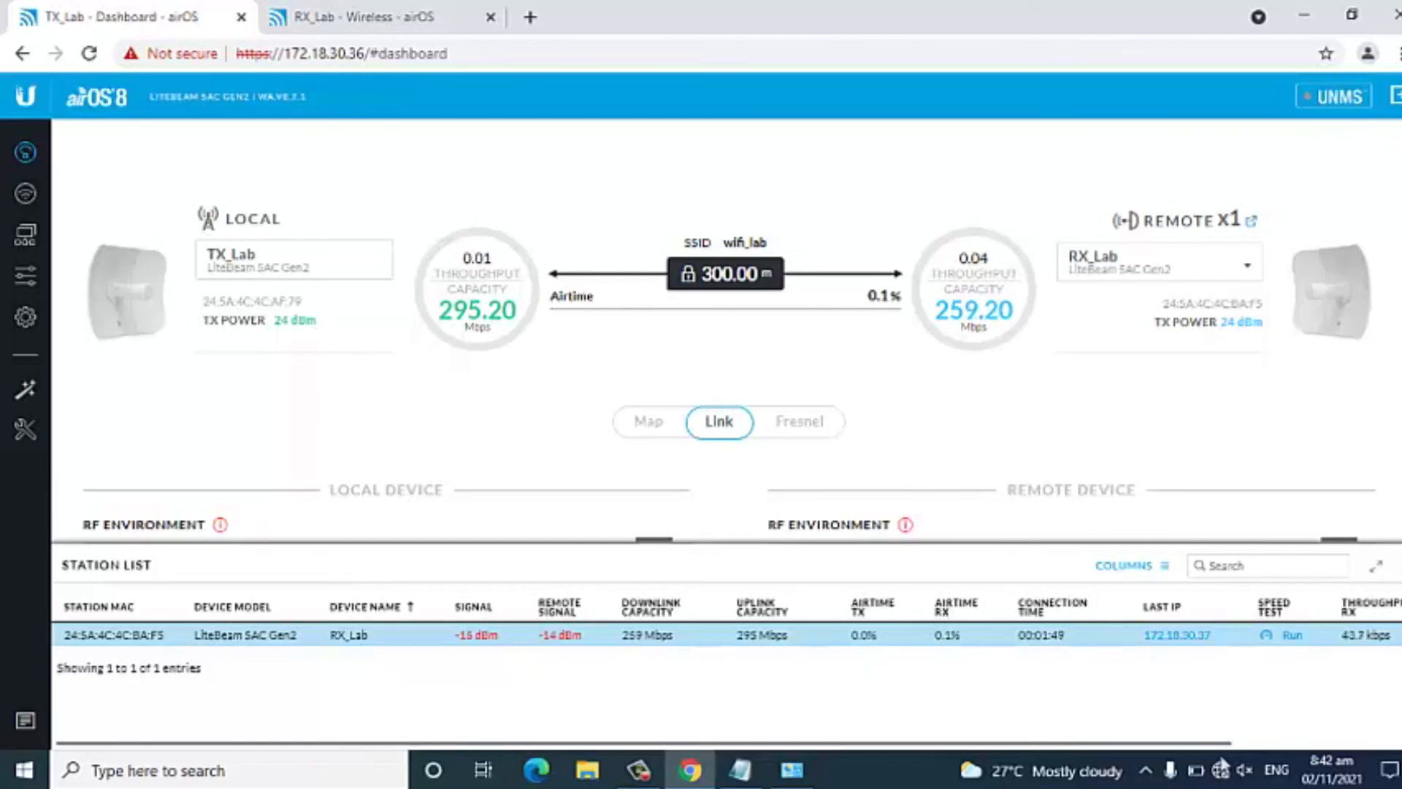
# Set the Ethernet adapter's TCP/IPv4 properties to obtain the IP and DNS server addresses automatically, and close Network Connections.
pyautogui.click(791, 770)
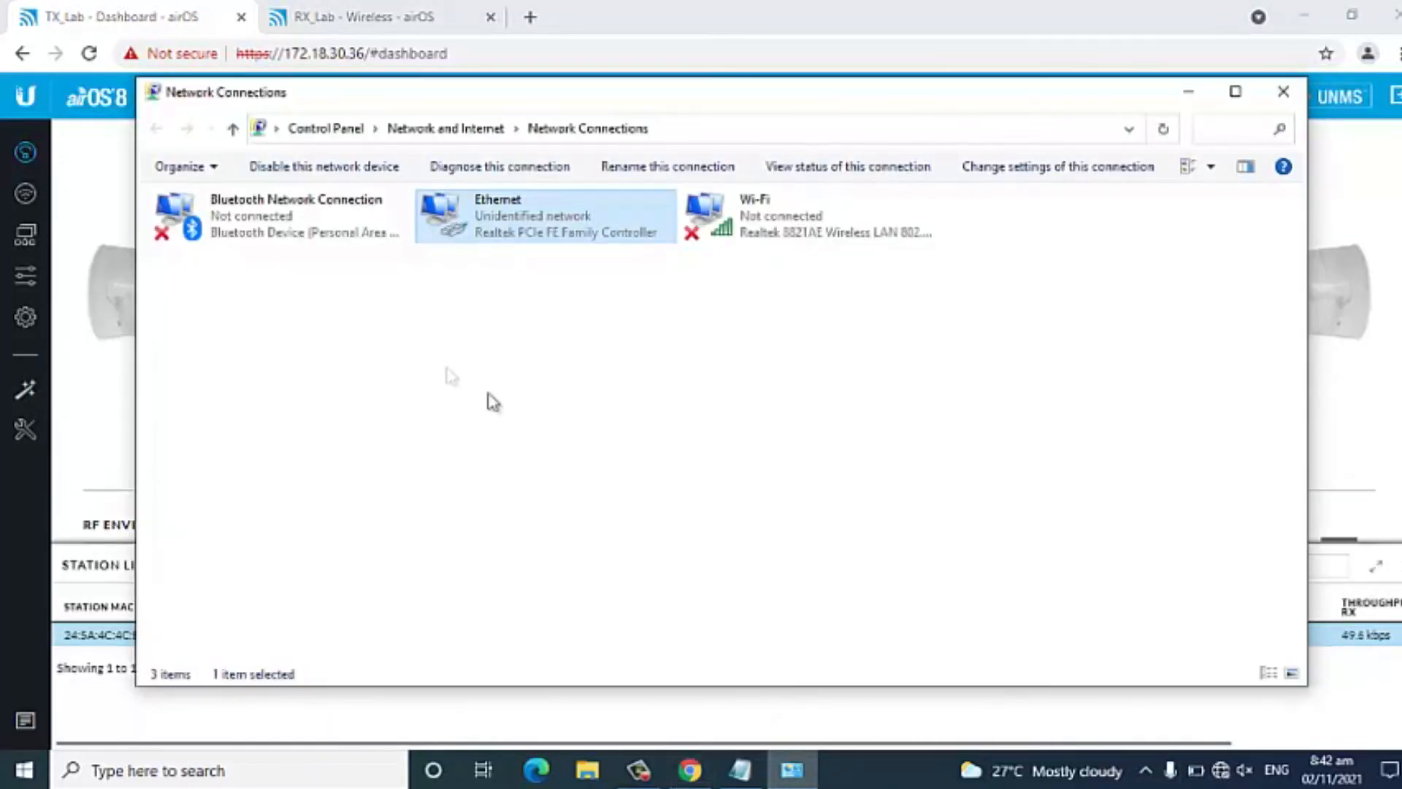
pyautogui.rightClick(537, 227)
pyautogui.click(584, 410)
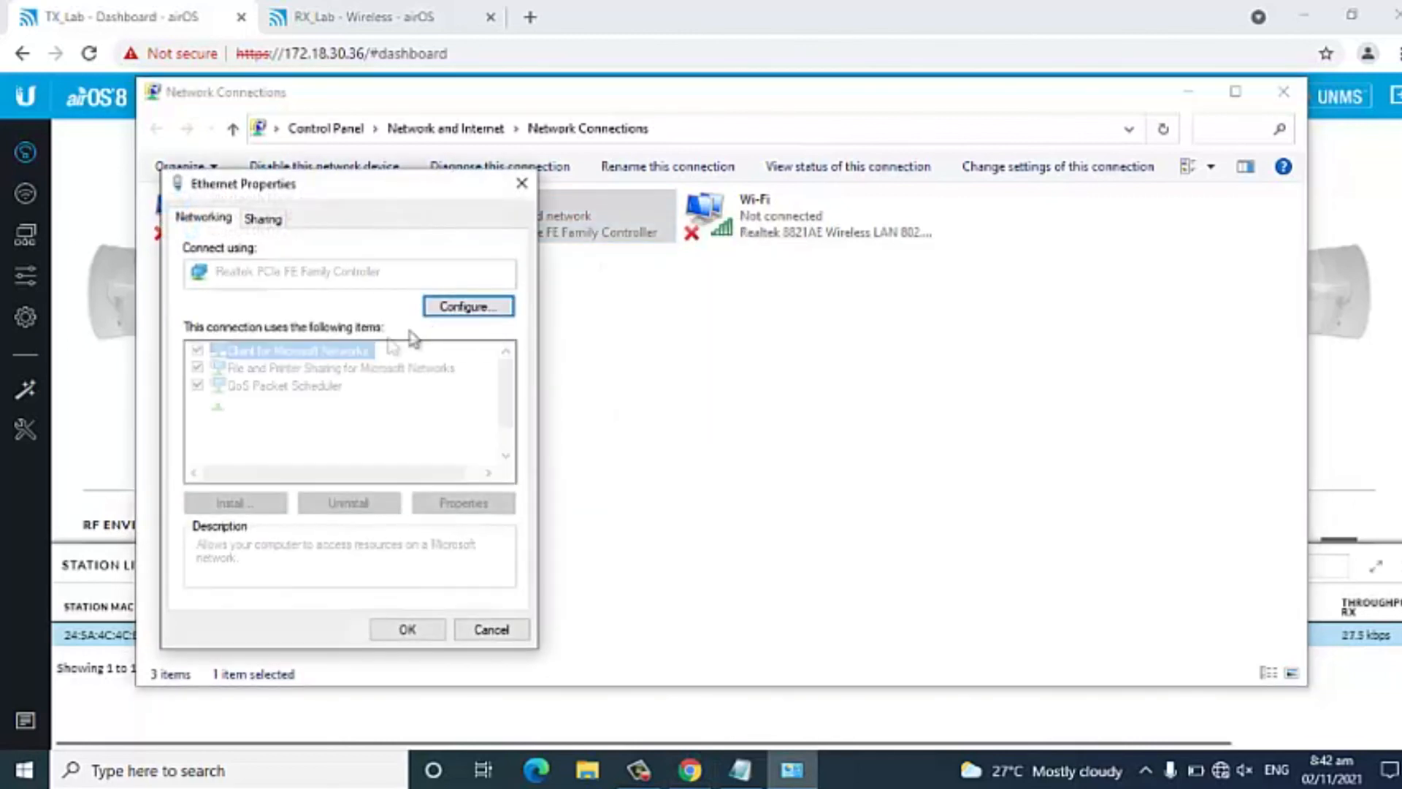
pyautogui.click(352, 404)
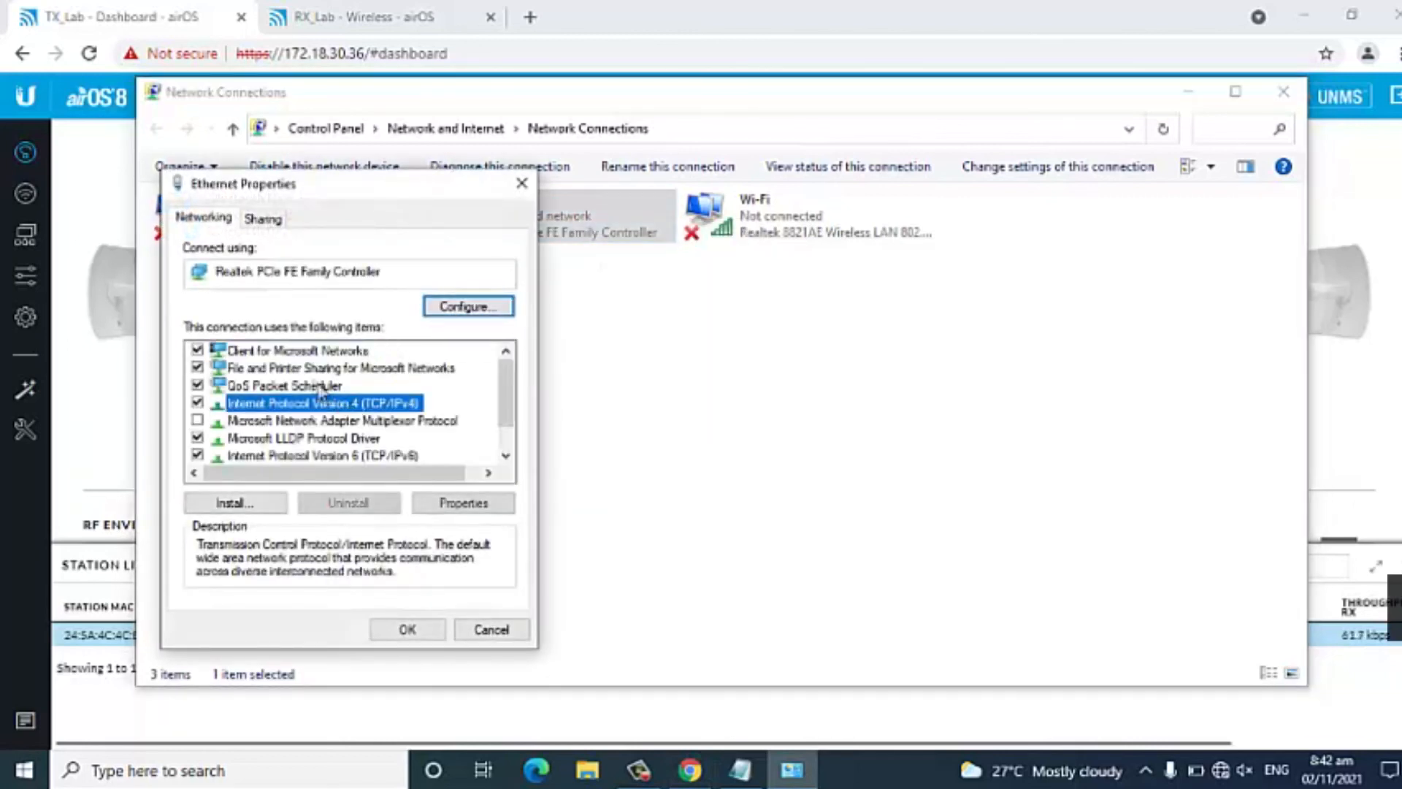
pyautogui.doubleClick(373, 406)
pyautogui.click(234, 389)
pyautogui.click(303, 527)
pyautogui.click(480, 694)
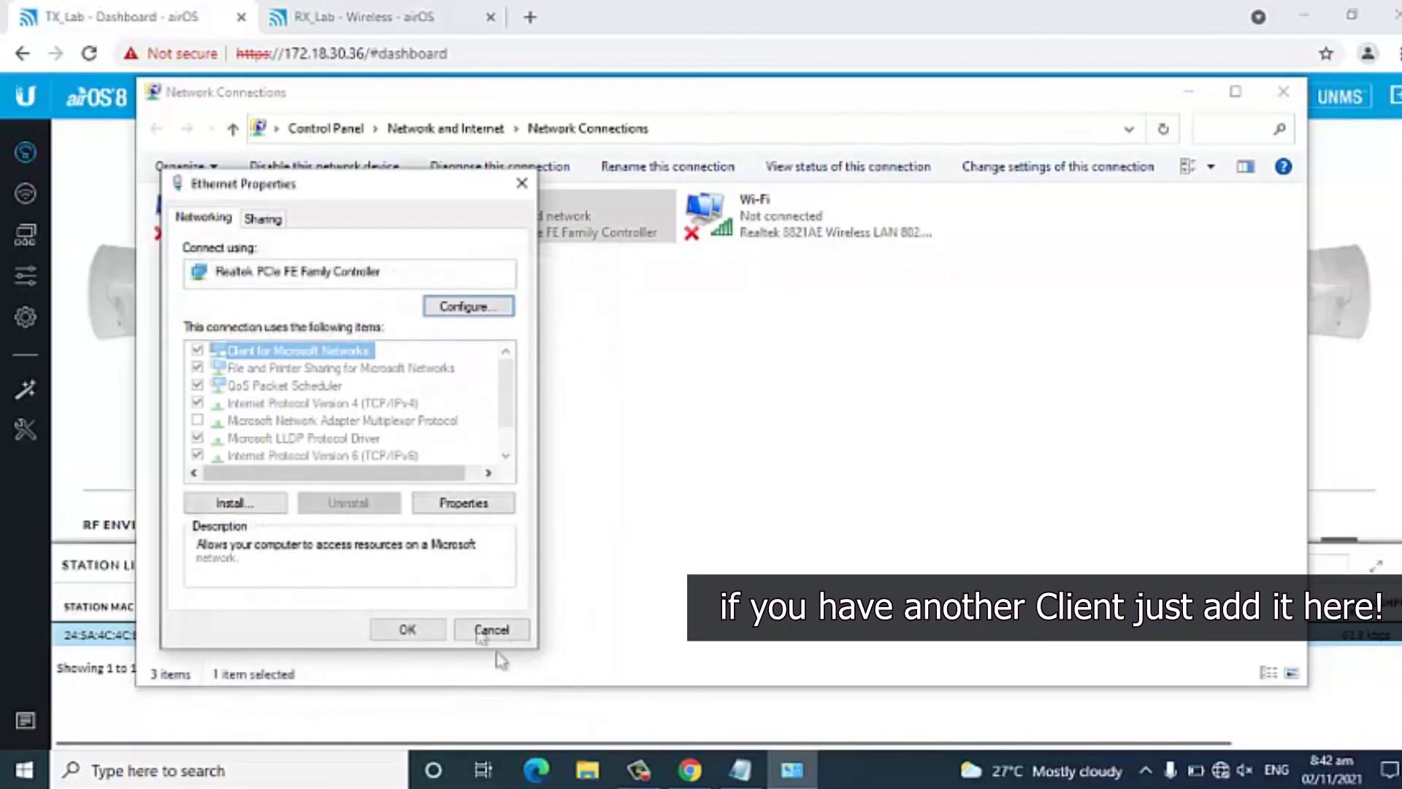
pyautogui.click(408, 629)
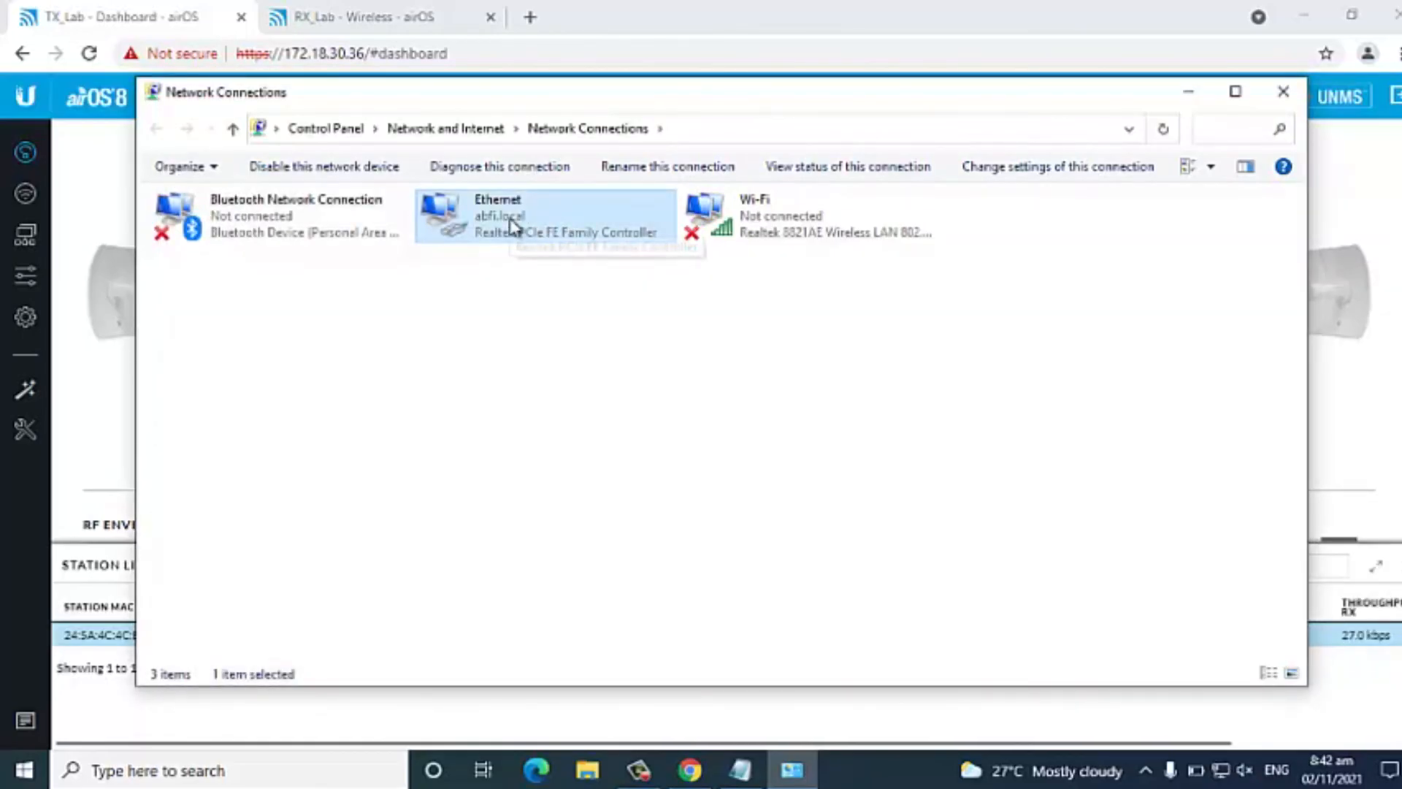
pyautogui.click(1300, 80)
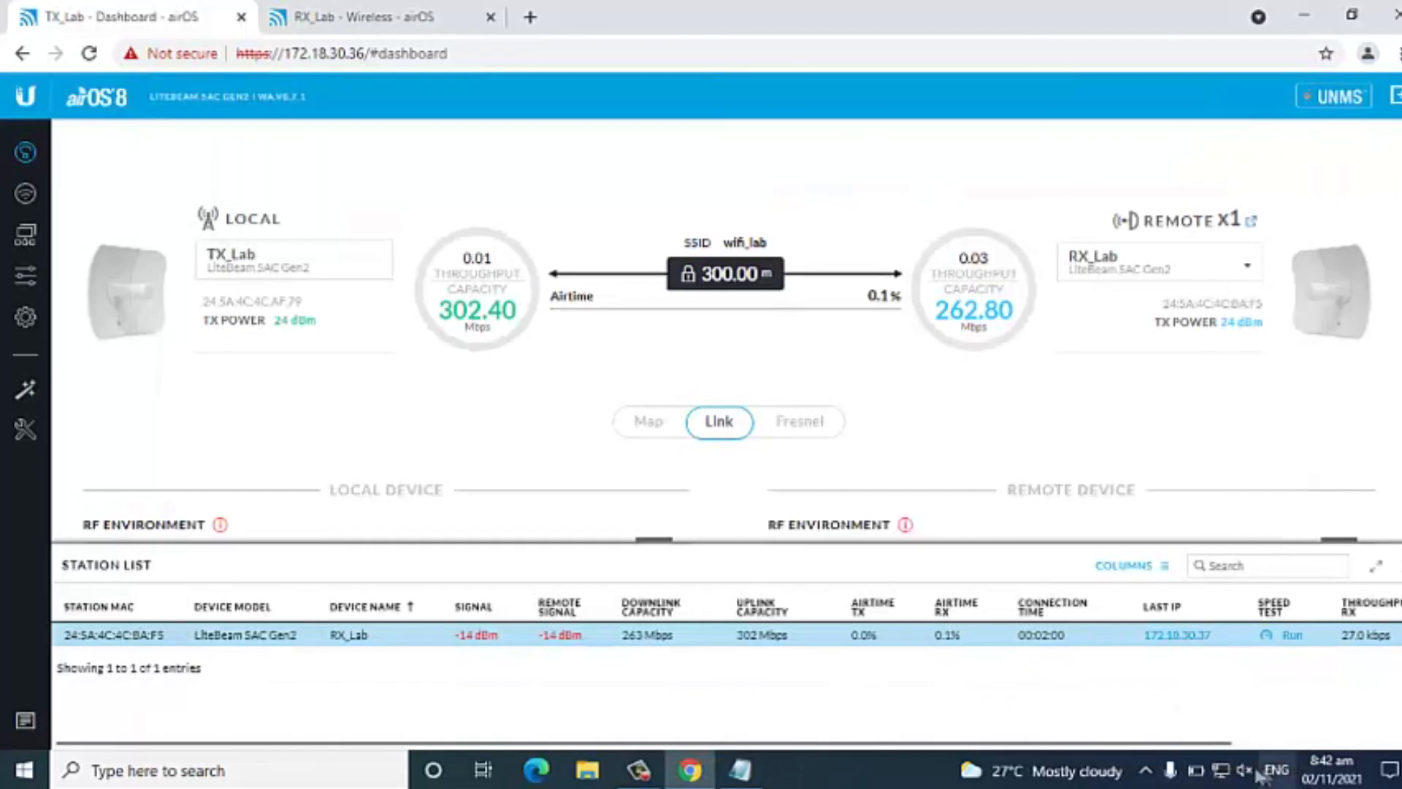
# Load google.com in a new browser tab to check internet access through the link.
pyautogui.click(531, 17)
pyautogui.write('google.com')
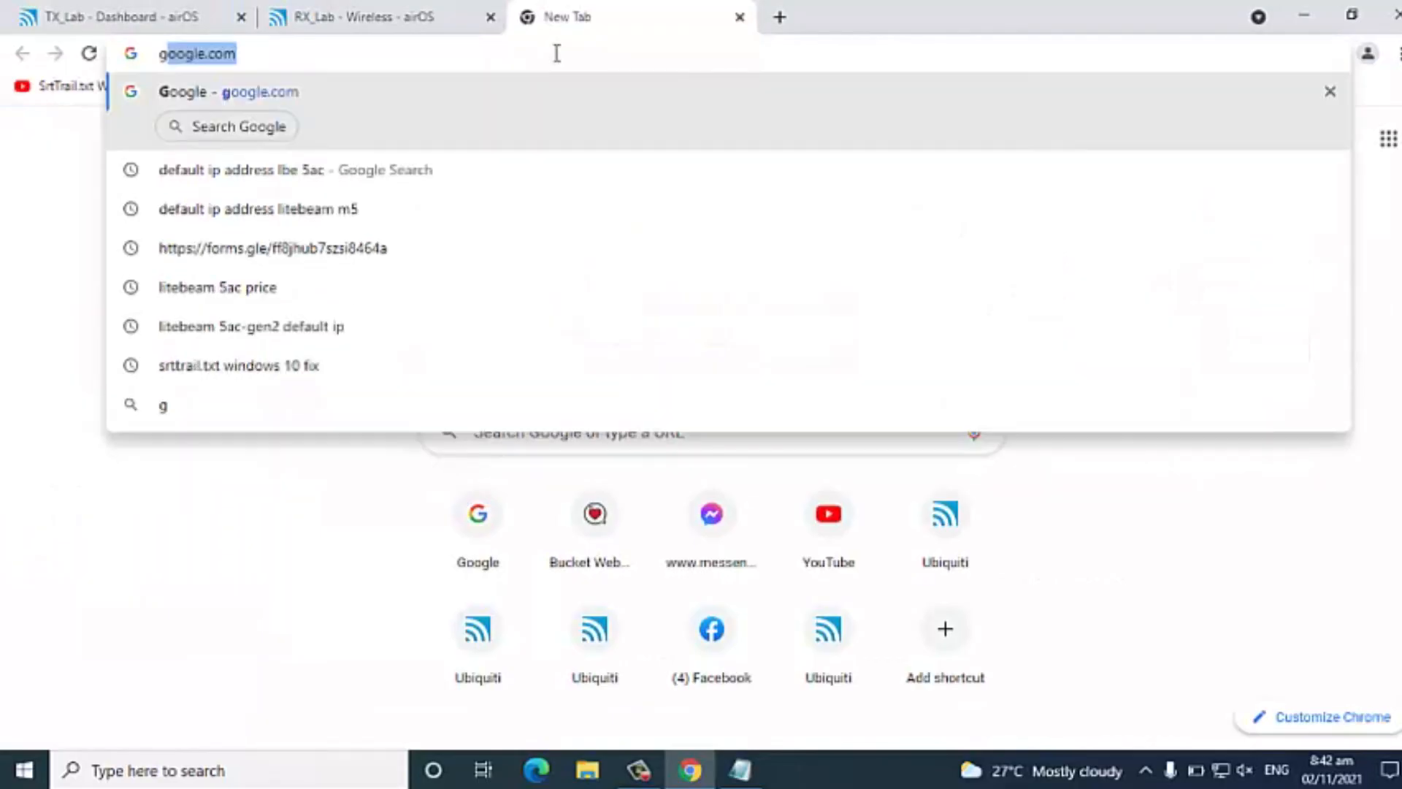
pyautogui.press('Return')
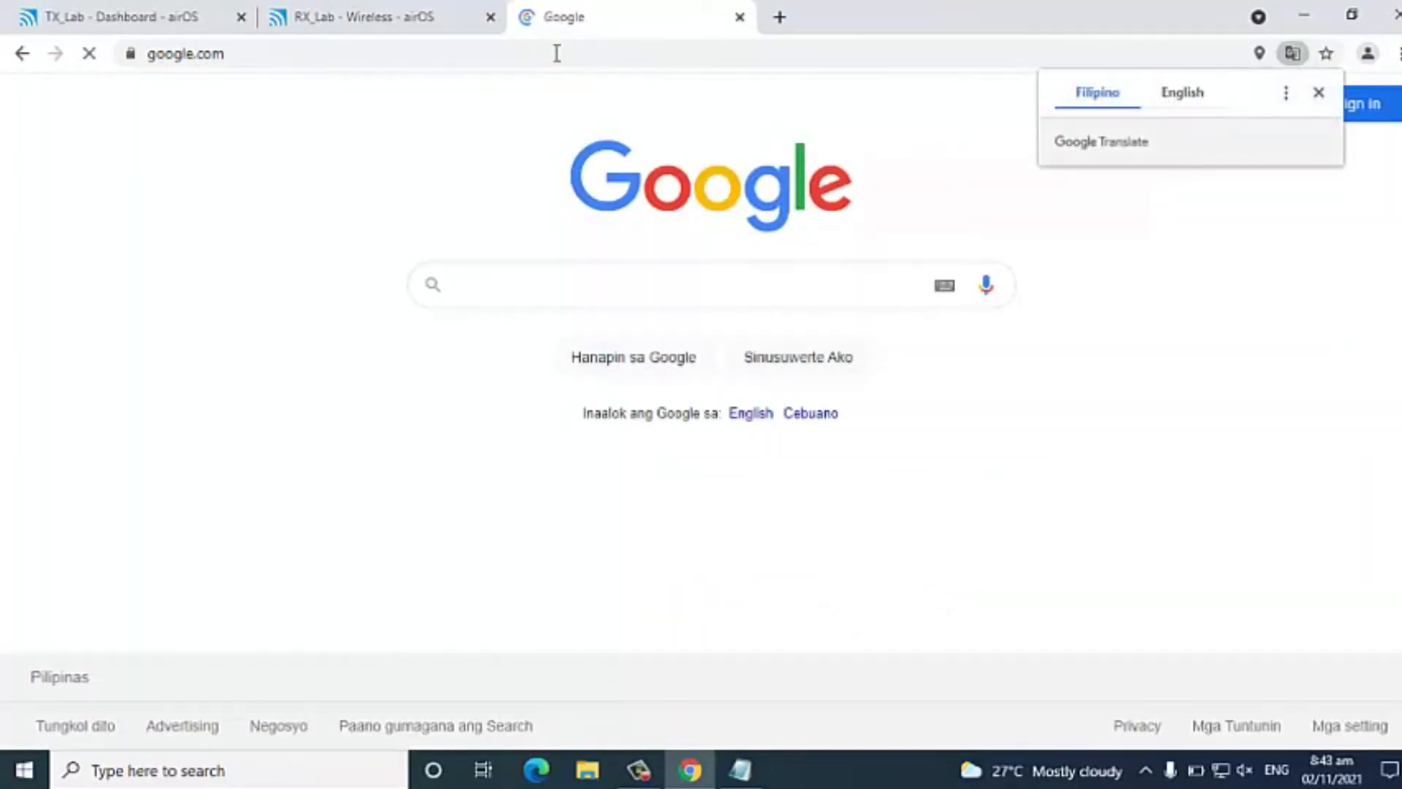
# Go to speedtest.net and run a speed test to measure the connection's download and upload rates.
pyautogui.click(557, 53)
pyautogui.write('sp')
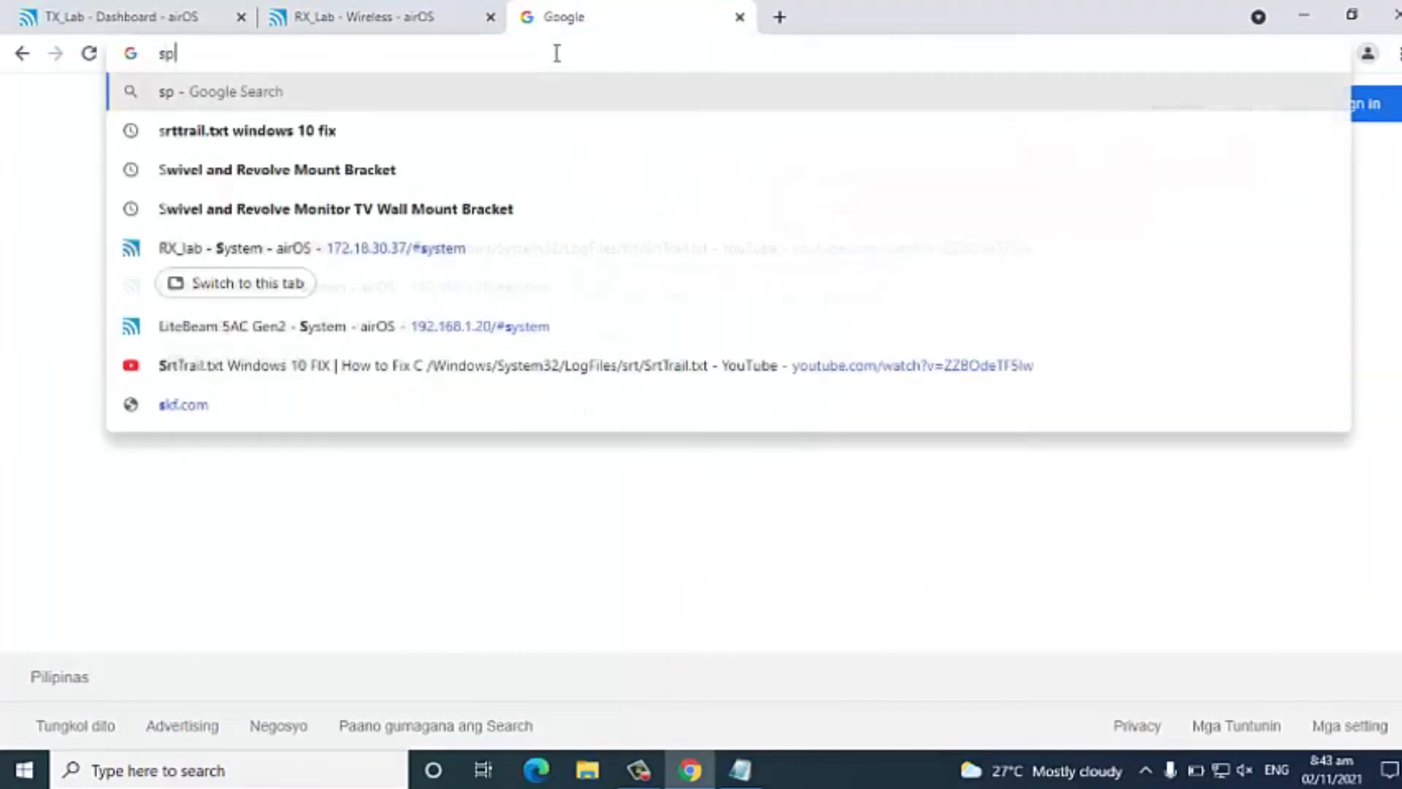
pyautogui.write('eedtest.net')
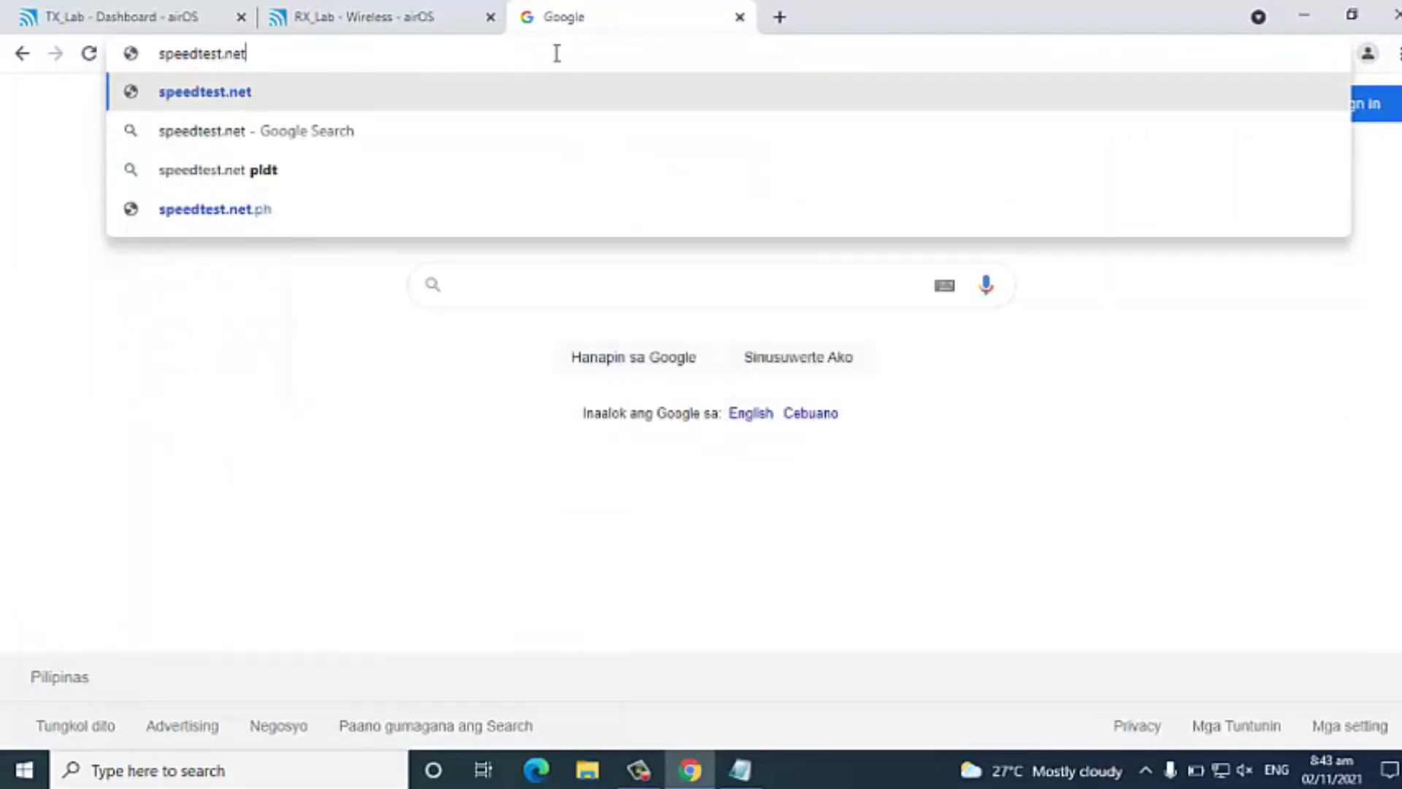
pyautogui.press('Return')
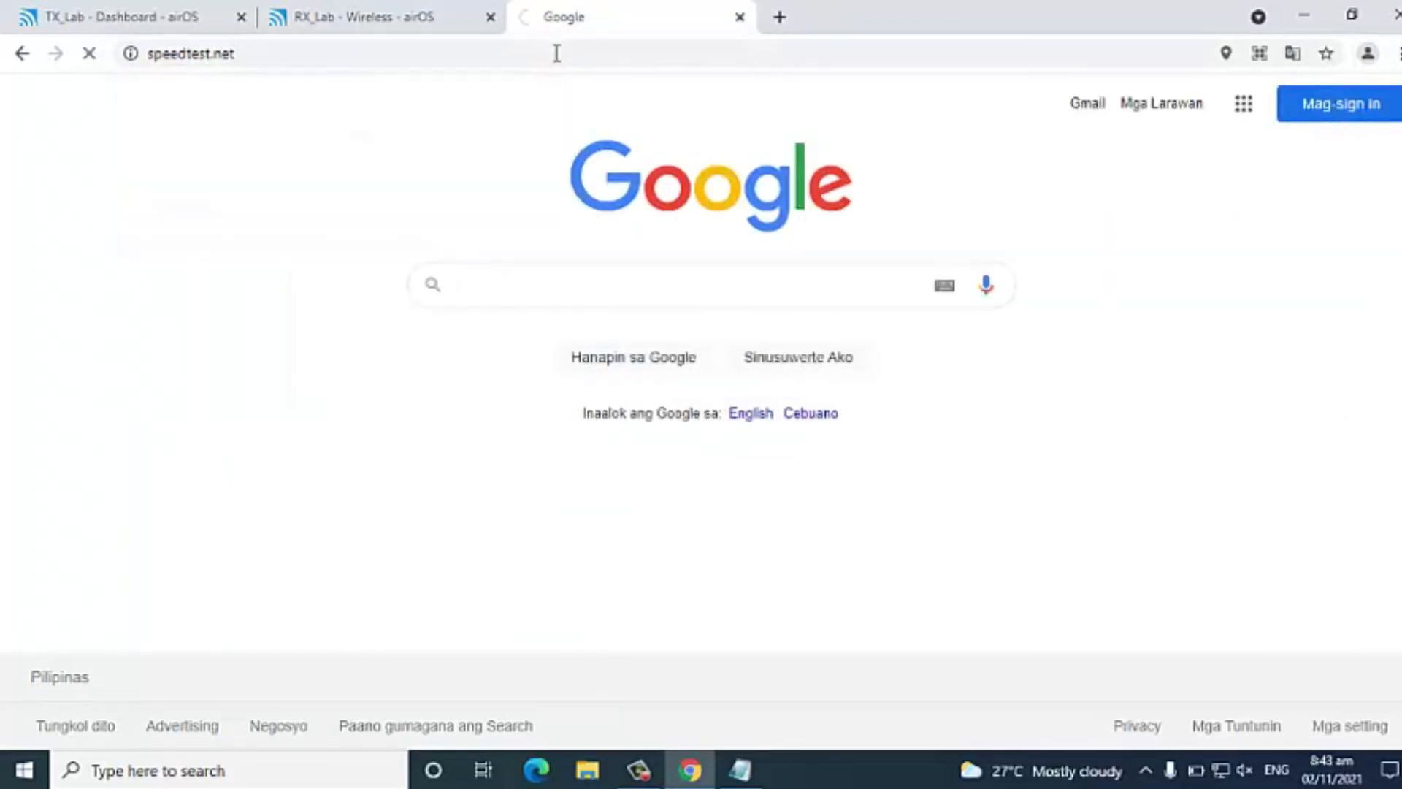
pyautogui.click(630, 451)
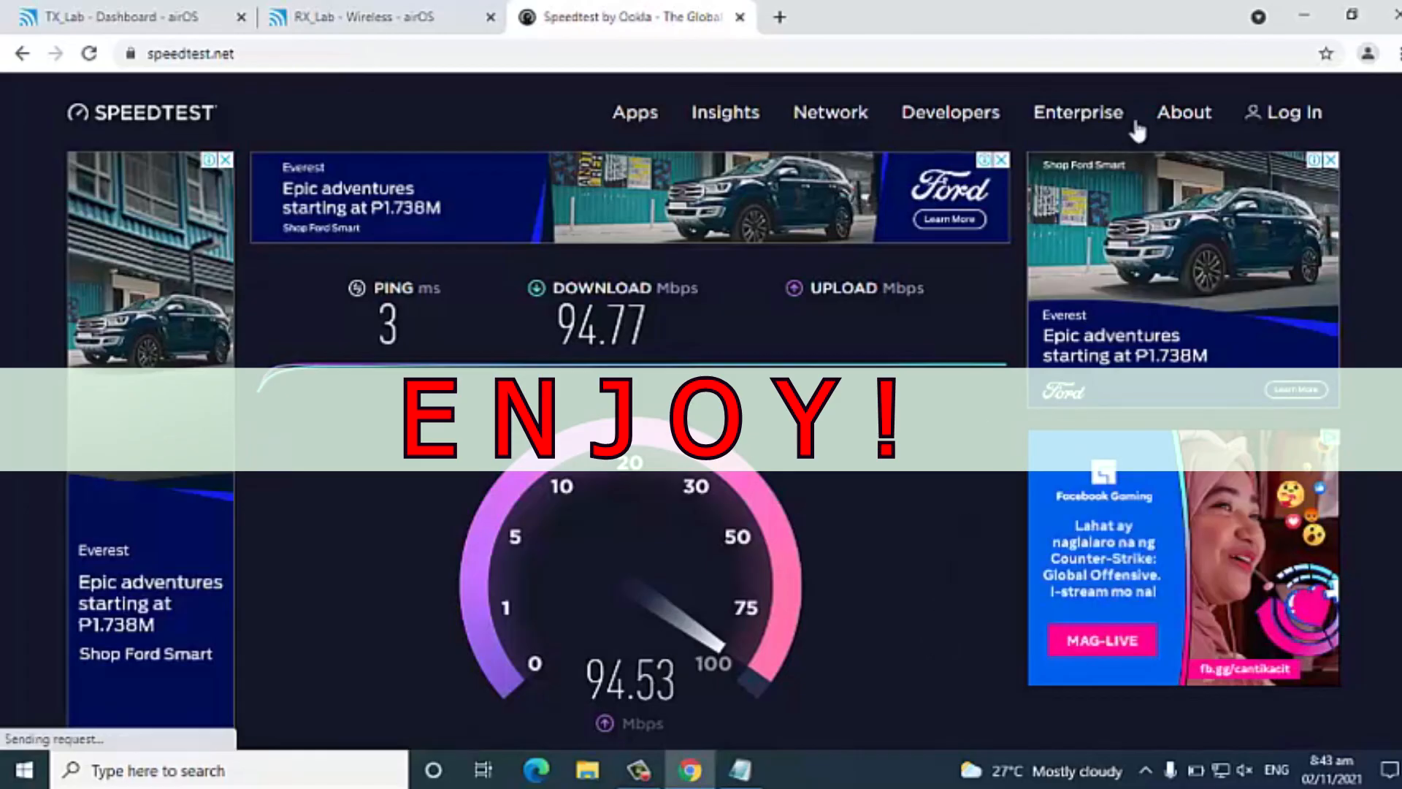
pyautogui.moveTo(1182, 117)
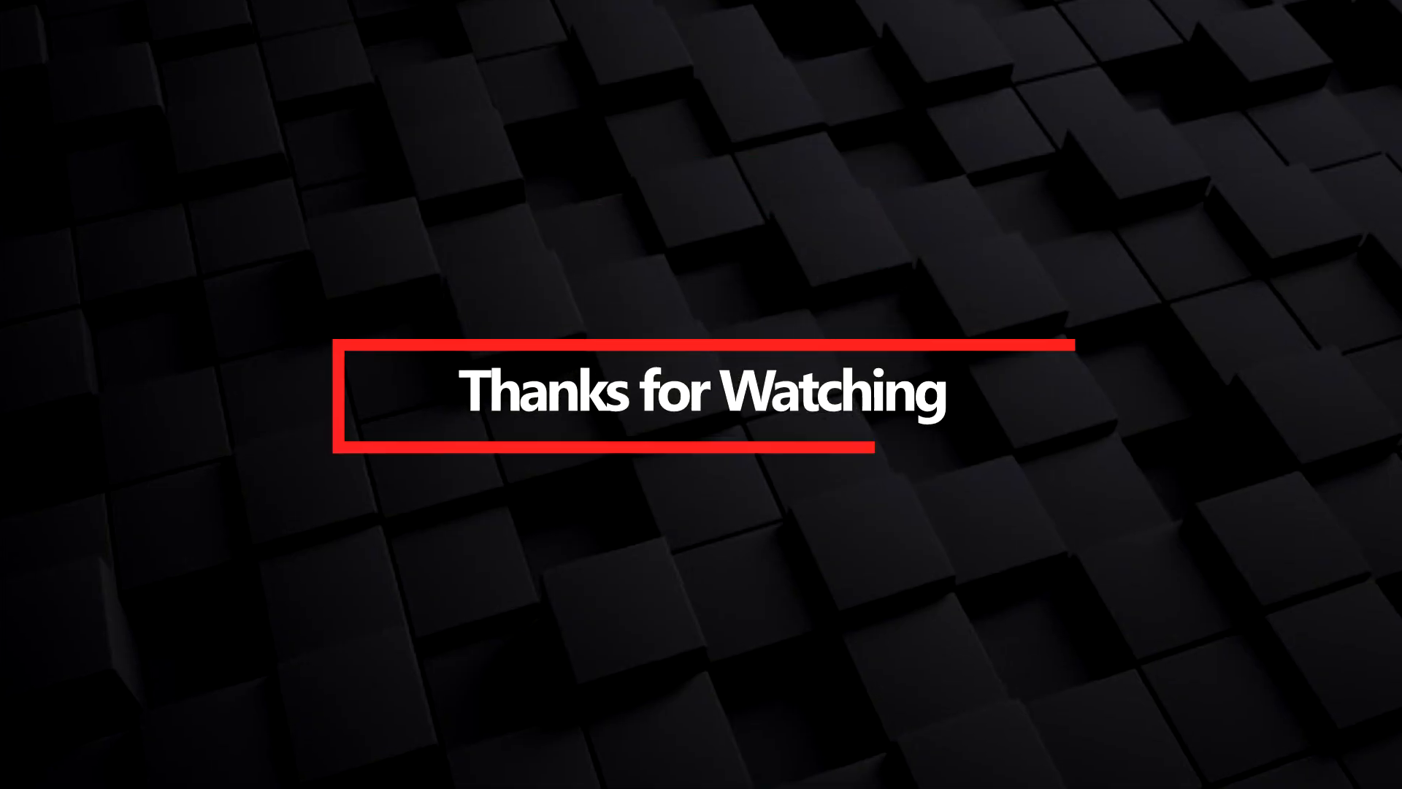